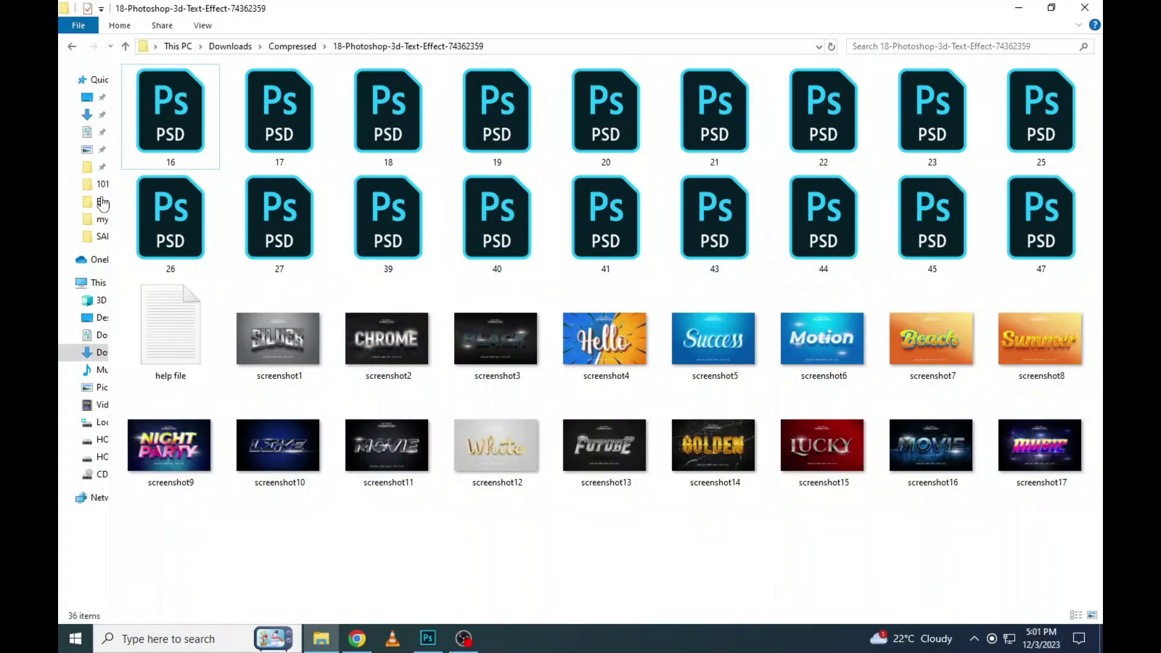
Select the Silver preview image, screenshot1, in the 3D text effect folder
{"action": "left_click", "coordinate": [282, 336]}
Open screenshot1 in Photos and flip back and forth through the first previews
{"action": "double_click", "coordinate": [282, 337]}
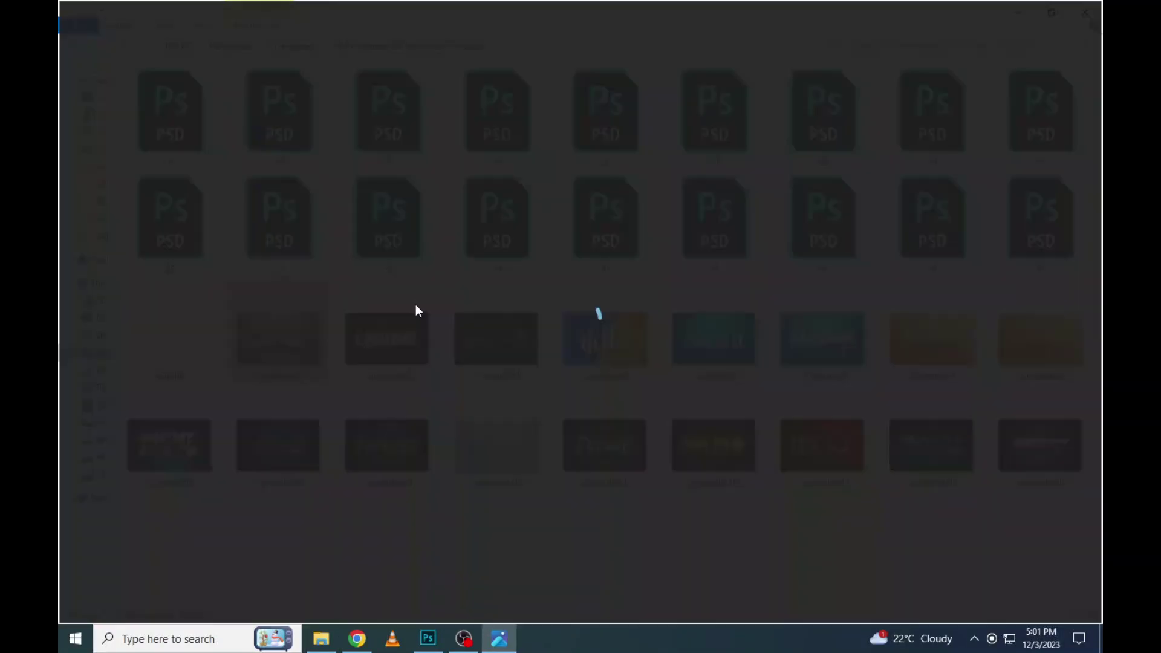
{"action": "key", "text": "Right"}
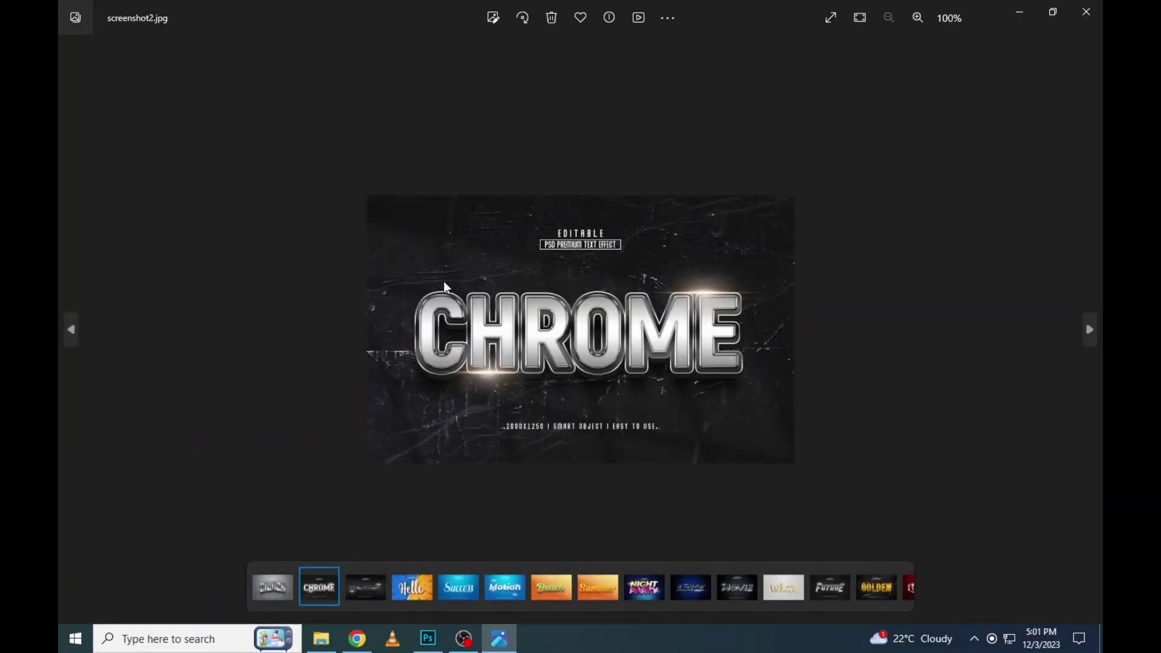
{"action": "key", "text": "Right"}
{"action": "key", "text": "Right"}
{"action": "key", "text": "Right"}
{"action": "key", "text": "Right"}
{"action": "key", "text": "Right"}
{"action": "key", "text": "Right"}
{"action": "key", "text": "Right"}
{"action": "key", "text": "Right"}
{"action": "key", "text": "Right"}
{"action": "key", "text": "Right"}
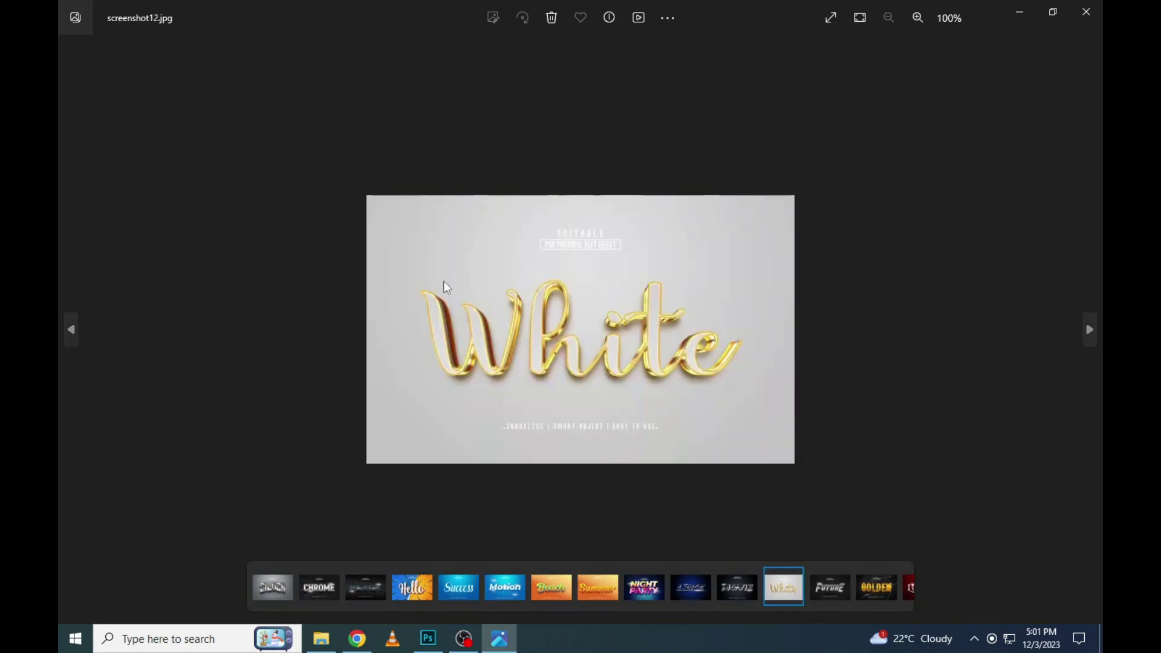
{"action": "key", "text": "Right"}
{"action": "key", "text": "Right"}
{"action": "key", "text": "Right"}
{"action": "key", "text": "Left"}
{"action": "key", "text": "Left"}
{"action": "key", "text": "Left"}
{"action": "key", "text": "Left"}
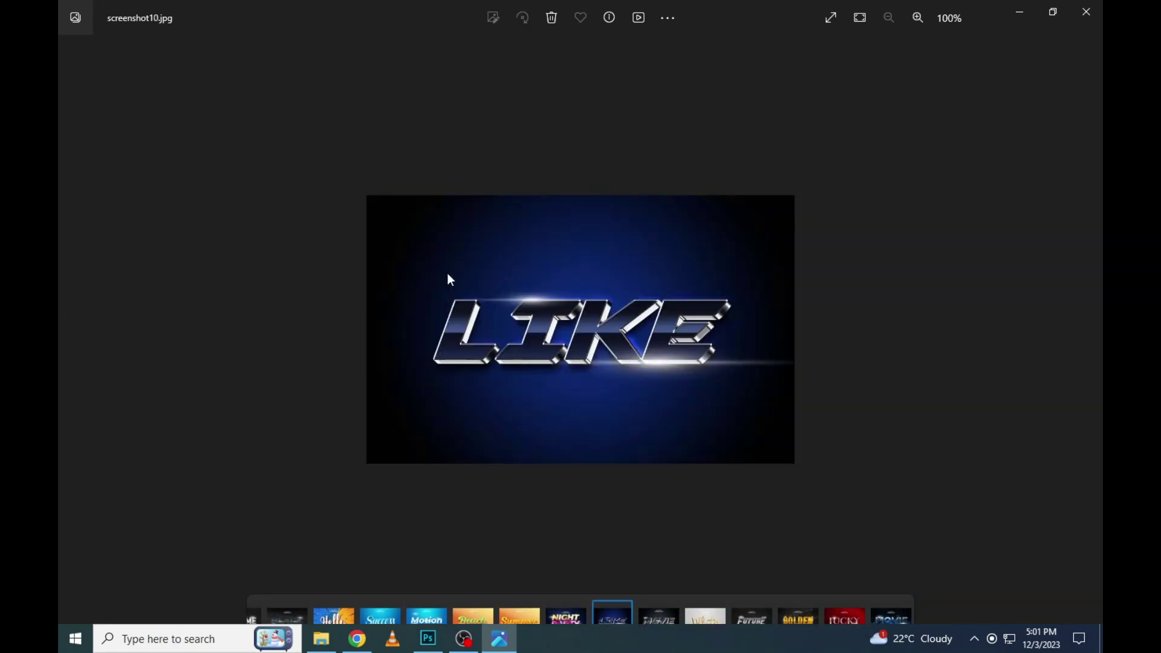
{"action": "key", "text": "Left"}
{"action": "key", "text": "Left"}
{"action": "key", "text": "Right"}
{"action": "key", "text": "Right"}
{"action": "key", "text": "Left"}
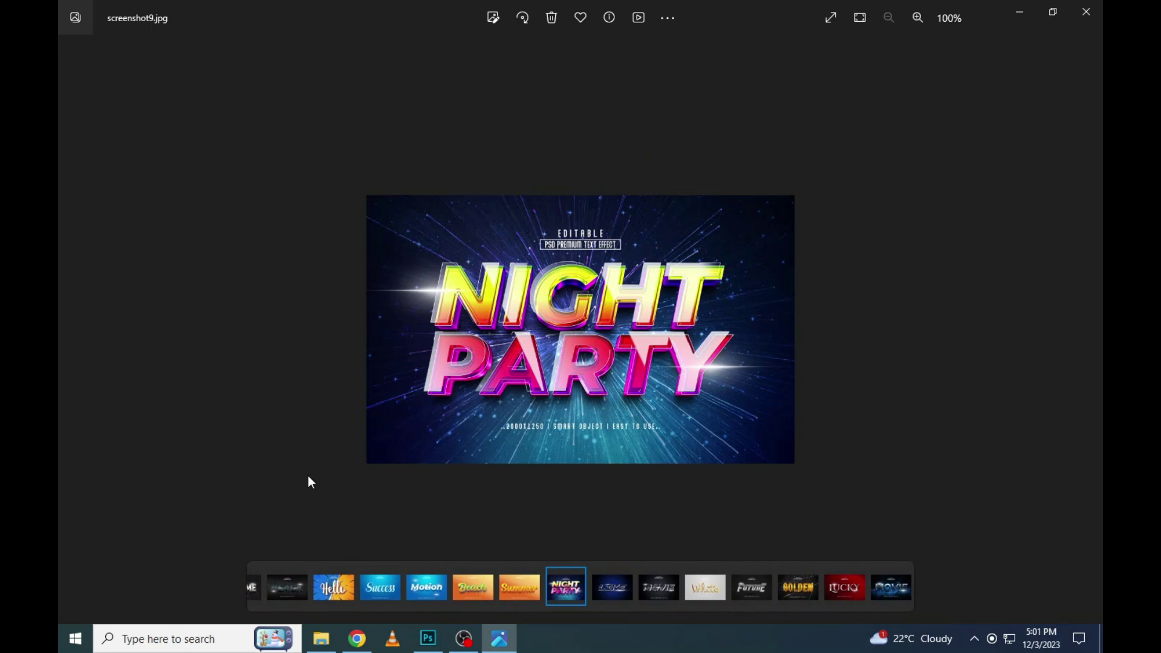
{"action": "key", "text": "Left"}
{"action": "key", "text": "Left"}
{"action": "key", "text": "Left"}
{"action": "key", "text": "Left"}
{"action": "key", "text": "Left"}
{"action": "key", "text": "Left"}
{"action": "scroll", "coordinate": [619, 293], "scroll_direction": "up", "scroll_amount": 2}
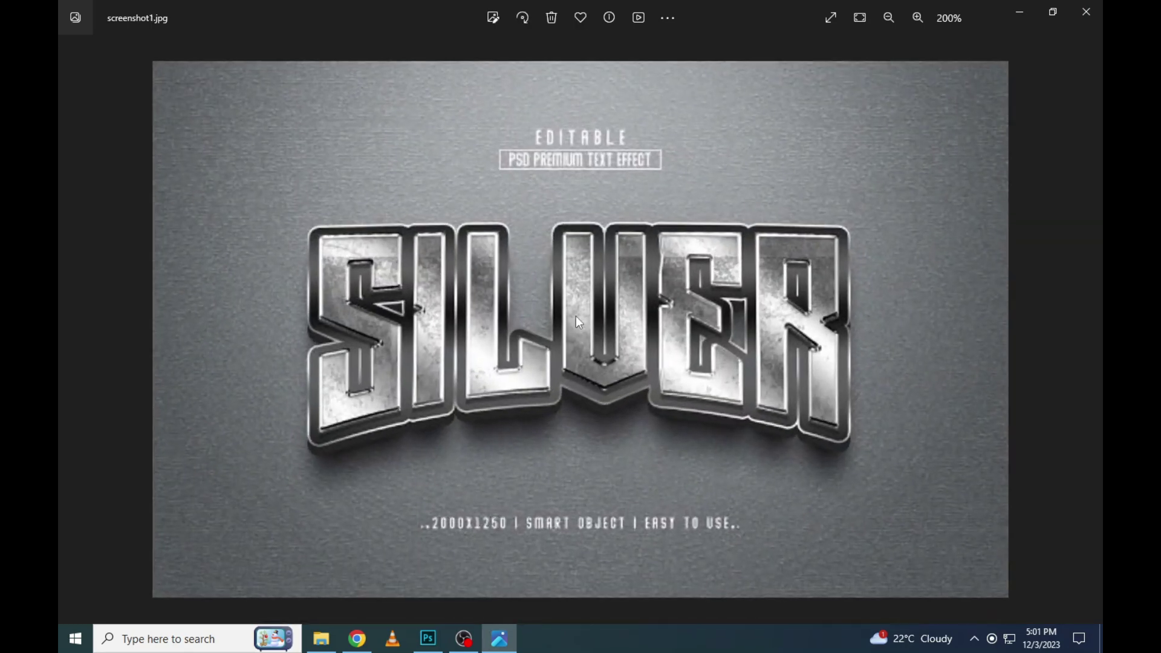
Page through the CHROME, Hello, Success, Motion, Beach, Summer, NIGHT PARTY and LIKE previews, zooming each
{"action": "key", "text": "Right"}
{"action": "scroll", "coordinate": [576, 315], "scroll_direction": "up", "scroll_amount": 2}
{"action": "scroll", "coordinate": [575, 316], "scroll_direction": "down", "scroll_amount": 2}
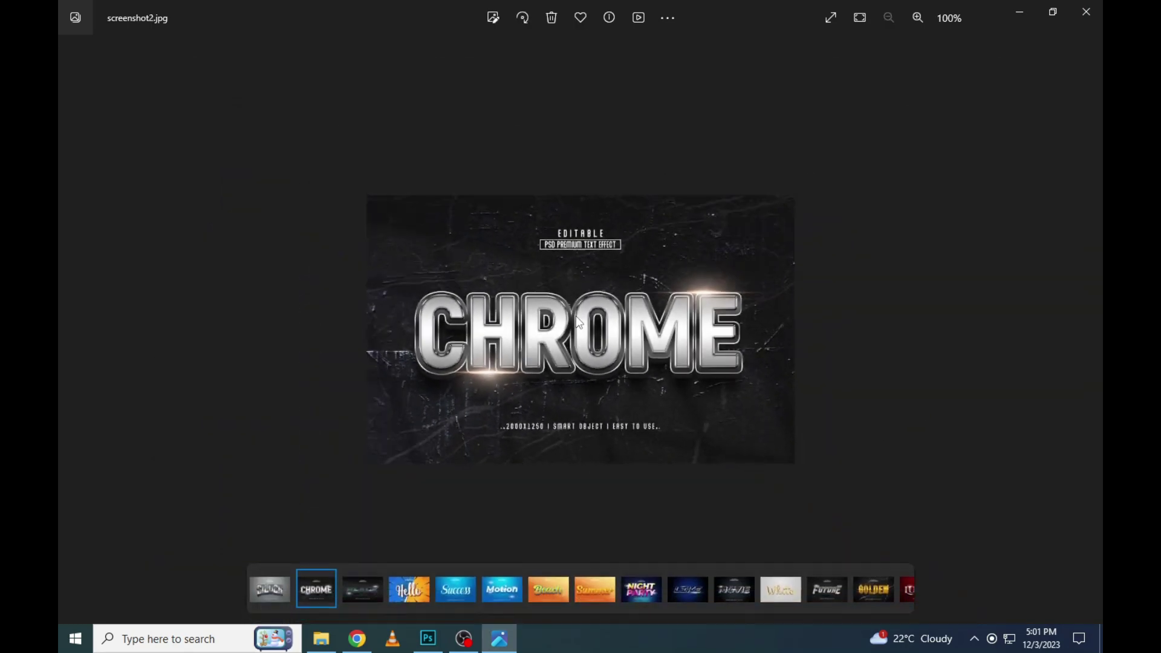
{"action": "key", "text": "Right"}
{"action": "scroll", "coordinate": [575, 316], "scroll_direction": "up", "scroll_amount": 2}
{"action": "scroll", "coordinate": [579, 321], "scroll_direction": "down", "scroll_amount": 2}
{"action": "key", "text": "Right"}
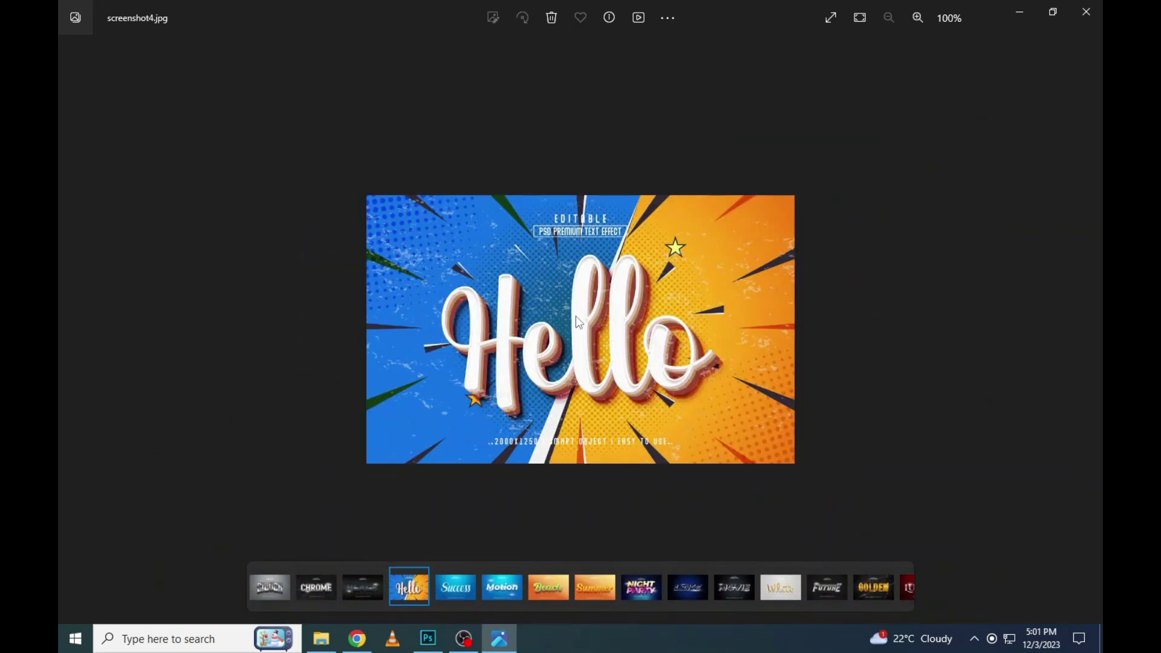
{"action": "scroll", "coordinate": [579, 322], "scroll_direction": "up", "scroll_amount": 2}
{"action": "scroll", "coordinate": [581, 321], "scroll_direction": "down", "scroll_amount": 2}
{"action": "key", "text": "Right"}
{"action": "scroll", "coordinate": [581, 322], "scroll_direction": "up", "scroll_amount": 2}
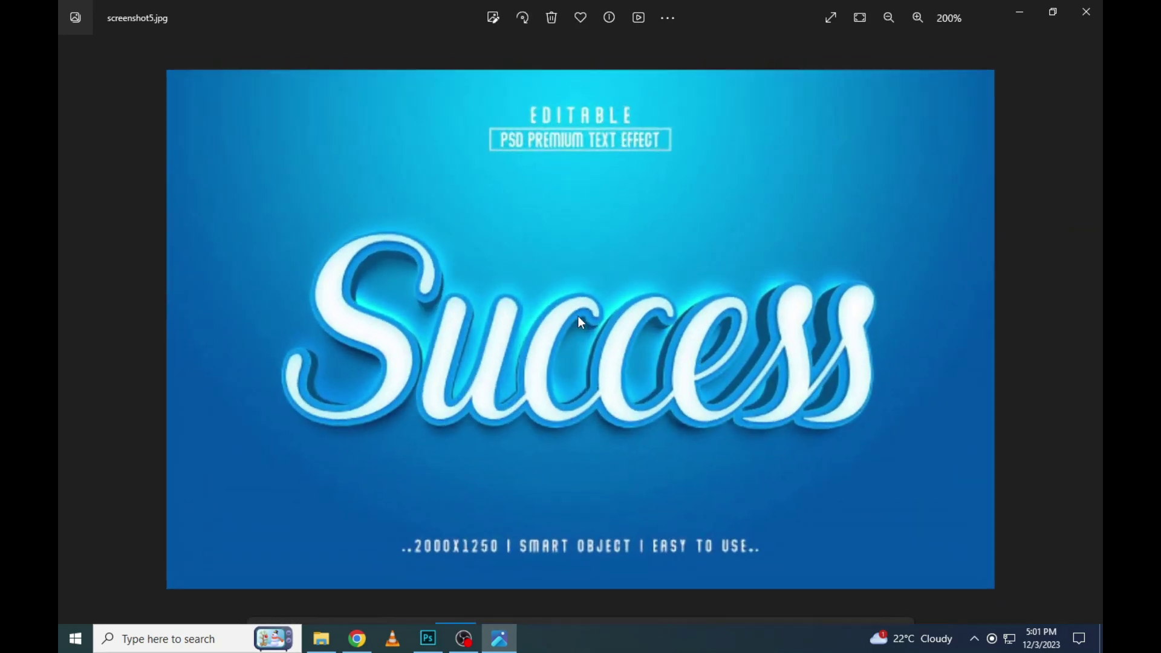
{"action": "scroll", "coordinate": [580, 321], "scroll_direction": "down", "scroll_amount": 2}
{"action": "key", "text": "Right"}
{"action": "scroll", "coordinate": [581, 321], "scroll_direction": "up", "scroll_amount": 2}
{"action": "scroll", "coordinate": [580, 322], "scroll_direction": "down", "scroll_amount": 2}
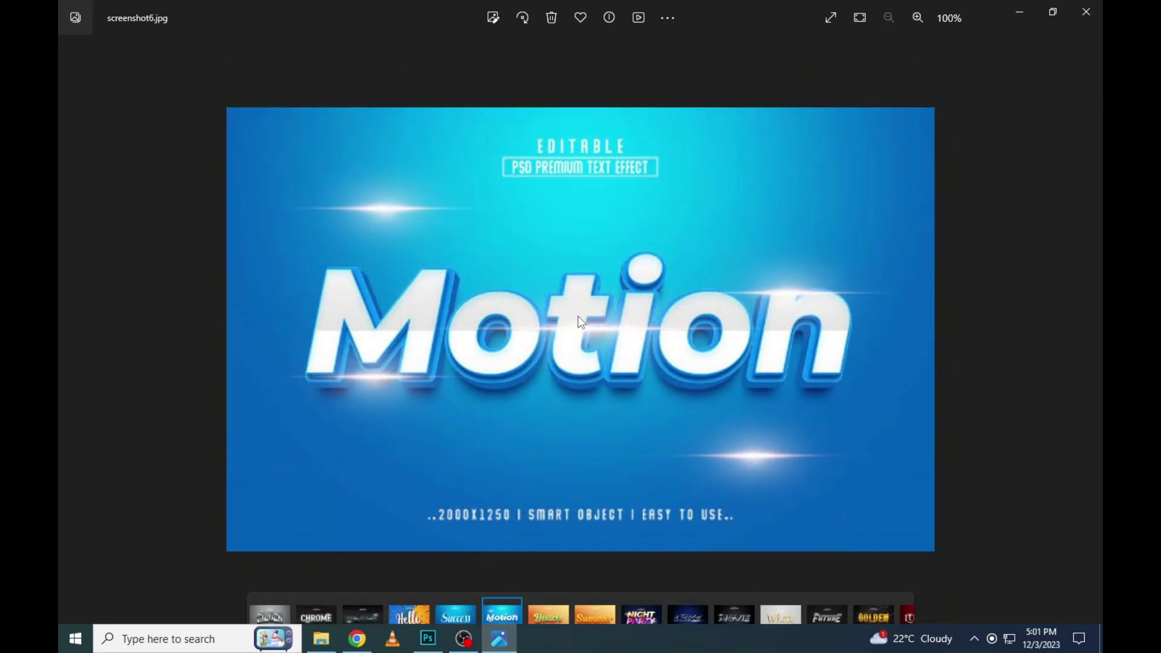
{"action": "key", "text": "Right"}
{"action": "scroll", "coordinate": [579, 322], "scroll_direction": "up", "scroll_amount": 2}
{"action": "scroll", "coordinate": [579, 316], "scroll_direction": "down", "scroll_amount": 2}
{"action": "key", "text": "Right"}
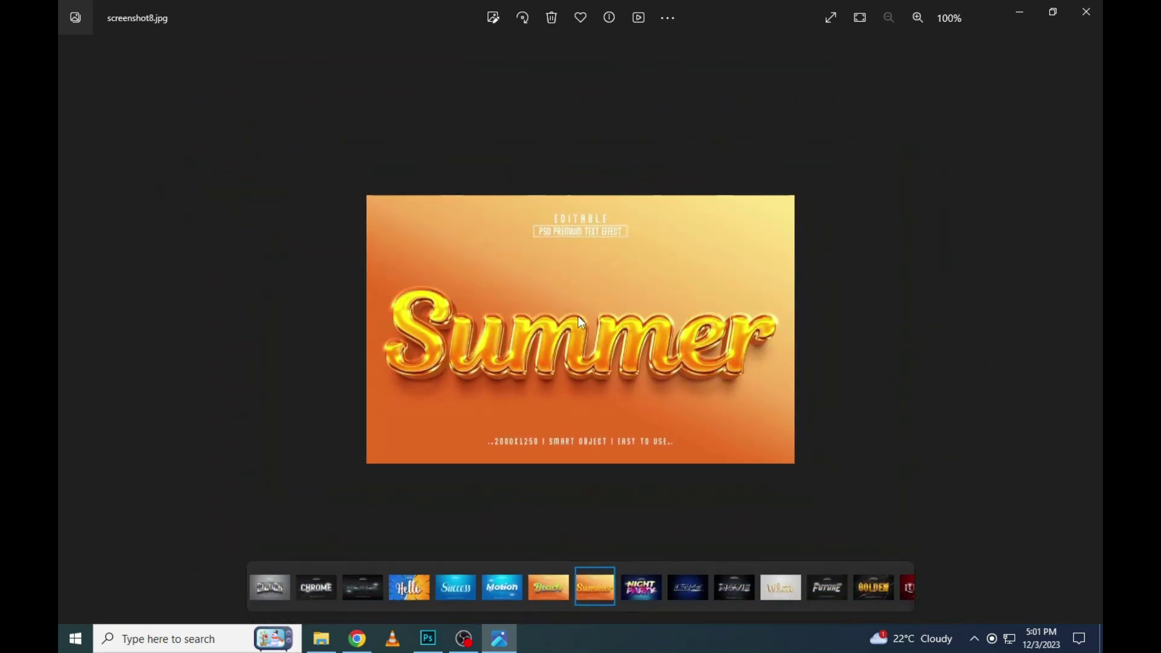
{"action": "scroll", "coordinate": [578, 316], "scroll_direction": "up", "scroll_amount": 2}
{"action": "scroll", "coordinate": [578, 316], "scroll_direction": "down", "scroll_amount": 2}
{"action": "key", "text": "Right"}
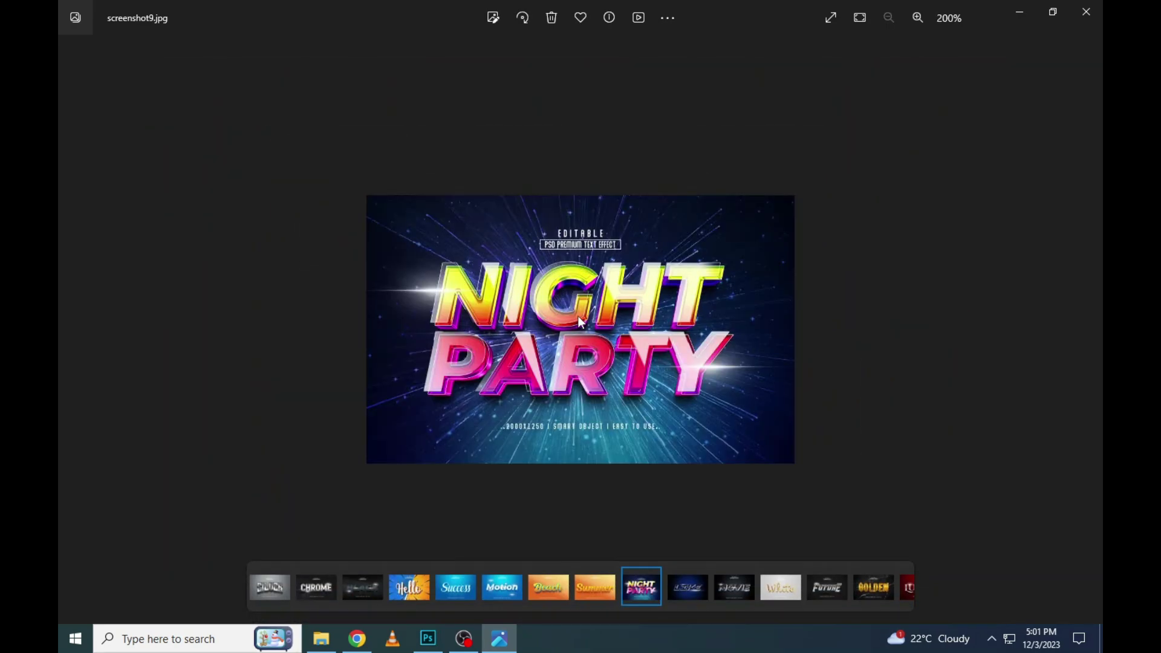
{"action": "scroll", "coordinate": [580, 321], "scroll_direction": "up", "scroll_amount": 2}
{"action": "scroll", "coordinate": [579, 321], "scroll_direction": "down", "scroll_amount": 2}
{"action": "key", "text": "Right"}
{"action": "scroll", "coordinate": [579, 321], "scroll_direction": "up", "scroll_amount": 2}
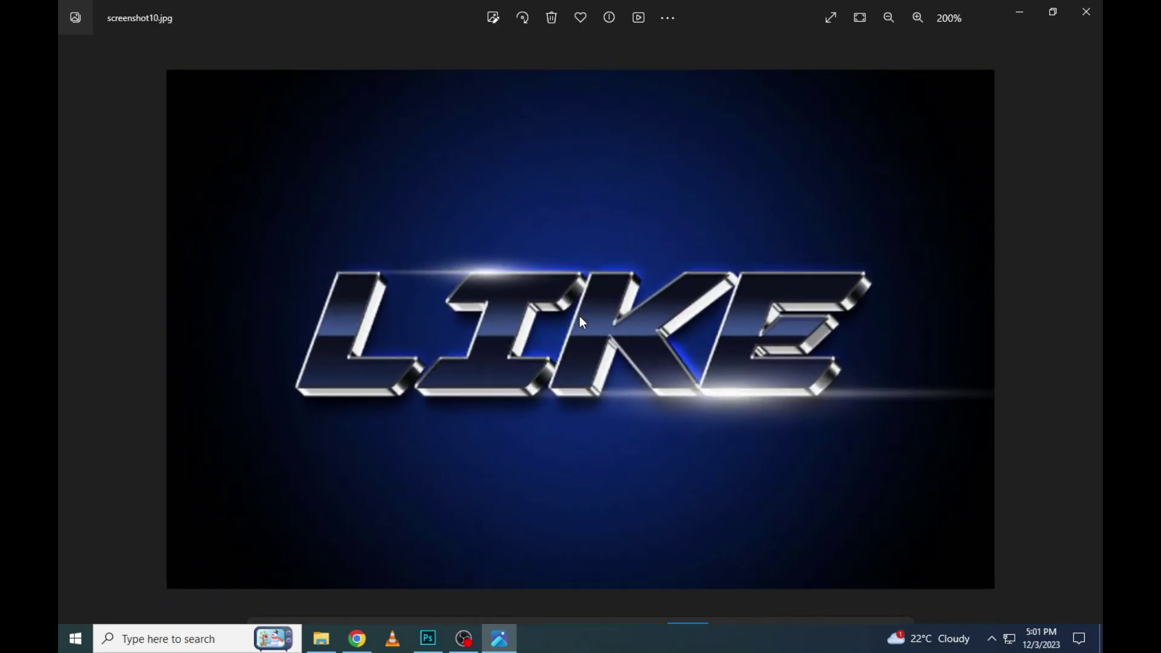
{"action": "scroll", "coordinate": [580, 321], "scroll_direction": "down", "scroll_amount": 2}
Review the MOVIE, White, Future, GOLDEN, LUCKY, blue MOVIE and MUSIC previews, then close Photos
{"action": "key", "text": "Right"}
{"action": "scroll", "coordinate": [582, 323], "scroll_direction": "up", "scroll_amount": 2}
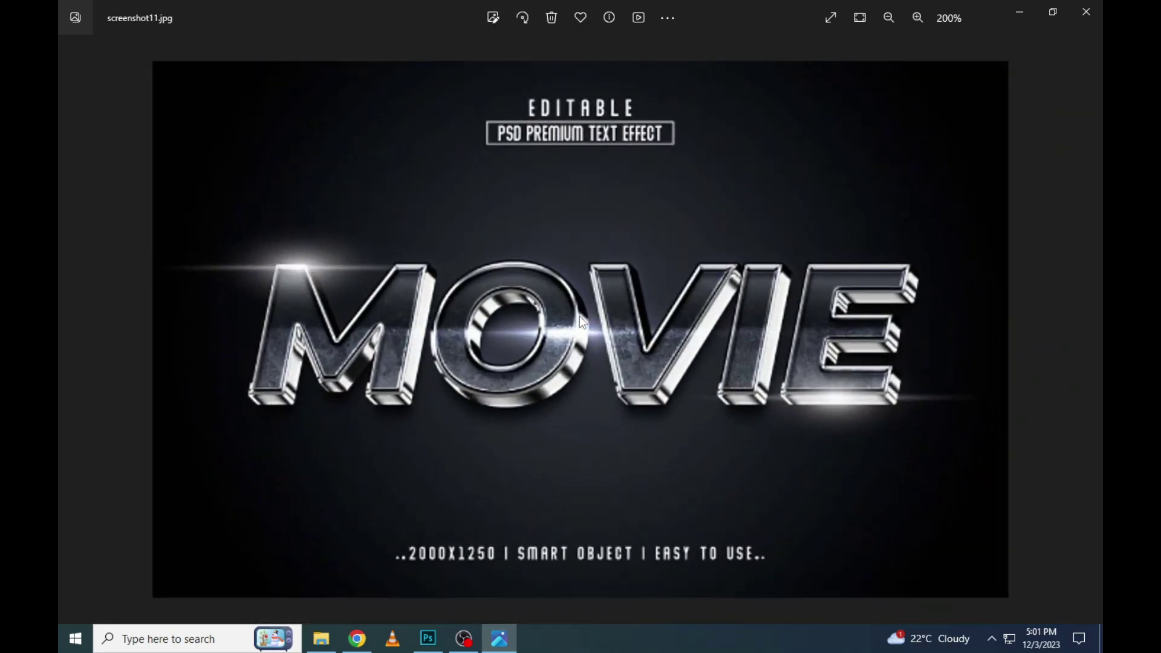
{"action": "scroll", "coordinate": [581, 322], "scroll_direction": "down", "scroll_amount": 2}
{"action": "key", "text": "Right"}
{"action": "scroll", "coordinate": [581, 322], "scroll_direction": "up", "scroll_amount": 2}
{"action": "scroll", "coordinate": [581, 322], "scroll_direction": "down", "scroll_amount": 2}
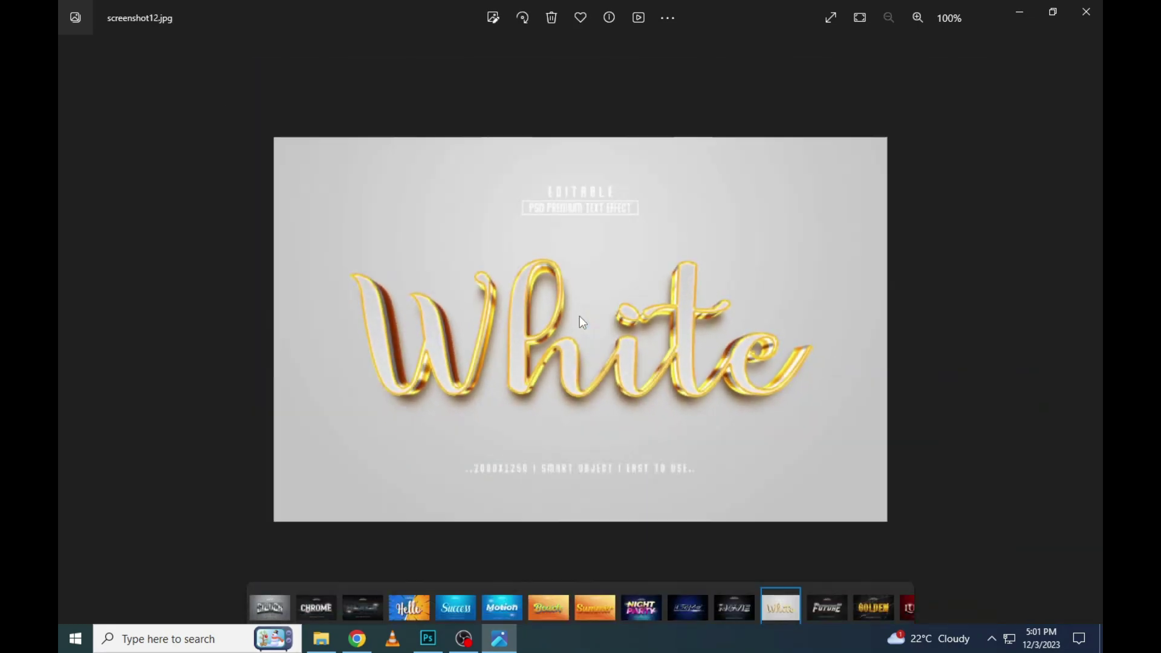
{"action": "key", "text": "Right"}
{"action": "scroll", "coordinate": [581, 322], "scroll_direction": "up", "scroll_amount": 2}
{"action": "scroll", "coordinate": [581, 322], "scroll_direction": "down", "scroll_amount": 2}
{"action": "key", "text": "Right"}
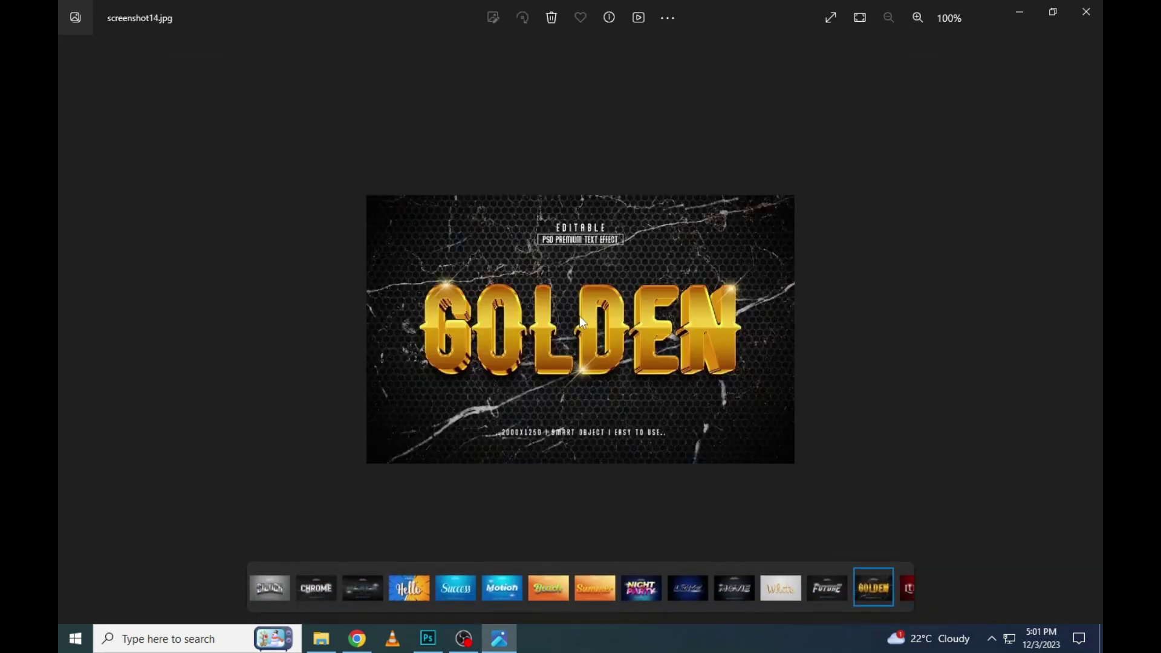
{"action": "scroll", "coordinate": [581, 322], "scroll_direction": "up", "scroll_amount": 2}
{"action": "scroll", "coordinate": [581, 322], "scroll_direction": "down", "scroll_amount": 2}
{"action": "key", "text": "Right"}
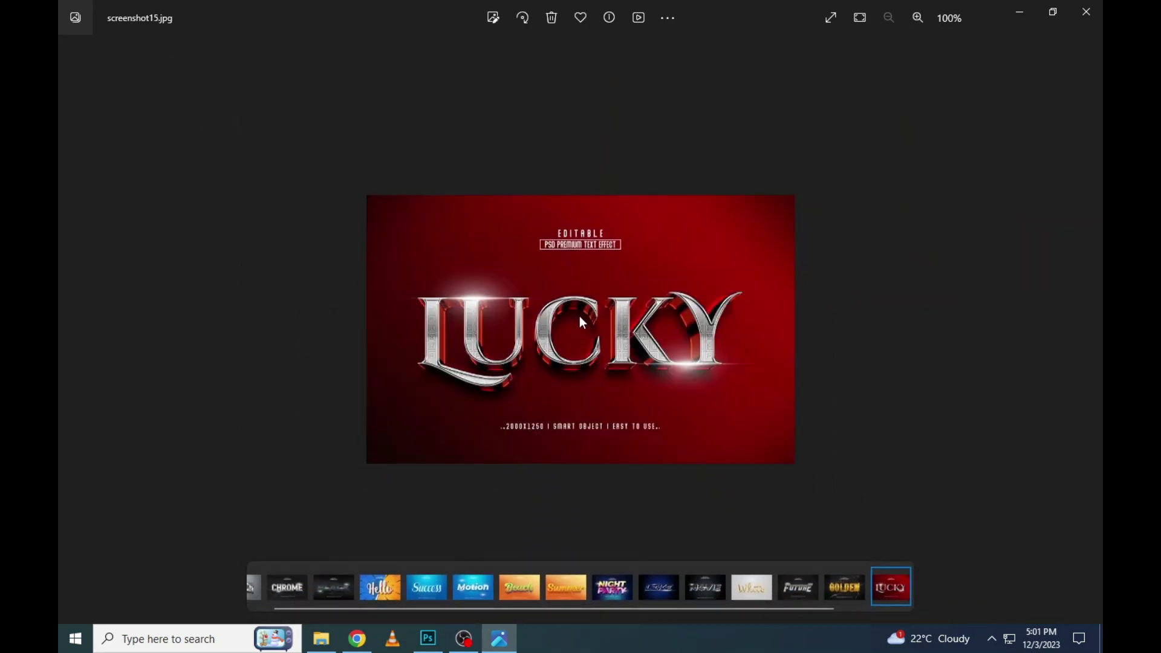
{"action": "scroll", "coordinate": [579, 317], "scroll_direction": "up", "scroll_amount": 2}
{"action": "scroll", "coordinate": [579, 317], "scroll_direction": "down", "scroll_amount": 2}
{"action": "key", "text": "Right"}
{"action": "scroll", "coordinate": [583, 322], "scroll_direction": "up", "scroll_amount": 2}
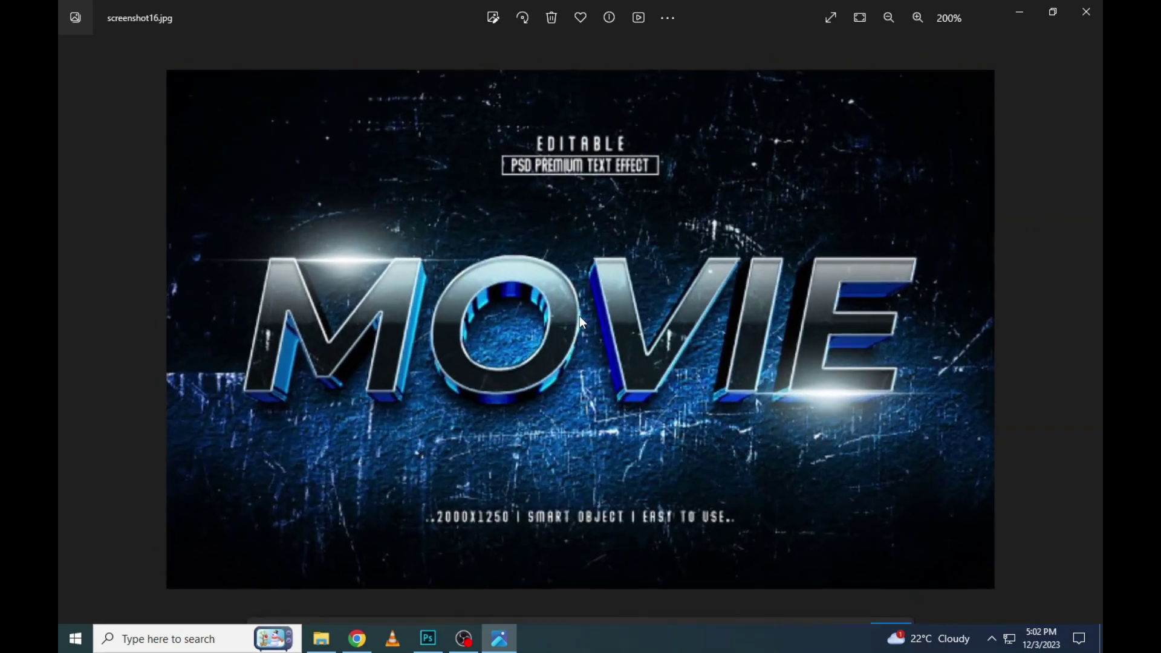
{"action": "scroll", "coordinate": [582, 323], "scroll_direction": "down", "scroll_amount": 2}
{"action": "key", "text": "Right"}
{"action": "scroll", "coordinate": [580, 315], "scroll_direction": "up", "scroll_amount": 2}
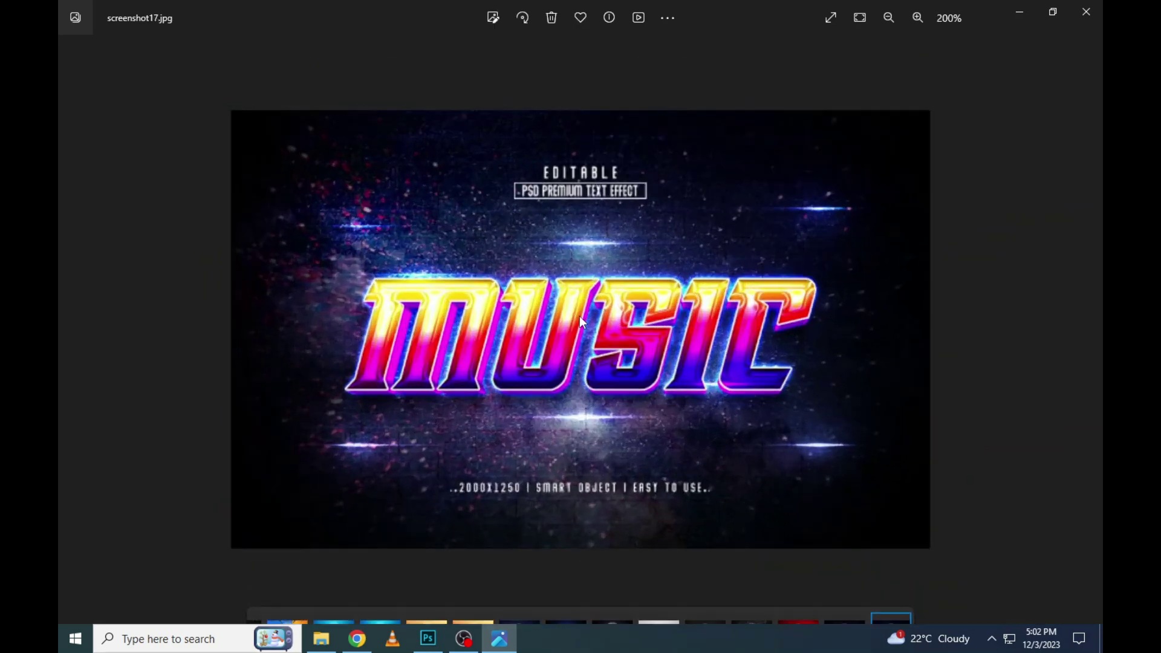
{"action": "scroll", "coordinate": [579, 316], "scroll_direction": "down", "scroll_amount": 2}
{"action": "key", "text": "Escape"}
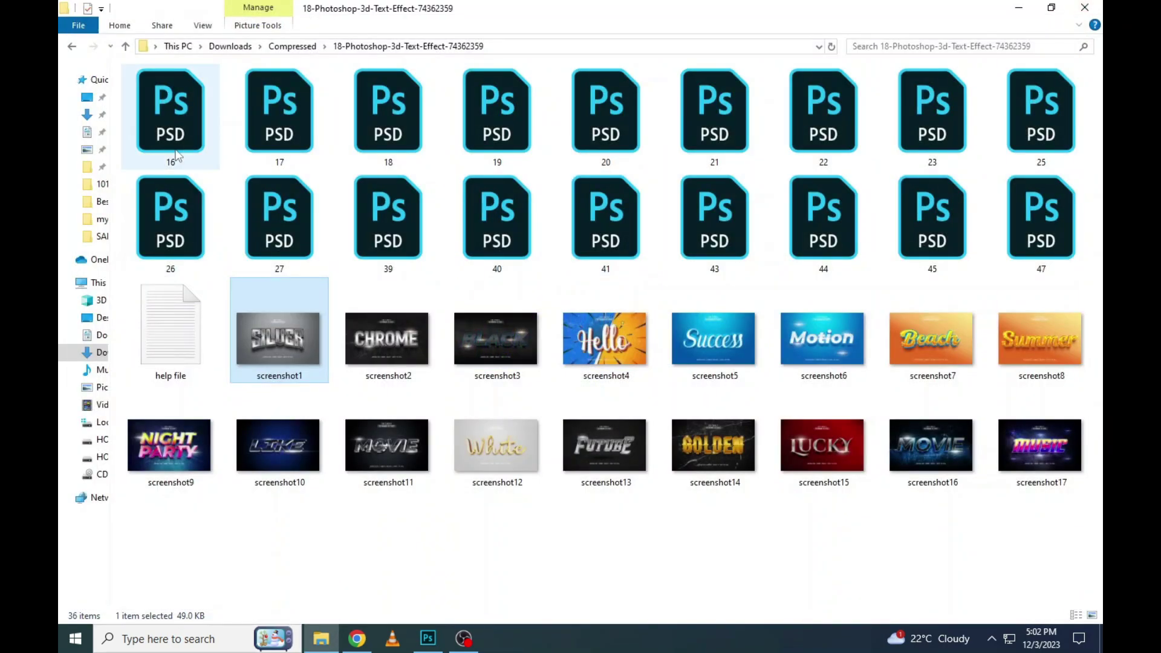
Open and close template 16.psd, then open 17.psd with the CHROME effect
{"action": "double_click", "coordinate": [182, 140]}
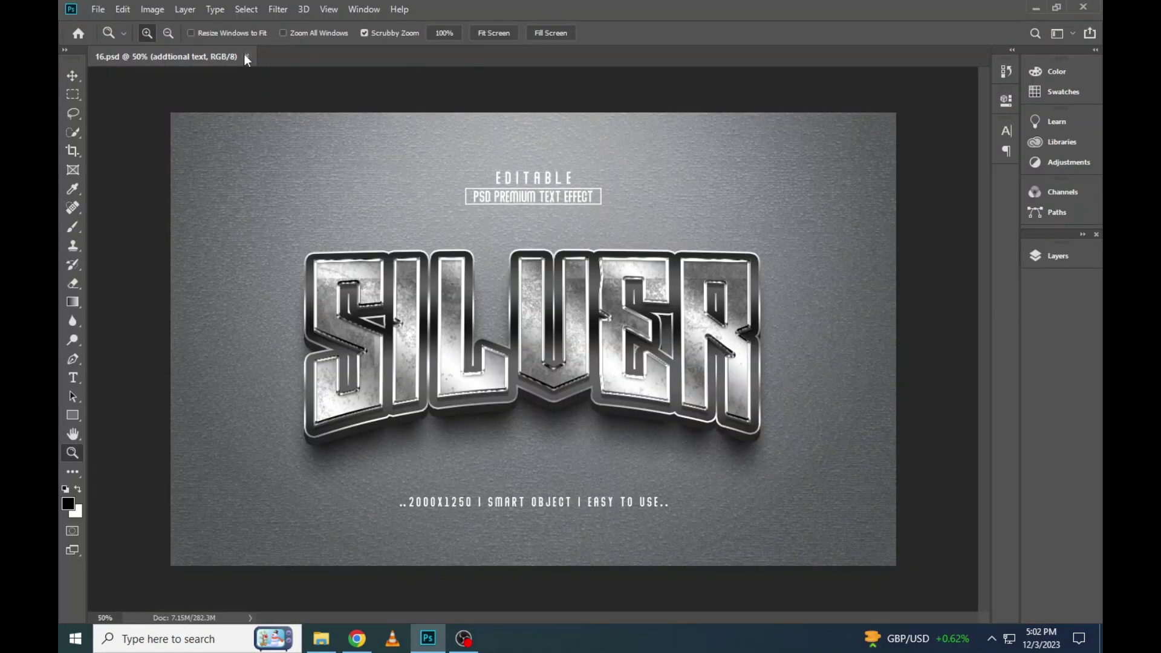
{"action": "left_click", "coordinate": [246, 56]}
{"action": "left_click", "coordinate": [321, 639]}
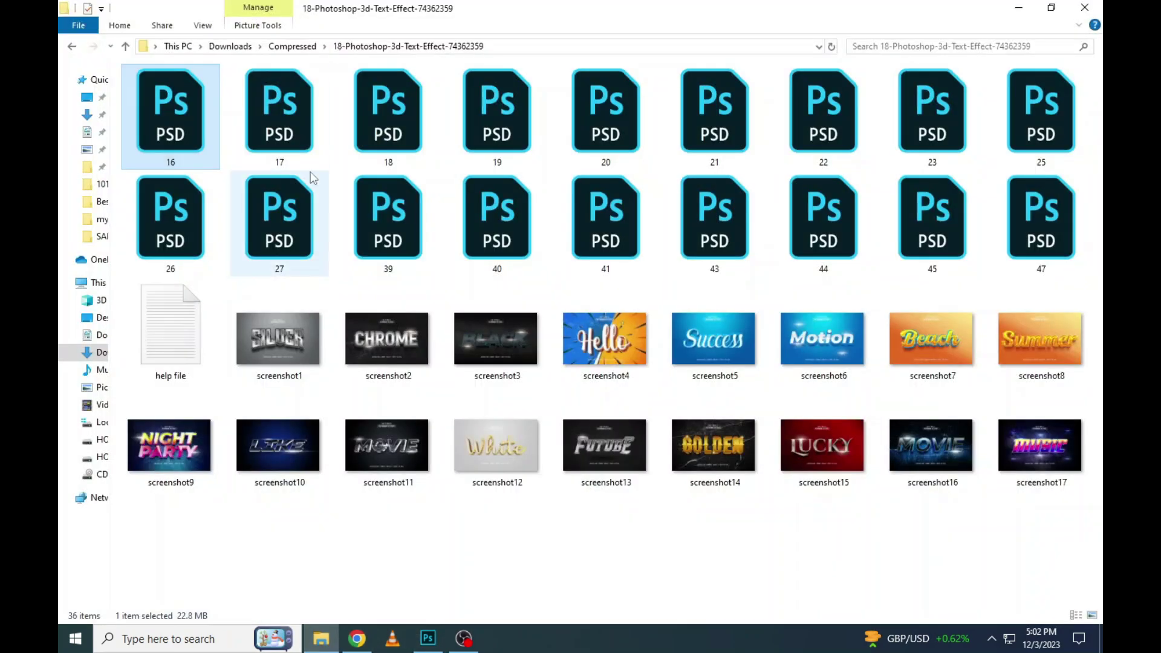
{"action": "double_click", "coordinate": [284, 108]}
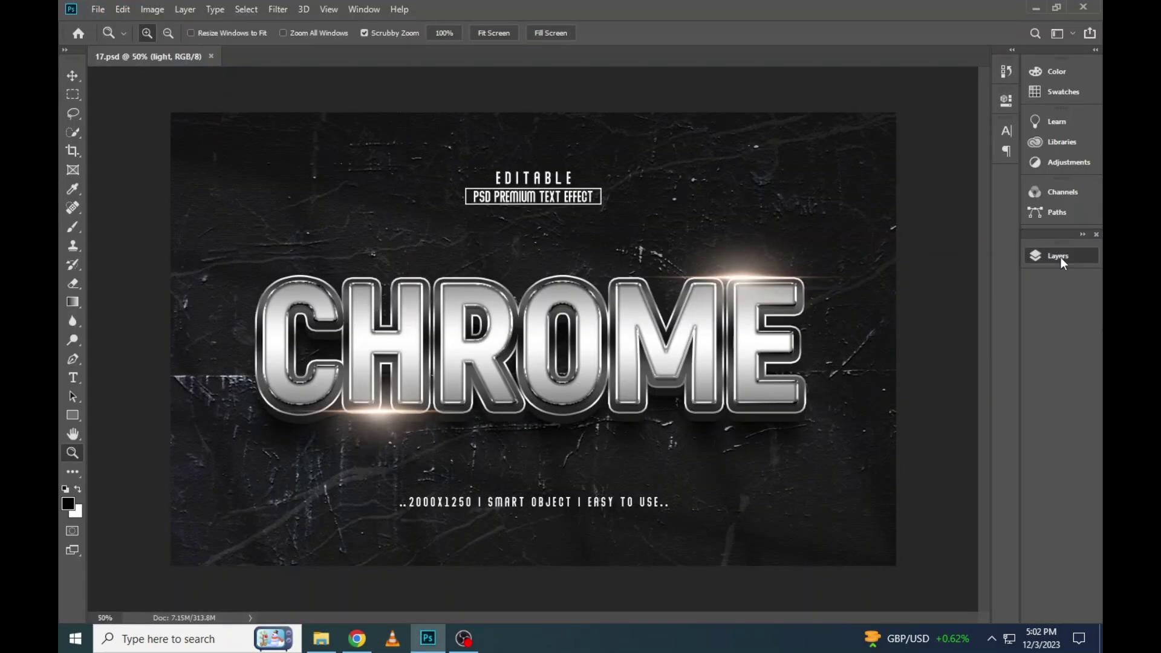
Open the 'your text here' smart object and copy the CHROME text's font name, Akrobat
{"action": "left_click", "coordinate": [1059, 256]}
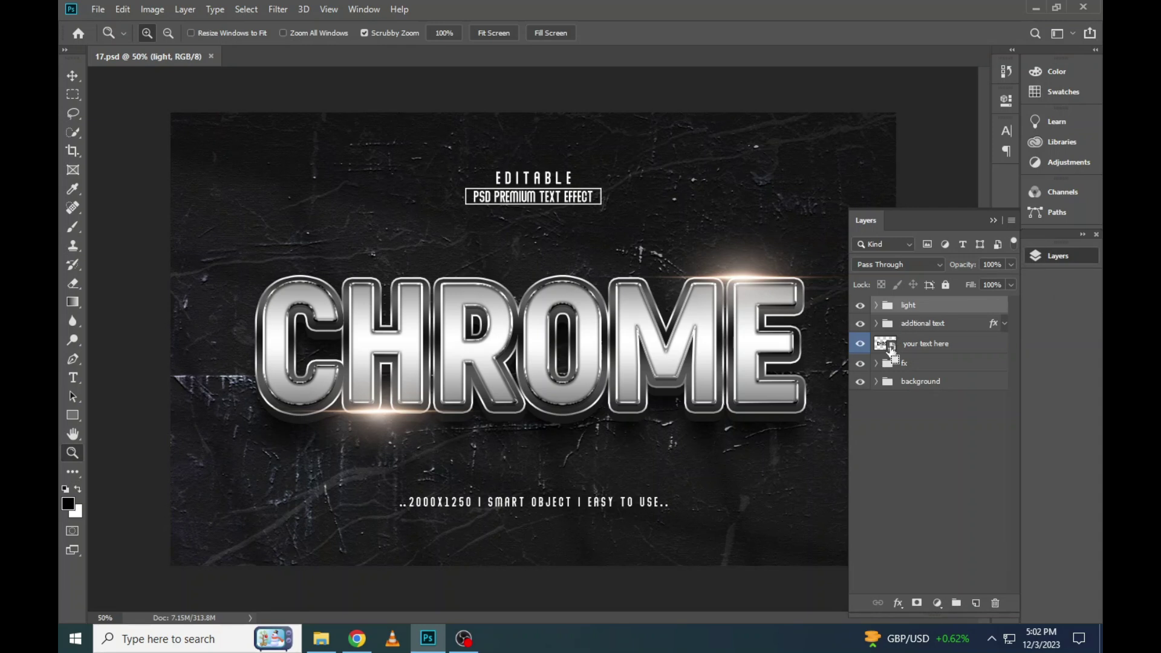
{"action": "key", "text": "F6"}
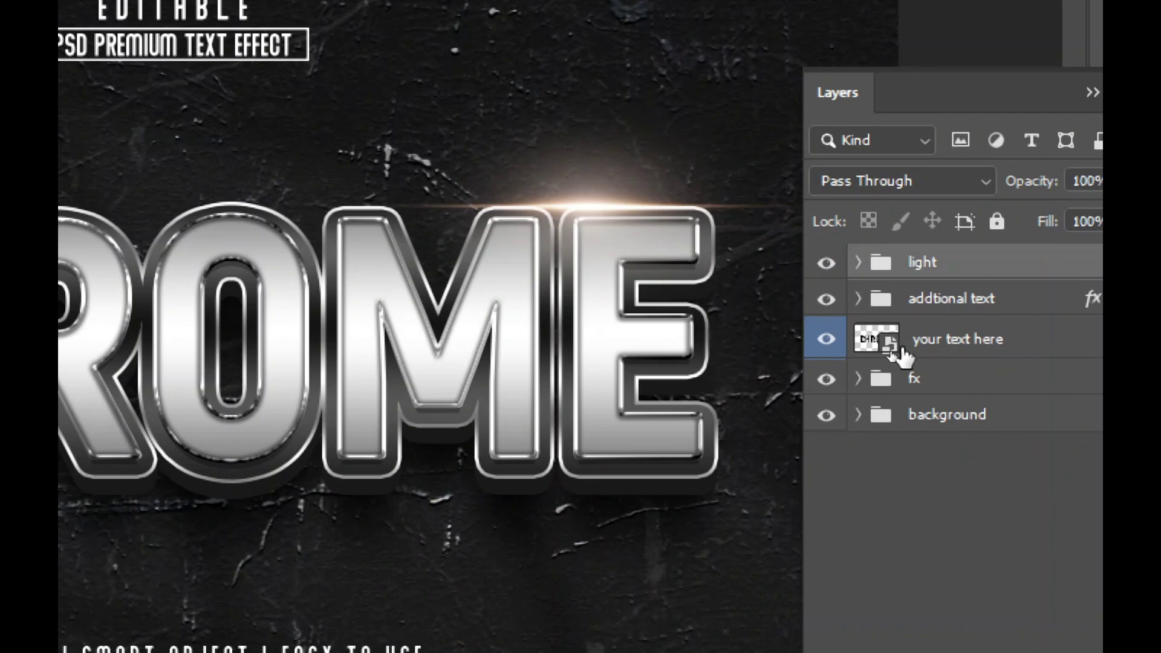
{"action": "double_click", "coordinate": [893, 345]}
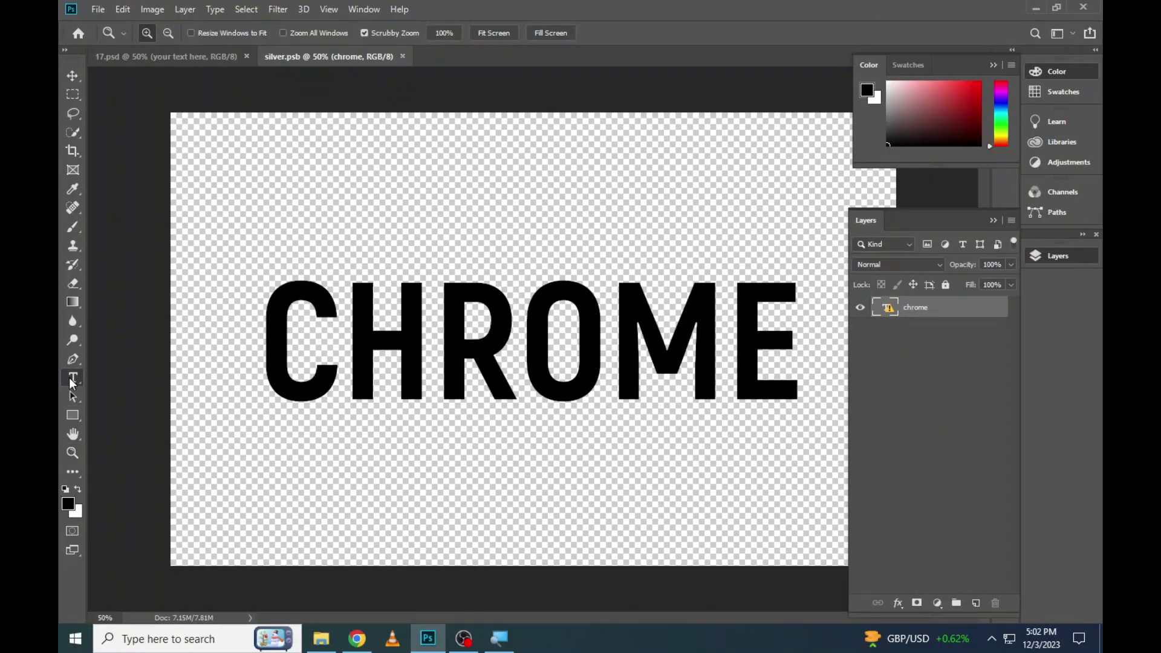
{"action": "left_click", "coordinate": [72, 379]}
{"action": "left_click", "coordinate": [531, 333]}
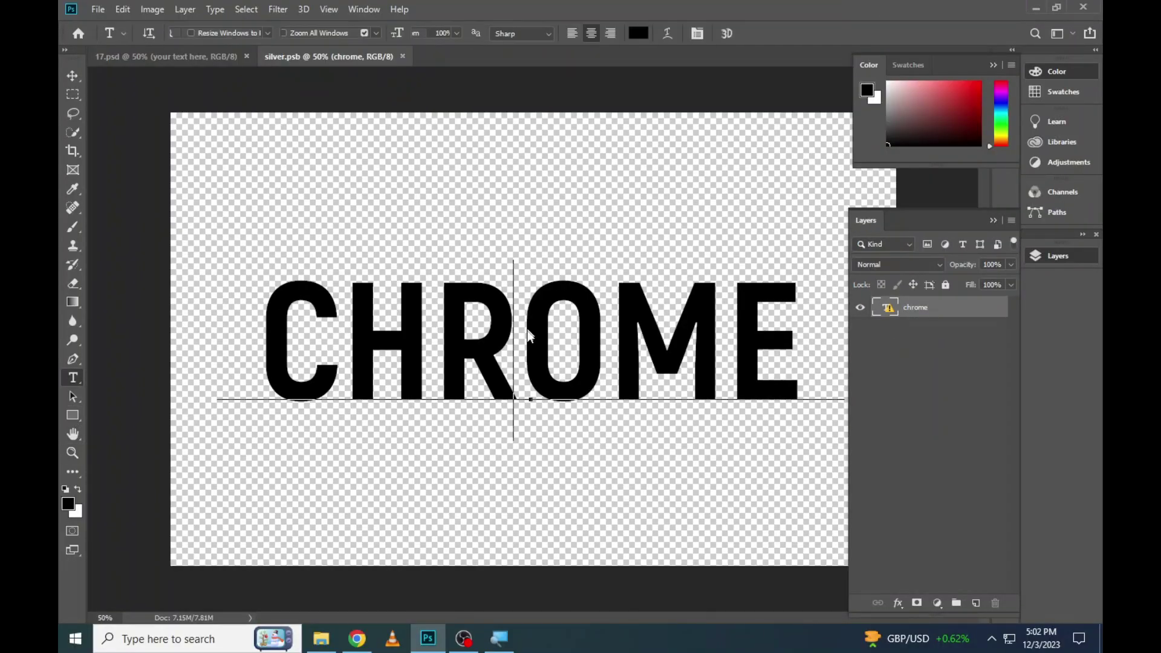
{"action": "left_click", "coordinate": [592, 281]}
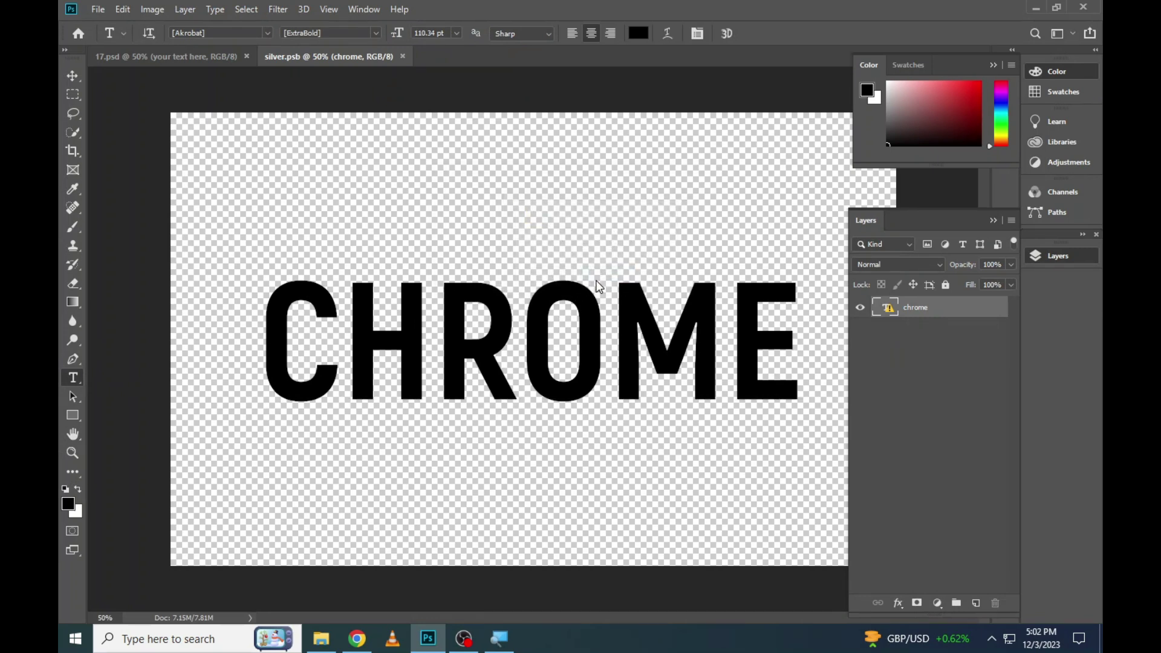
{"action": "right_click", "coordinate": [251, 32]}
{"action": "left_click", "coordinate": [274, 78]}
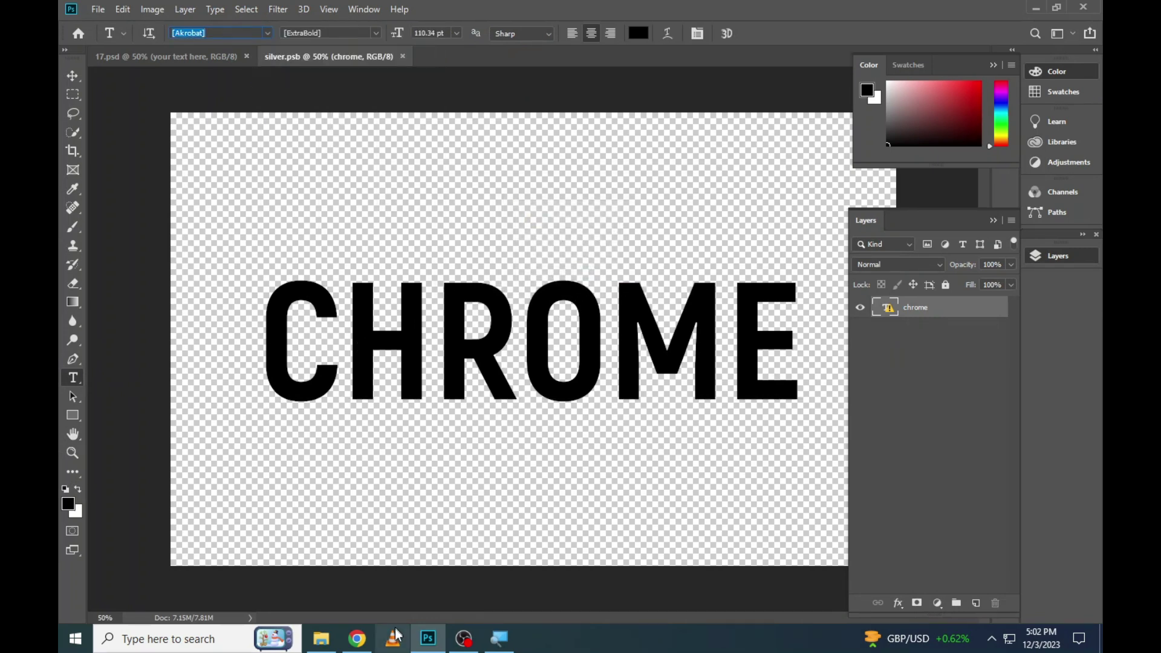
Search Google for 'Akrobat font'
{"action": "left_click", "coordinate": [357, 639]}
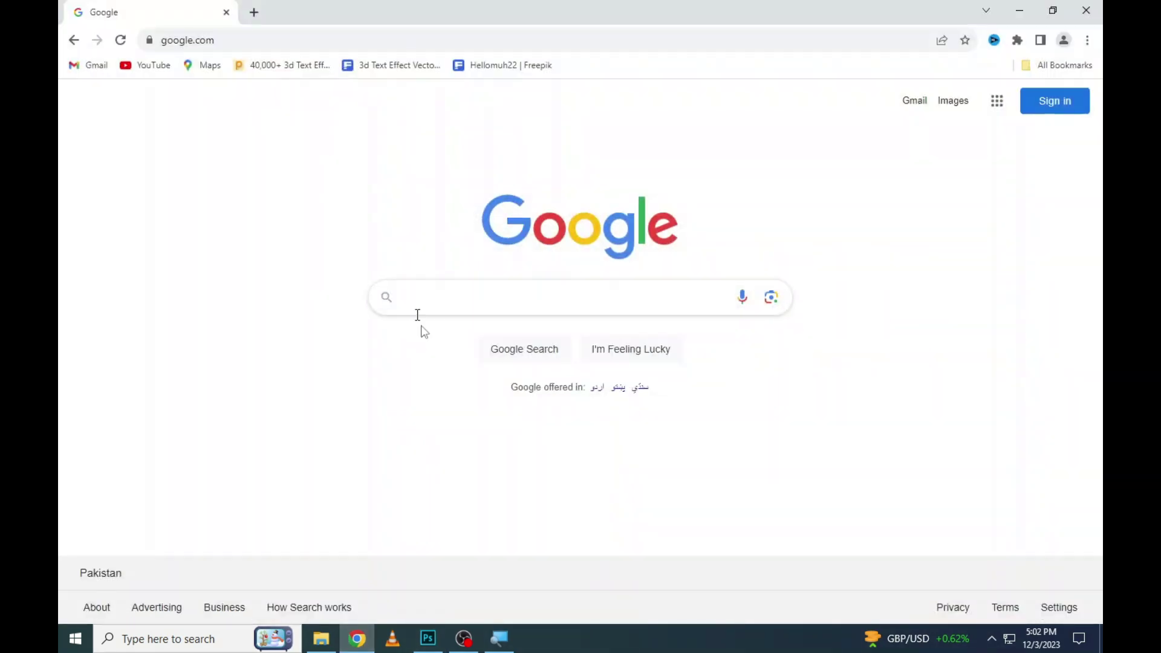
{"action": "left_click", "coordinate": [458, 294]}
{"action": "key", "text": "ctrl+v"}
{"action": "type", "text": "f"}
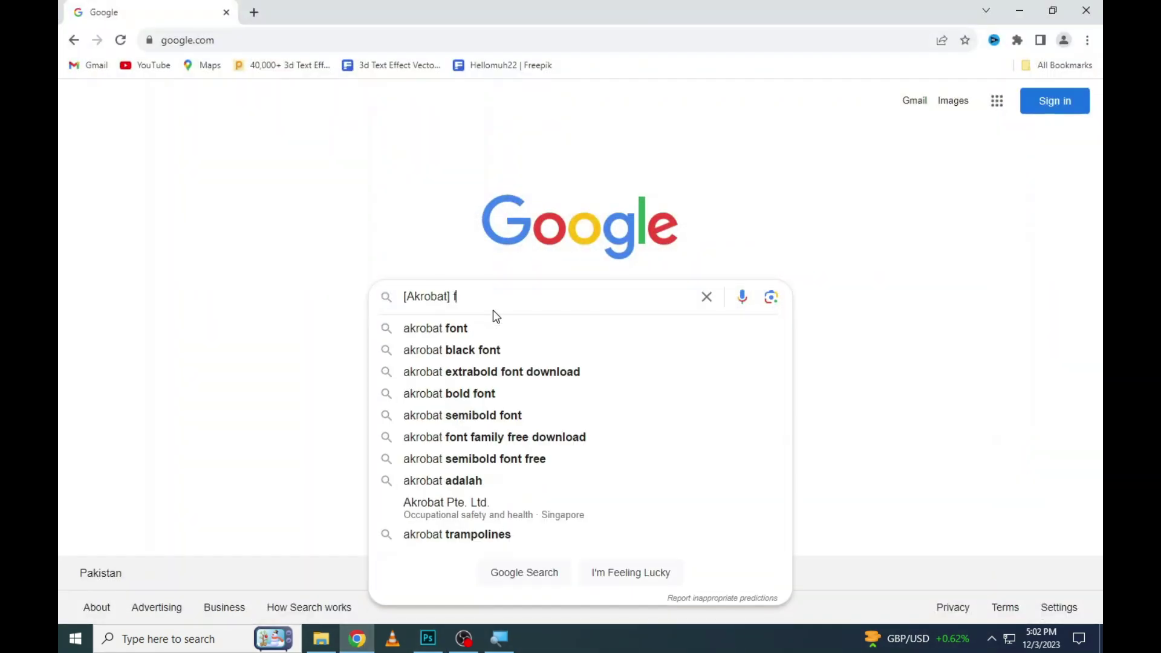
{"action": "type", "text": "ont"}
{"action": "key", "text": "Return"}
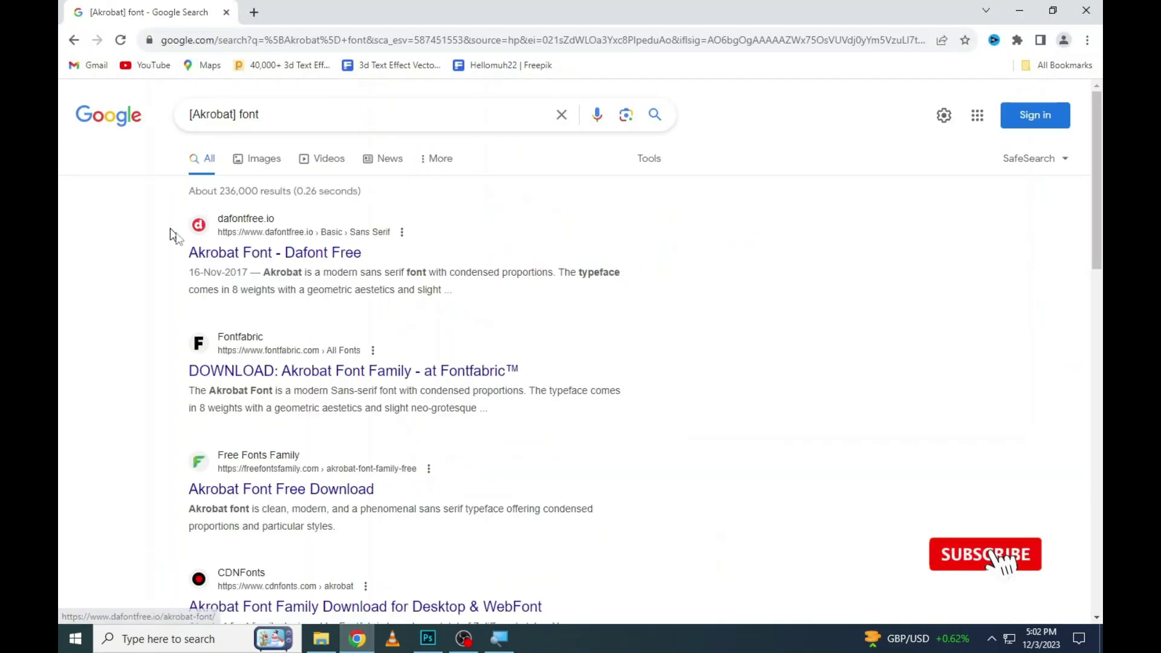
Download akrobat.zip from the dafontfree Akrobat page and open the archive
{"action": "left_click", "coordinate": [278, 254]}
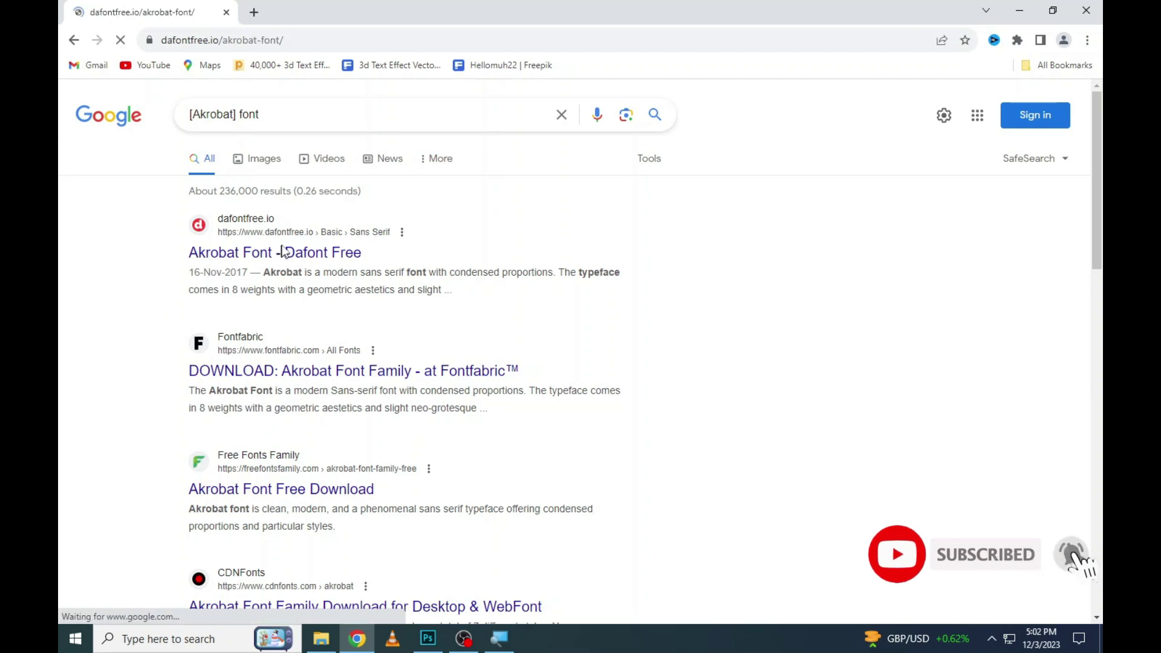
{"action": "scroll", "coordinate": [327, 351], "scroll_direction": "down", "scroll_amount": 5}
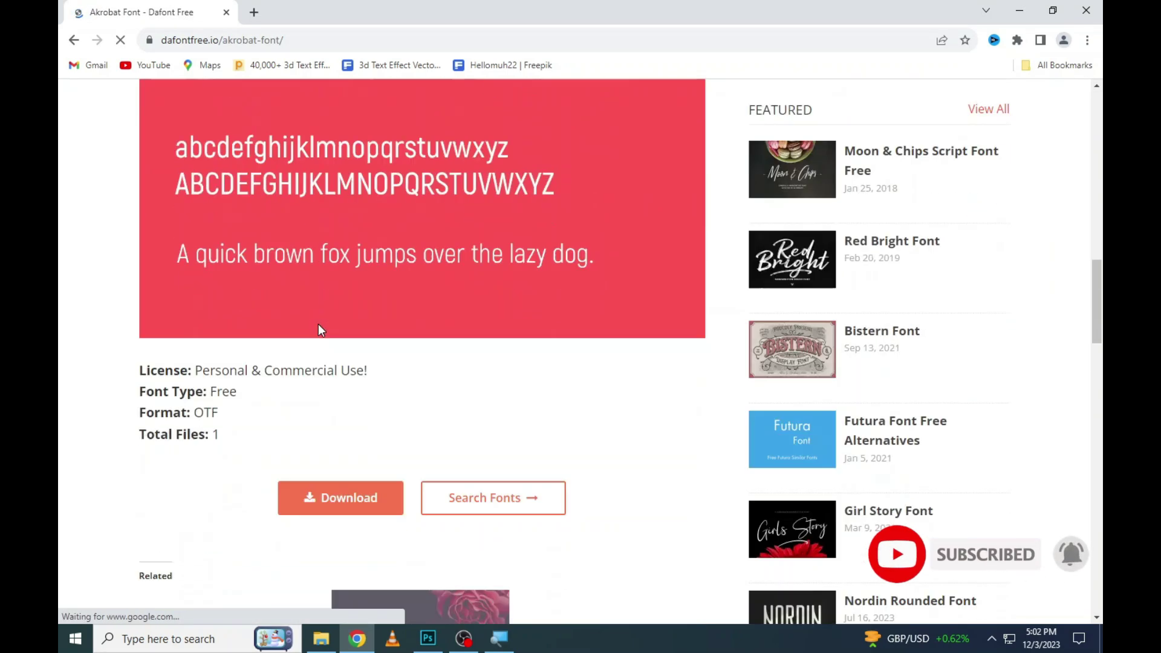
{"action": "scroll", "coordinate": [339, 302], "scroll_direction": "down", "scroll_amount": 3}
{"action": "left_click", "coordinate": [363, 267]}
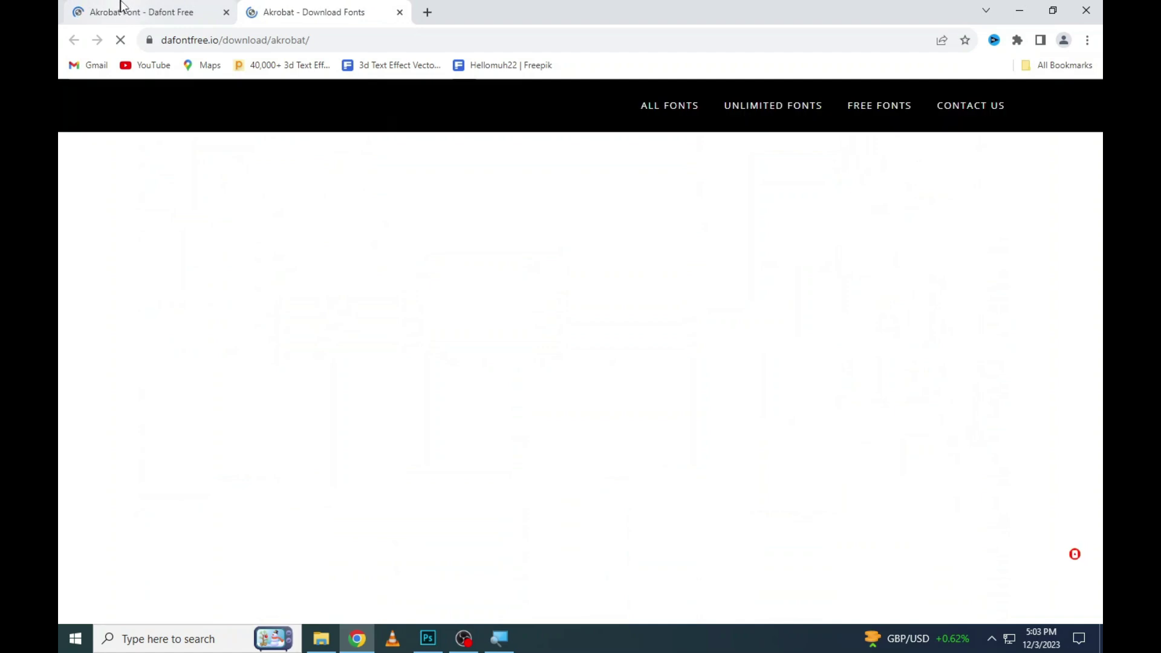
{"action": "scroll", "coordinate": [552, 406], "scroll_direction": "down", "scroll_amount": 3}
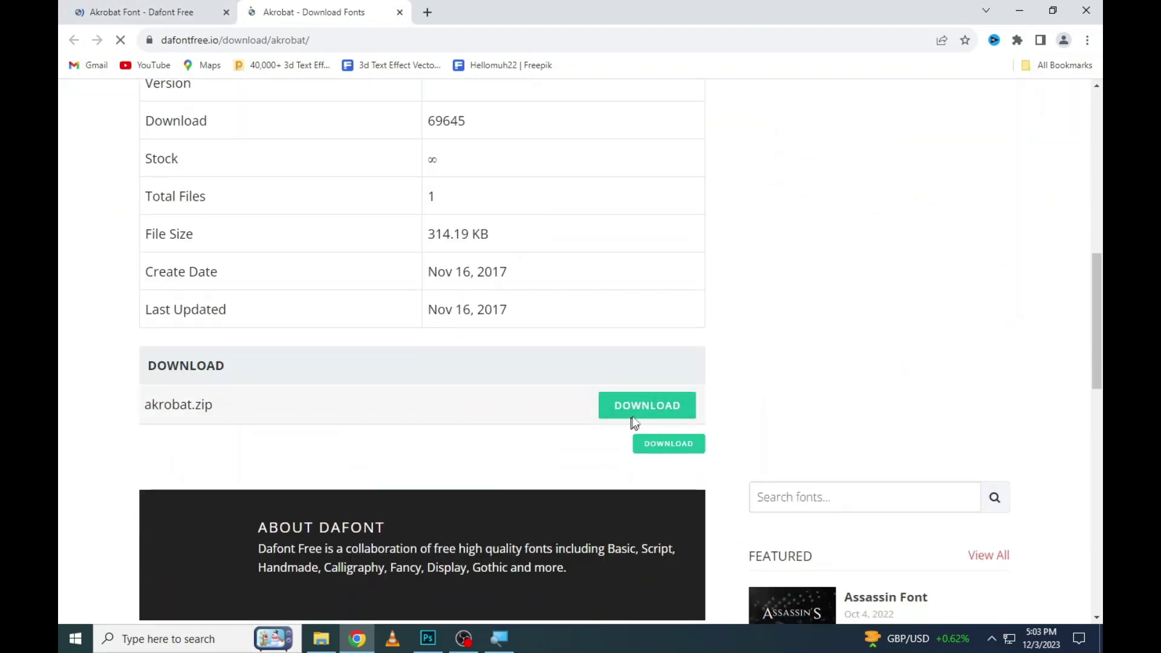
{"action": "left_click", "coordinate": [638, 422]}
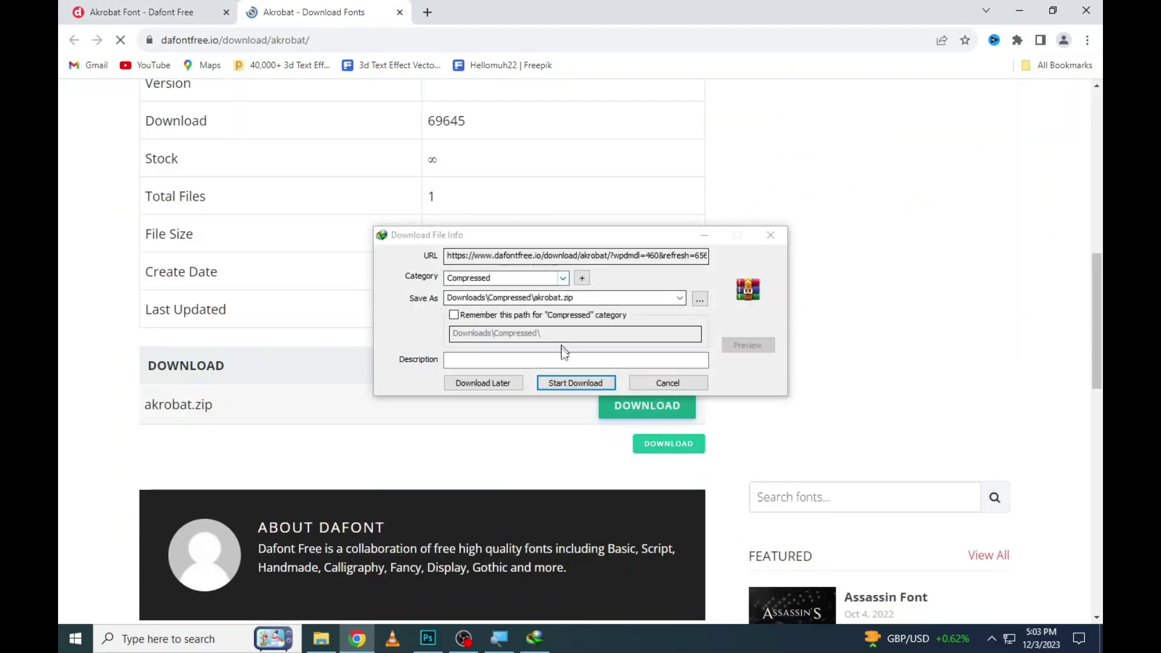
{"action": "left_click", "coordinate": [574, 381]}
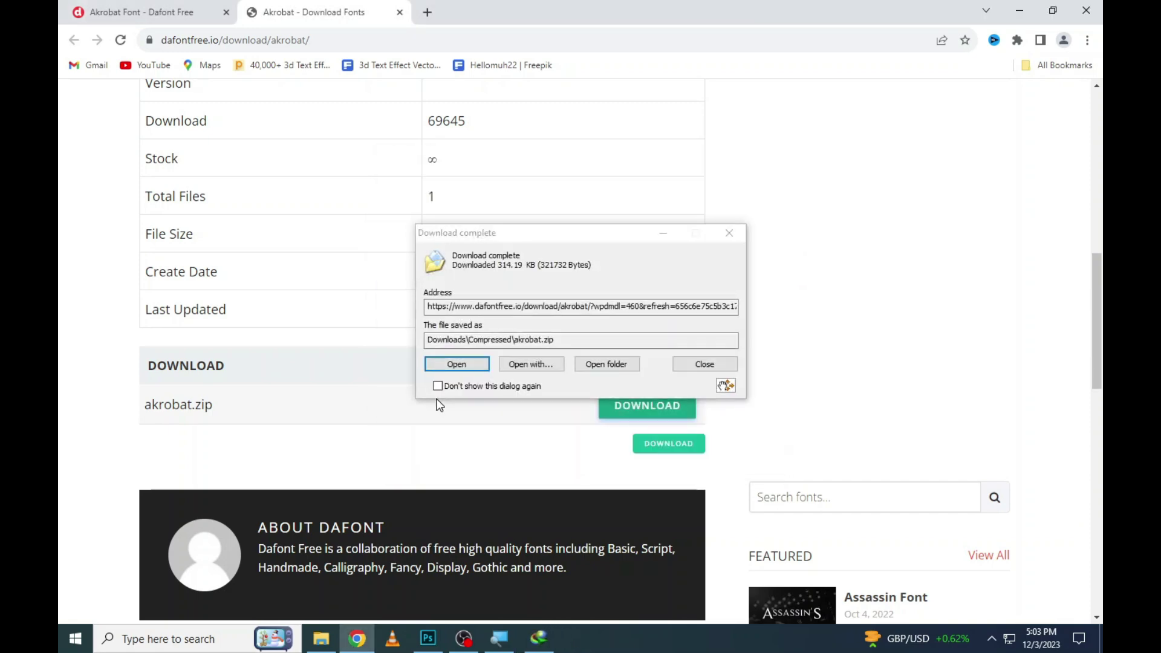
{"action": "left_click", "coordinate": [447, 370]}
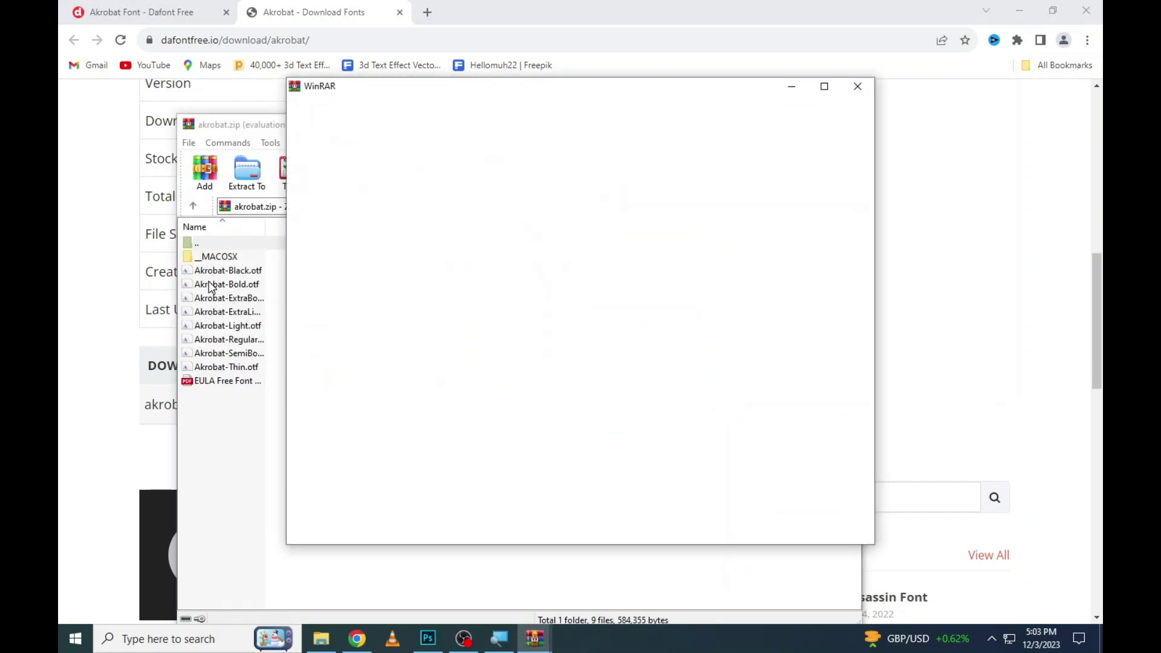
Open Akrobat-ExtraBold.otf from akrobat.zip and install the font
{"action": "left_click", "coordinate": [212, 284]}
{"action": "left_click", "coordinate": [428, 638]}
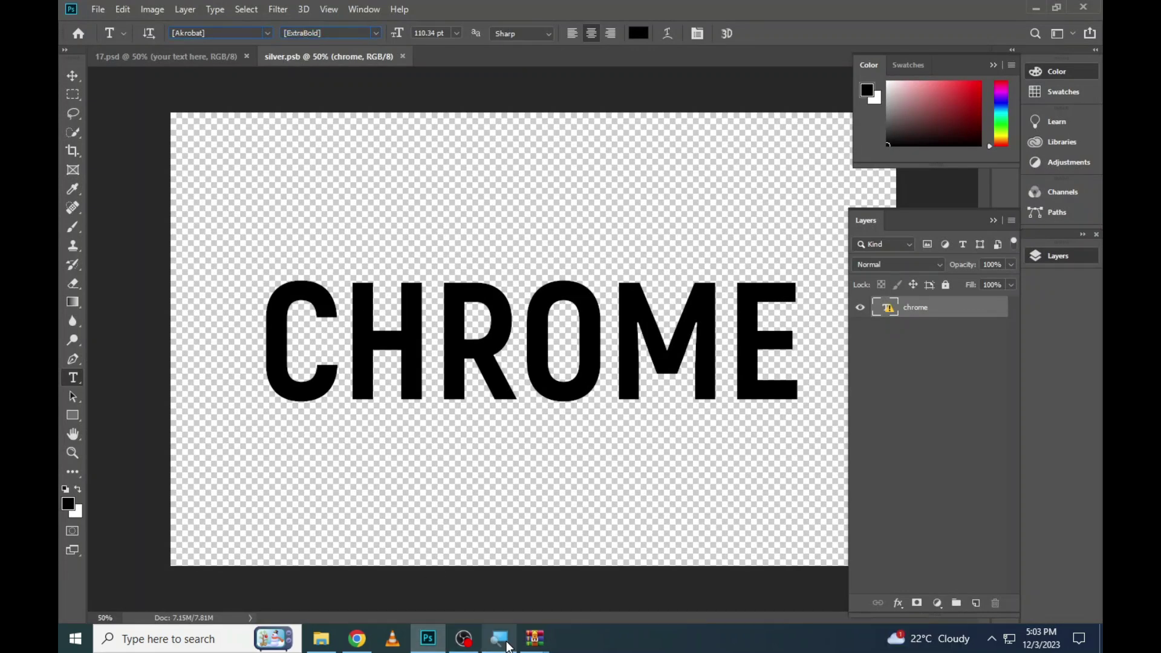
{"action": "mouse_move", "coordinate": [535, 639]}
{"action": "left_click", "coordinate": [480, 592]}
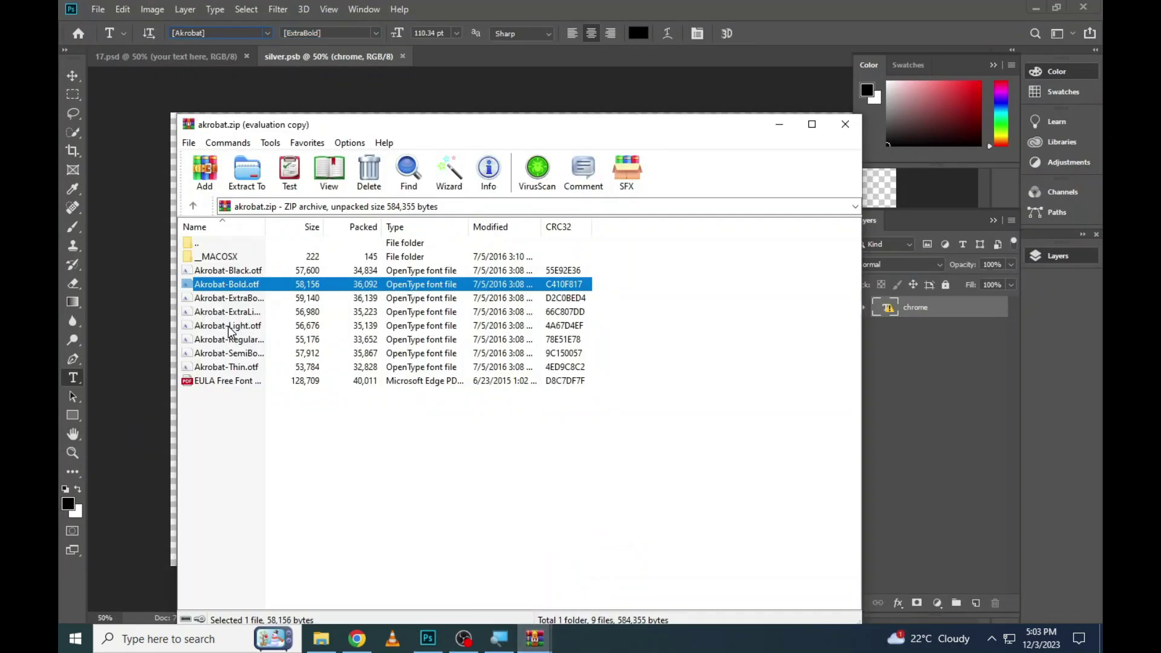
{"action": "double_click", "coordinate": [239, 299]}
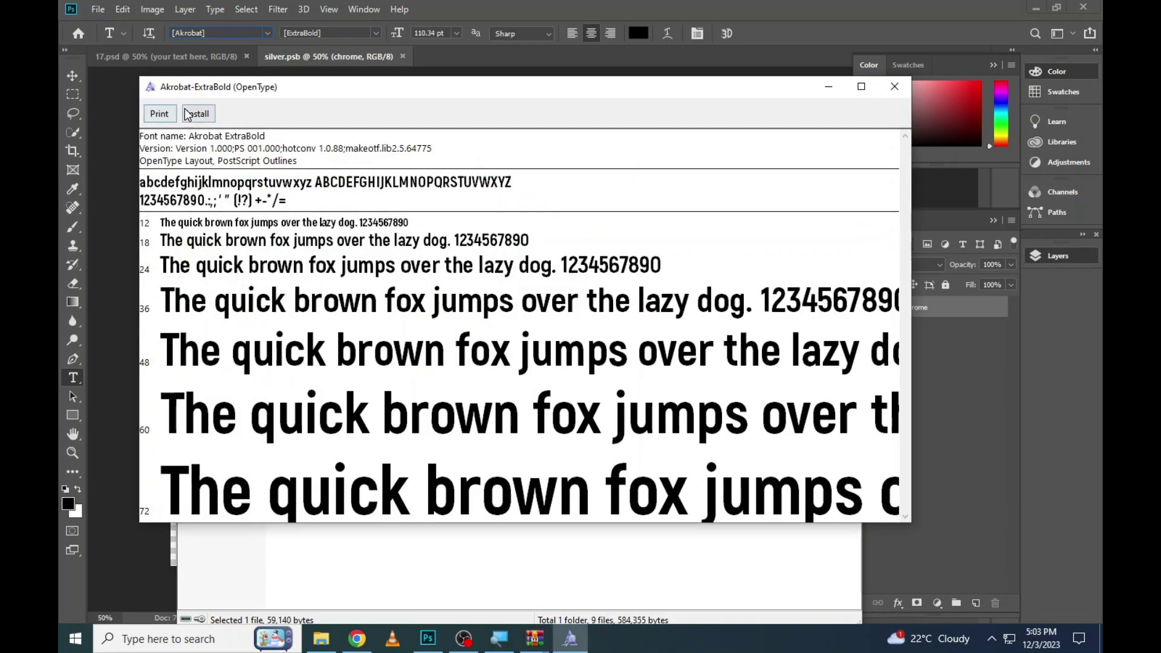
{"action": "left_click", "coordinate": [199, 114]}
Replace the CHROME text with AZHAR in silver.psb and start saving from the File menu
{"action": "left_click", "coordinate": [427, 638]}
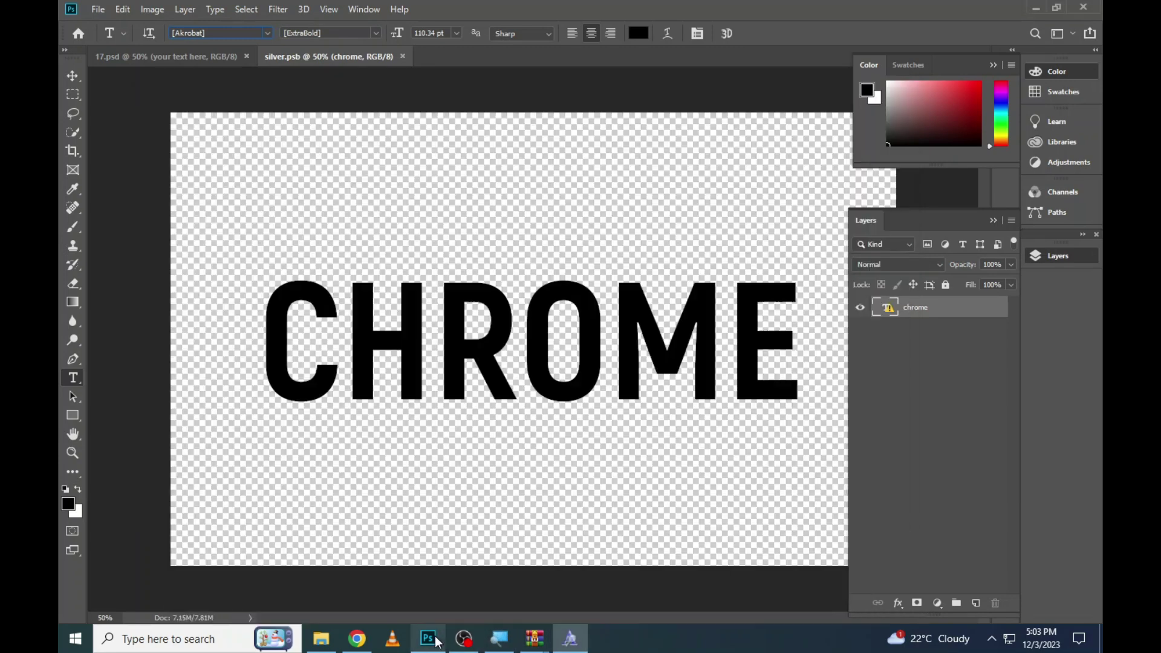
{"action": "left_click", "coordinate": [513, 342]}
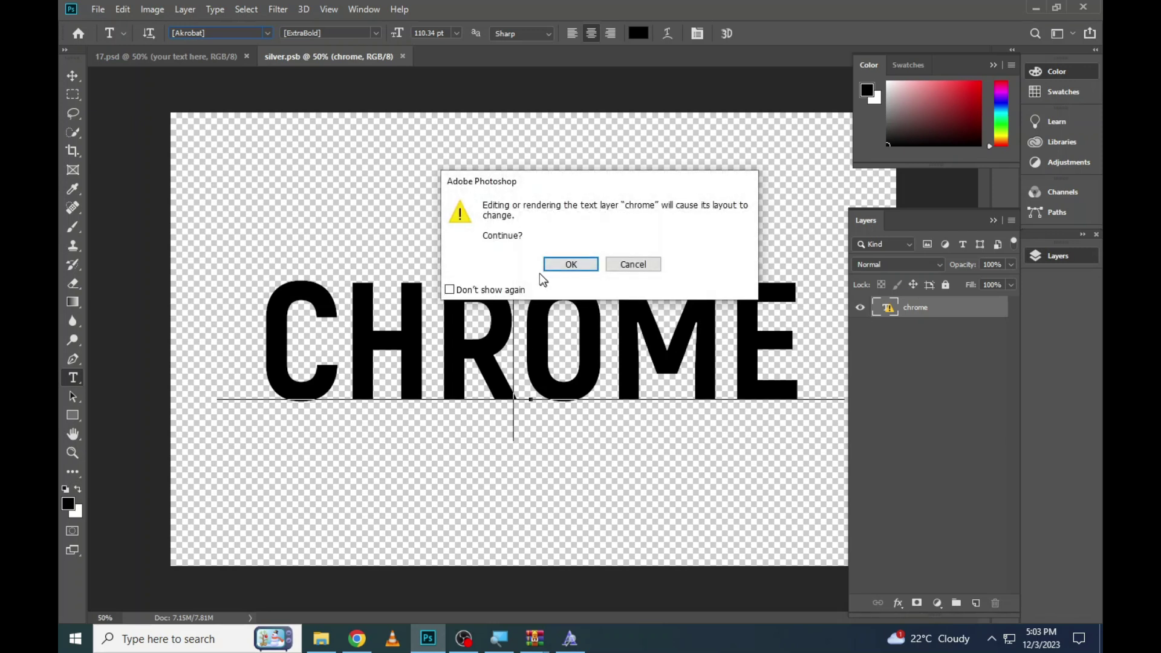
{"action": "left_click", "coordinate": [571, 264]}
{"action": "double_click", "coordinate": [527, 332]}
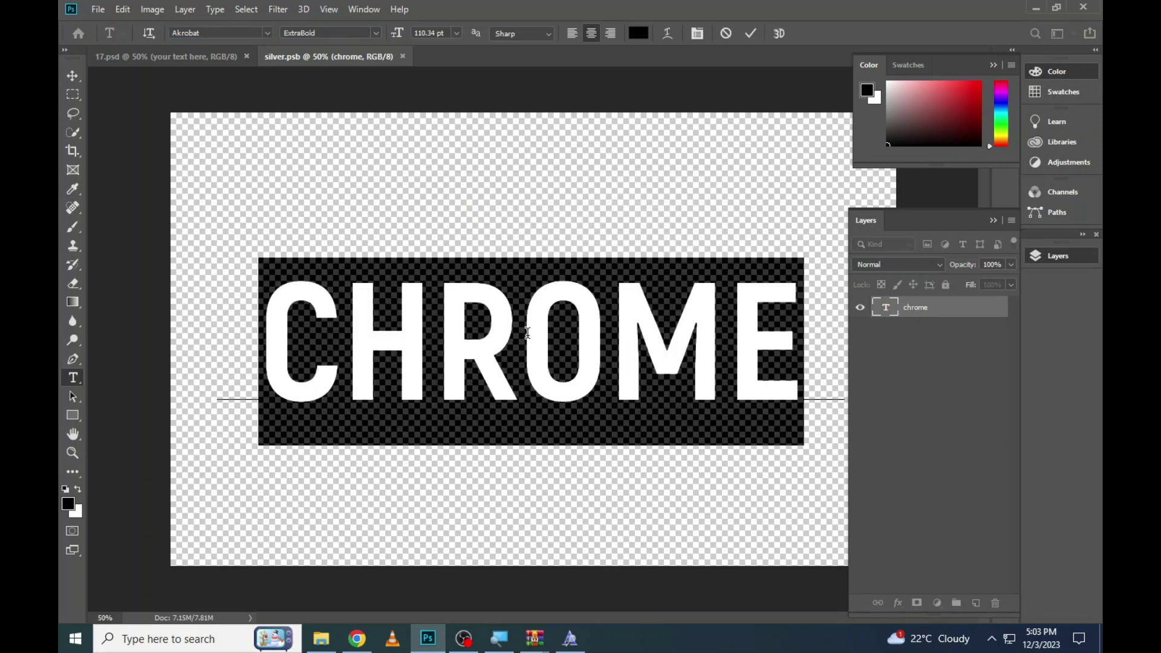
{"action": "key", "text": "ctrl+a"}
{"action": "type", "text": "AZHAR"}
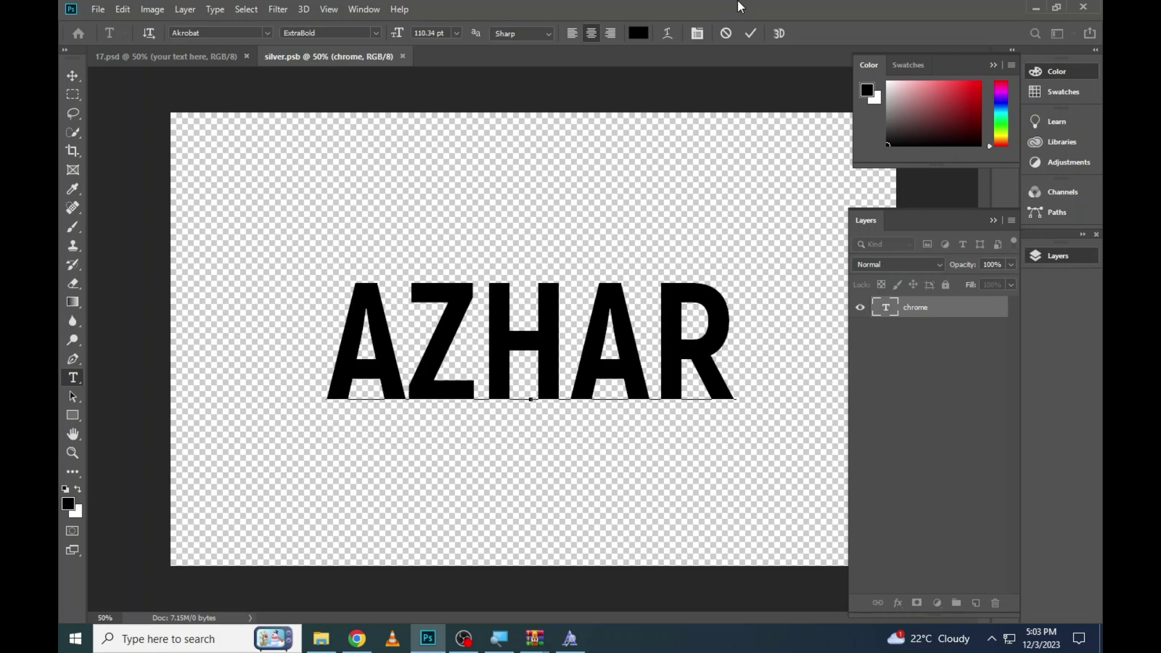
{"action": "left_click", "coordinate": [751, 34]}
{"action": "left_click", "coordinate": [97, 9]}
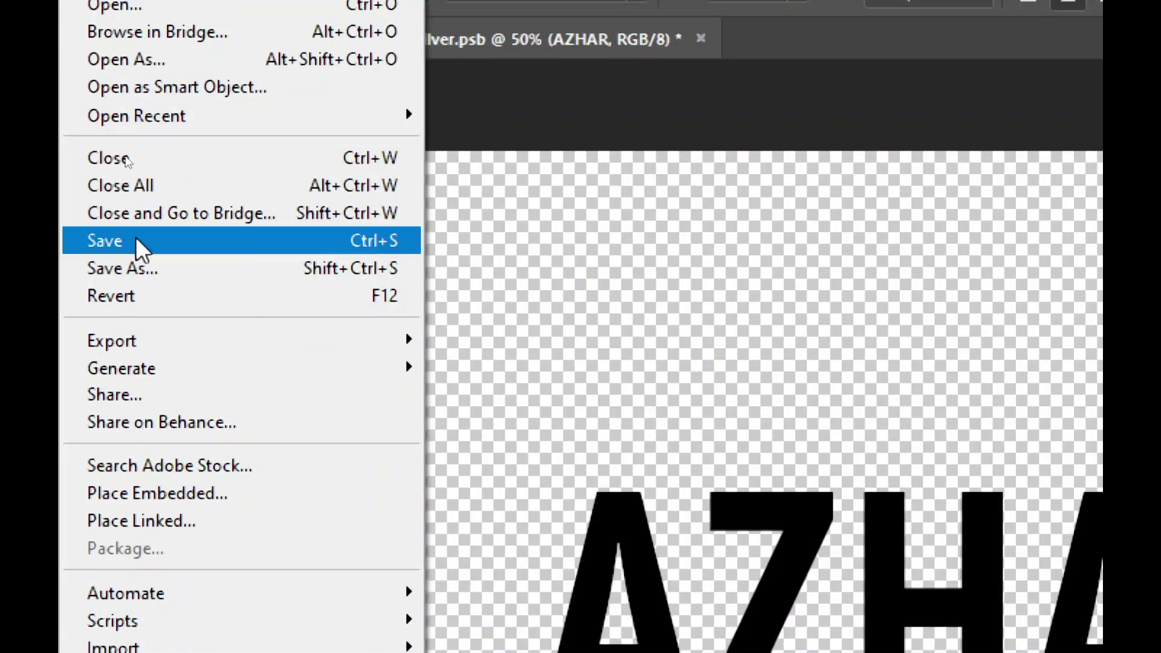
Save silver.psb and check the AZHAR result in 17.psd, fitting it on screen
{"action": "left_click", "coordinate": [127, 241]}
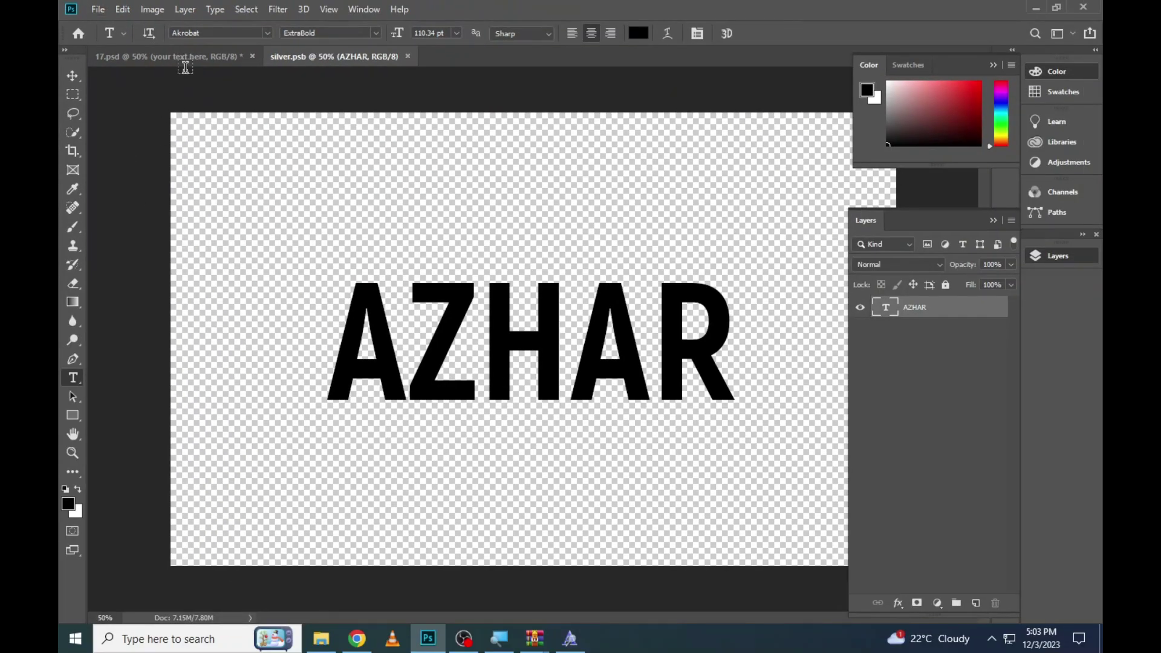
{"action": "left_click", "coordinate": [178, 56]}
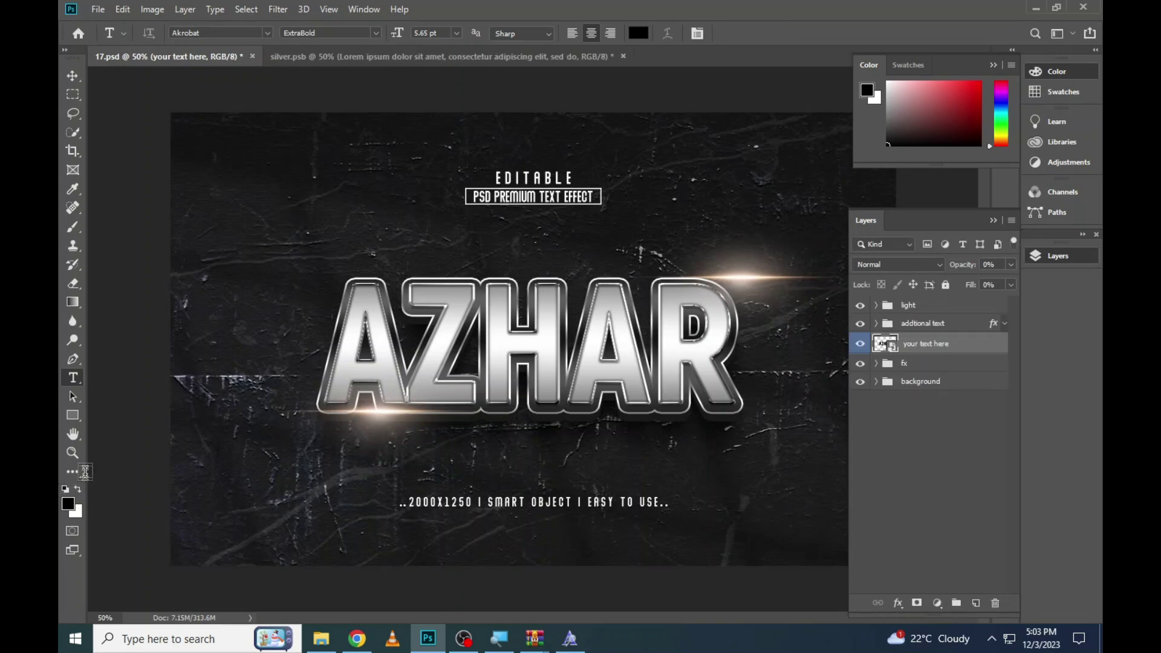
{"action": "left_click", "coordinate": [70, 454]}
{"action": "left_click_drag", "start_coordinate": [423, 341], "coordinate": [441, 338]}
{"action": "right_click", "coordinate": [438, 339]}
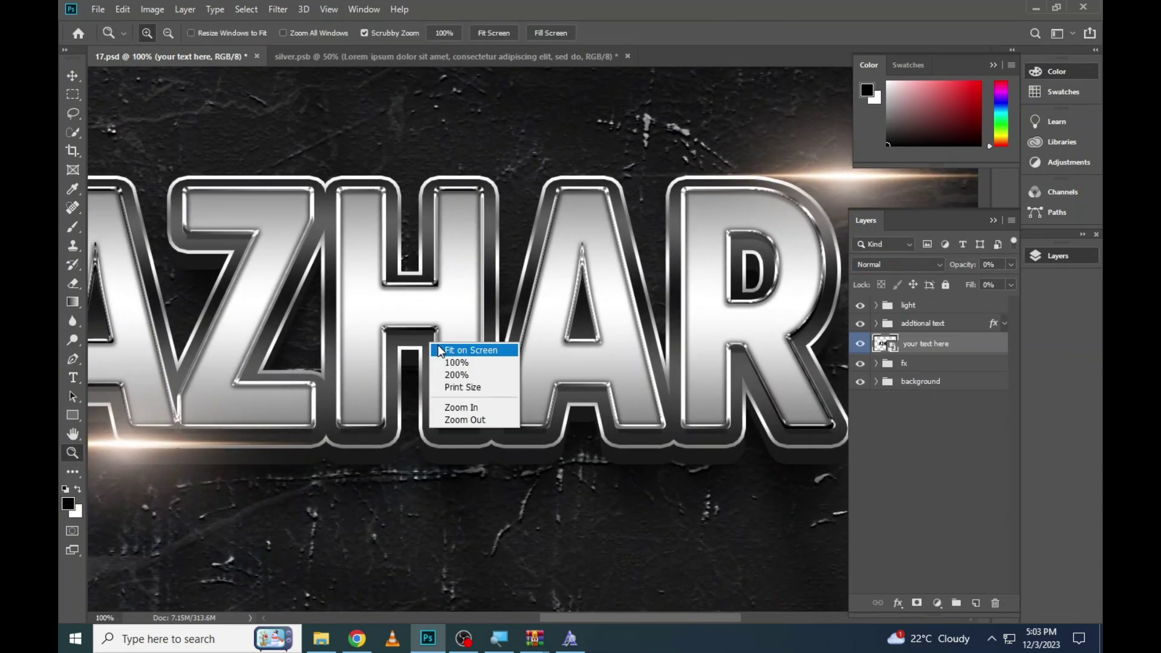
{"action": "left_click", "coordinate": [451, 346]}
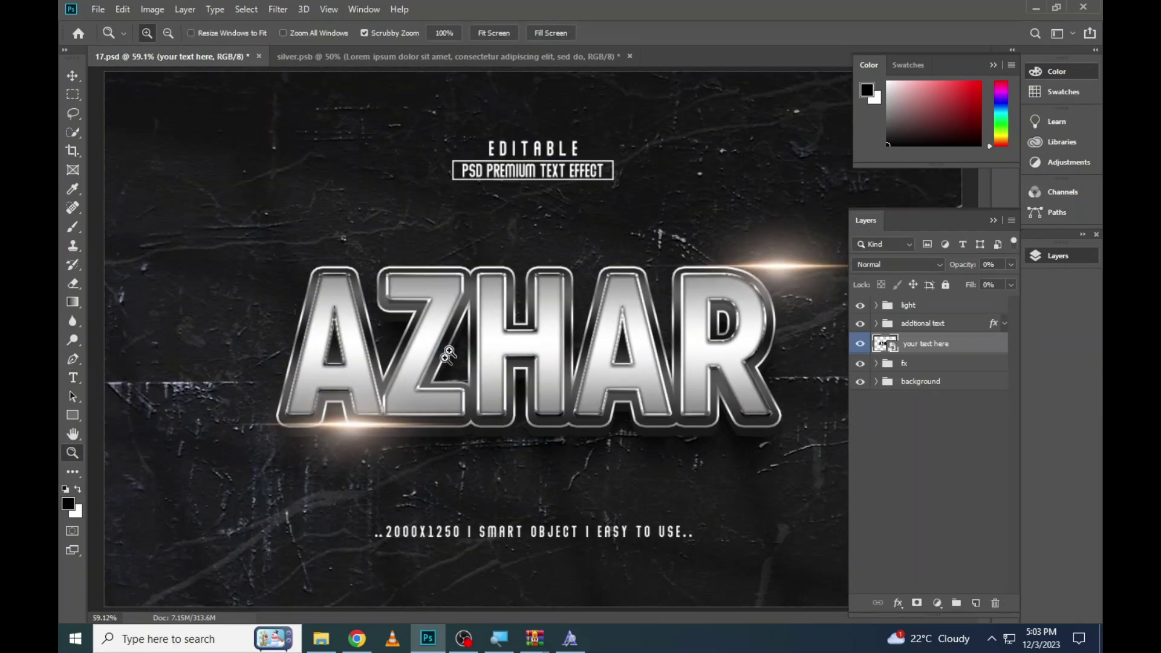
Close 17.psd and silver.psb without saving changes
{"action": "left_click", "coordinate": [258, 56]}
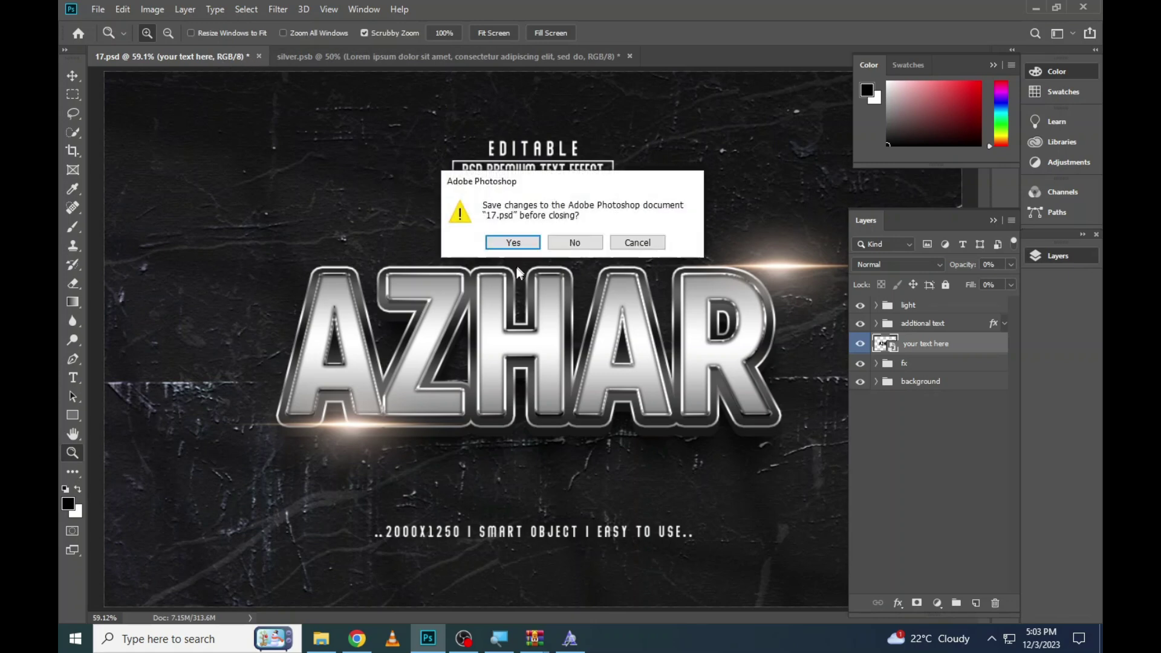
{"action": "left_click", "coordinate": [550, 246]}
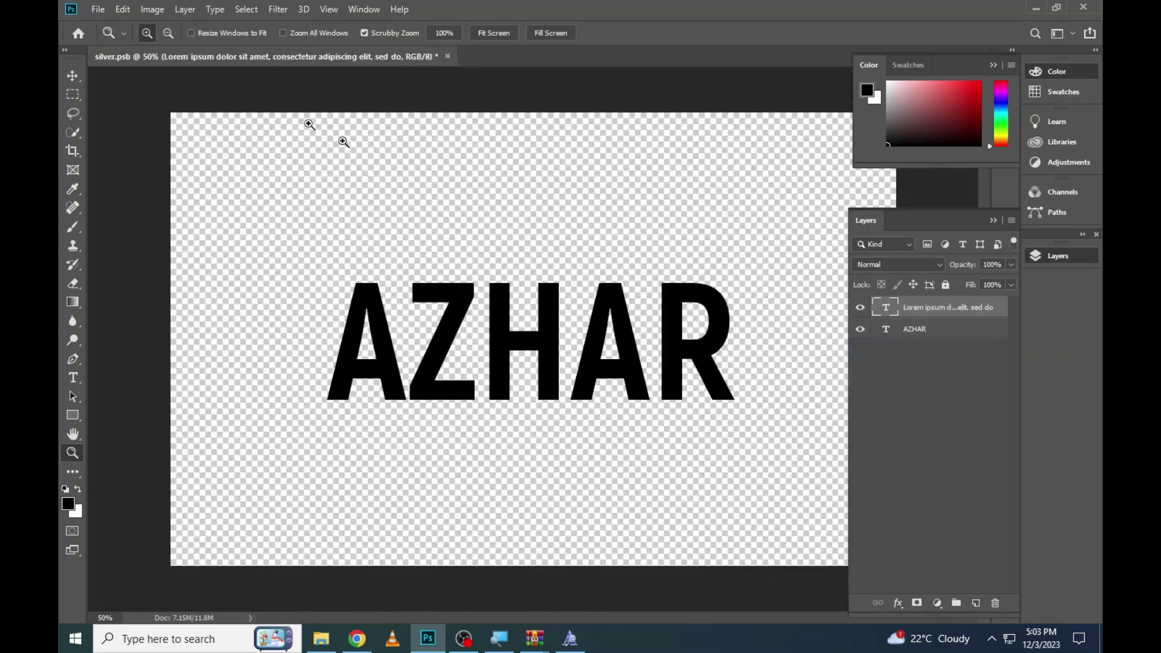
{"action": "left_click", "coordinate": [447, 56]}
{"action": "left_click", "coordinate": [553, 244]}
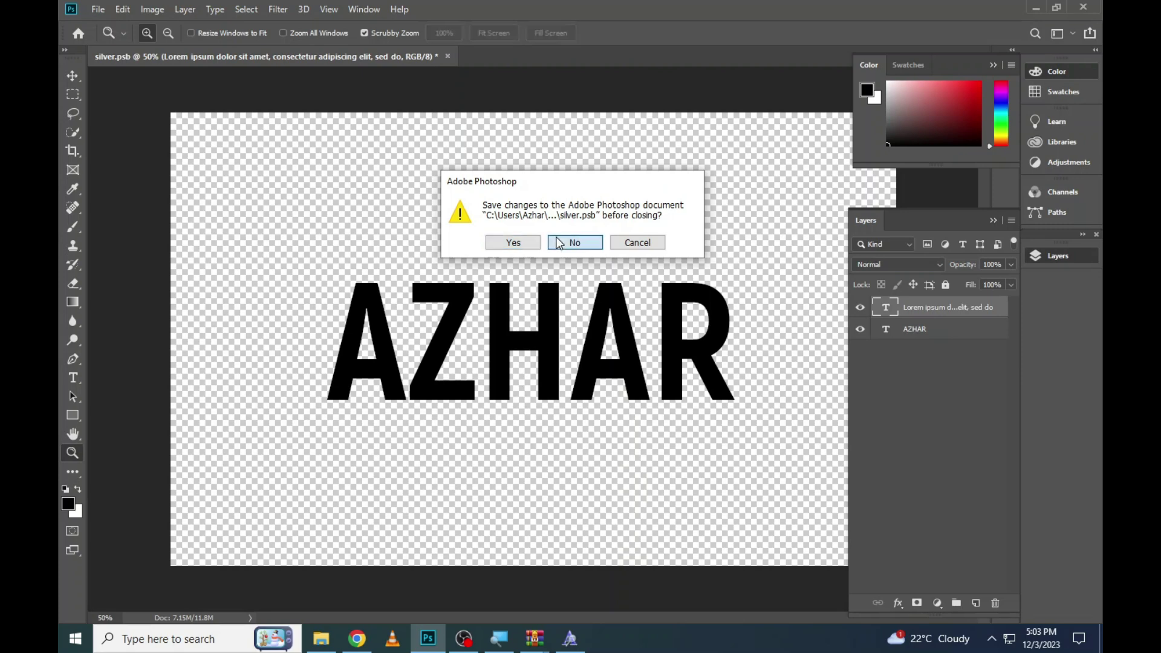
Open template 18.psd with the neon BLACK text and fit it to the screen
{"action": "left_click", "coordinate": [321, 638]}
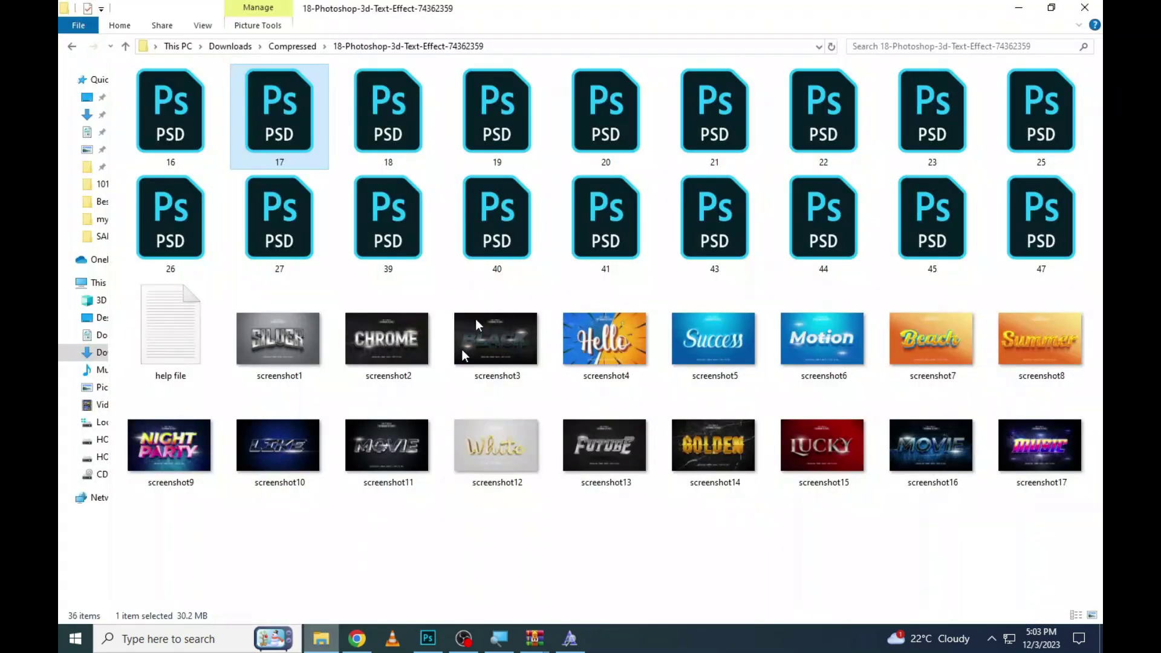
{"action": "double_click", "coordinate": [393, 127]}
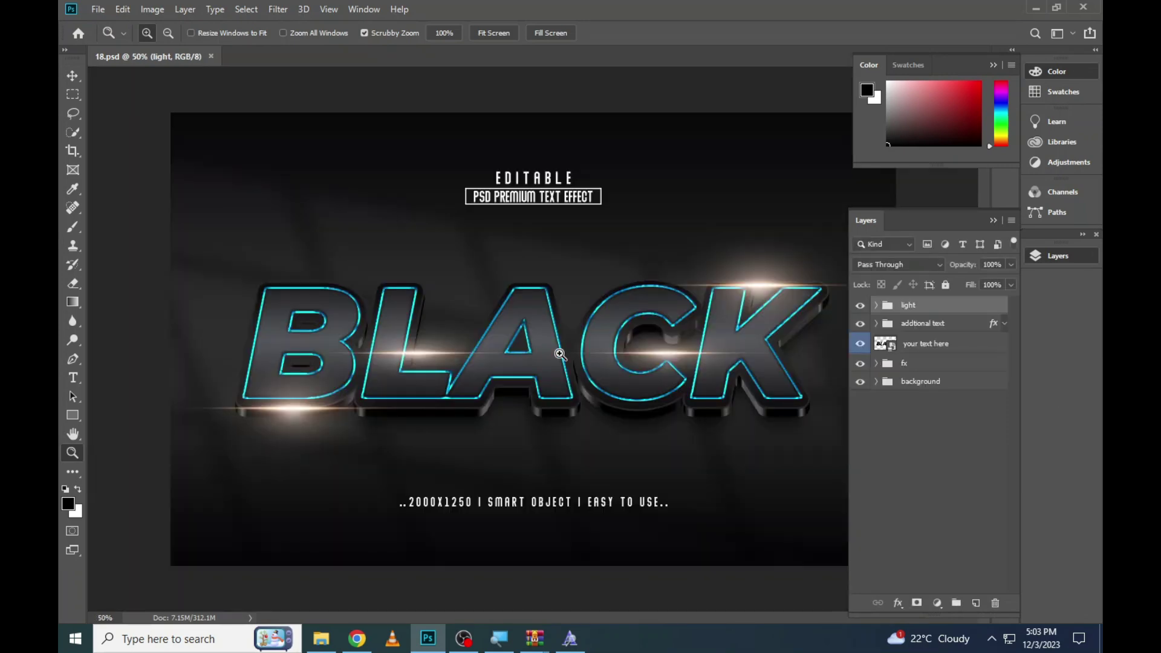
{"action": "left_click", "coordinate": [557, 339]}
{"action": "right_click", "coordinate": [418, 334]}
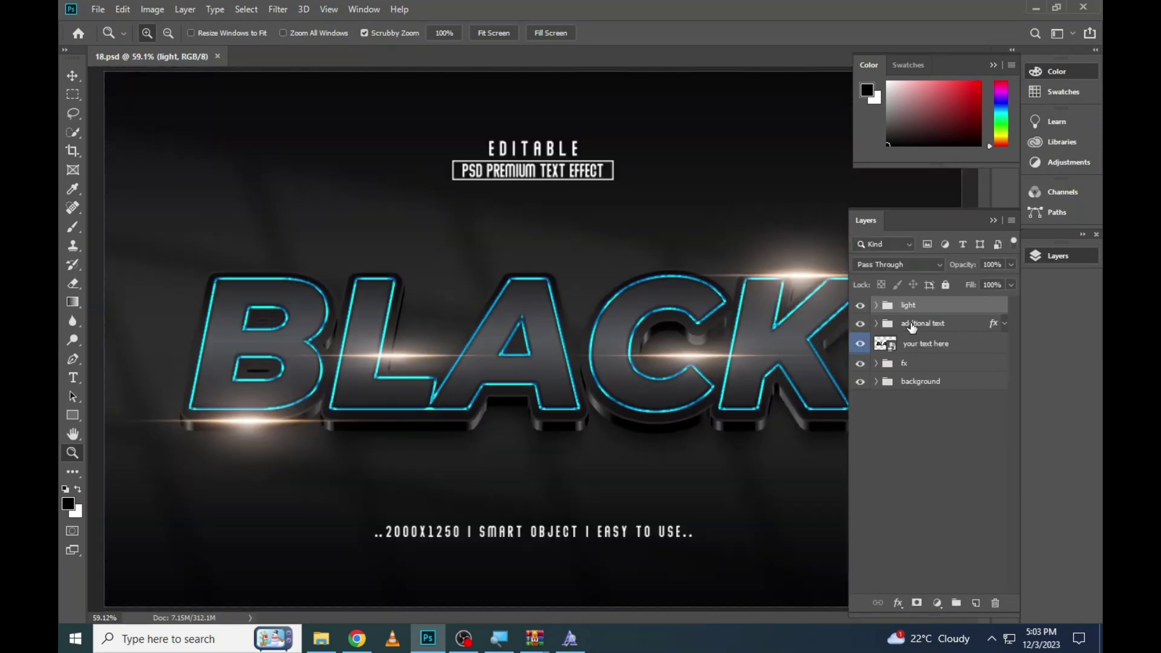
In 18.psd's 'your text here' smart object, change BLACK to AZHAR and save it
{"action": "double_click", "coordinate": [893, 350]}
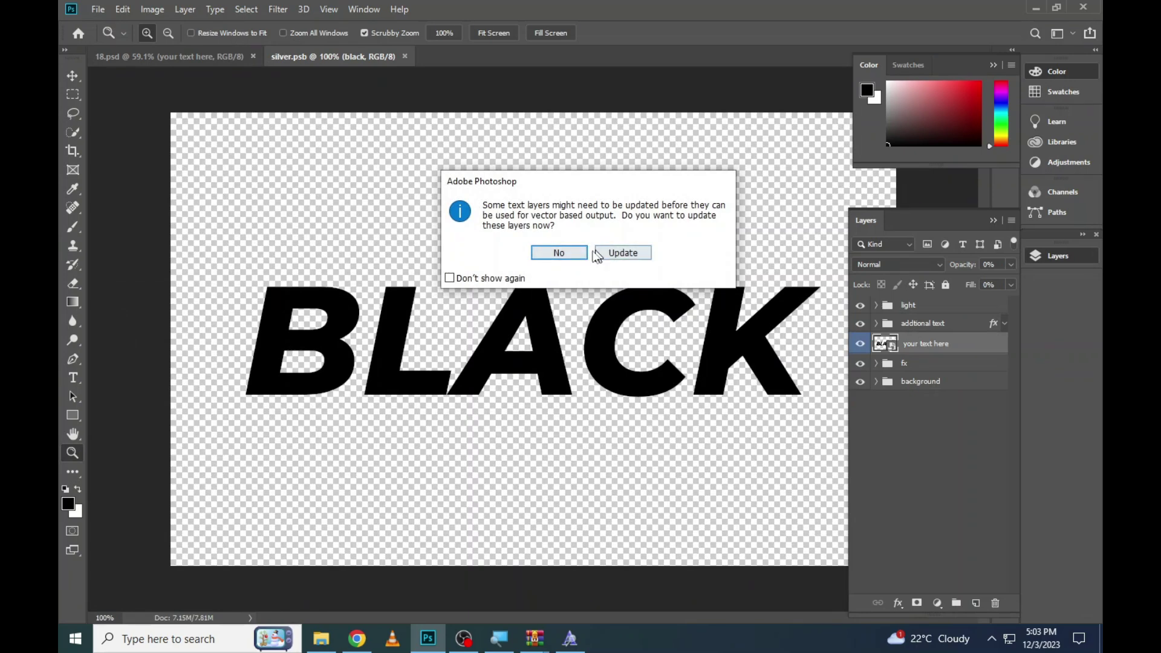
{"action": "left_click", "coordinate": [596, 253]}
{"action": "left_click", "coordinate": [76, 378]}
{"action": "left_click", "coordinate": [456, 338]}
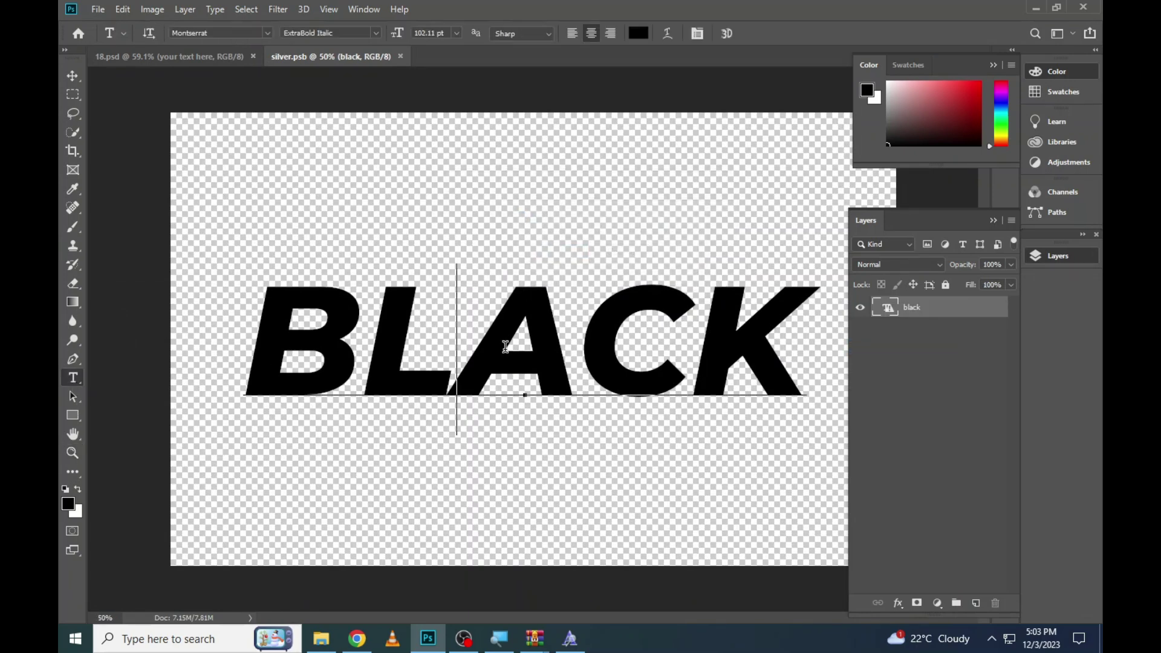
{"action": "left_click", "coordinate": [557, 262]}
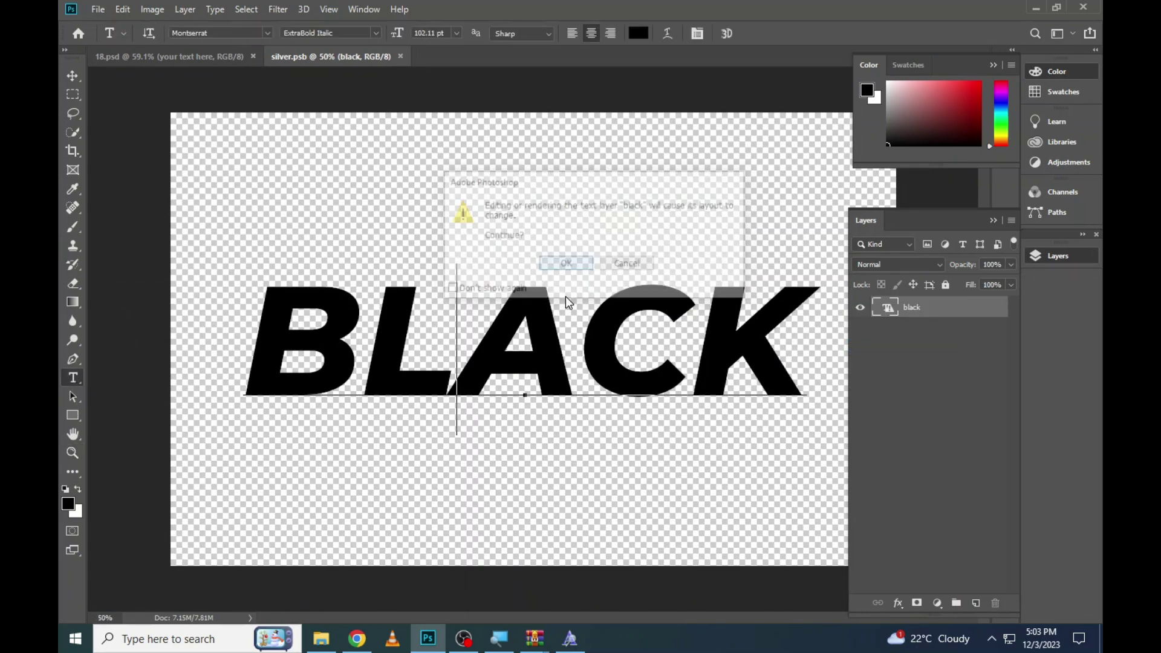
{"action": "left_click", "coordinate": [537, 339]}
{"action": "key", "text": "ctrl+a"}
{"action": "type", "text": "AZHAR"}
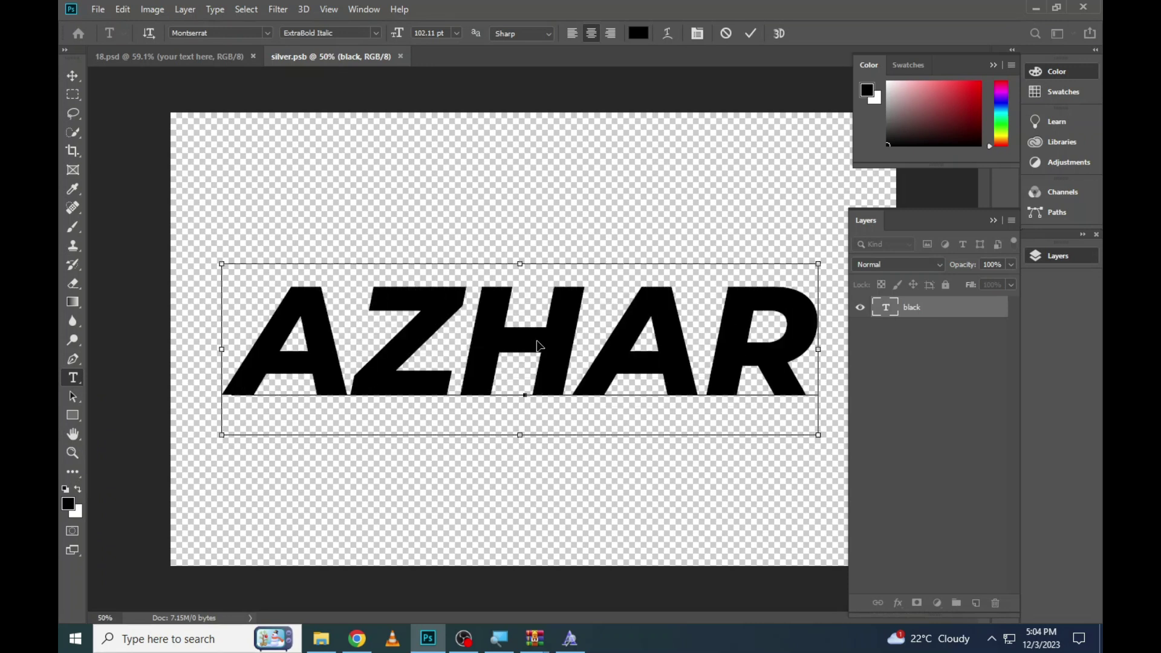
{"action": "left_click", "coordinate": [751, 34]}
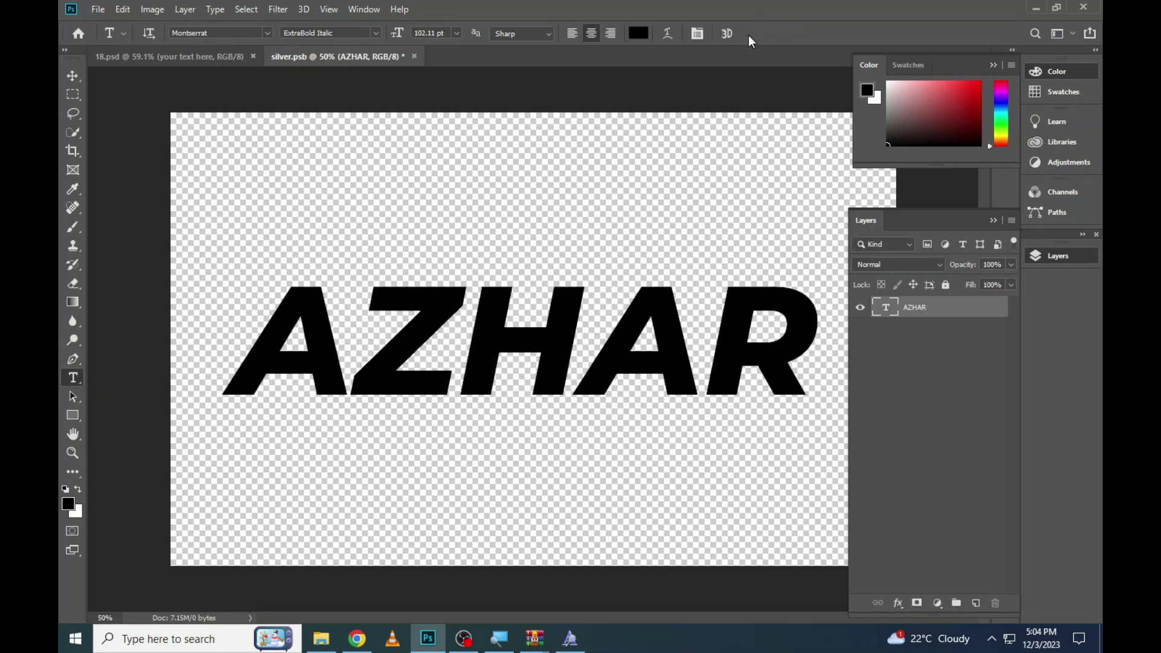
{"action": "left_click", "coordinate": [189, 54]}
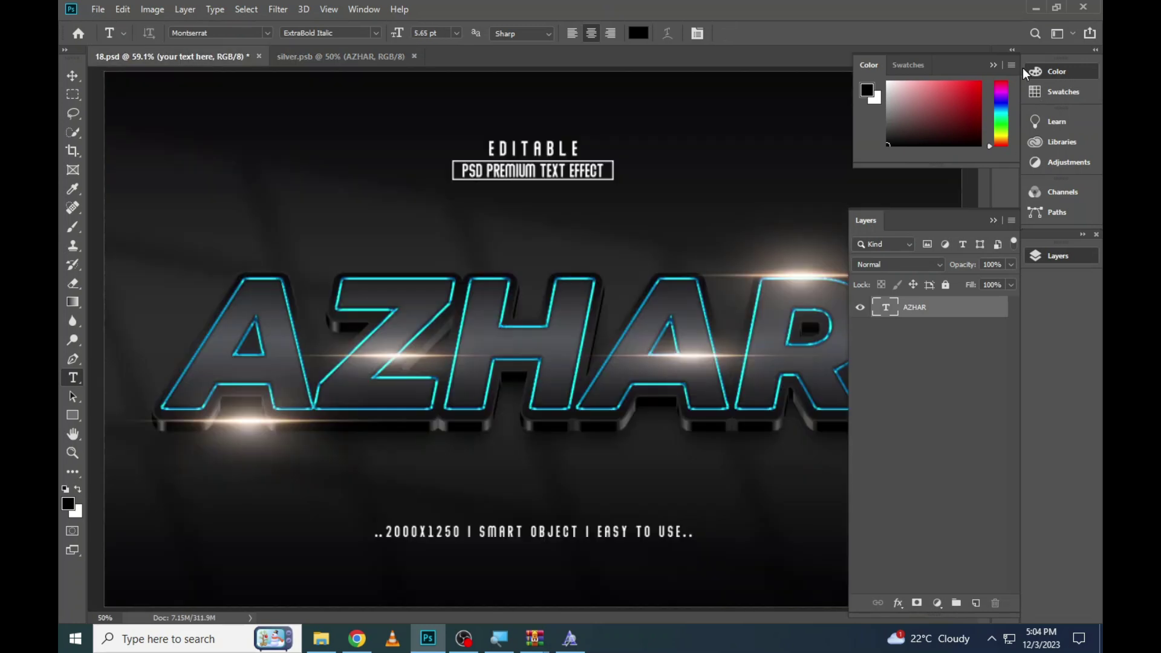
Zoom in on the neon AZHAR lettering, then fit the document back on screen
{"action": "left_click", "coordinate": [1052, 259]}
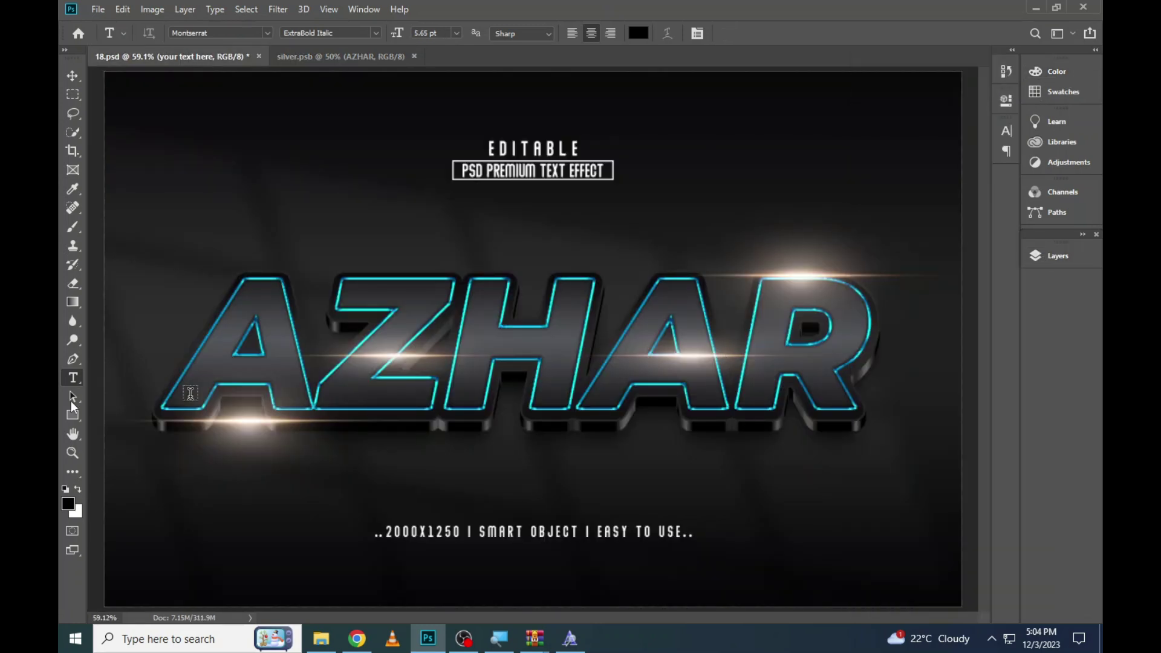
{"action": "left_click", "coordinate": [71, 452]}
{"action": "left_click", "coordinate": [441, 371]}
{"action": "left_click", "coordinate": [418, 351]}
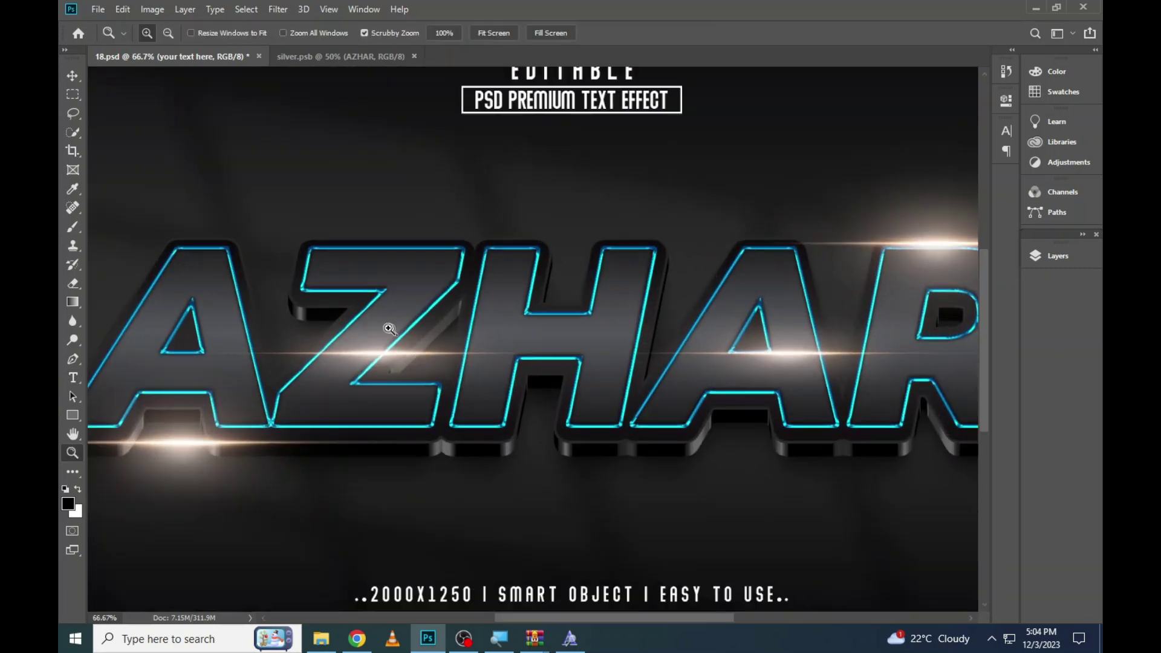
{"action": "right_click", "coordinate": [397, 335]}
{"action": "left_click", "coordinate": [399, 337]}
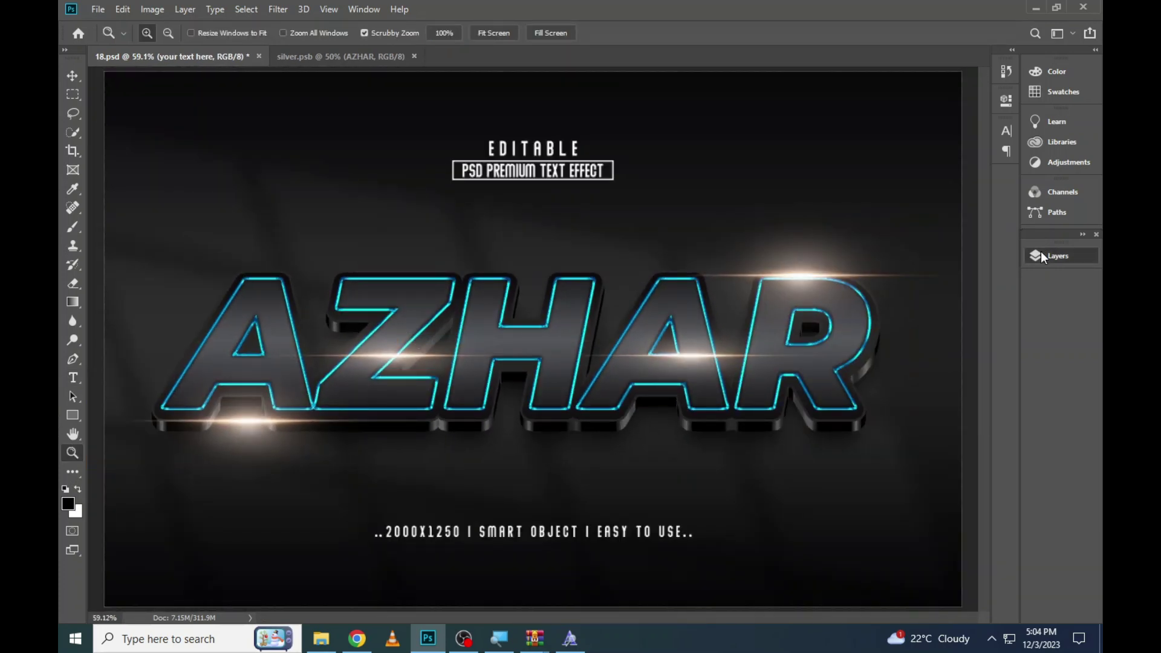
Check the Layers panel, refit the view, and begin closing 18.psd
{"action": "left_click", "coordinate": [1043, 259]}
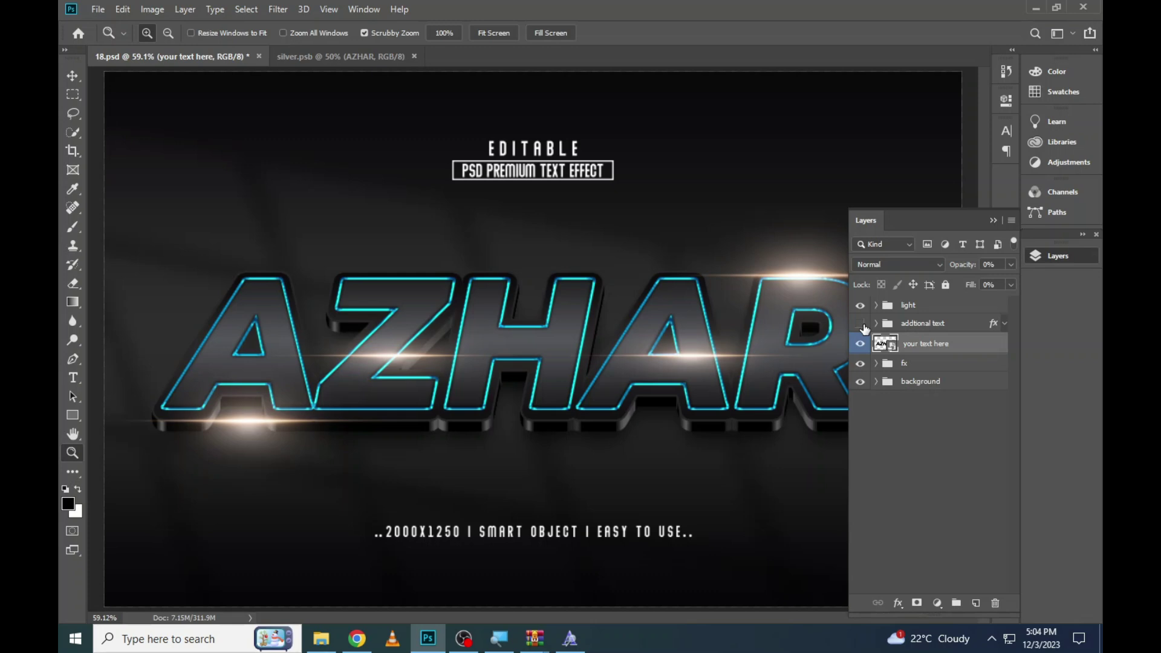
{"action": "left_click", "coordinate": [1049, 260]}
{"action": "left_click", "coordinate": [838, 304]}
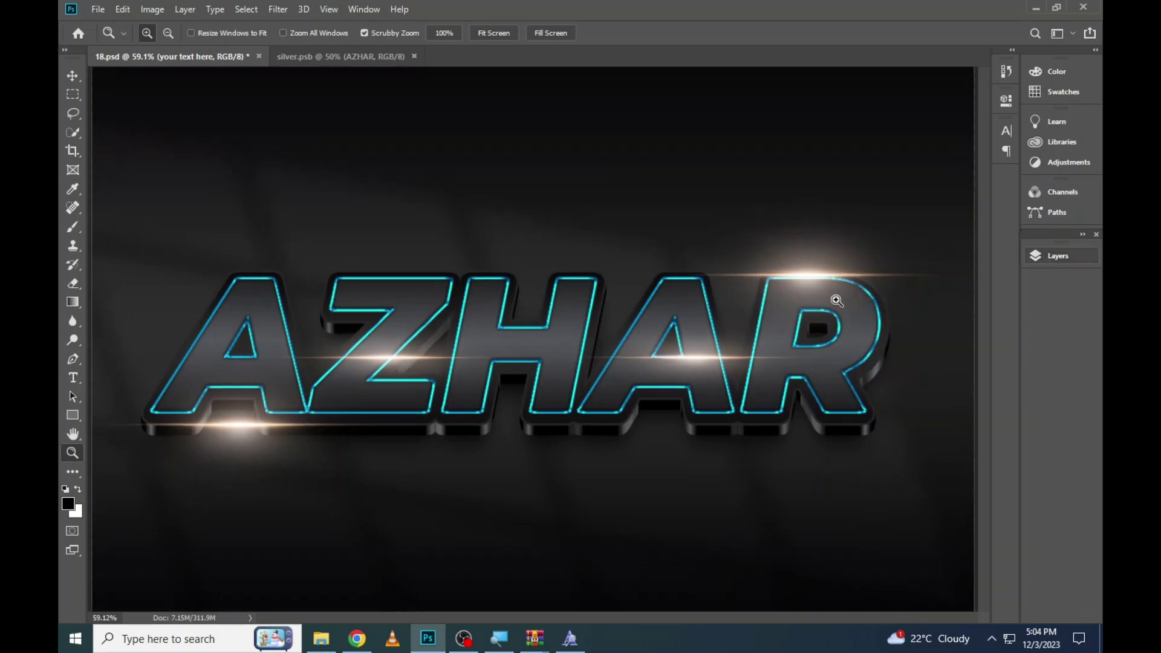
{"action": "right_click", "coordinate": [618, 293]}
{"action": "left_click", "coordinate": [641, 306]}
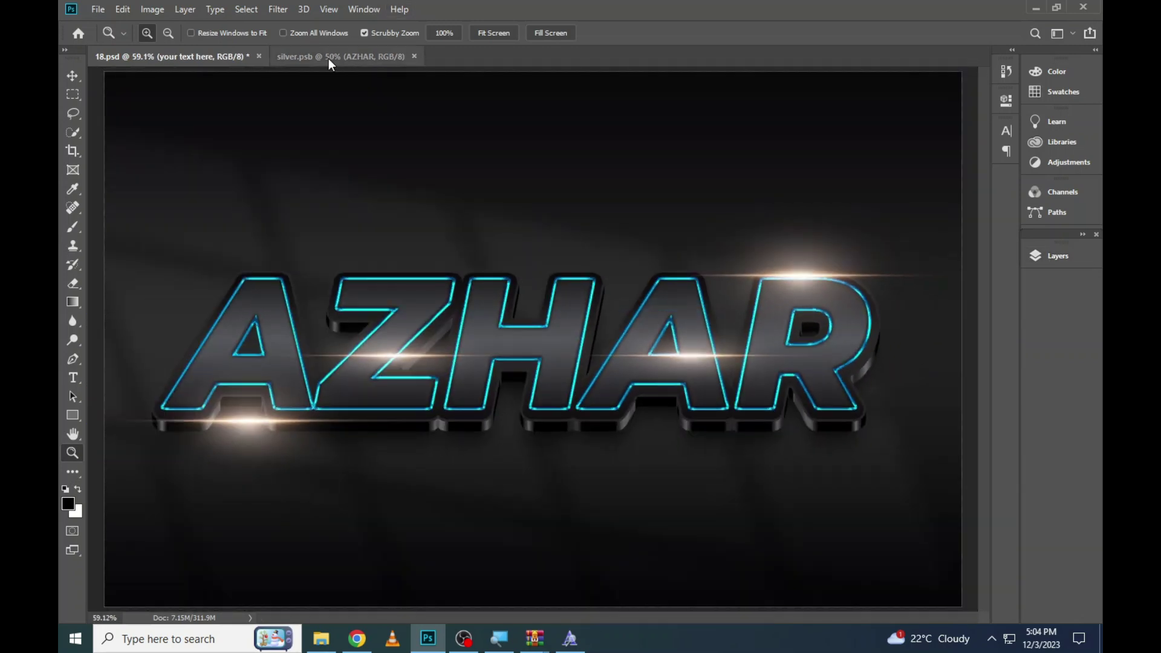
{"action": "left_click", "coordinate": [259, 56]}
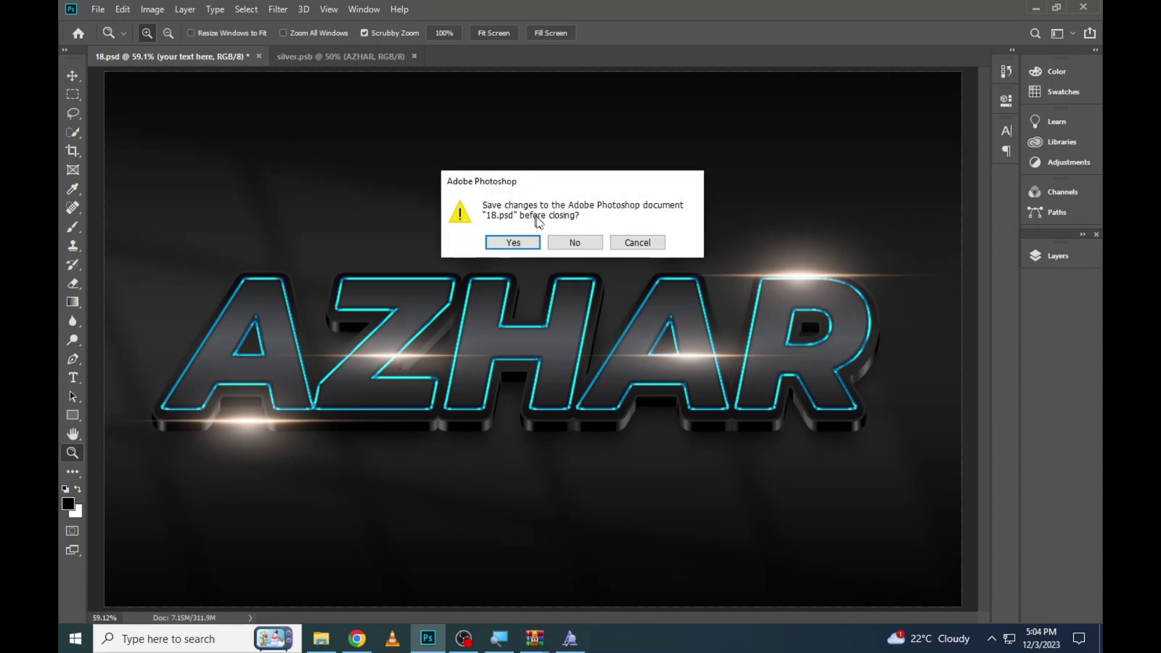
Discard 18.psd and silver.psb, then open 19.psd and its Hello text smart object
{"action": "left_click", "coordinate": [567, 242]}
{"action": "left_click", "coordinate": [232, 56]}
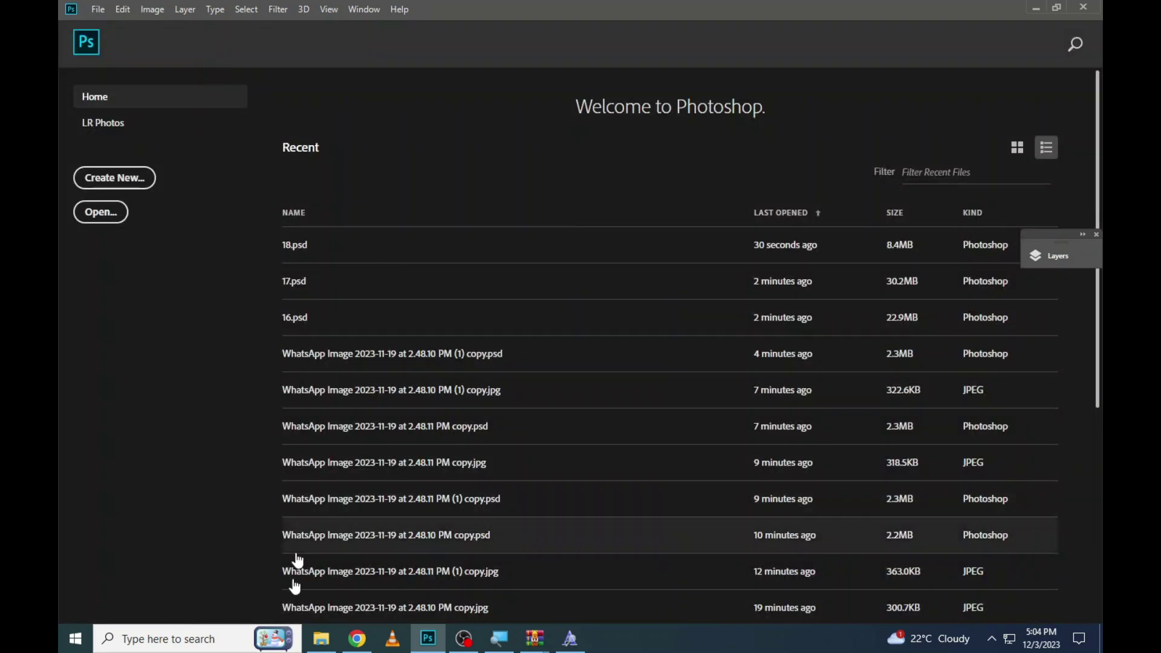
{"action": "left_click", "coordinate": [322, 638]}
{"action": "double_click", "coordinate": [496, 108]}
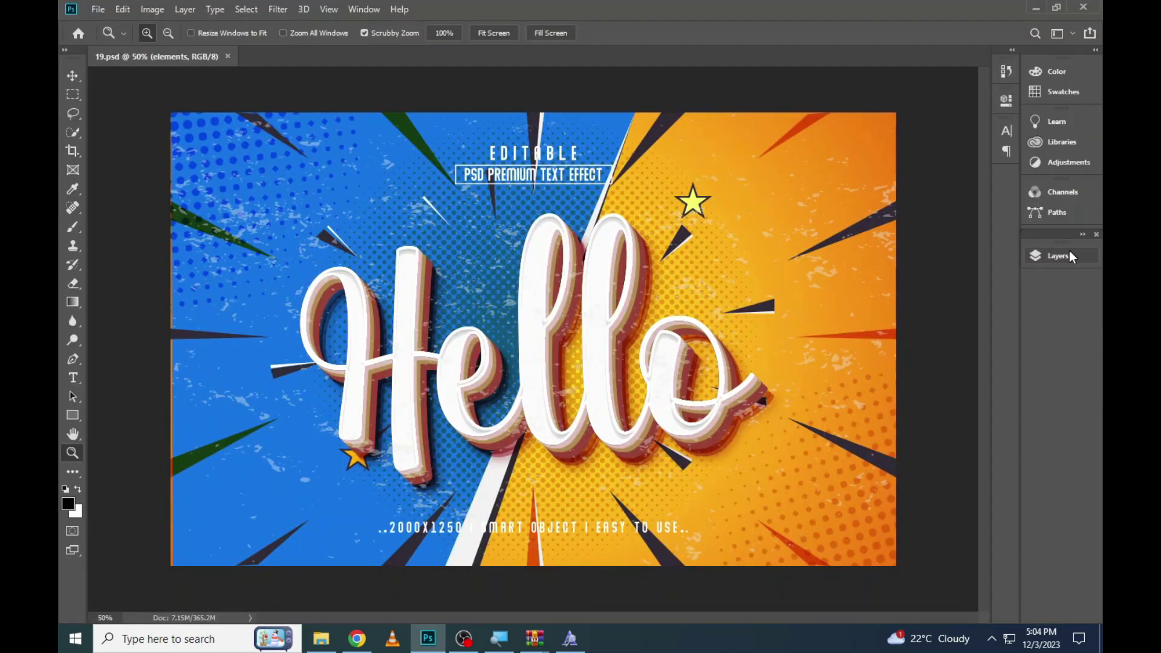
{"action": "left_click", "coordinate": [1069, 256]}
{"action": "double_click", "coordinate": [888, 345]}
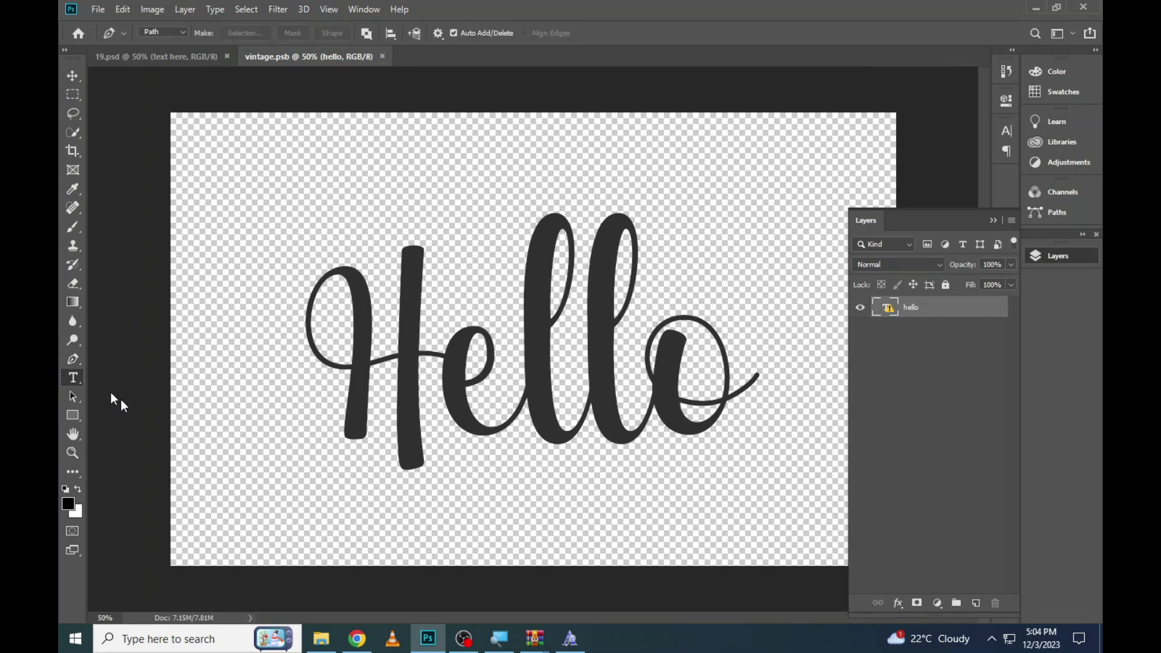
Replace the Hello text with HEY in the heartberry script font, dismissing the missing-font warning
{"action": "left_click", "coordinate": [532, 353]}
{"action": "left_click", "coordinate": [563, 276]}
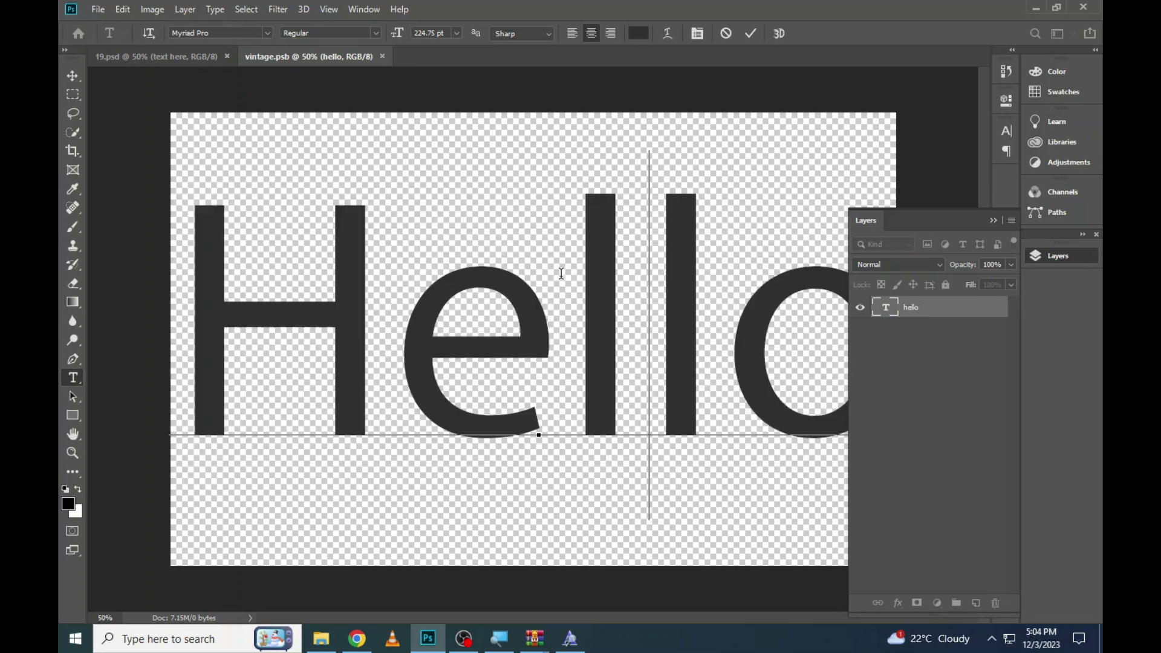
{"action": "type", "text": "HEY"}
{"action": "key", "text": "ctrl+a"}
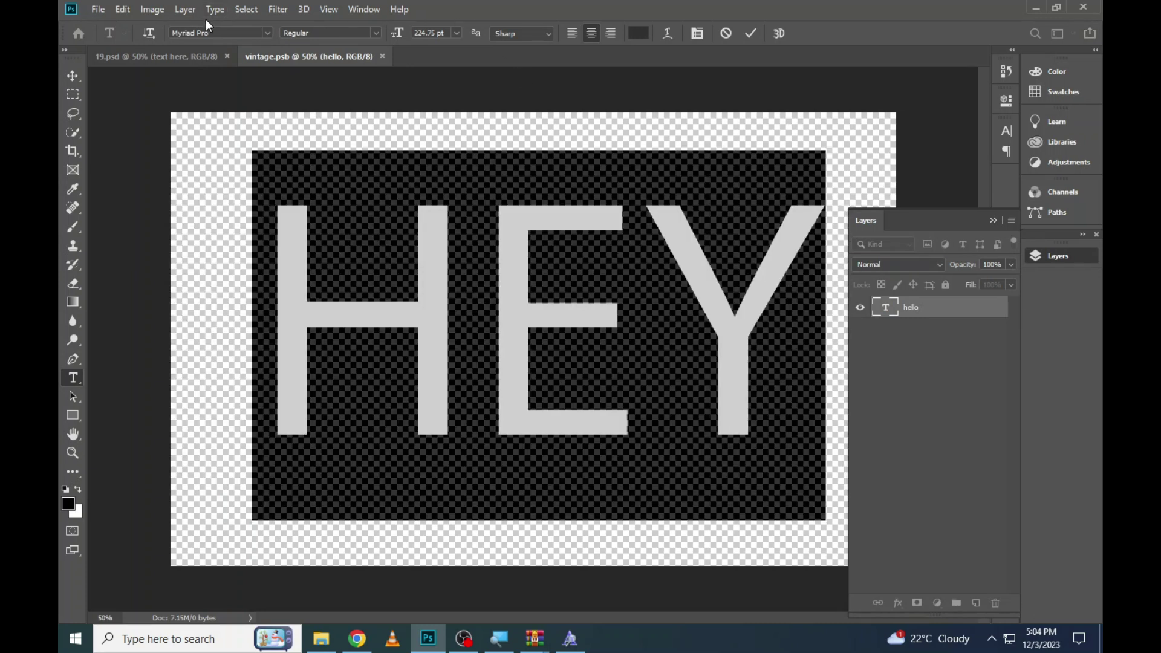
{"action": "type", "text": "heart"}
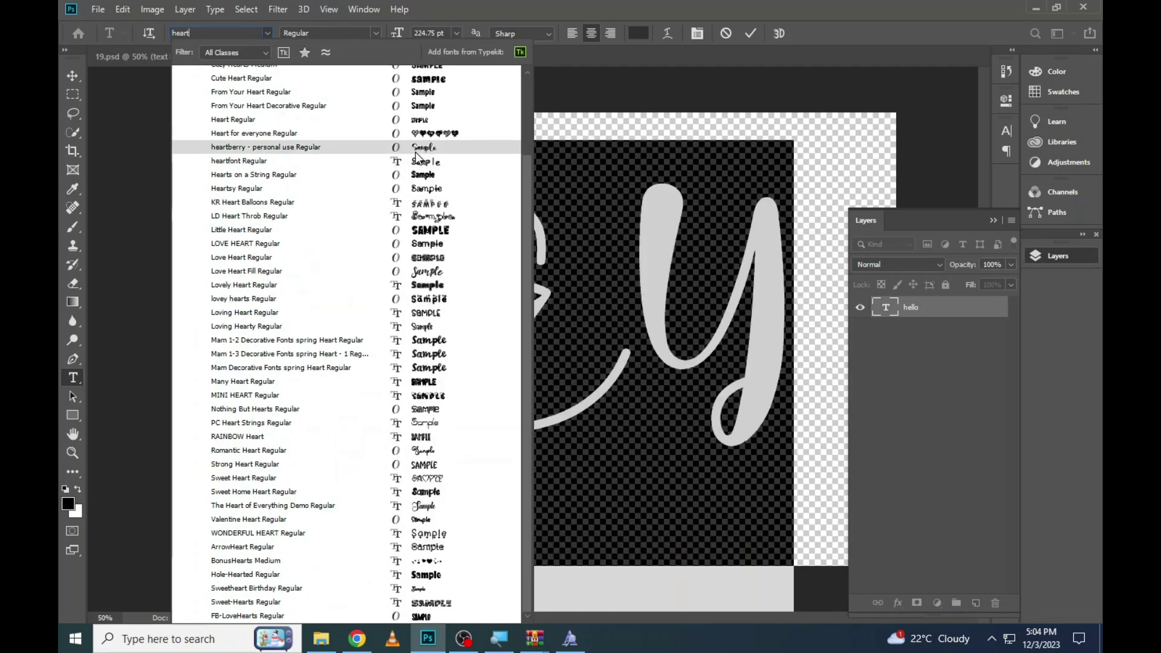
{"action": "left_click", "coordinate": [267, 147]}
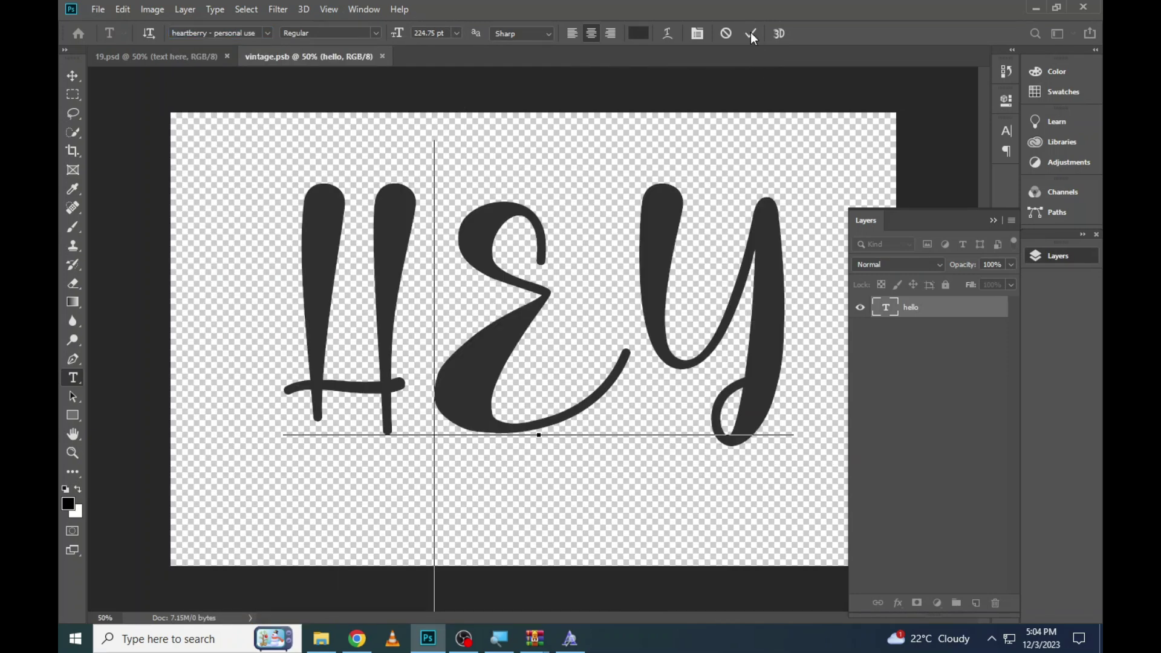
{"action": "left_click", "coordinate": [750, 31]}
Retype the text as AQSA, turn off All Caps so it reads Aqsa, and shrink it to 183.75 pt
{"action": "left_click", "coordinate": [481, 333]}
{"action": "key", "text": "ctrl+a"}
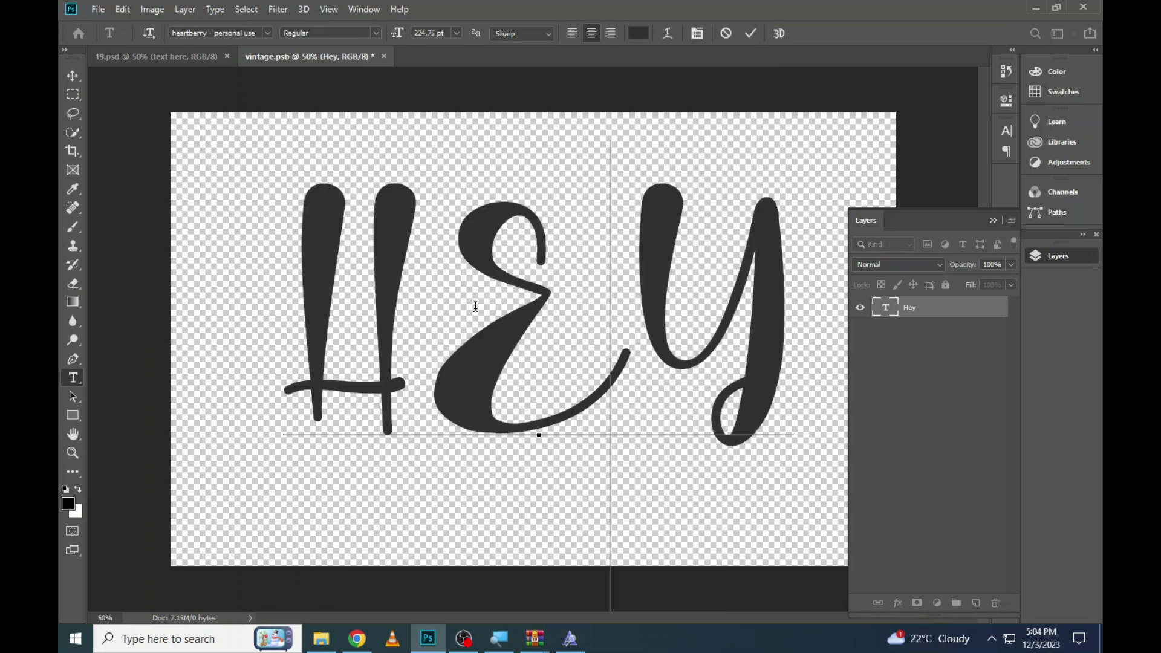
{"action": "type", "text": "AQS"}
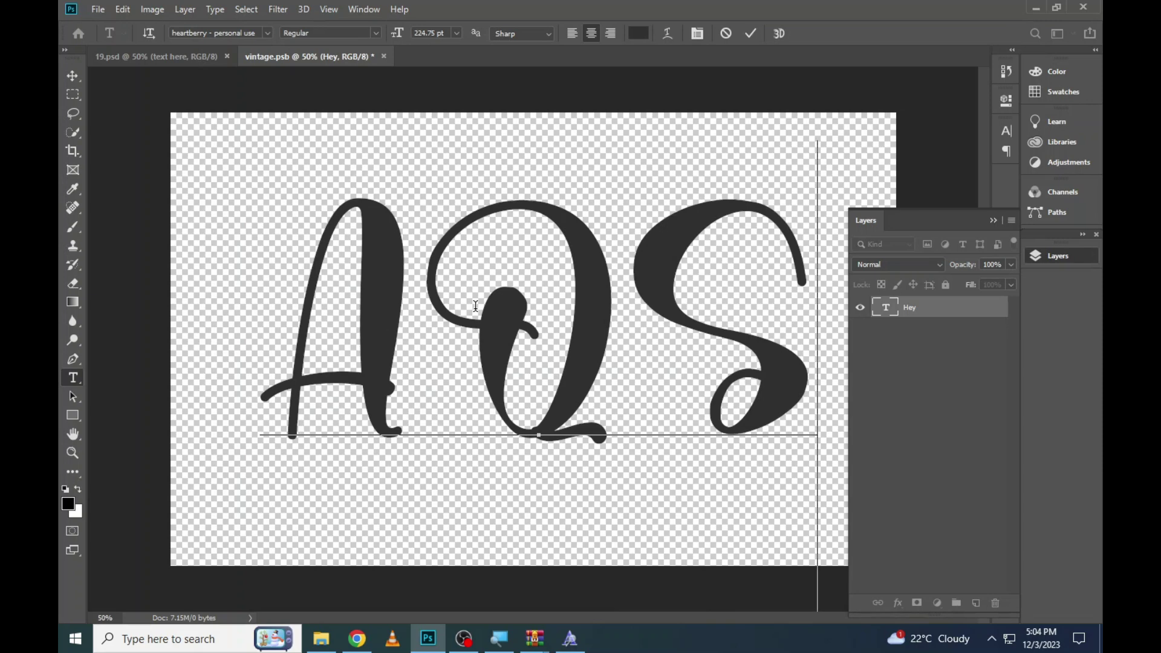
{"action": "type", "text": "A"}
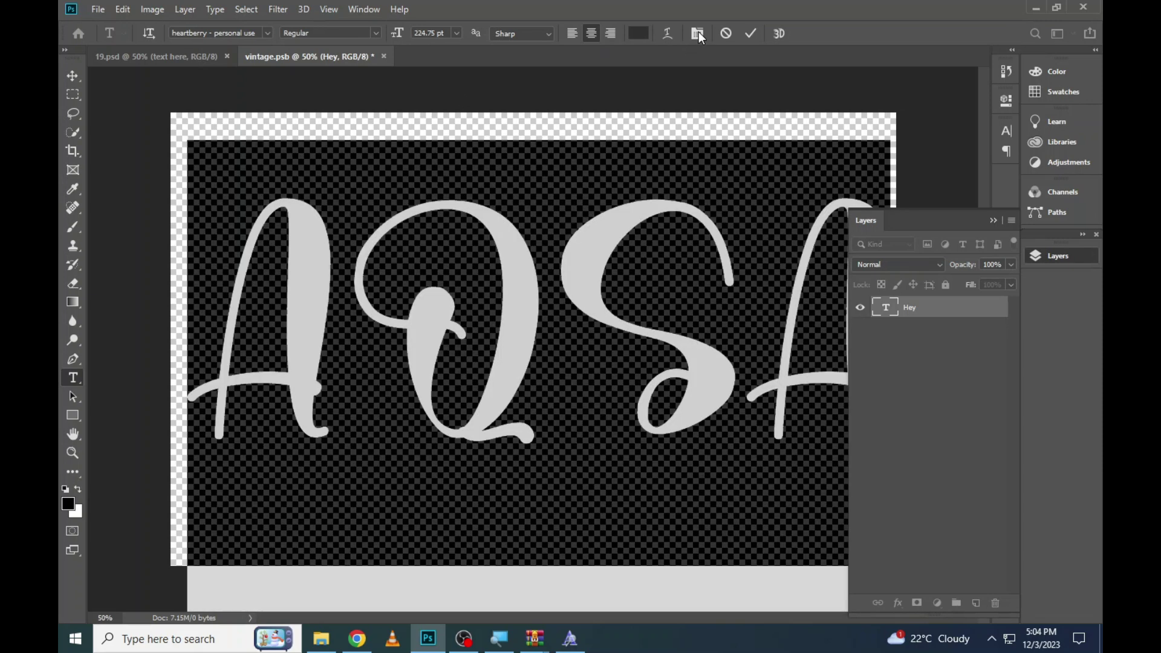
{"action": "left_click", "coordinate": [697, 33]}
{"action": "left_click", "coordinate": [886, 230]}
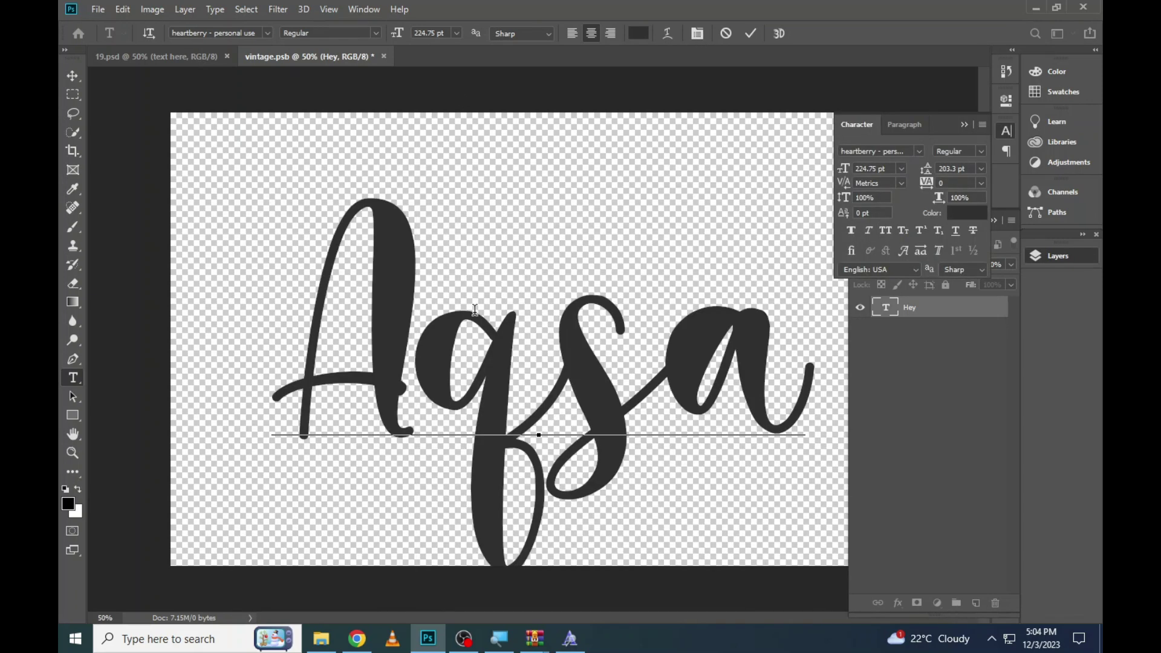
{"action": "key", "text": "ctrl+a"}
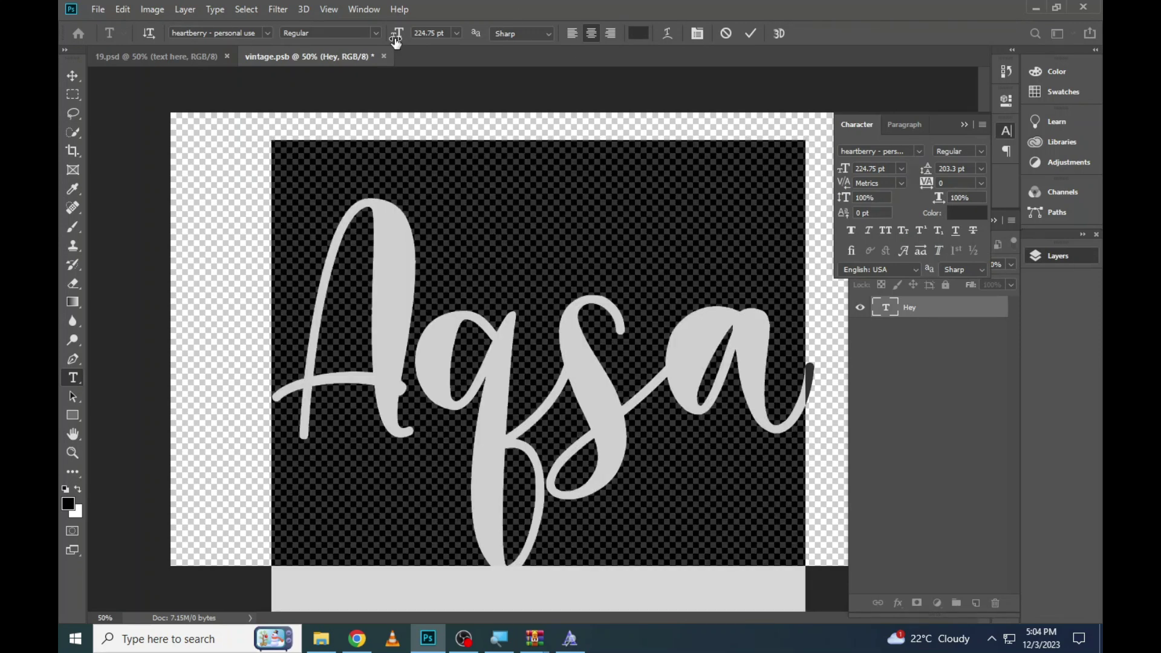
{"action": "left_click_drag", "start_coordinate": [396, 40], "coordinate": [371, 42]}
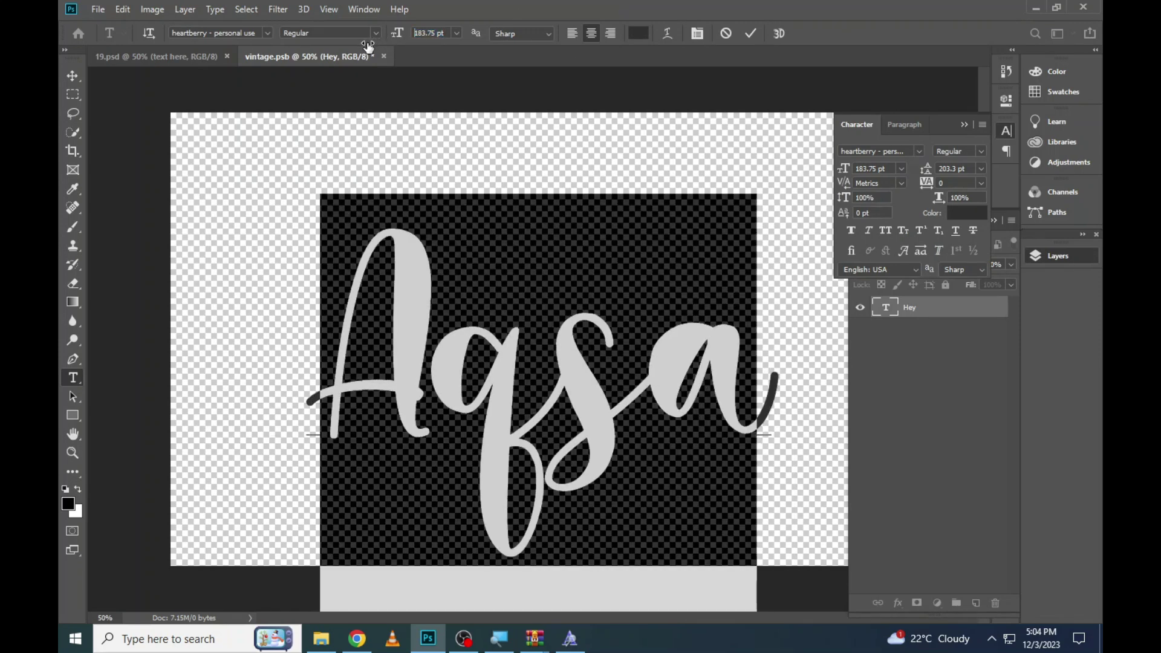
{"action": "left_click", "coordinate": [750, 35]}
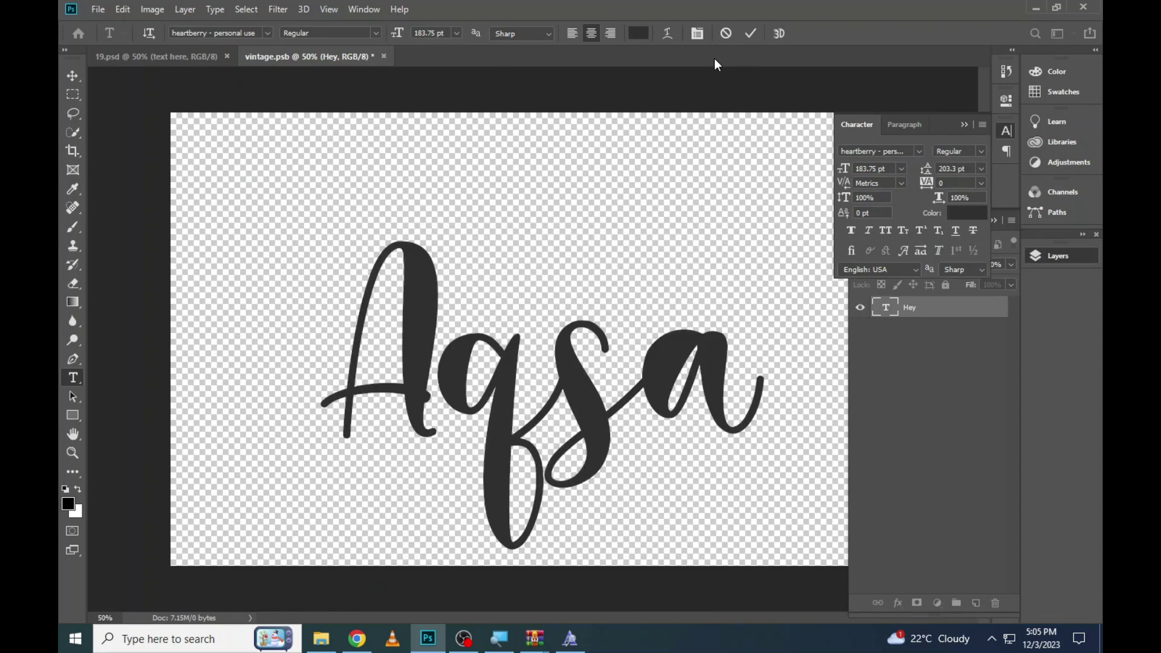
Zoom in on the Aqsa result in 19.psd, then fit the document on screen
{"action": "left_click", "coordinate": [164, 56]}
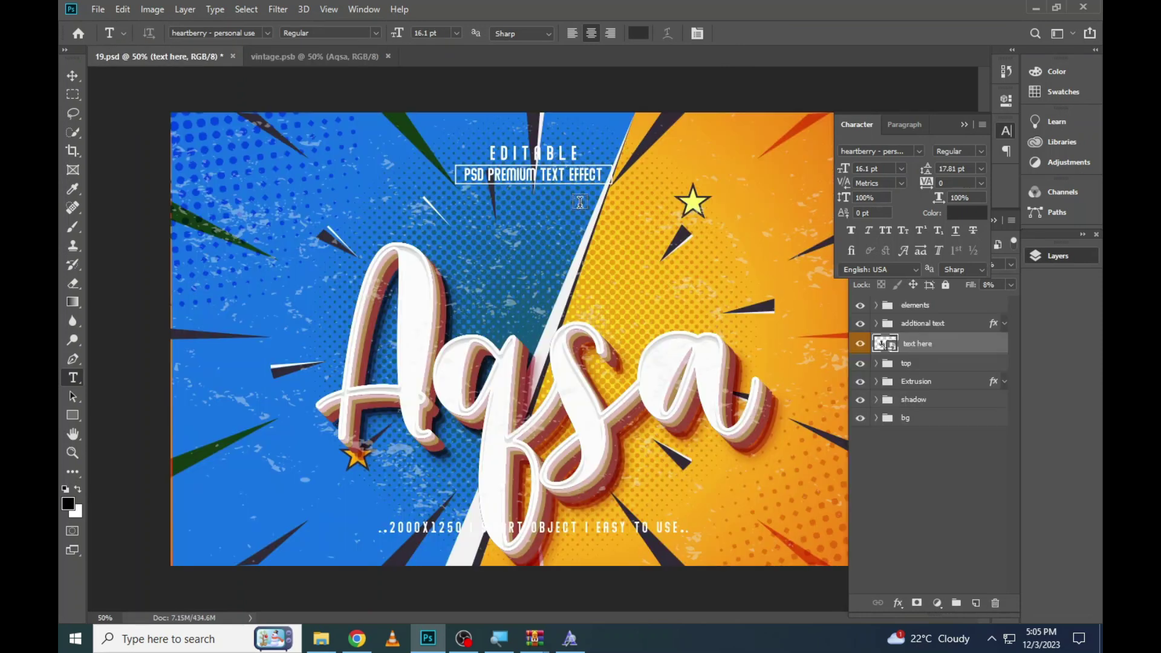
{"action": "left_click", "coordinate": [72, 453]}
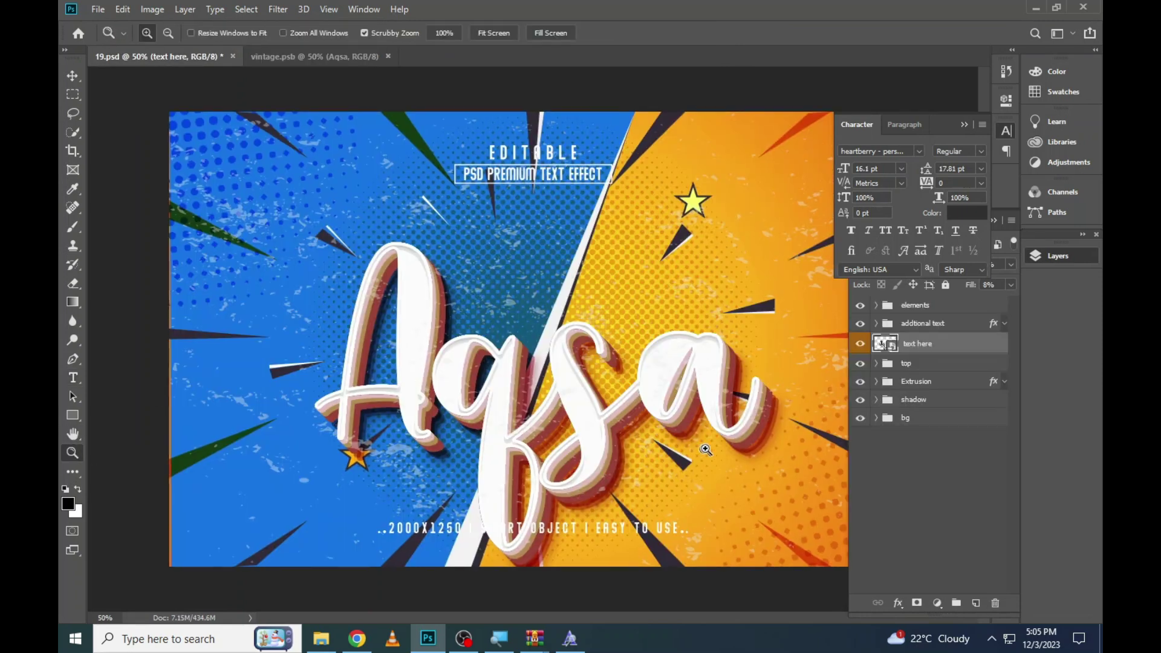
{"action": "left_click", "coordinate": [689, 438]}
{"action": "right_click", "coordinate": [441, 362]}
{"action": "left_click", "coordinate": [442, 357]}
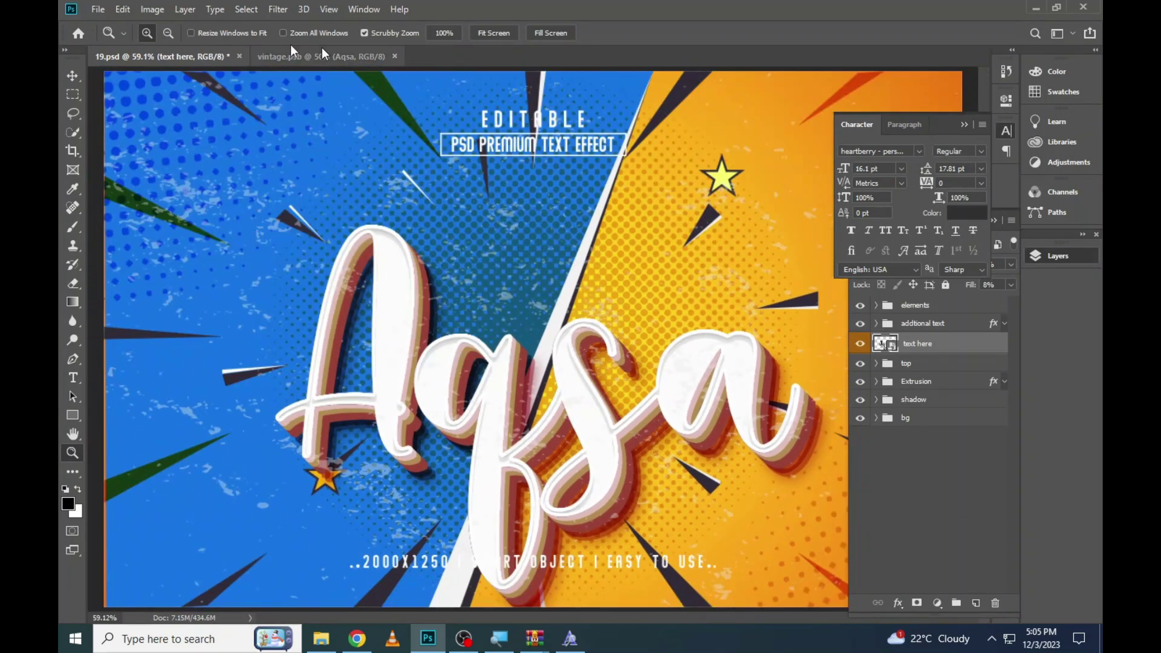
Close 19.psd without saving and open the 21 Motion template from the folder
{"action": "left_click", "coordinate": [238, 56]}
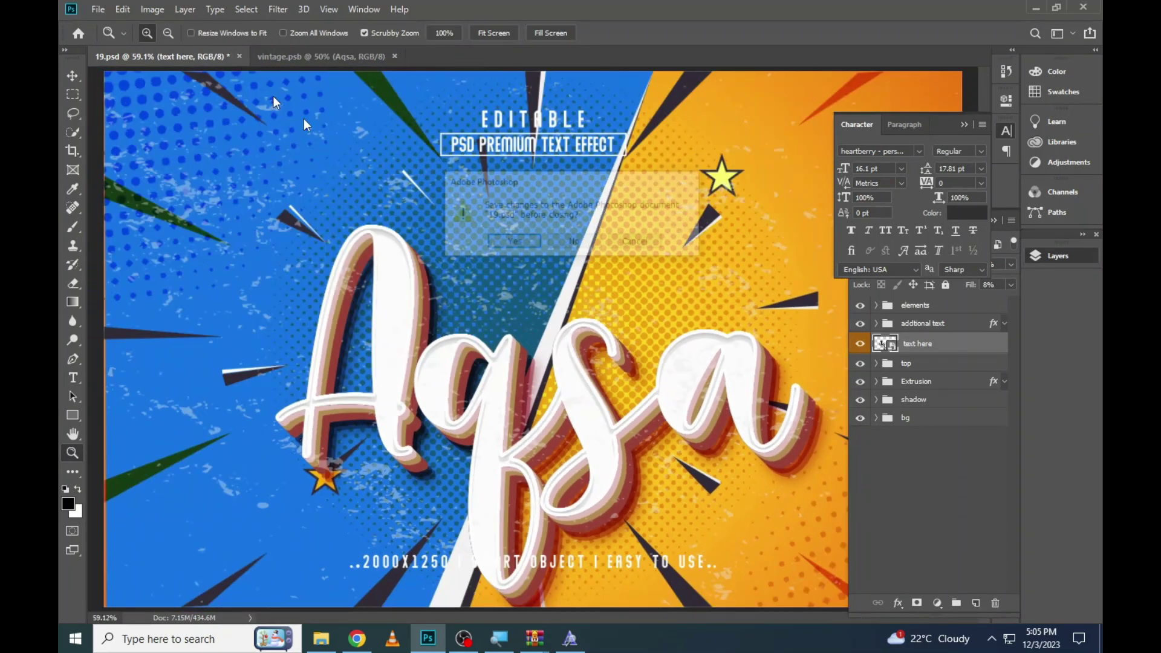
{"action": "left_click", "coordinate": [574, 241]}
{"action": "left_click", "coordinate": [332, 645]}
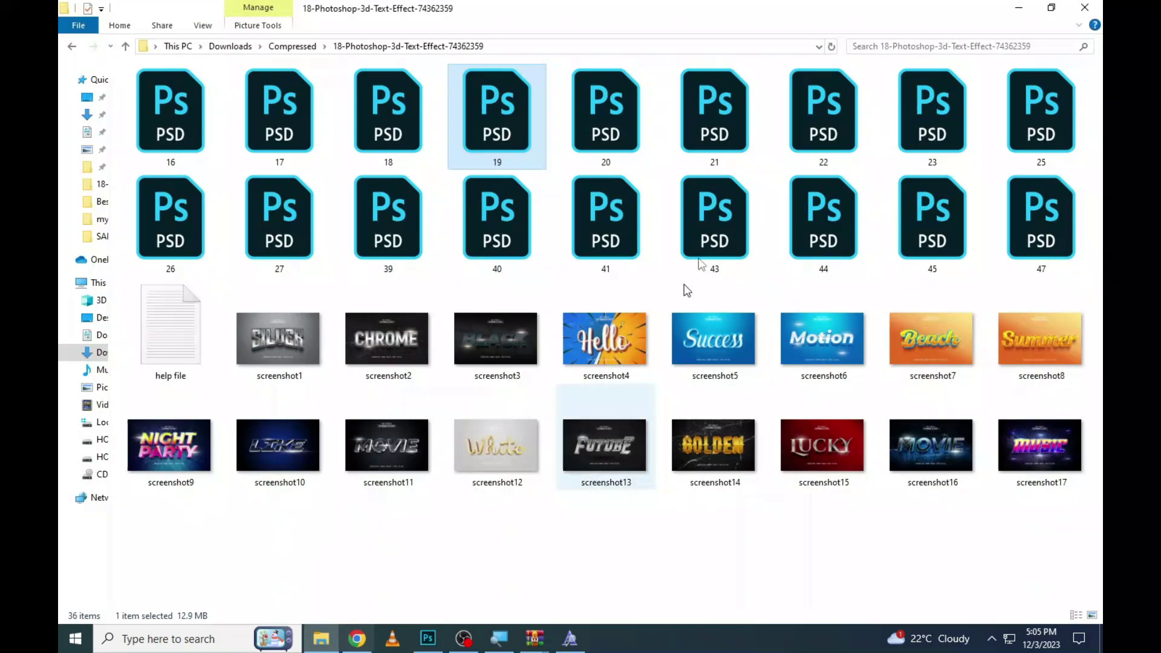
{"action": "left_click", "coordinate": [614, 115]}
{"action": "double_click", "coordinate": [715, 120]}
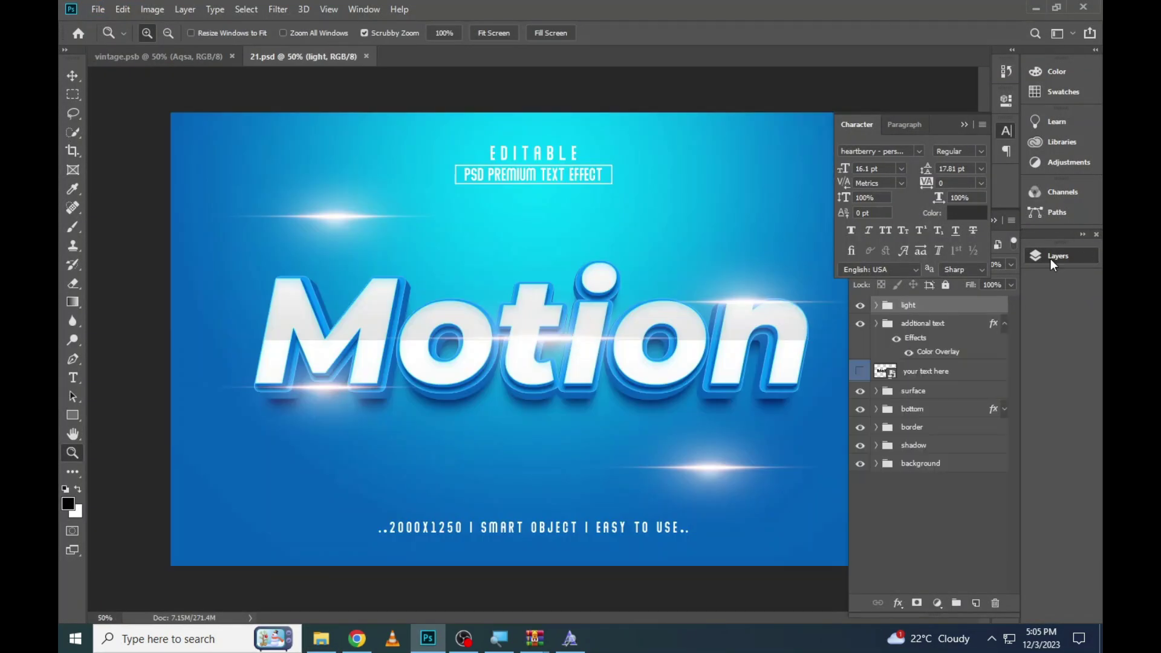
In the Motion text smart object, replace the text with AZHAR and save it
{"action": "left_click", "coordinate": [1004, 132]}
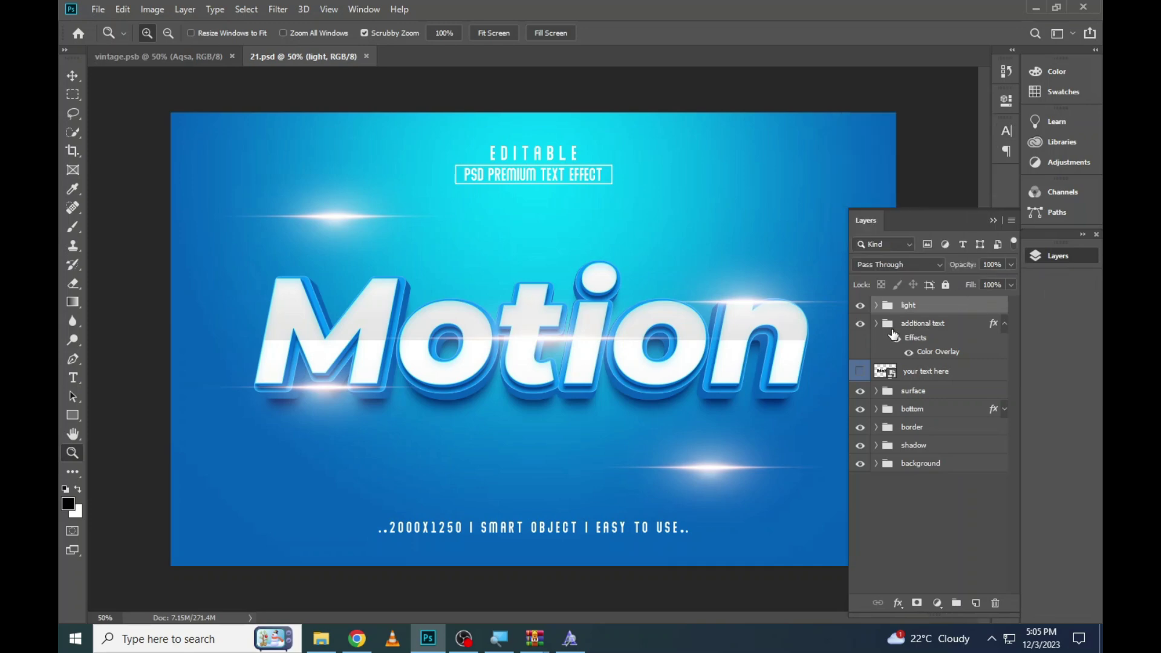
{"action": "double_click", "coordinate": [894, 376]}
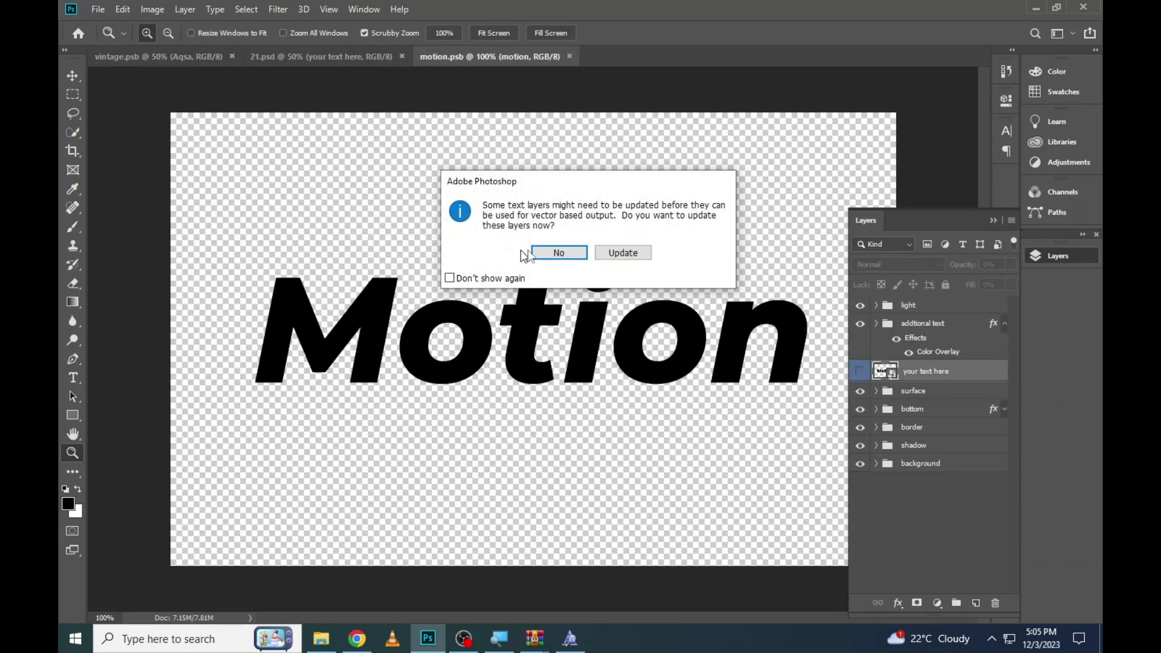
{"action": "left_click", "coordinate": [635, 250]}
{"action": "left_click", "coordinate": [73, 379]}
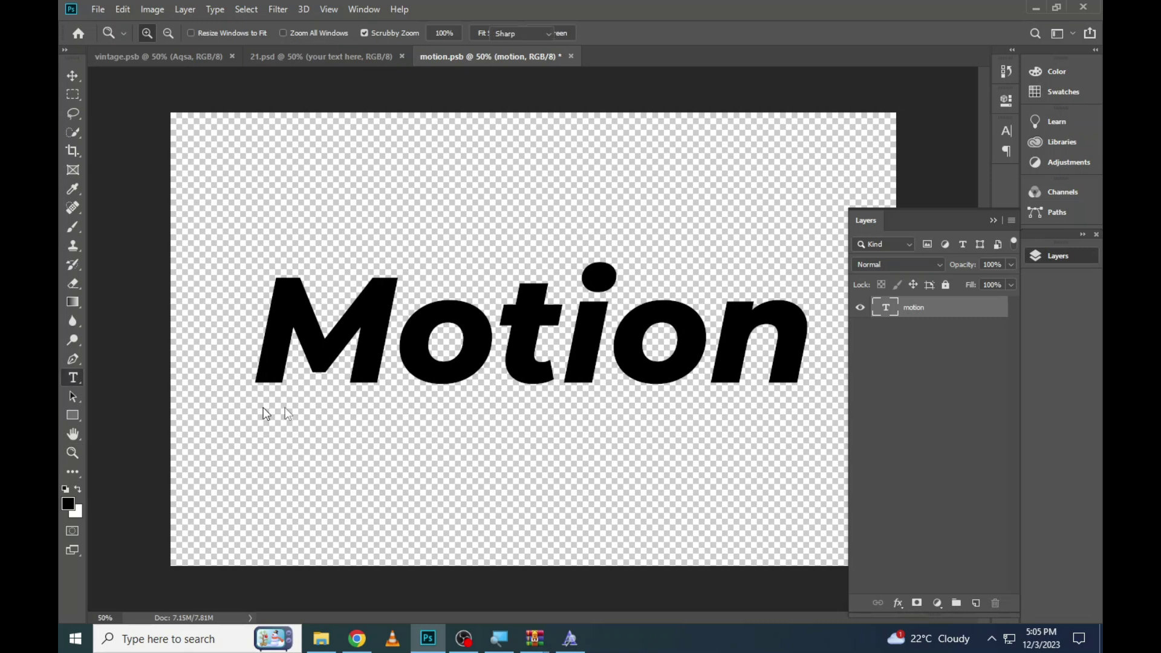
{"action": "left_click", "coordinate": [488, 313]}
{"action": "key", "text": "ctrl+a"}
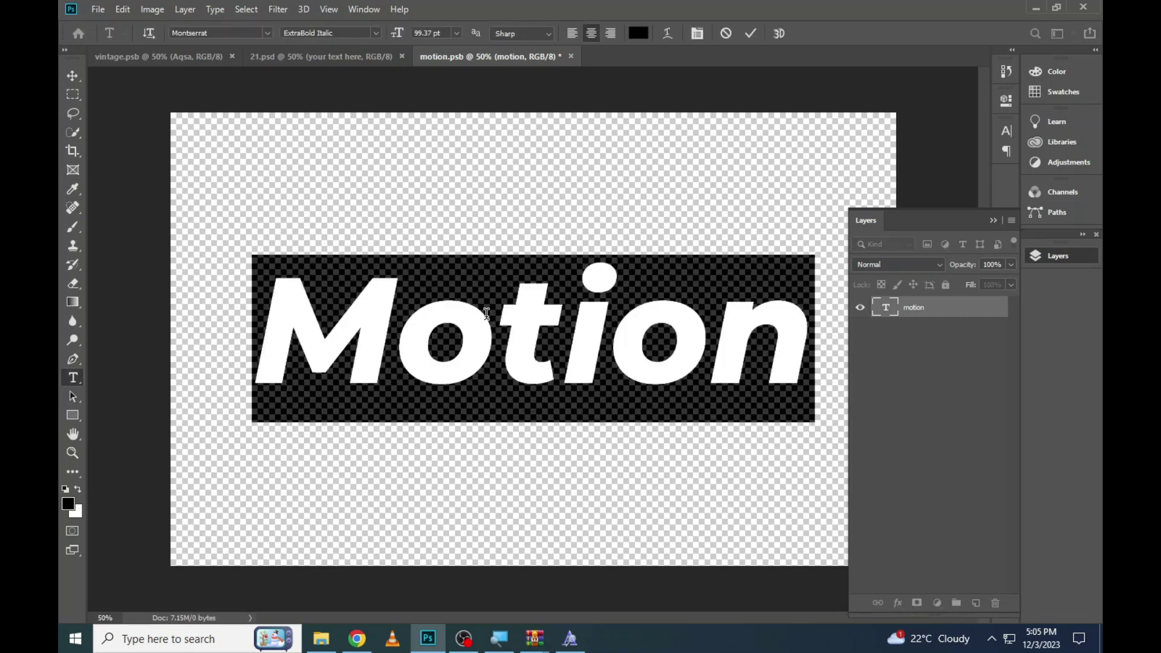
{"action": "type", "text": "AZHAR"}
{"action": "left_click", "coordinate": [475, 203]}
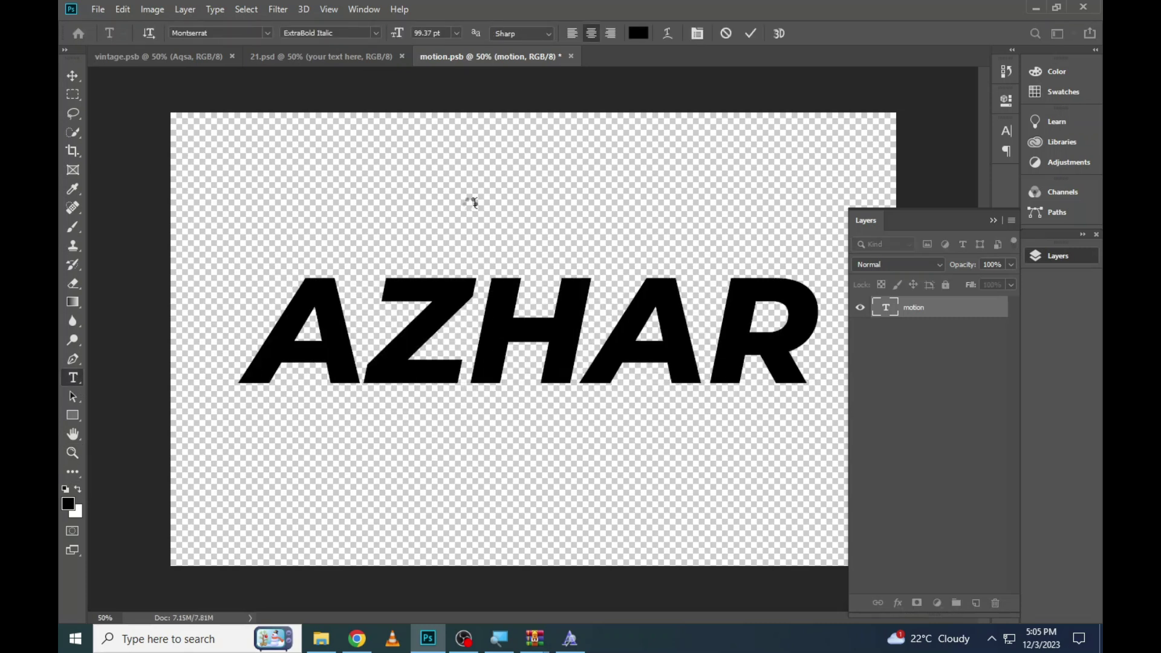
{"action": "key", "text": "ctrl+s"}
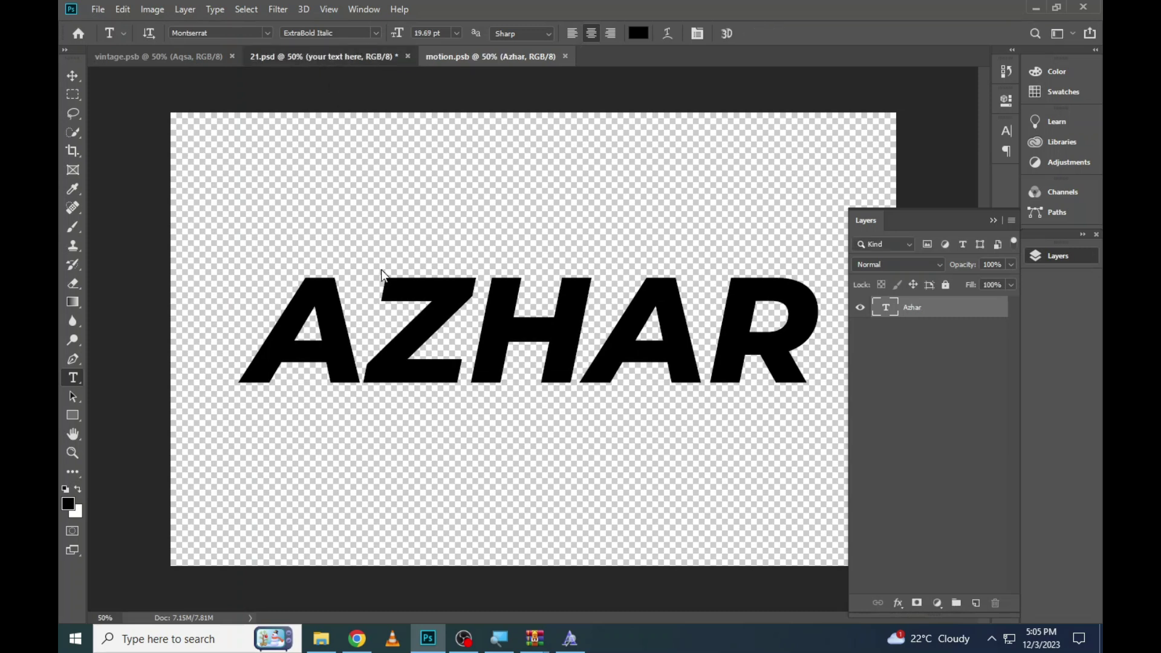
Inspect the AZHAR effect on the 21.psd template up close, fit it back, and toggle the caption text
{"action": "key", "text": "ctrl+shift+Tab"}
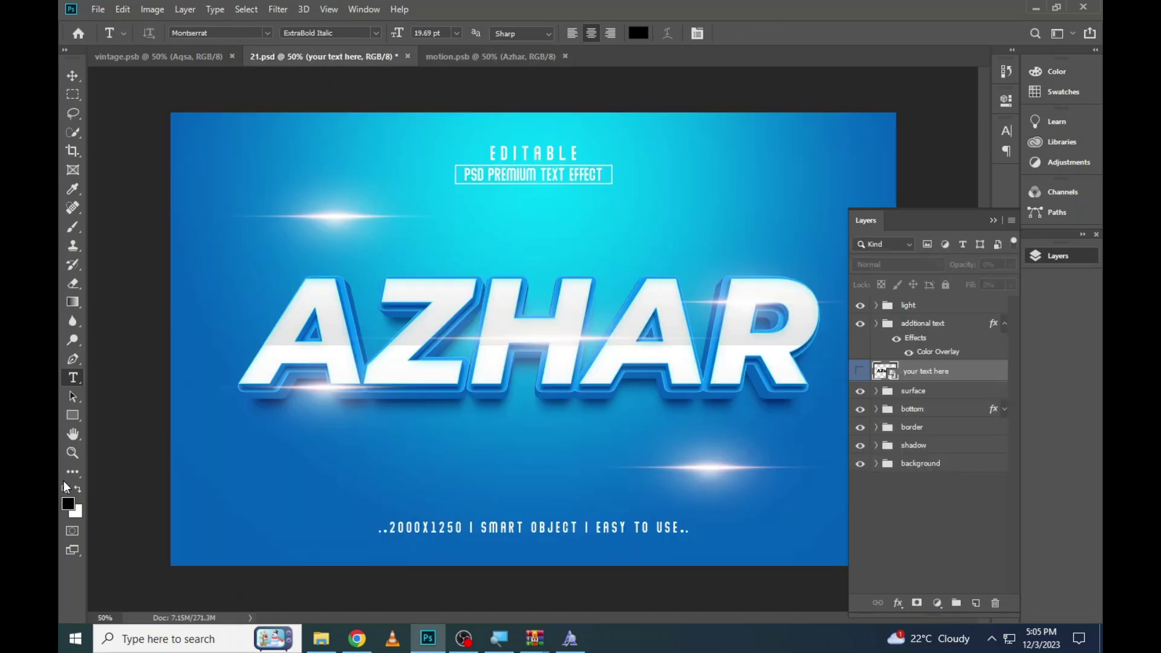
{"action": "left_click", "coordinate": [73, 455]}
{"action": "left_click", "coordinate": [590, 336]}
{"action": "right_click", "coordinate": [390, 332]}
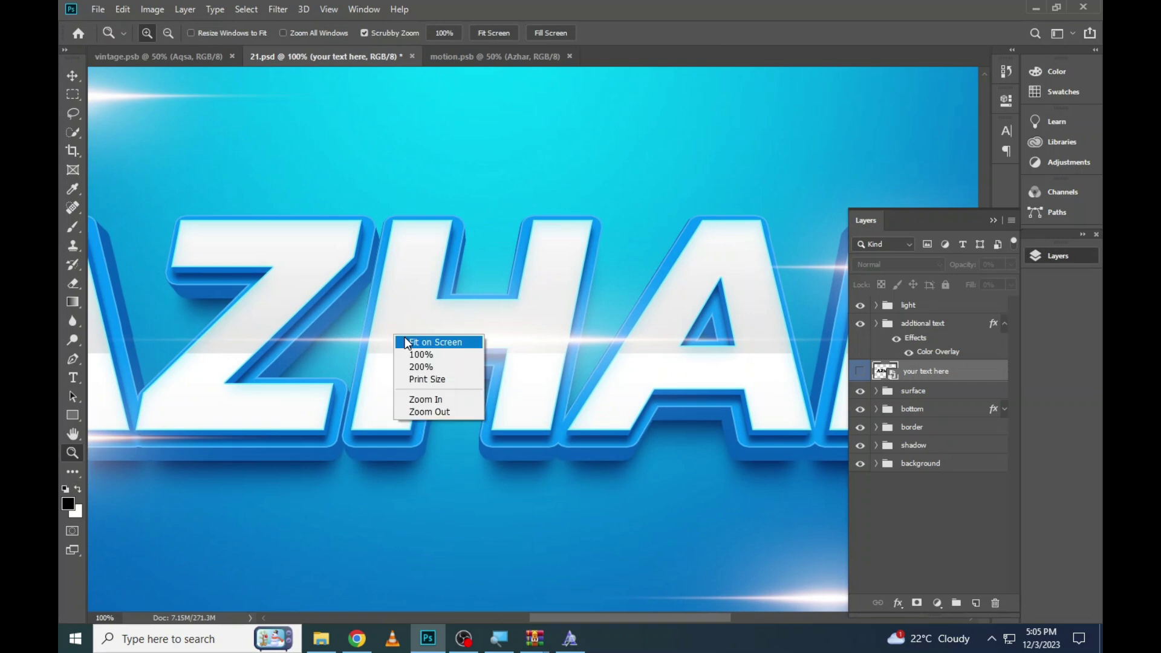
{"action": "left_click", "coordinate": [405, 342]}
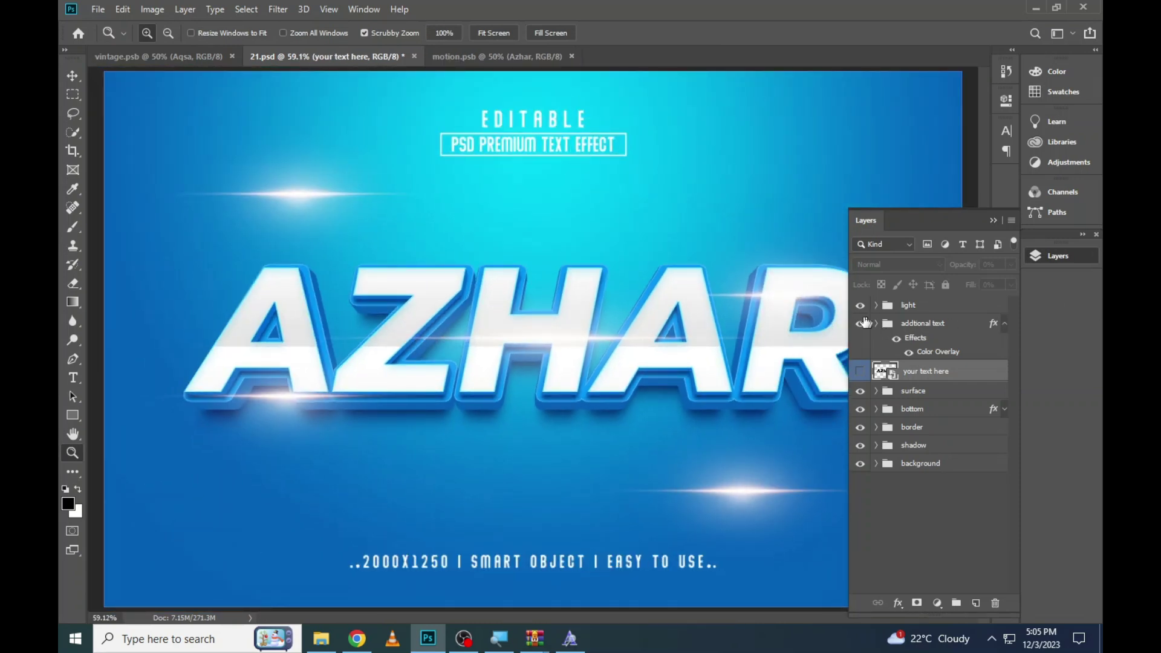
{"action": "left_click", "coordinate": [859, 325]}
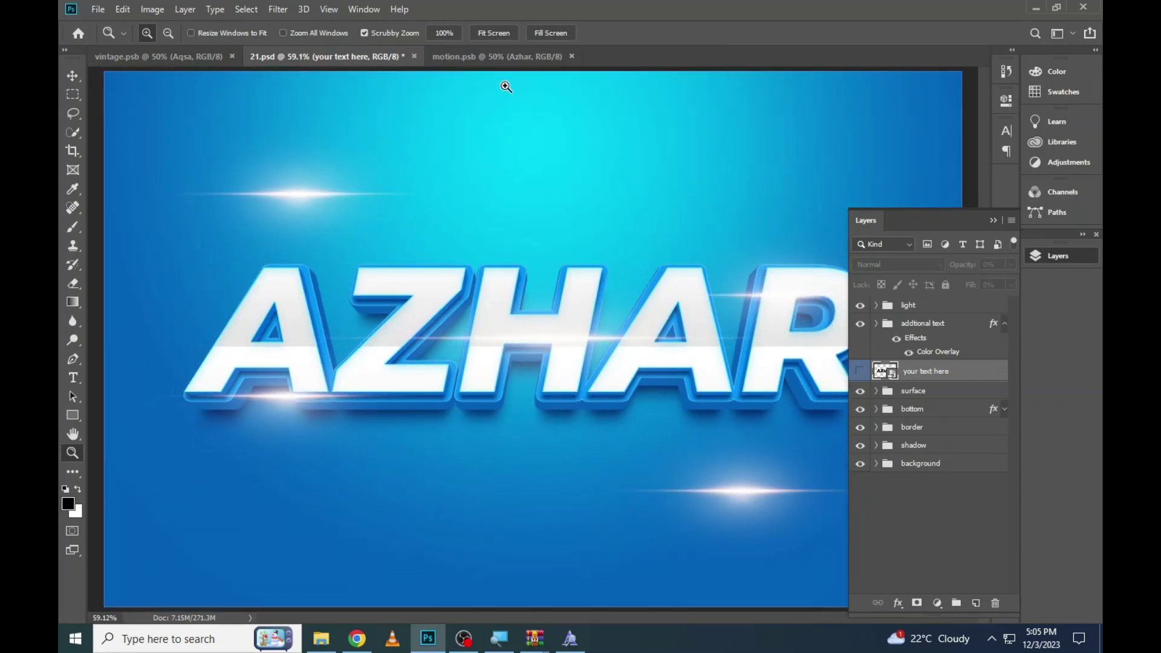
Close the AZHAR template, AZHAR smart object and Aqsa documents without saving, then open template 22
{"action": "left_click", "coordinate": [415, 57]}
{"action": "left_click", "coordinate": [565, 238]}
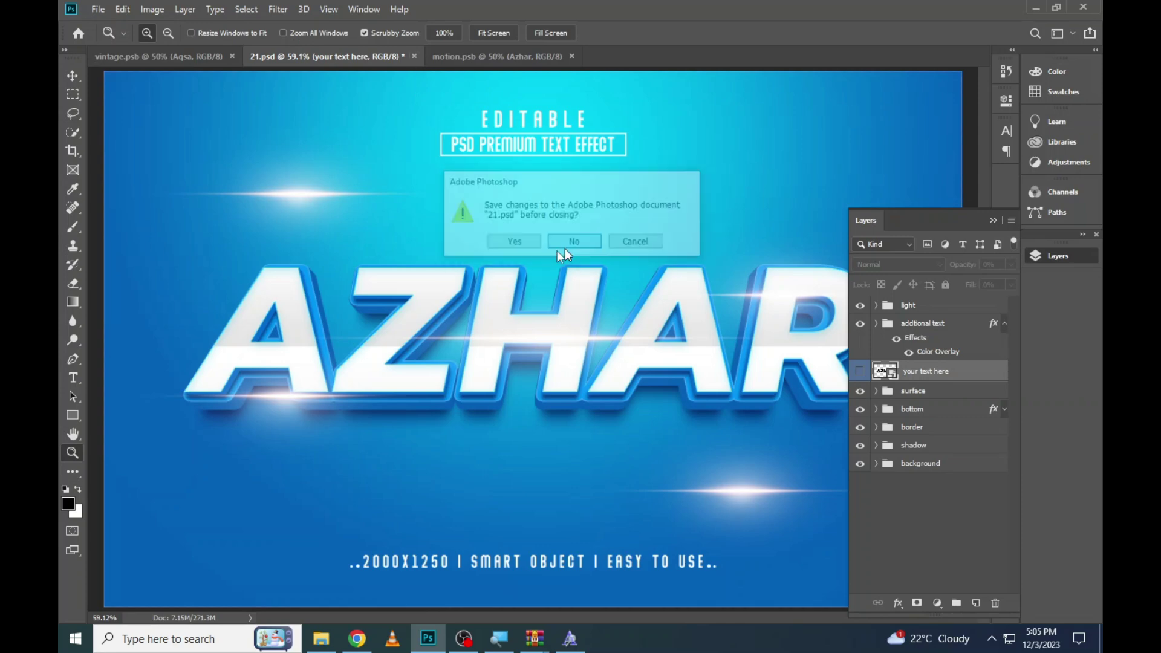
{"action": "left_click", "coordinate": [389, 56]}
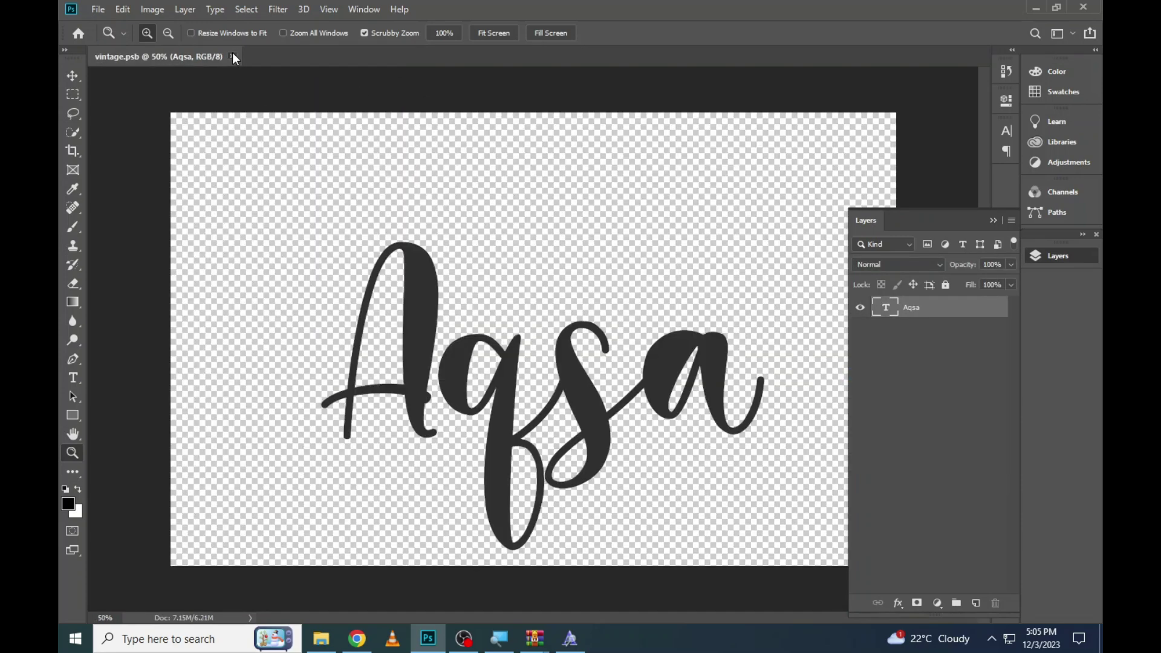
{"action": "left_click", "coordinate": [232, 56]}
{"action": "left_click", "coordinate": [330, 642]}
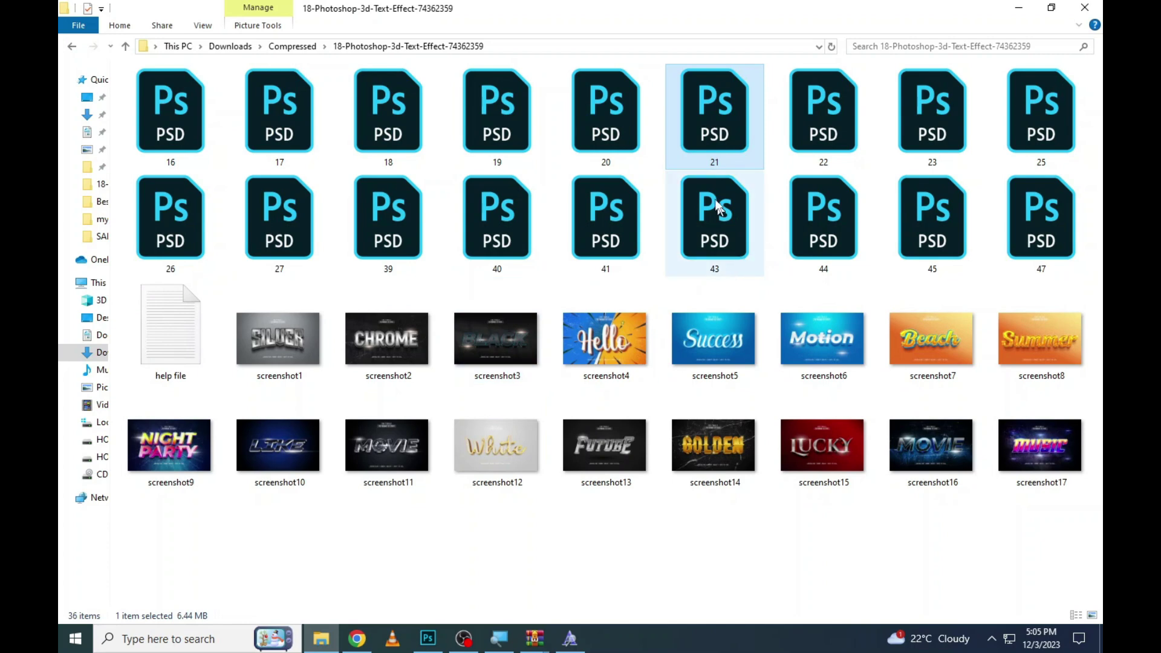
{"action": "double_click", "coordinate": [822, 115]}
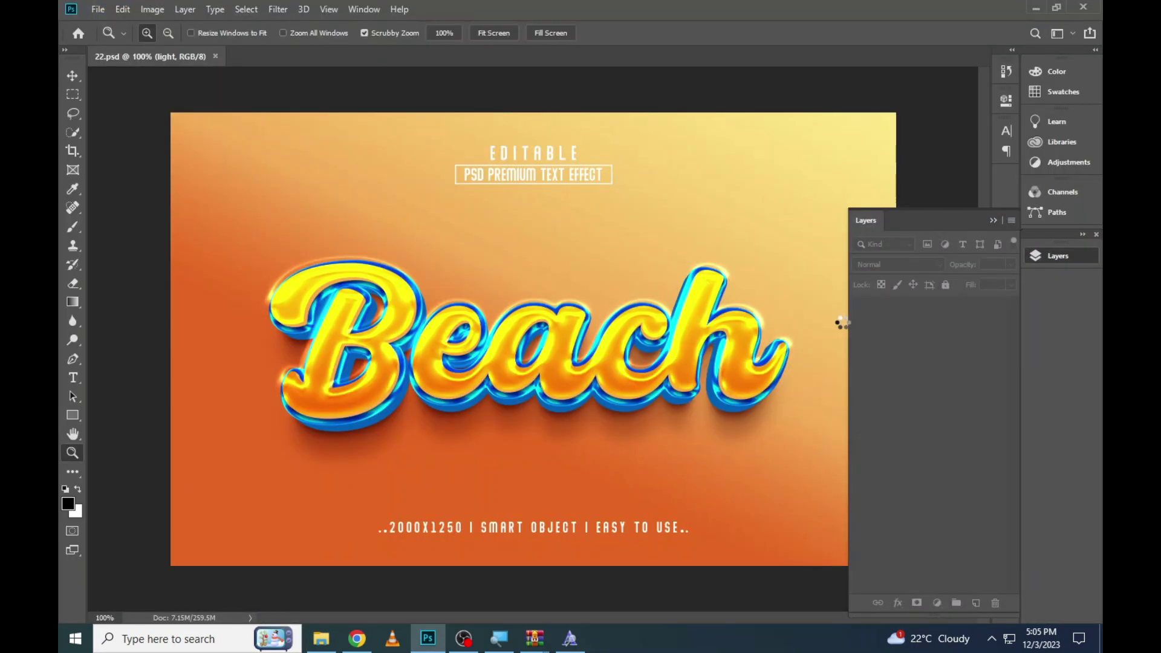
In the Beach text smart object, accept the font substitution and retype Beach as COMIC
{"action": "double_click", "coordinate": [893, 375]}
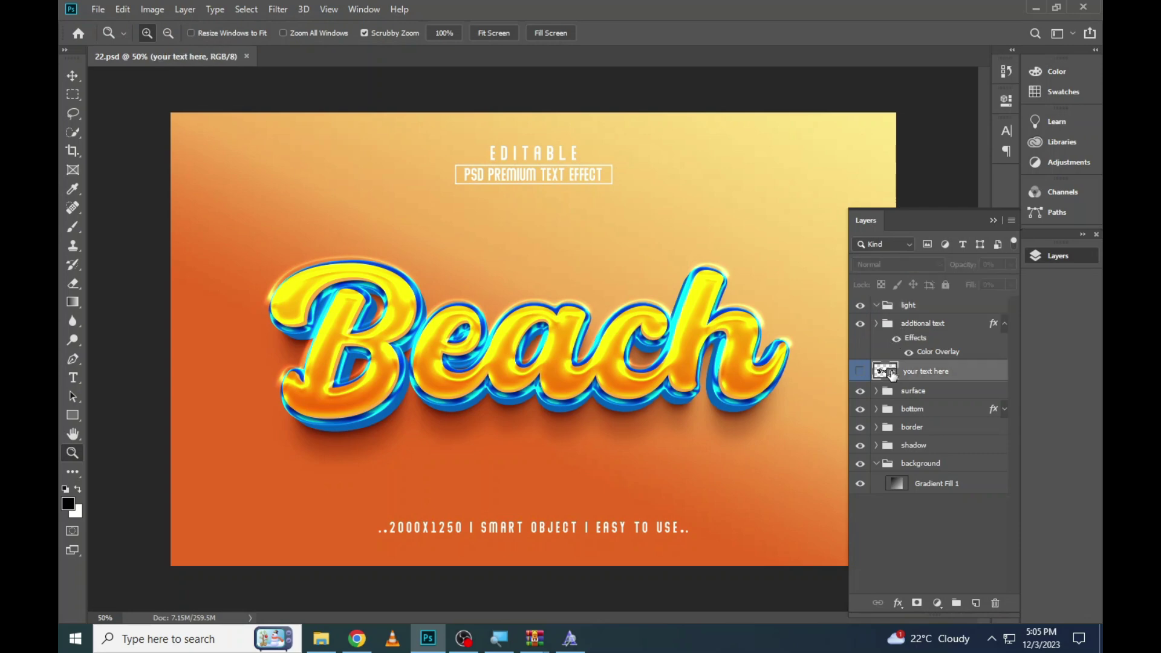
{"action": "left_click", "coordinate": [77, 378]}
{"action": "left_click", "coordinate": [398, 350]}
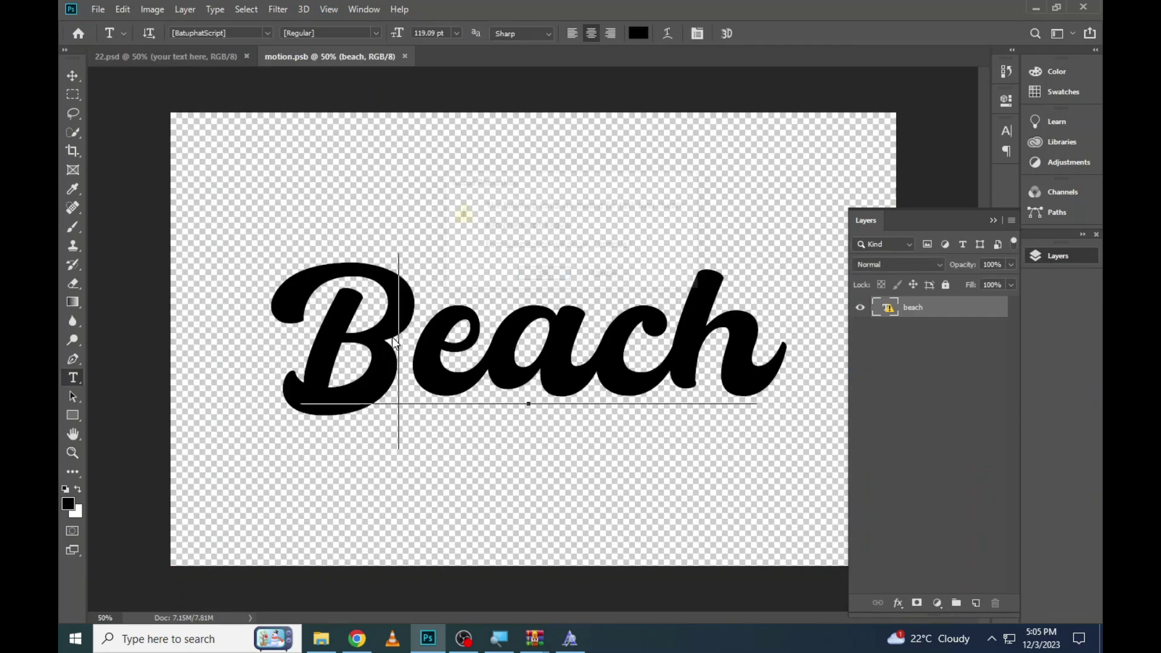
{"action": "left_click", "coordinate": [553, 278]}
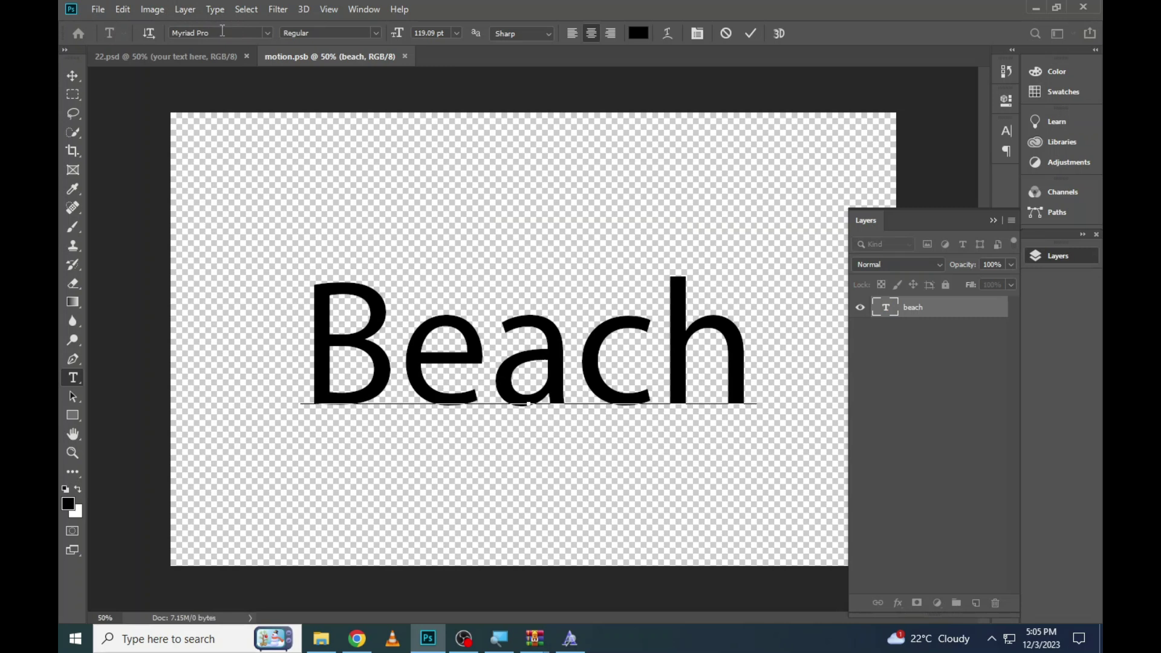
{"action": "left_click", "coordinate": [725, 36]}
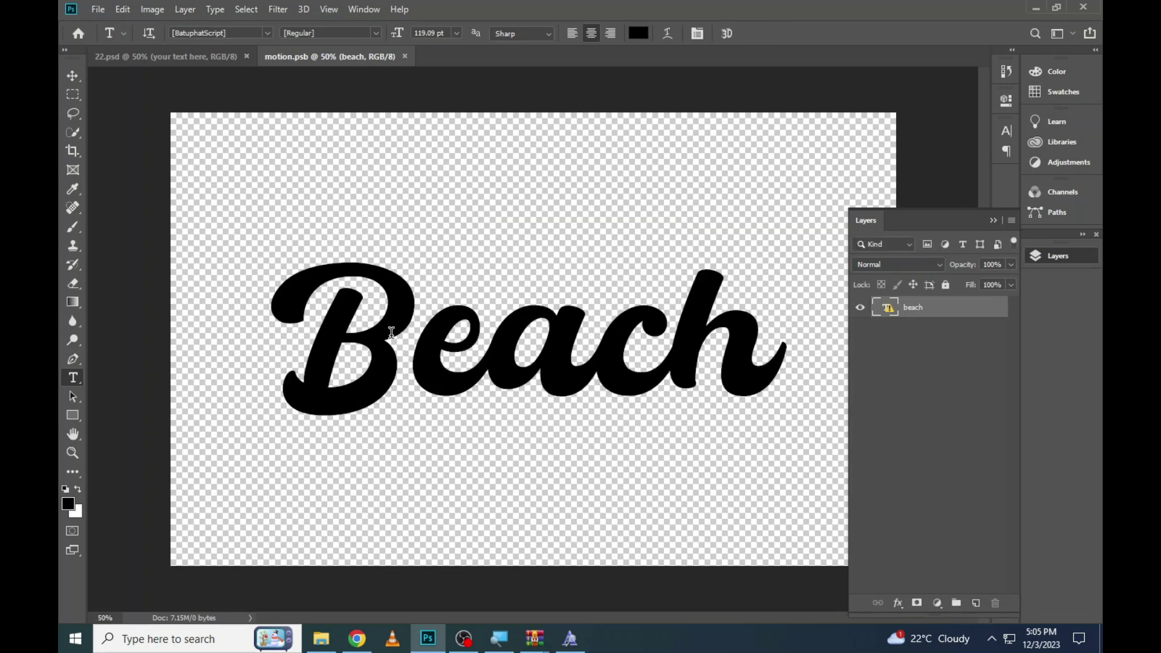
{"action": "left_click", "coordinate": [412, 335]}
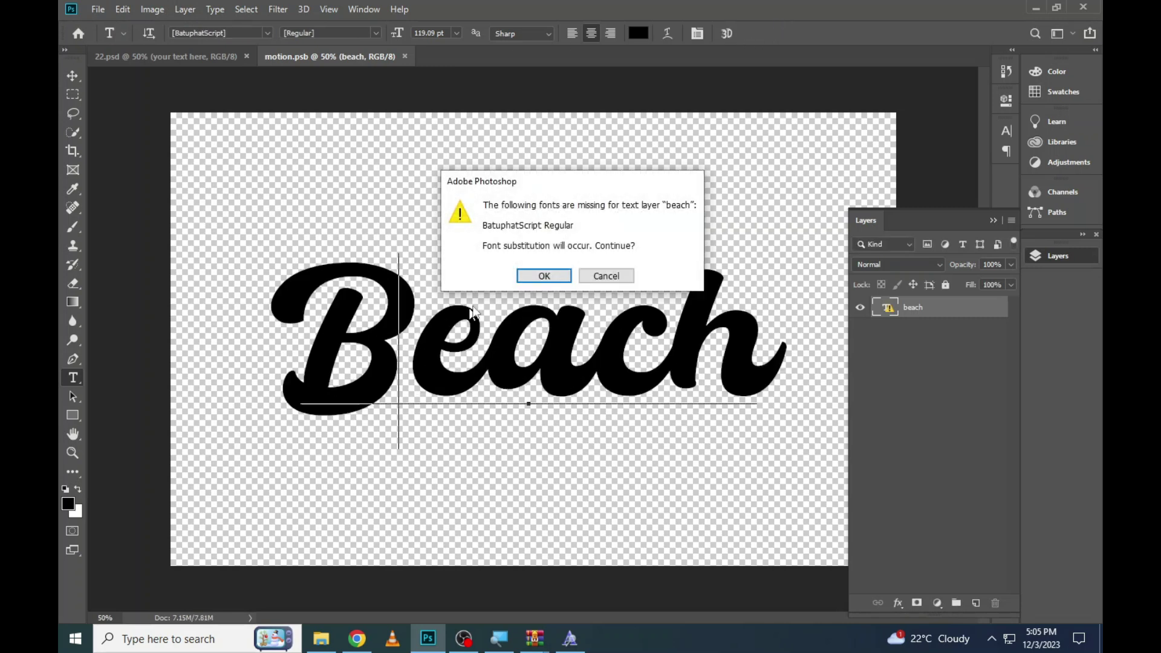
{"action": "left_click", "coordinate": [561, 275]}
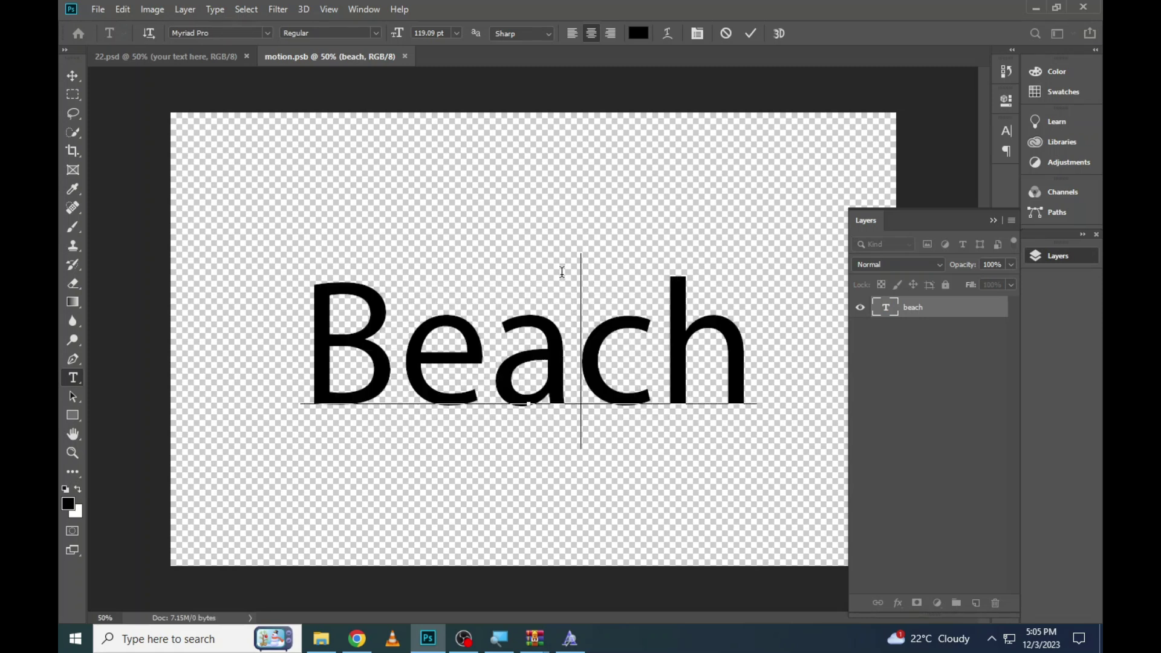
{"action": "type", "text": "COMIC"}
Set the COMIC text to the Natures font and save the smart object
{"action": "key", "text": "ctrl+a"}
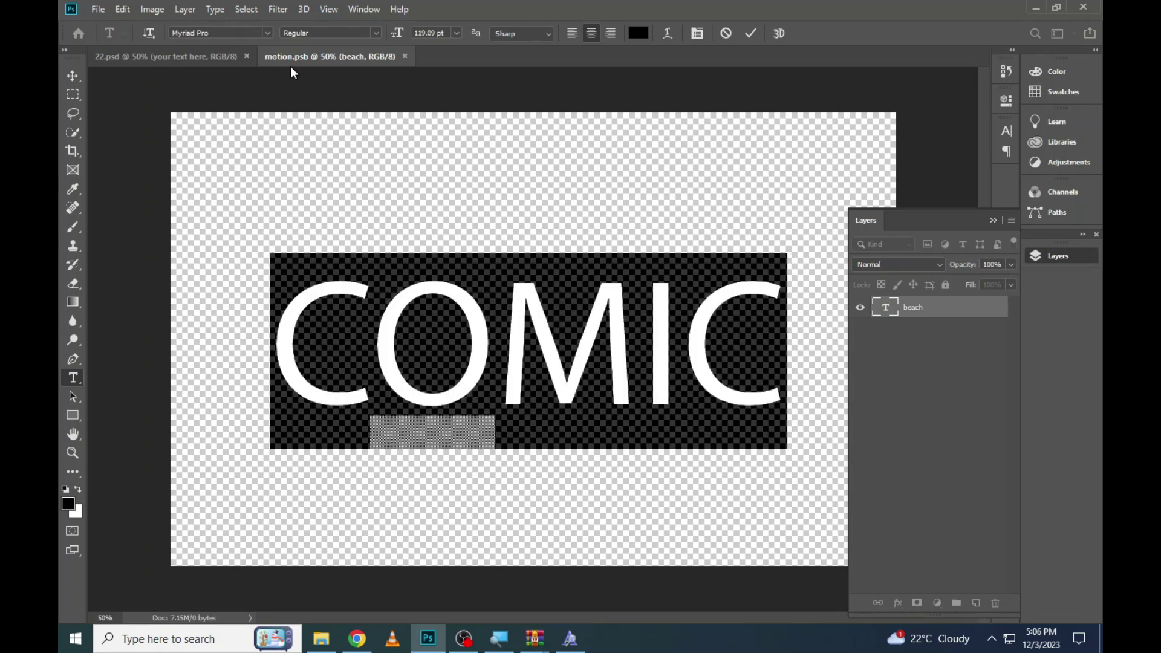
{"action": "left_click", "coordinate": [255, 36]}
{"action": "key", "text": "Down"}
{"action": "key", "text": "Down"}
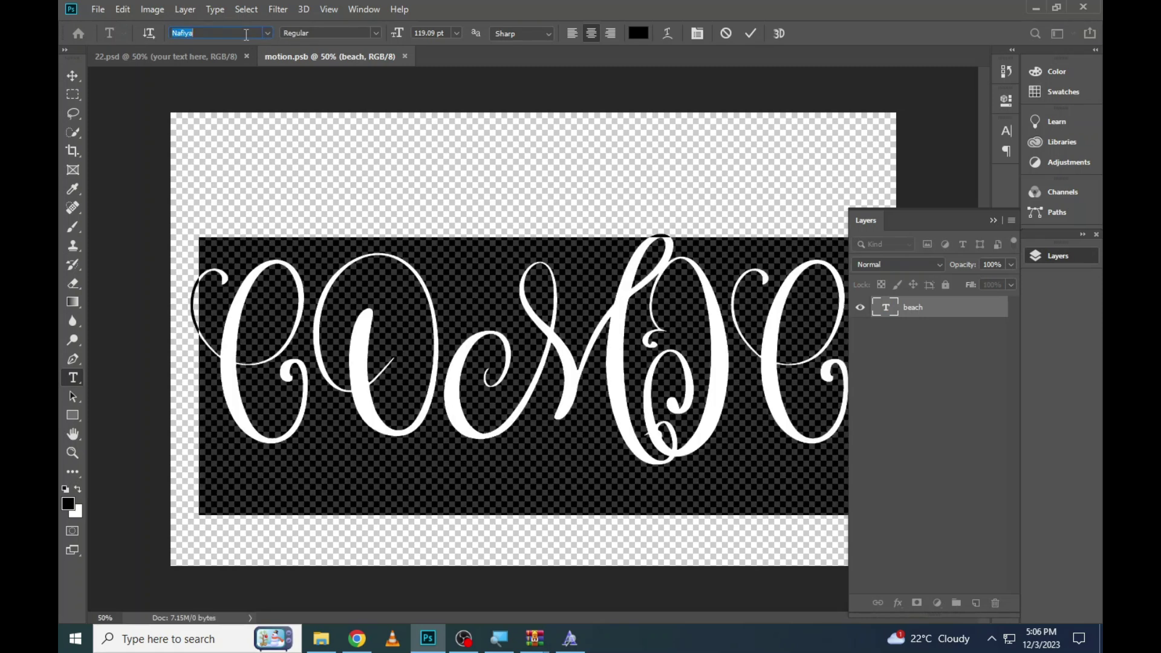
{"action": "key", "text": "Down"}
{"action": "key", "text": "Down"}
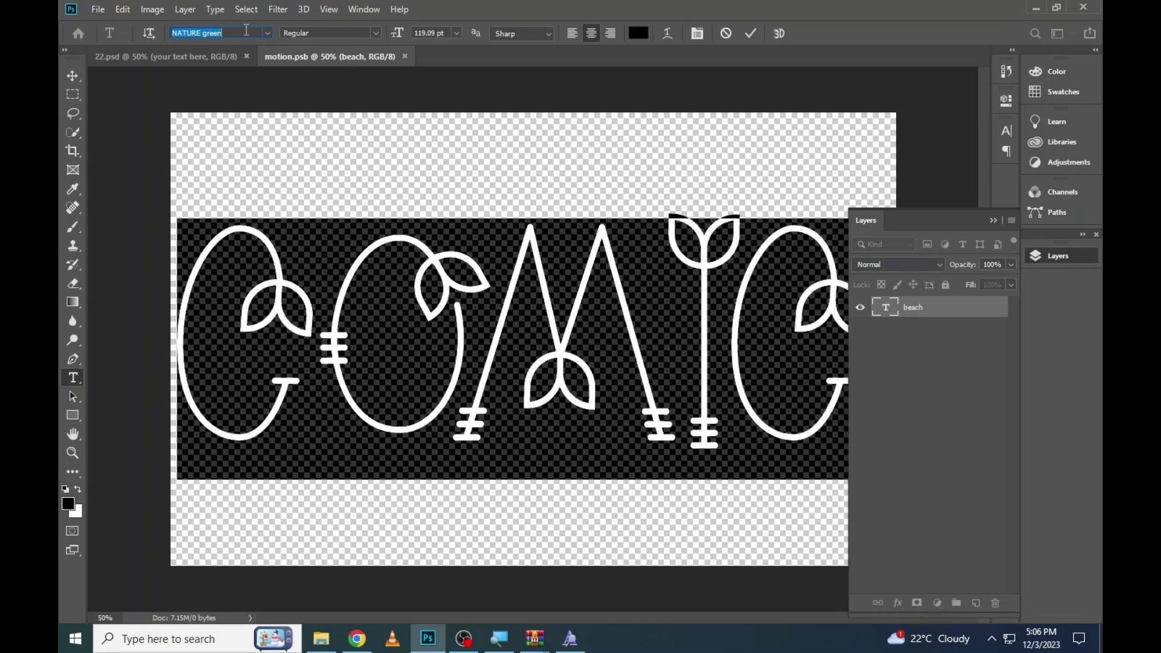
{"action": "key", "text": "Down"}
{"action": "left_click", "coordinate": [431, 272]}
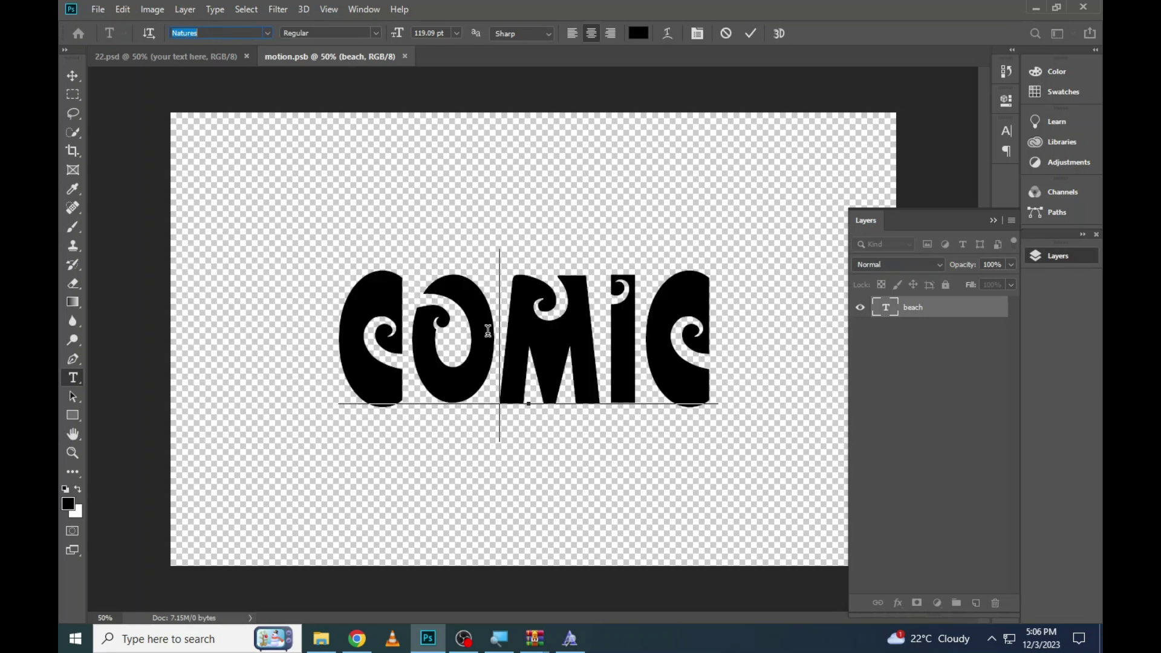
{"action": "left_click", "coordinate": [498, 242]}
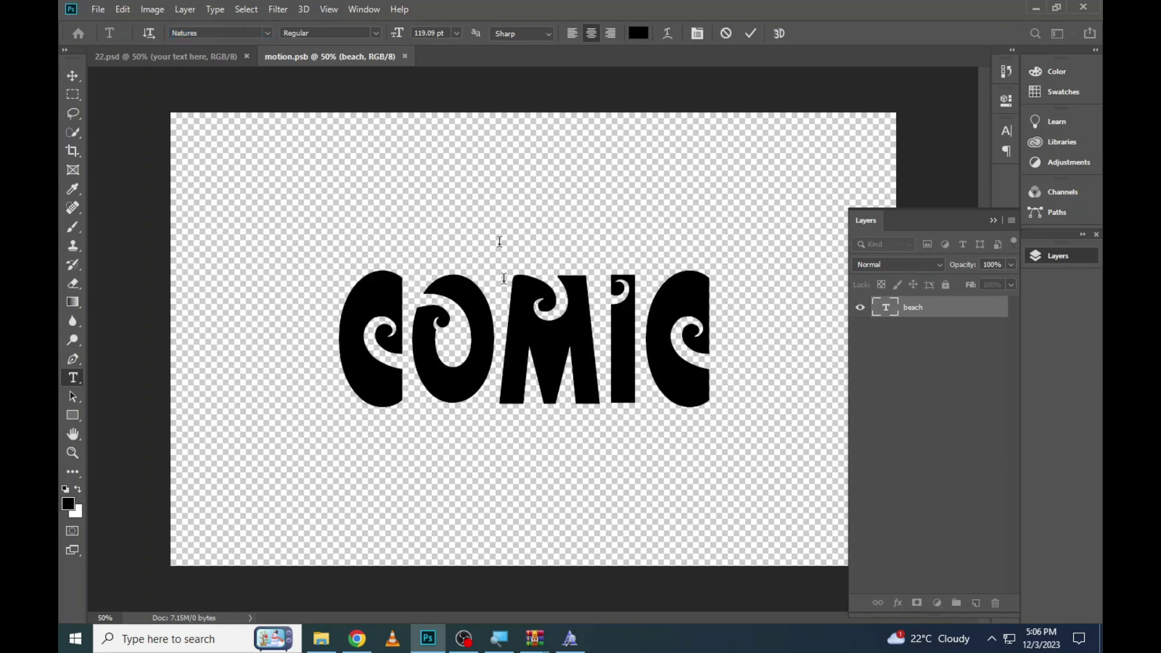
{"action": "key", "text": "ctrl+s"}
Zoom in on the COMIC effect in the orange template, then fit the view back
{"action": "left_click", "coordinate": [179, 56]}
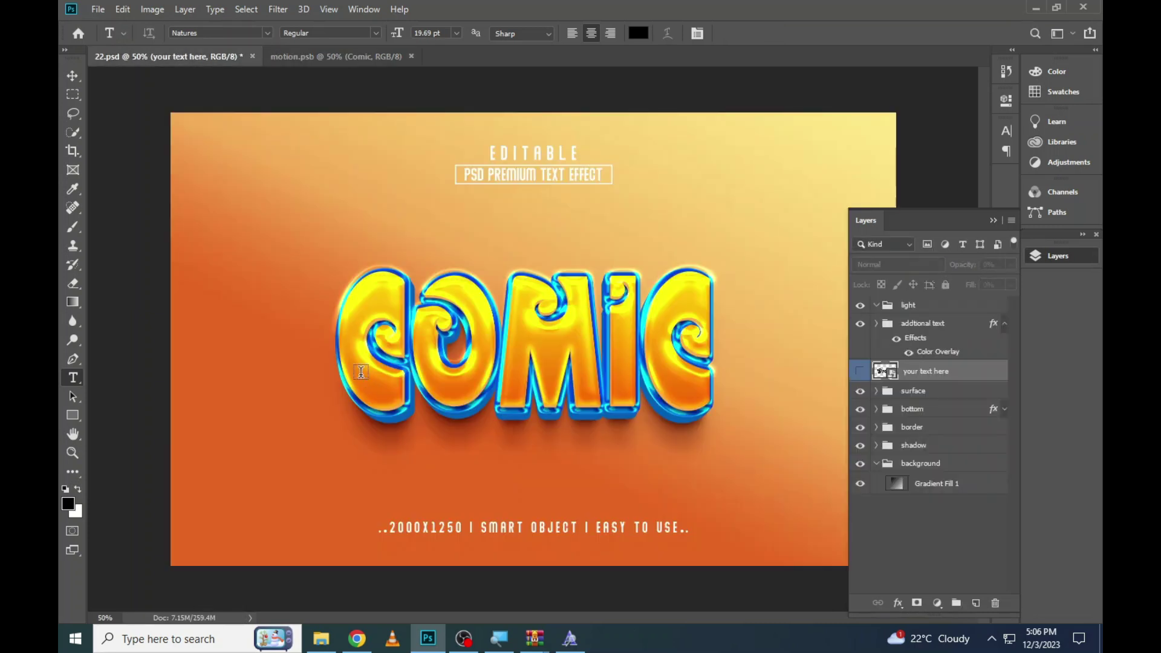
{"action": "left_click", "coordinate": [72, 452]}
{"action": "left_click", "coordinate": [437, 319]}
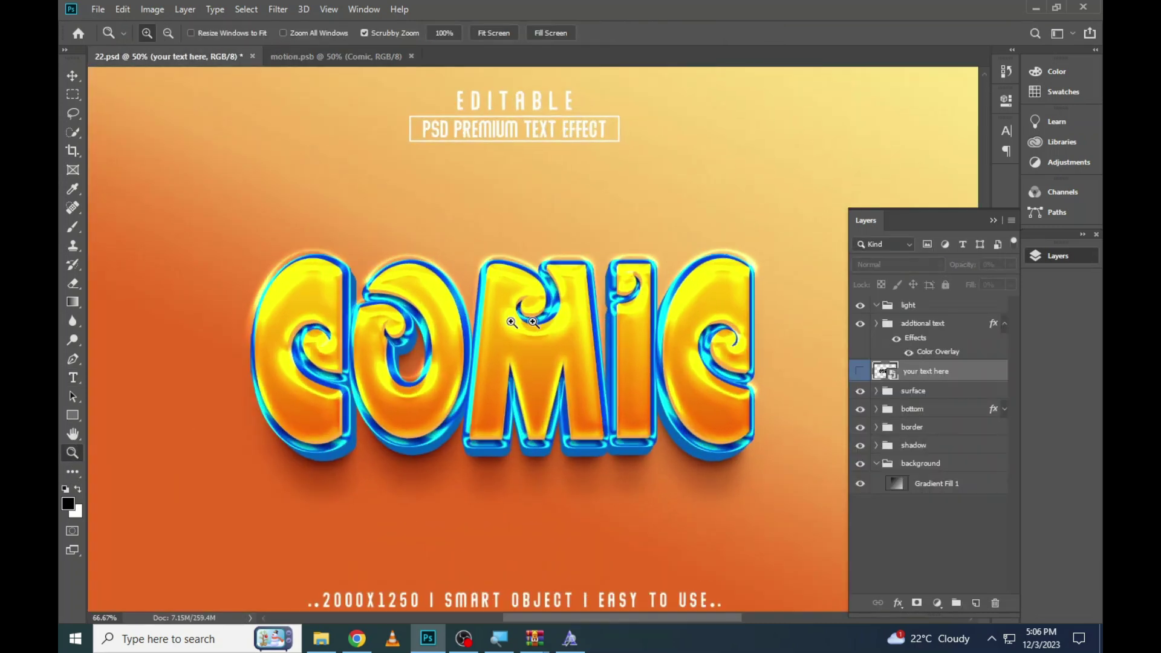
{"action": "right_click", "coordinate": [460, 327]}
{"action": "left_click_drag", "start_coordinate": [460, 327], "coordinate": [438, 319]}
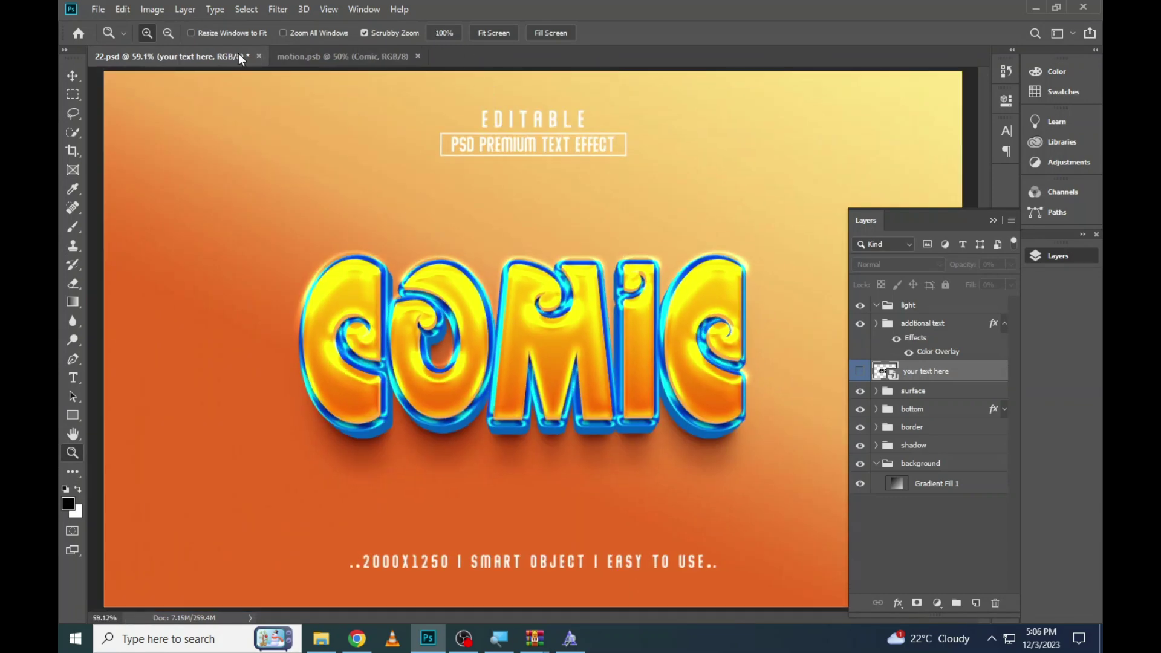
Close 22.psd without saving and open template 25 from the folder
{"action": "left_click", "coordinate": [258, 56]}
{"action": "left_click", "coordinate": [573, 240]}
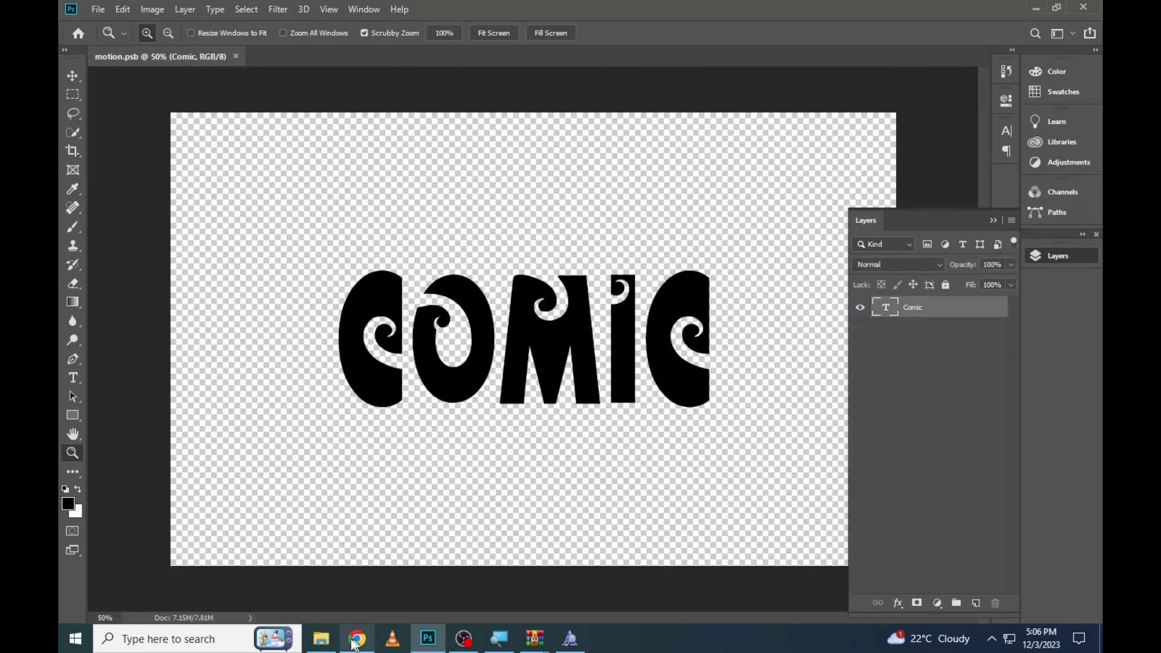
{"action": "left_click", "coordinate": [314, 643]}
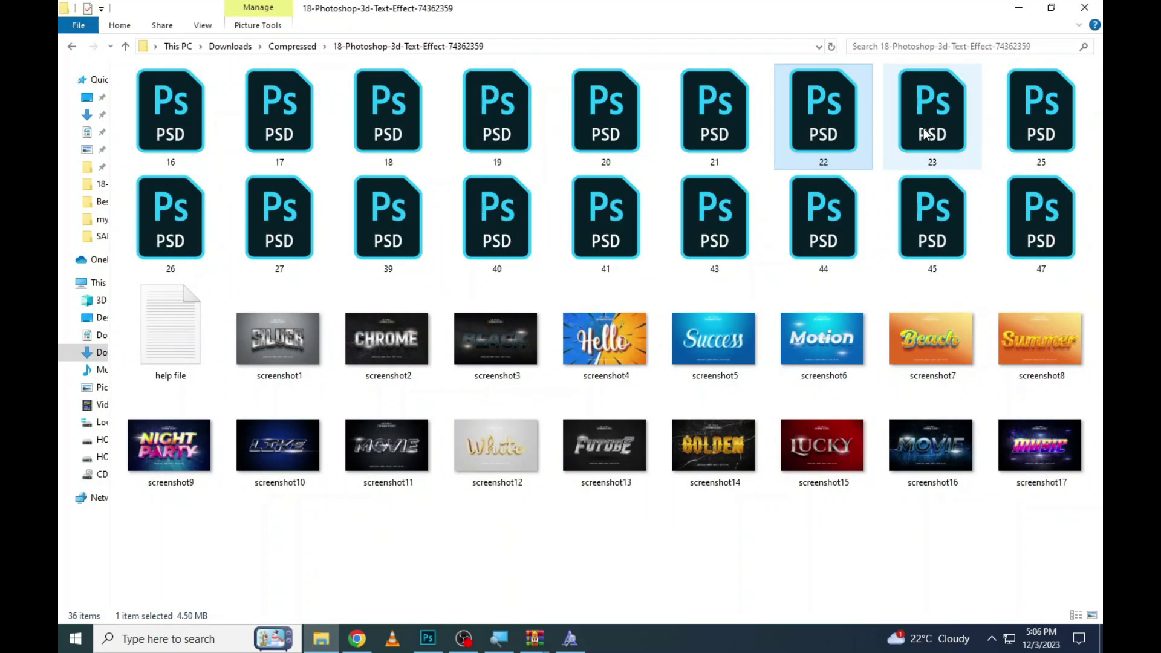
{"action": "left_click", "coordinate": [1053, 141]}
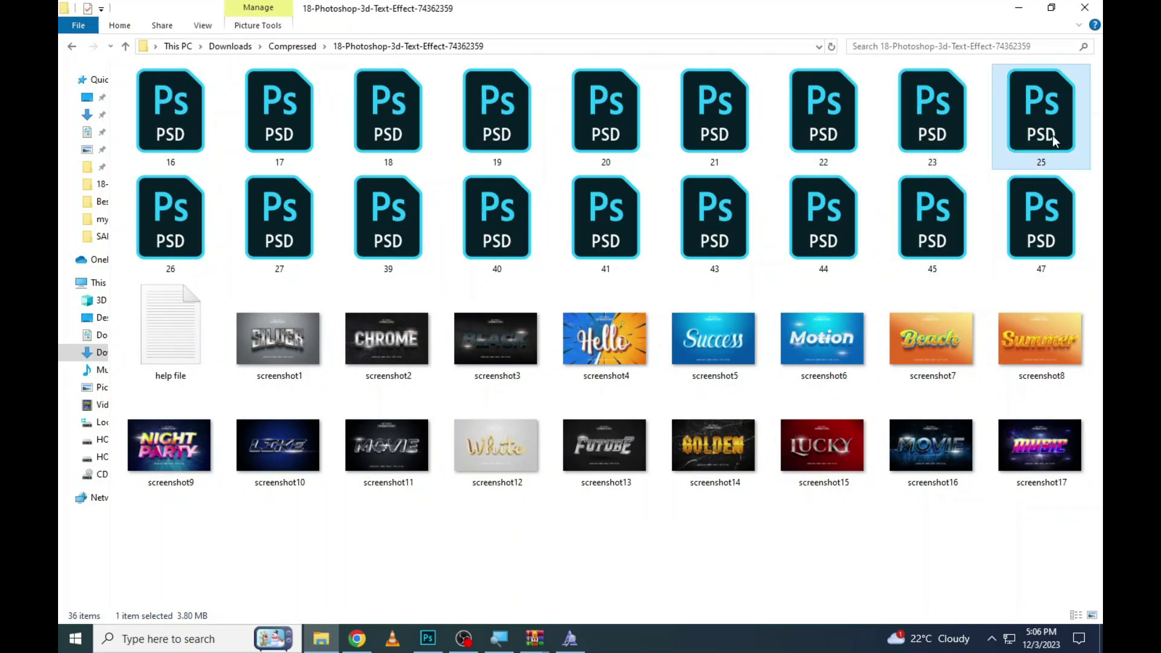
{"action": "double_click", "coordinate": [1053, 141]}
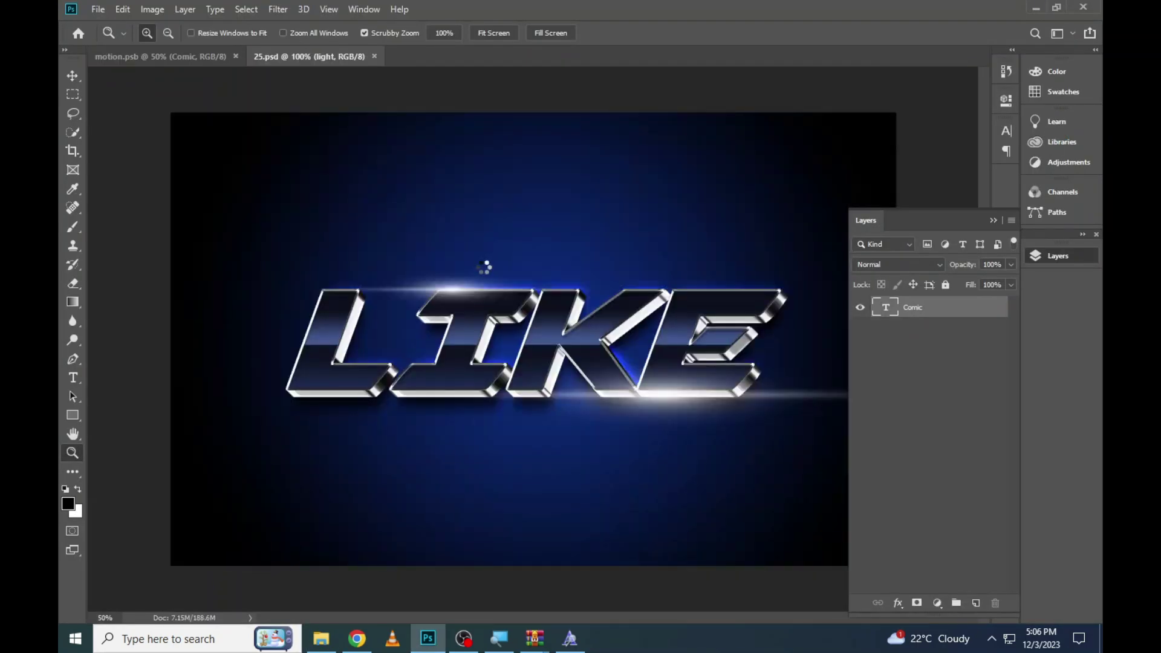
Change the LIKE smart-object text to ALINA, trimming the extra S, and save it
{"action": "double_click", "coordinate": [886, 326]}
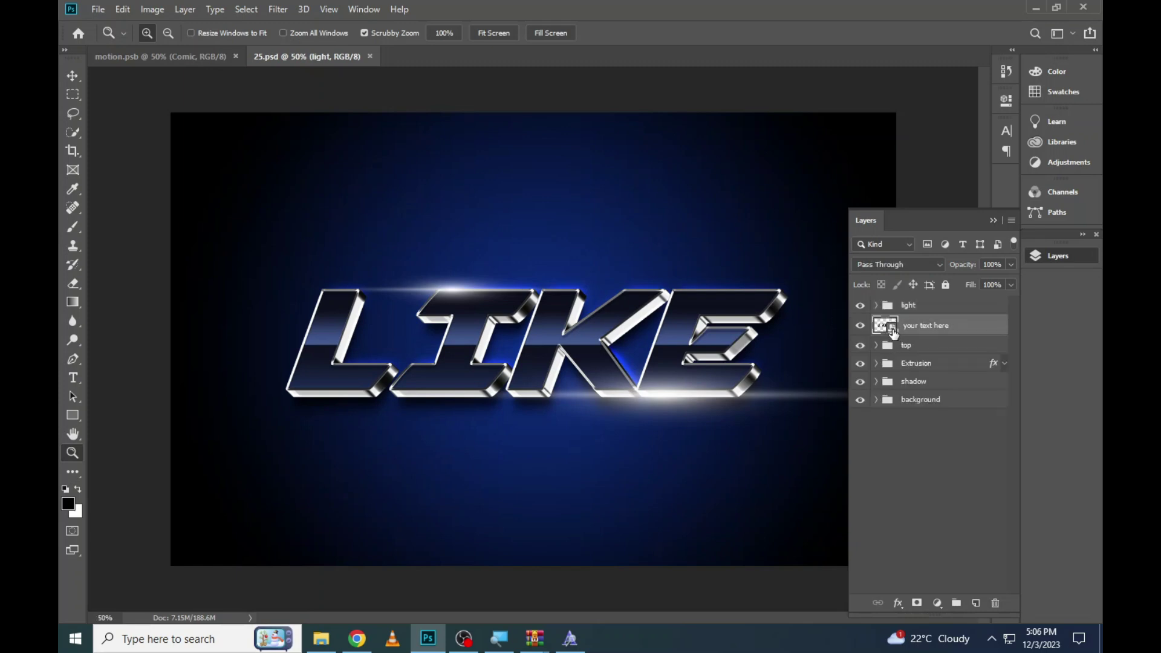
{"action": "left_click", "coordinate": [73, 378]}
{"action": "left_click", "coordinate": [638, 330]}
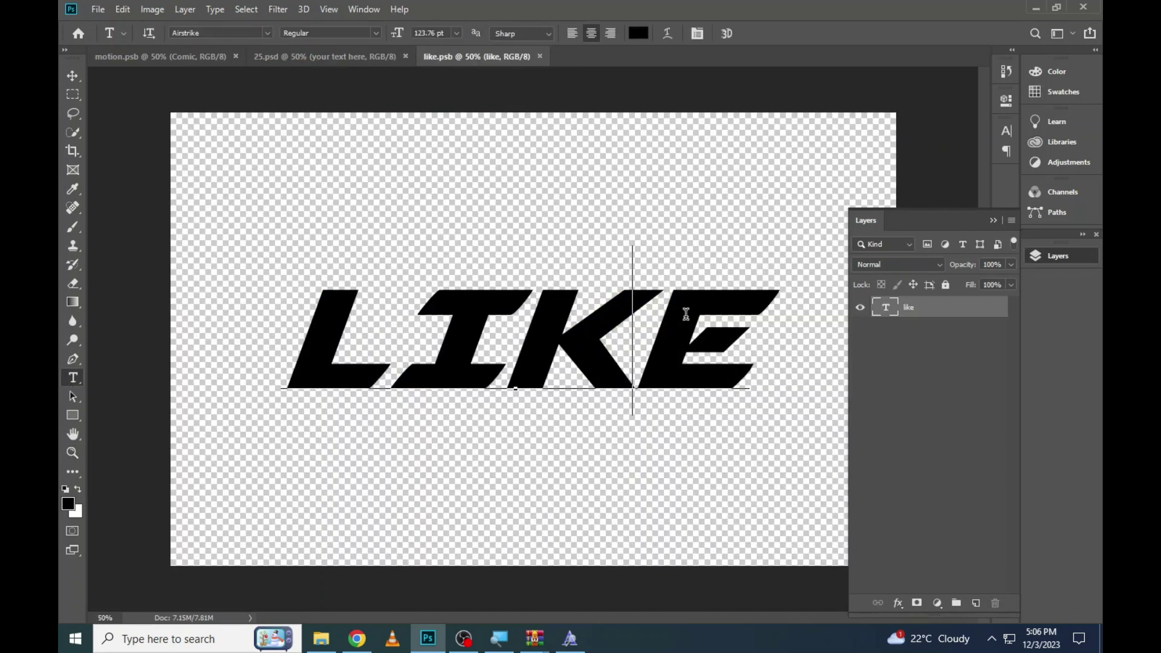
{"action": "key", "text": "ctrl+a"}
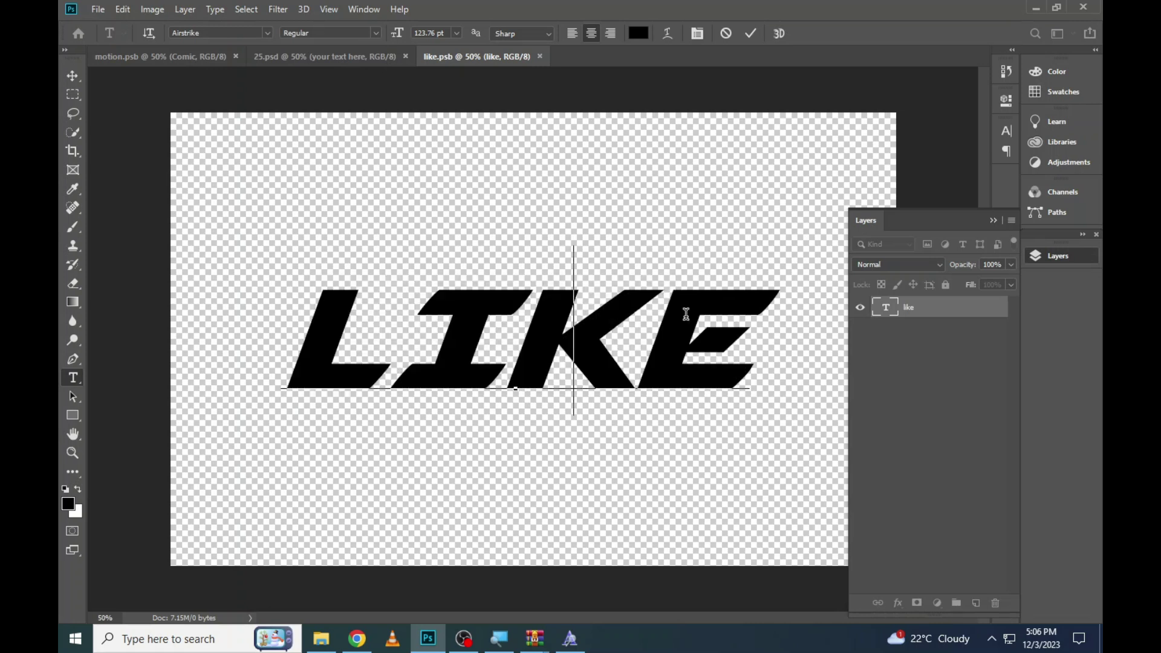
{"action": "type", "text": "FAKOUS"}
{"action": "key", "text": "ctrl+a"}
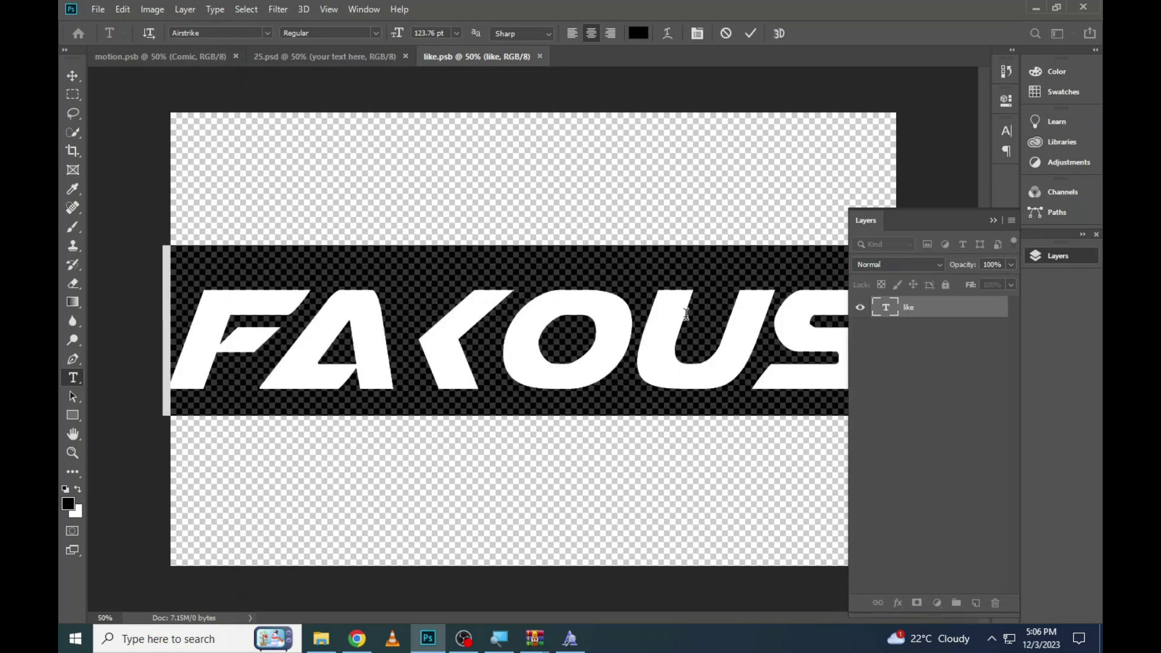
{"action": "type", "text": "ALI"}
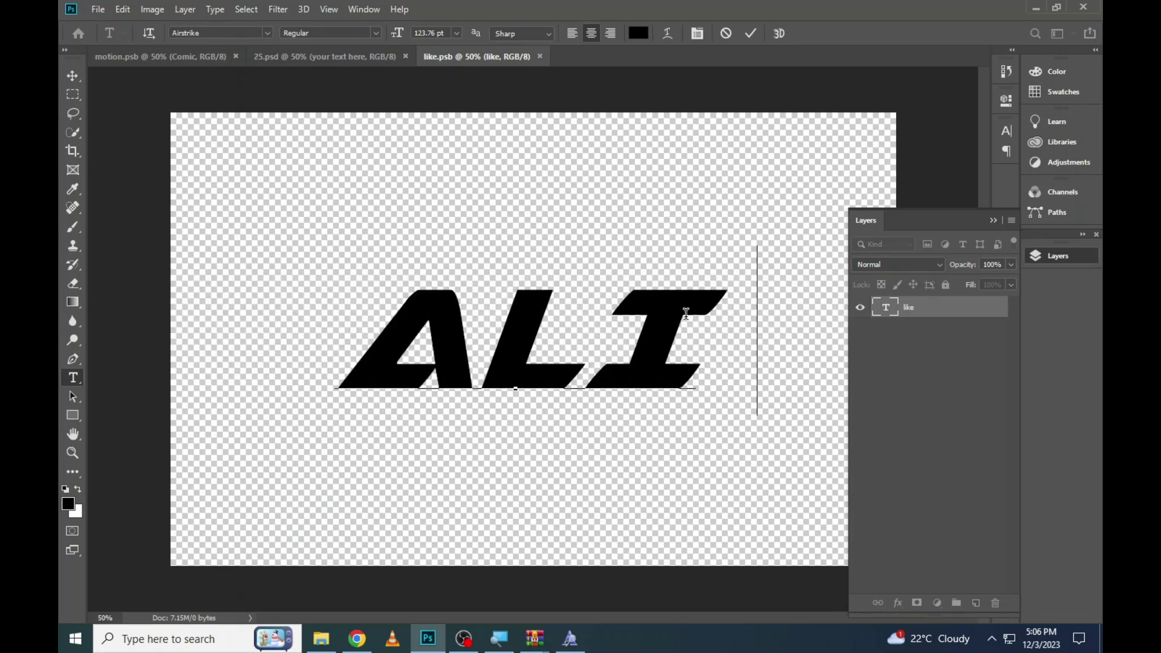
{"action": "type", "text": "NAS"}
{"action": "key", "text": "BackSpace"}
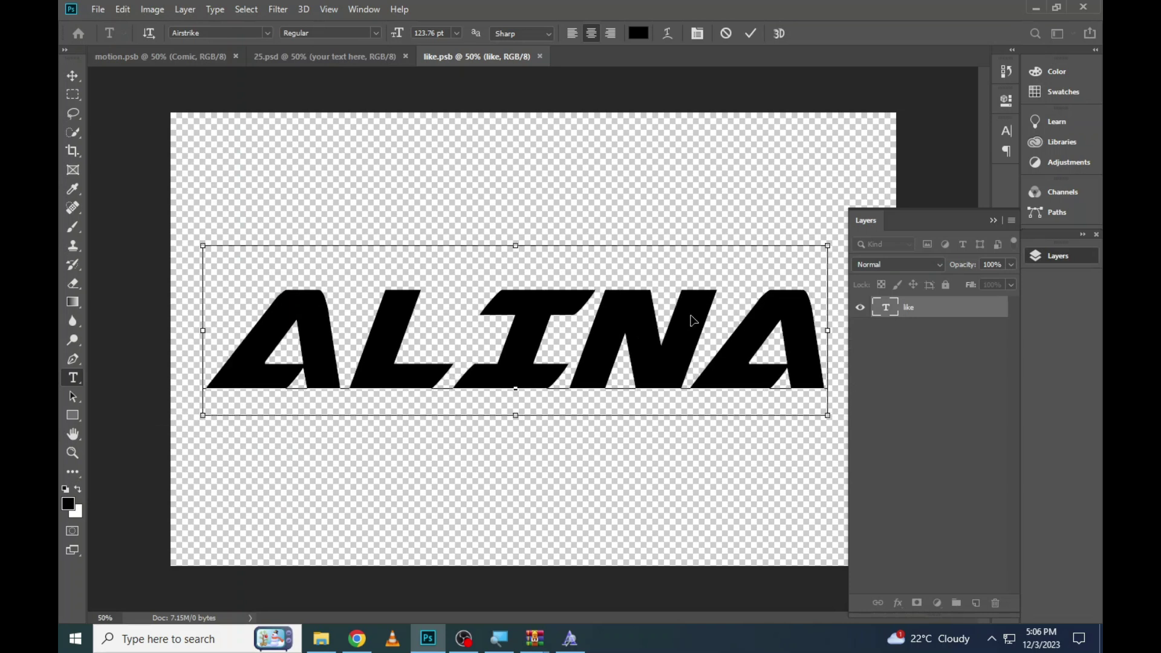
{"action": "key", "text": "ctrl+s"}
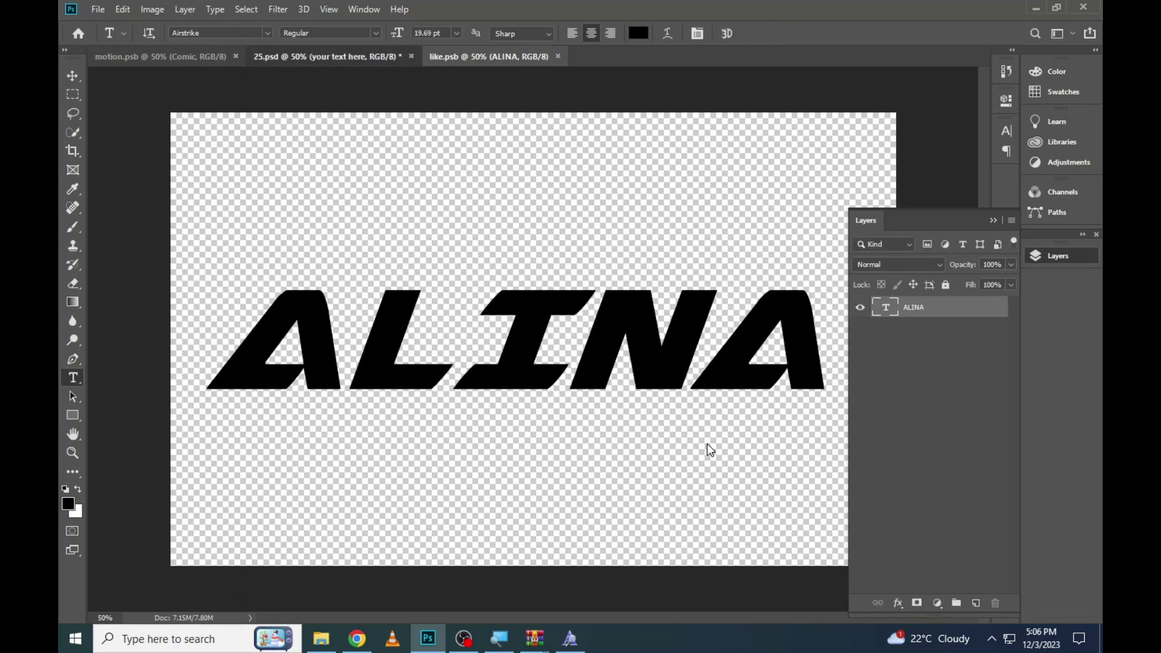
Preview the ALINA chrome effect in 25.psd, fit it on screen, and close it without saving
{"action": "key", "text": "ctrl+shift+Tab"}
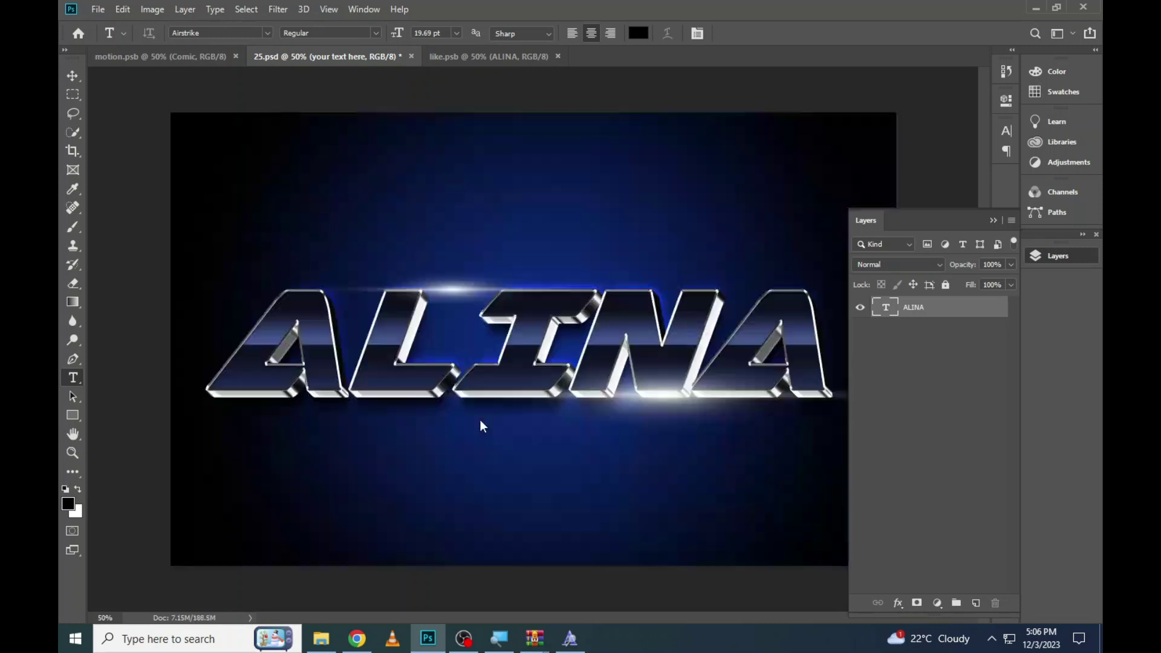
{"action": "left_click", "coordinate": [1066, 257]}
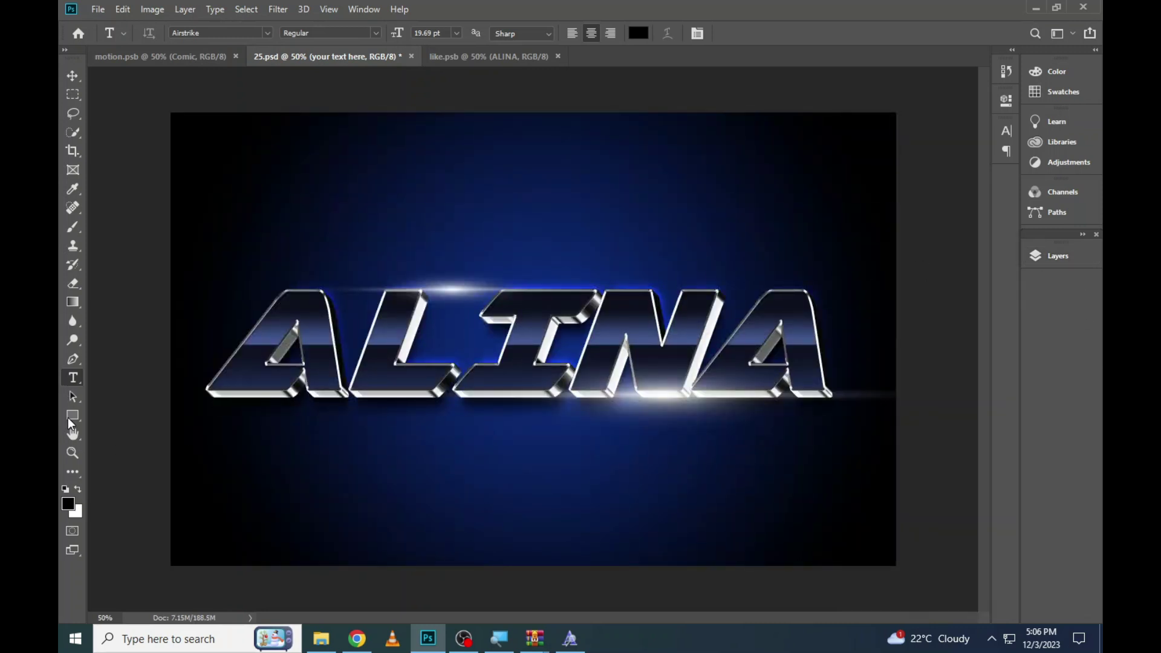
{"action": "left_click", "coordinate": [73, 452]}
{"action": "left_click", "coordinate": [369, 322]}
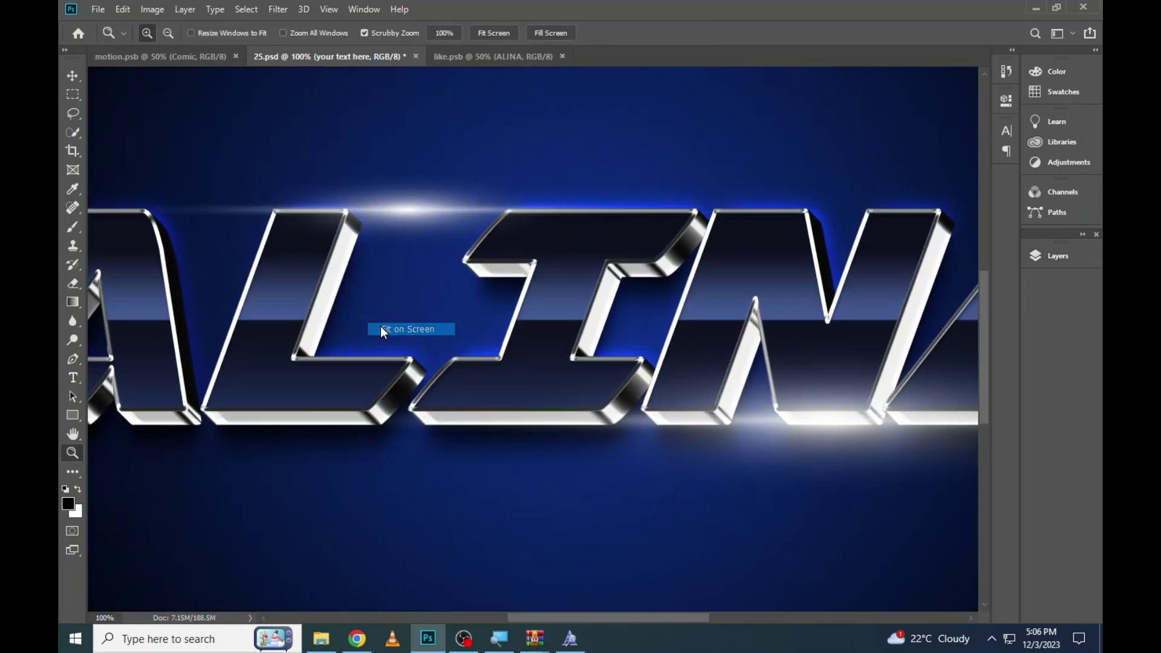
{"action": "key", "text": "ctrl+0"}
{"action": "left_click", "coordinate": [419, 57]}
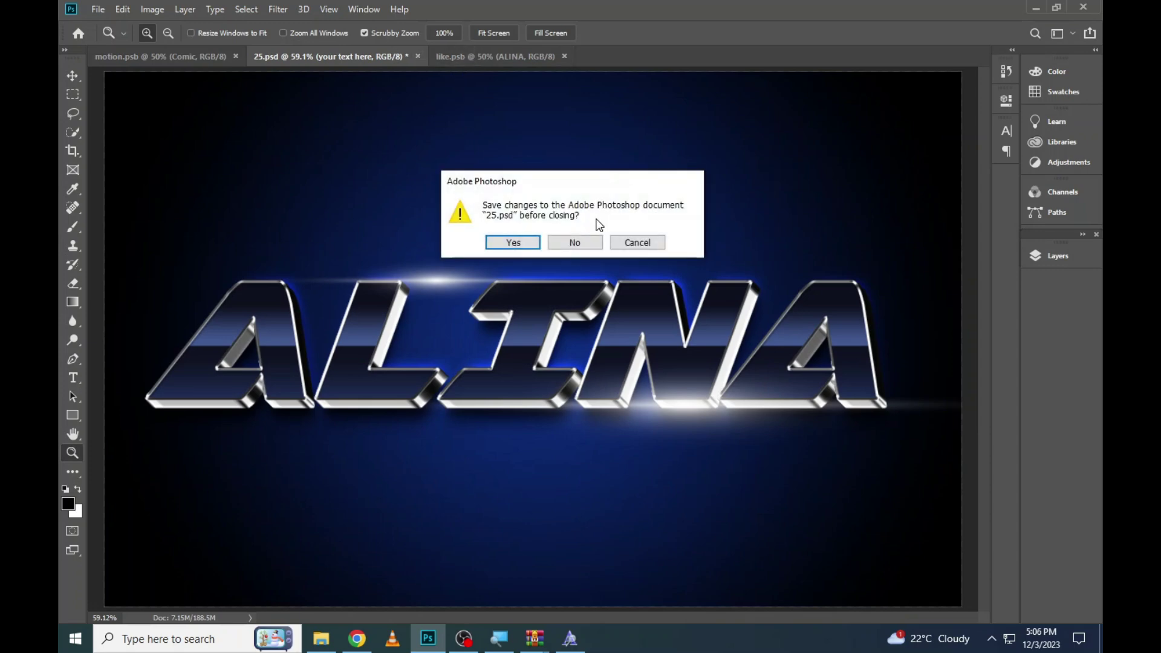
{"action": "left_click", "coordinate": [584, 242]}
Open template 23, close the Summer template and ALINA document, then open template 26
{"action": "left_click", "coordinate": [321, 639]}
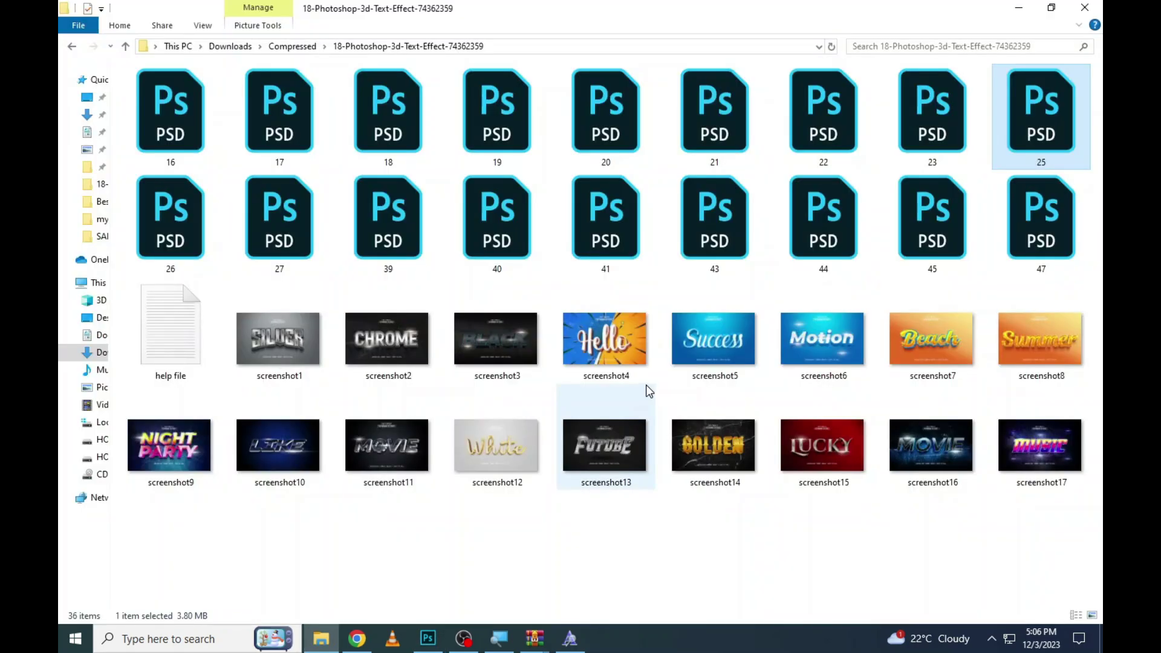
{"action": "mouse_move", "coordinate": [822, 345]}
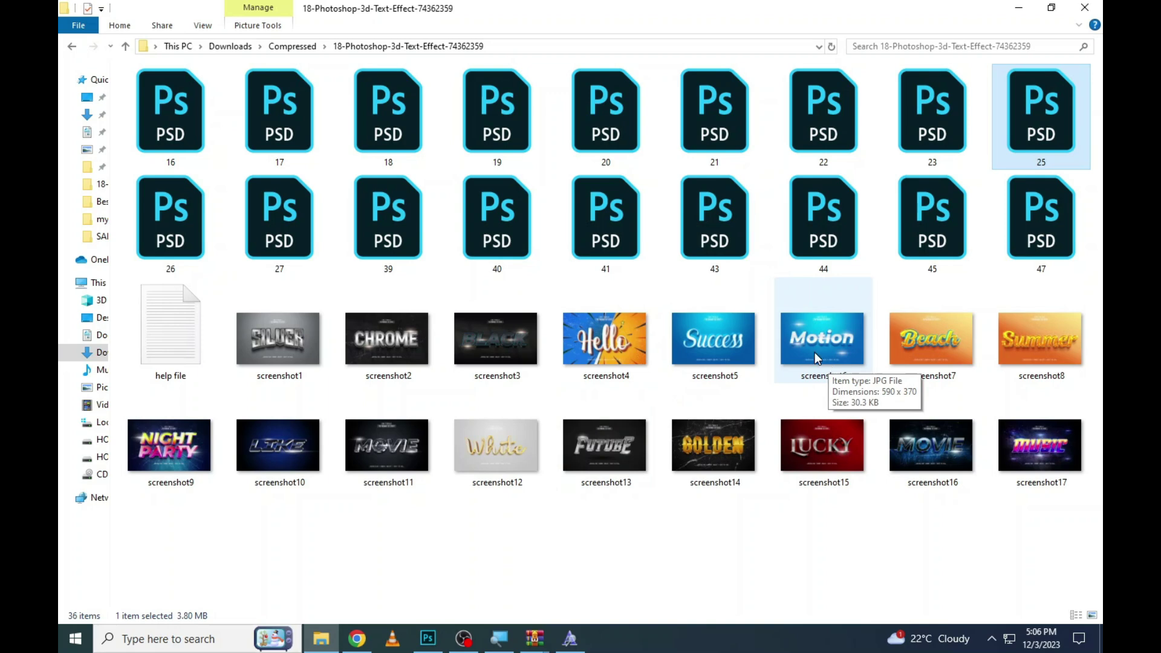
{"action": "double_click", "coordinate": [901, 118]}
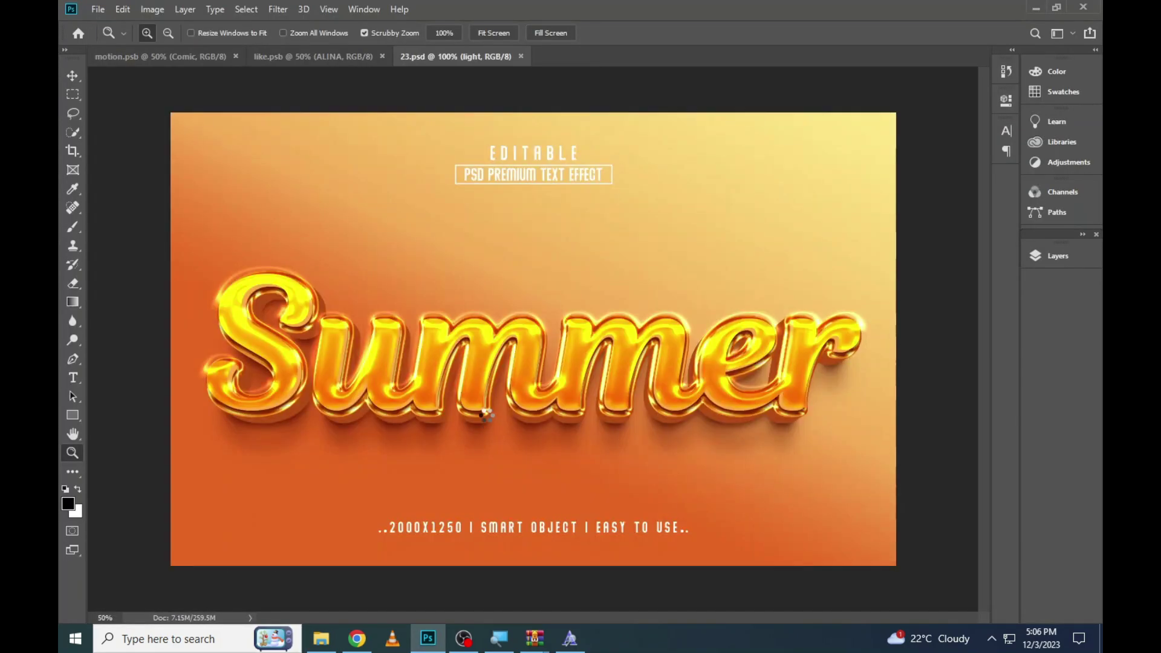
{"action": "left_click", "coordinate": [520, 57]}
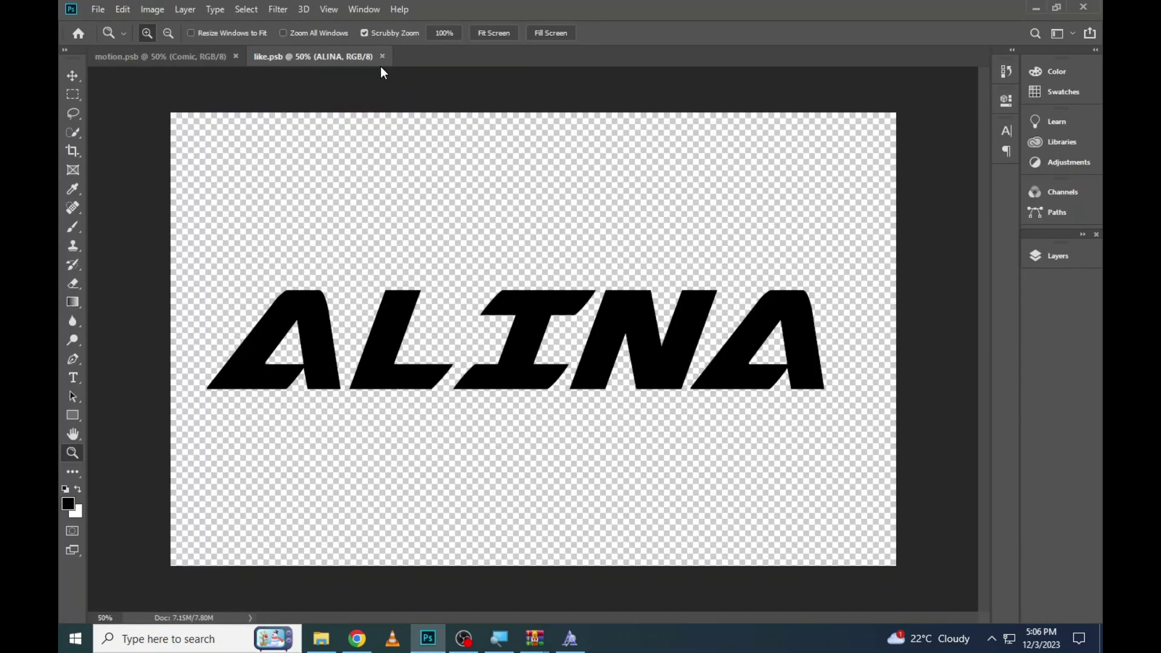
{"action": "left_click", "coordinate": [382, 56]}
{"action": "left_click", "coordinate": [321, 639]}
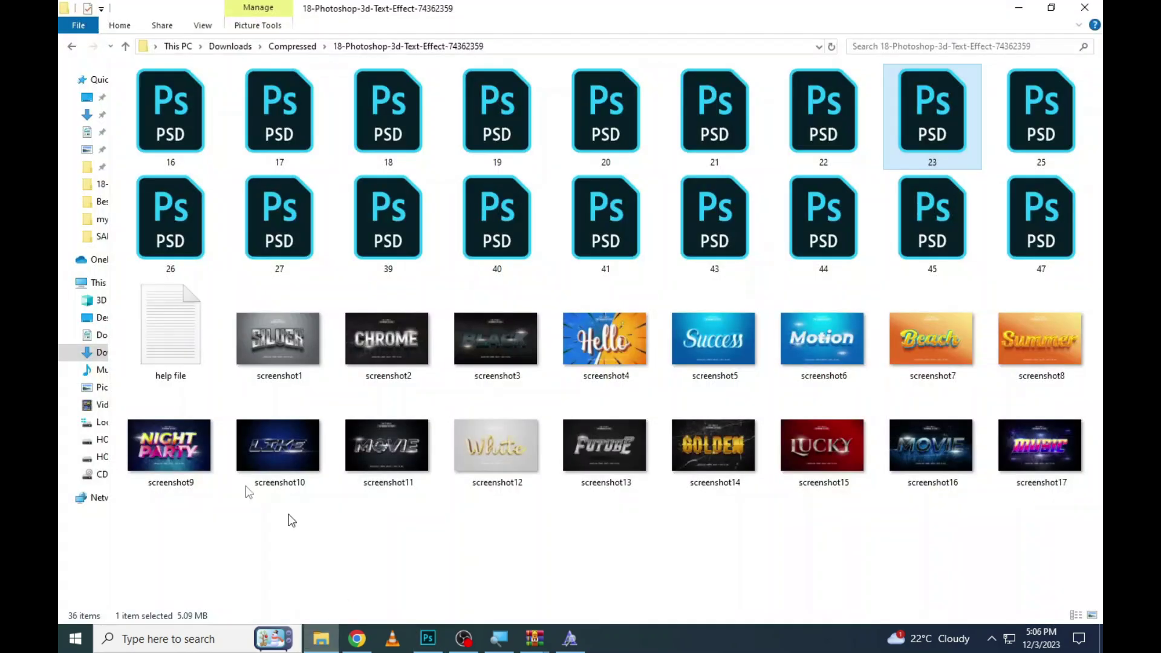
{"action": "double_click", "coordinate": [156, 231]}
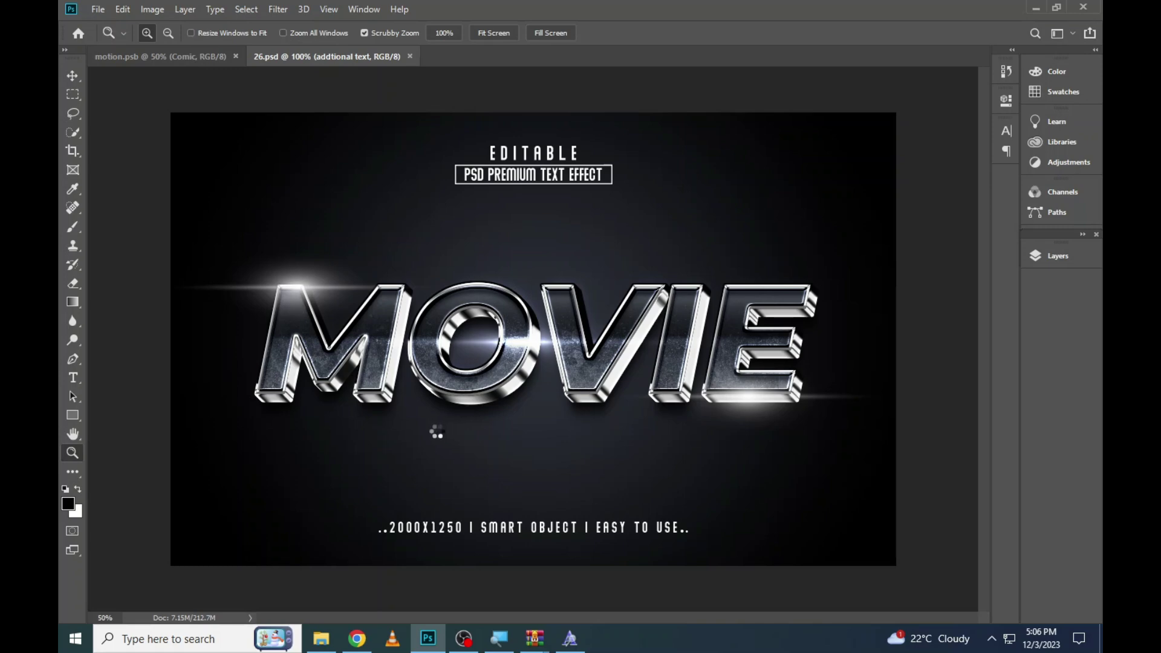
In the text smart object, replace MOVIE with FAMOUS at 91.2 pt and save it
{"action": "left_click", "coordinate": [1057, 255]}
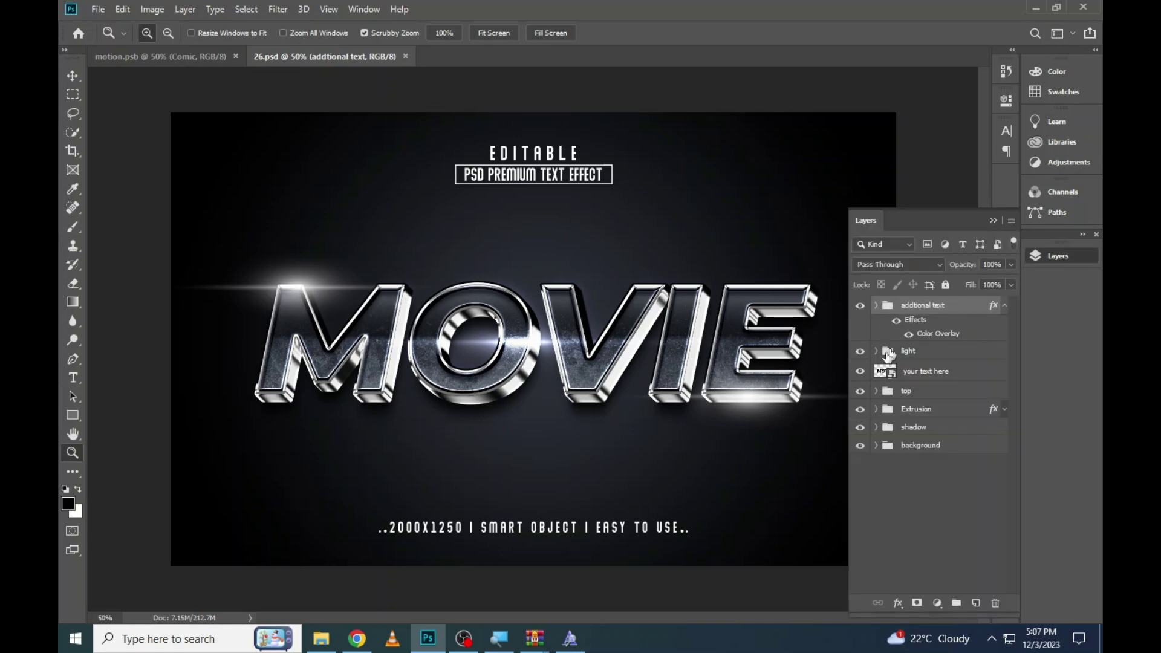
{"action": "double_click", "coordinate": [886, 371]}
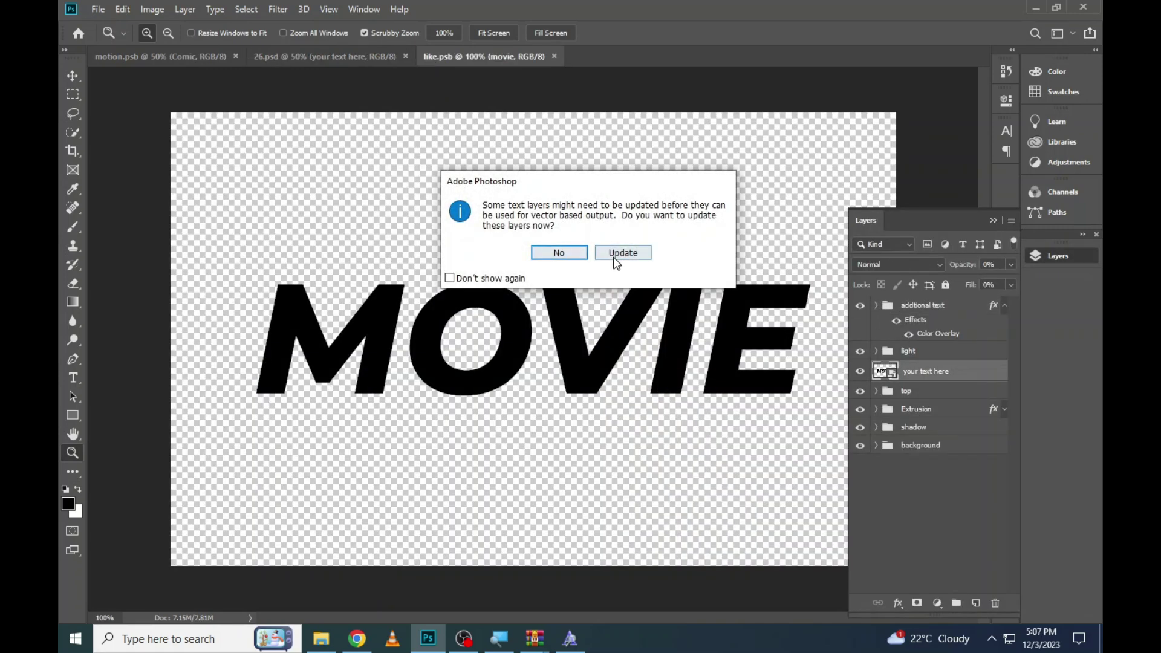
{"action": "left_click", "coordinate": [613, 257]}
{"action": "left_click", "coordinate": [73, 377]}
{"action": "double_click", "coordinate": [485, 340]}
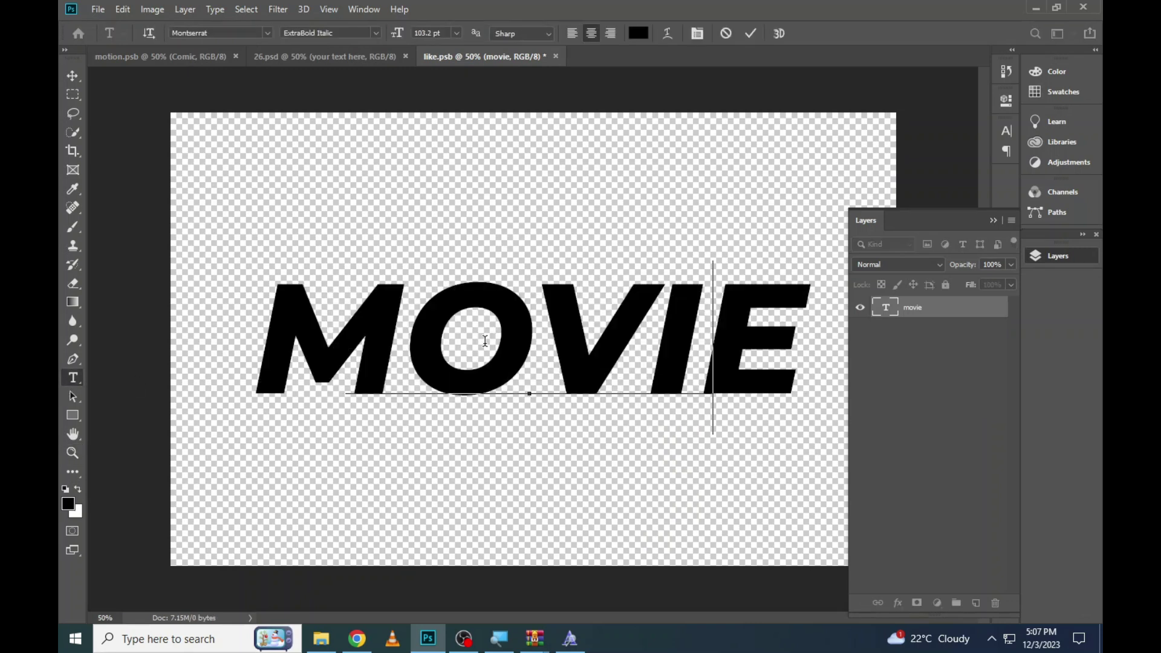
{"action": "type", "text": "FAMOUS"}
{"action": "key", "text": "ctrl+a"}
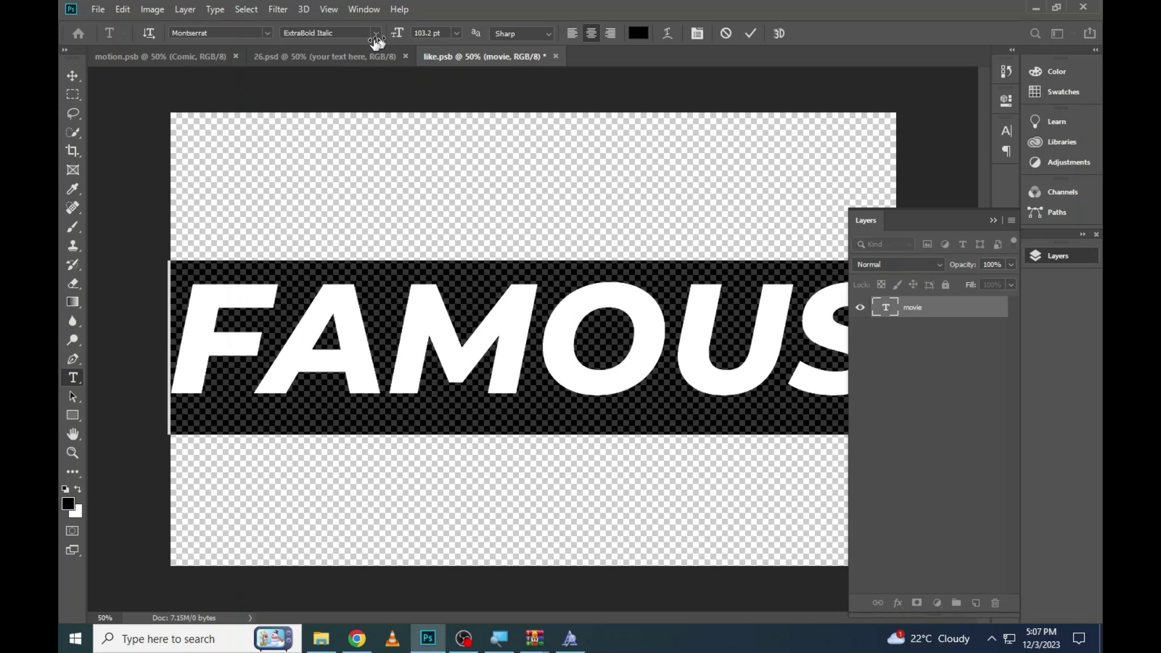
{"action": "left_click_drag", "start_coordinate": [396, 34], "coordinate": [385, 47]}
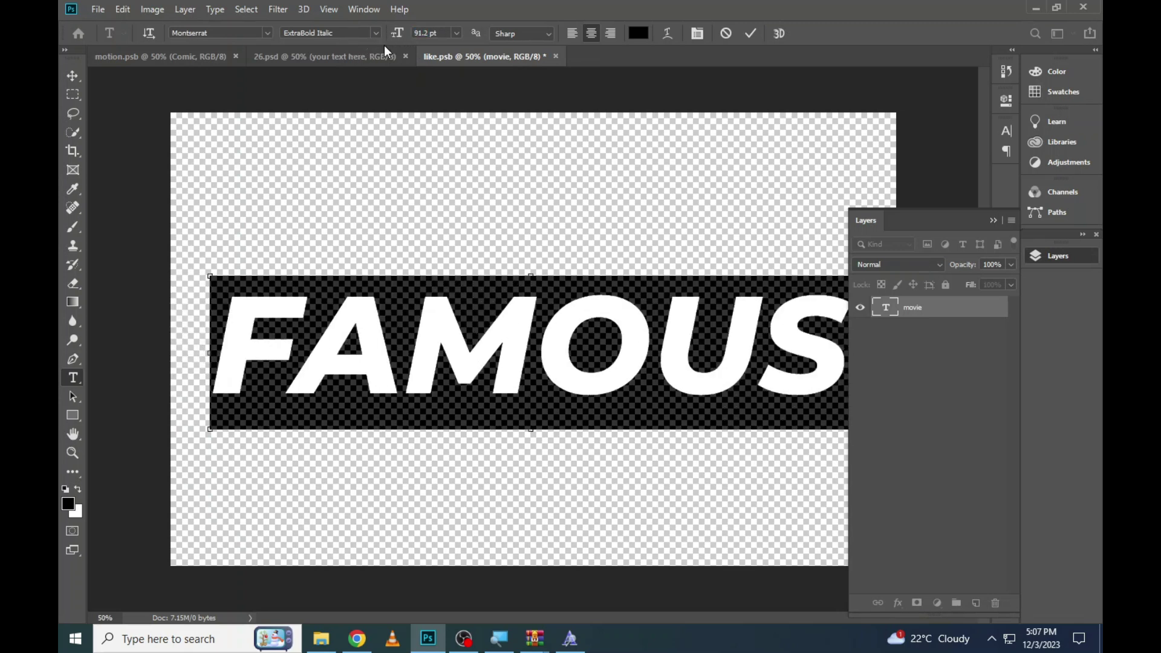
{"action": "left_click", "coordinate": [316, 58]}
{"action": "key", "text": "ctrl+s"}
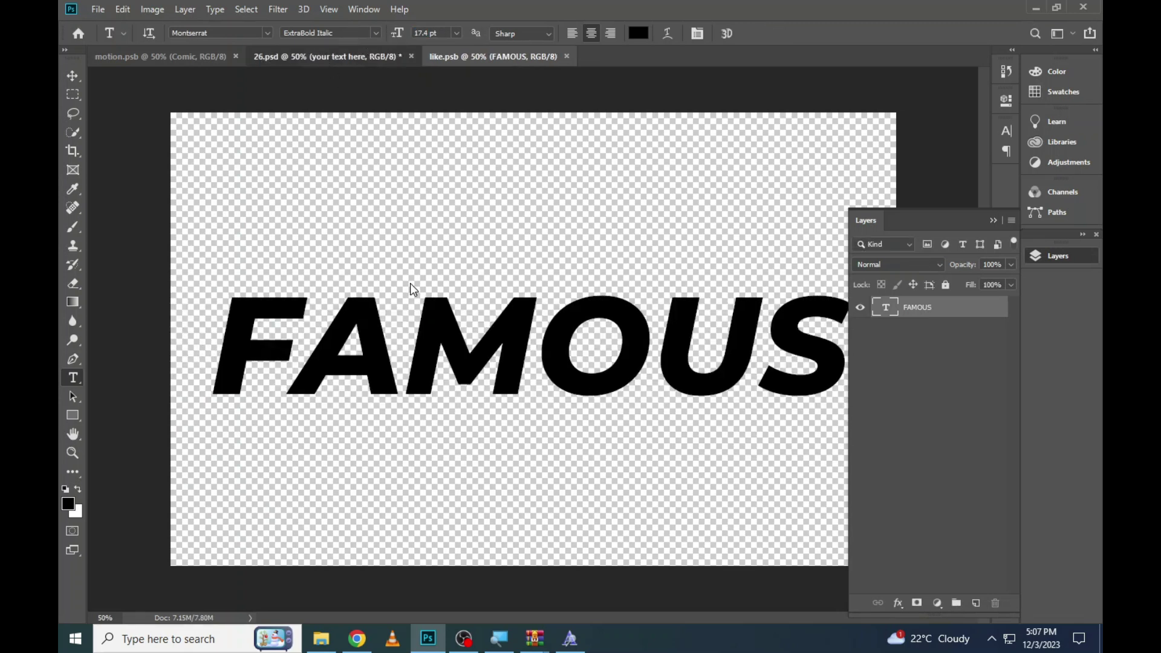
Inspect the FAMOUS result in 26.psd, fit the canvas, and briefly hide then restore the captions
{"action": "key", "text": "ctrl+shift+Tab"}
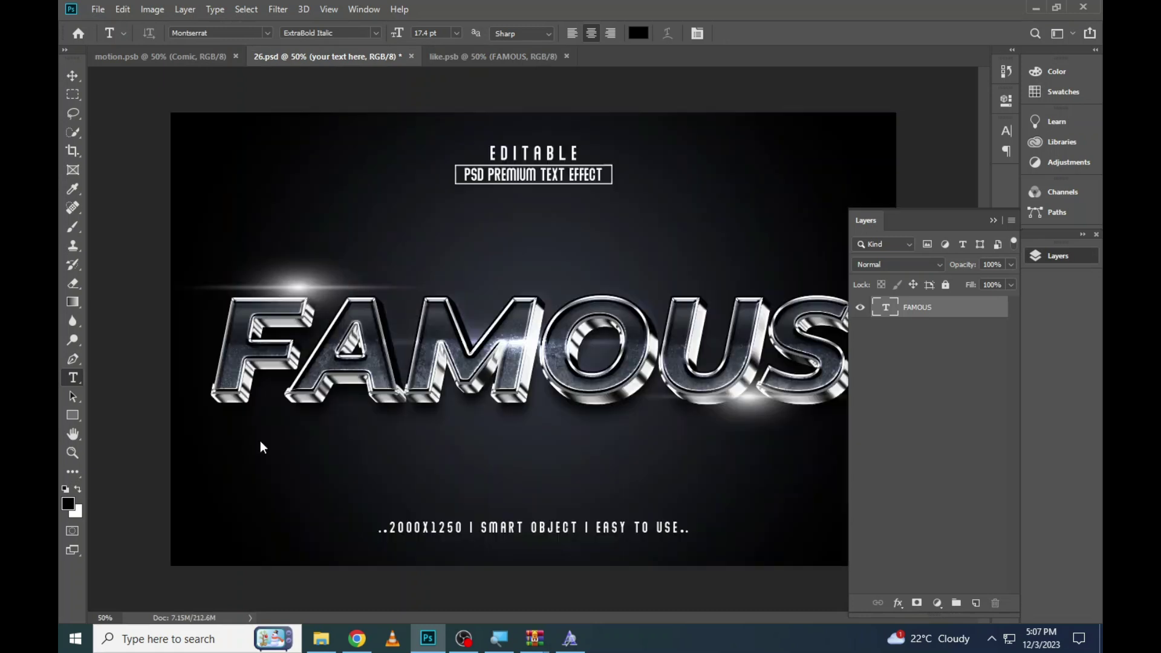
{"action": "left_click", "coordinate": [1079, 257]}
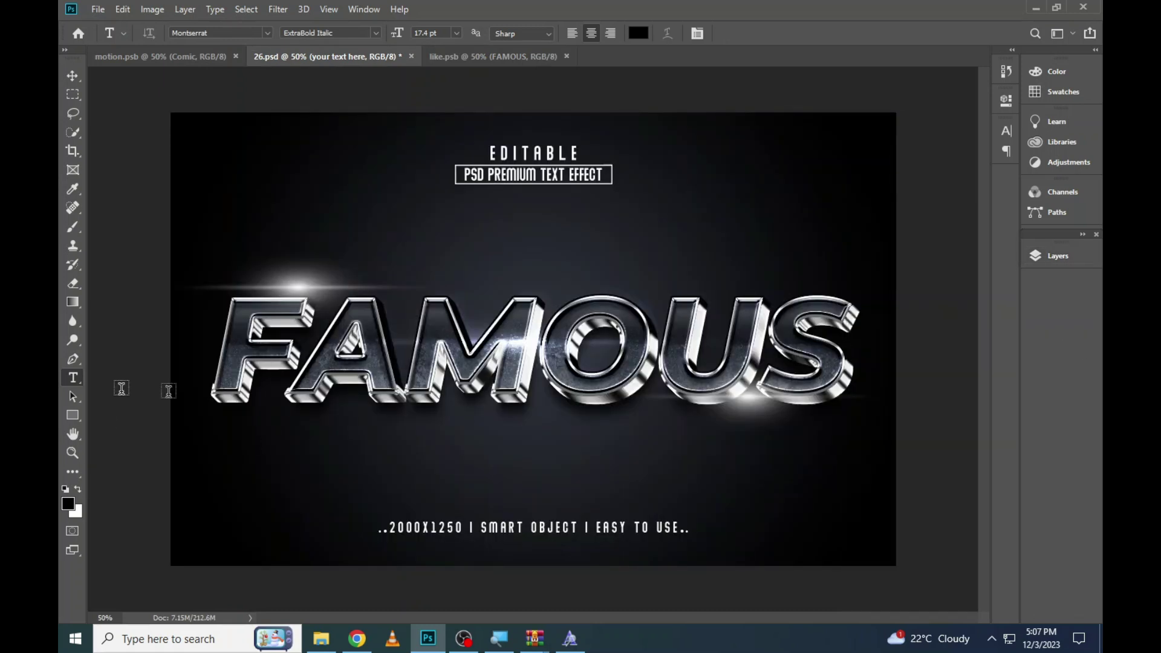
{"action": "left_click", "coordinate": [73, 452]}
{"action": "left_click", "coordinate": [567, 348]}
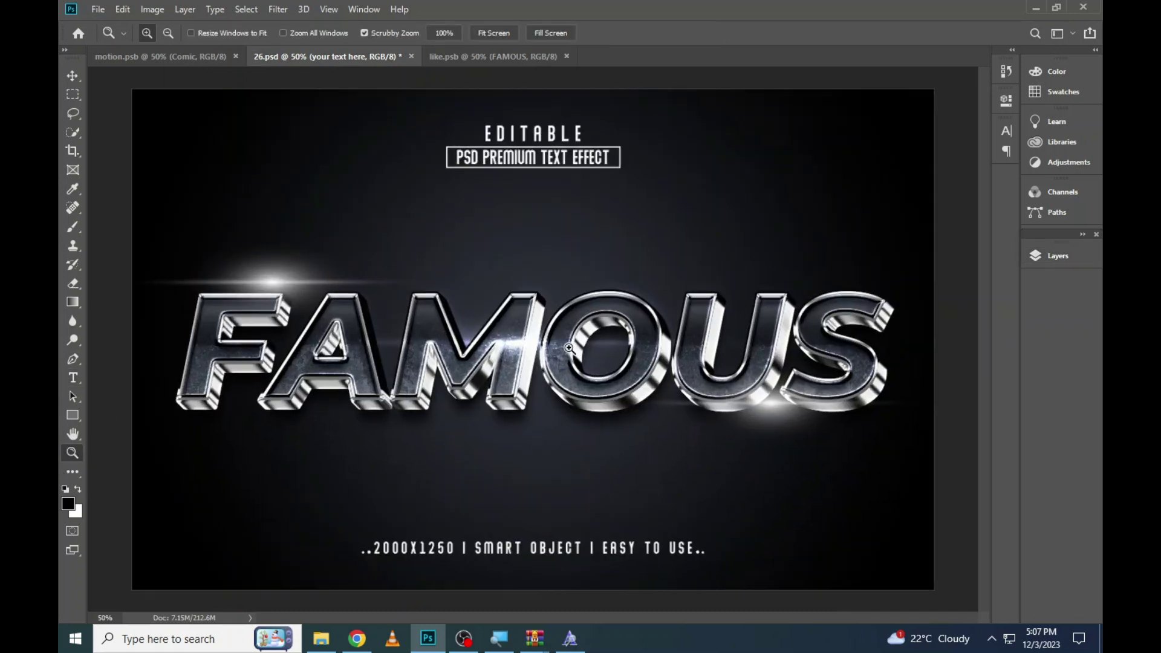
{"action": "right_click", "coordinate": [401, 344]}
{"action": "left_click", "coordinate": [404, 350]}
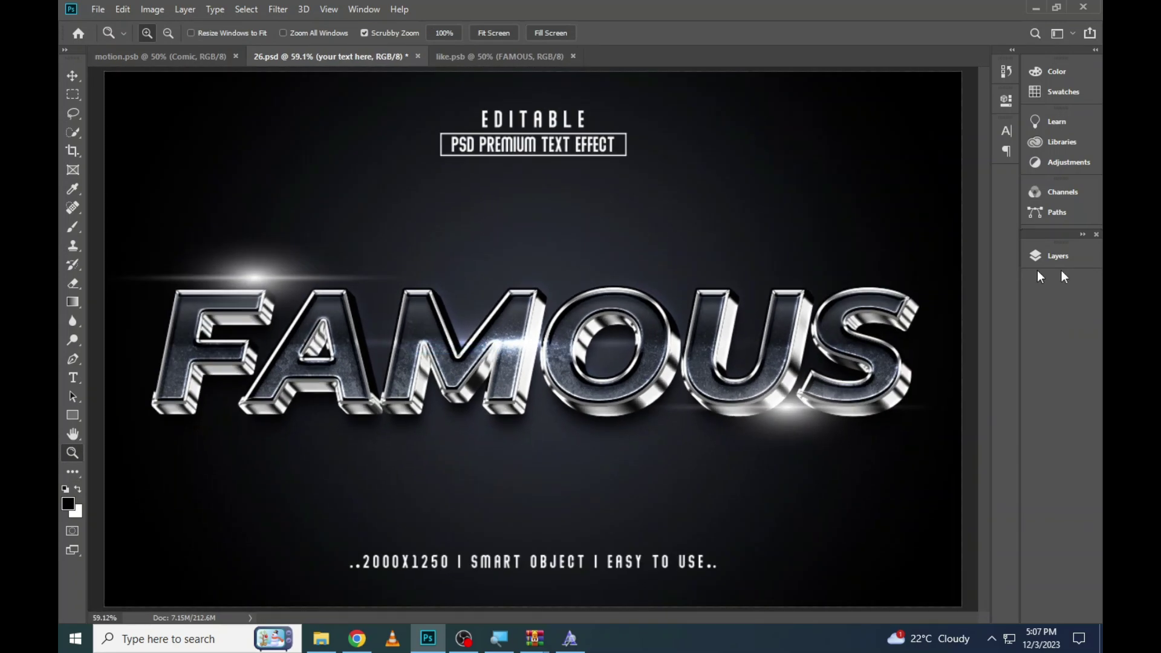
{"action": "left_click", "coordinate": [1072, 253]}
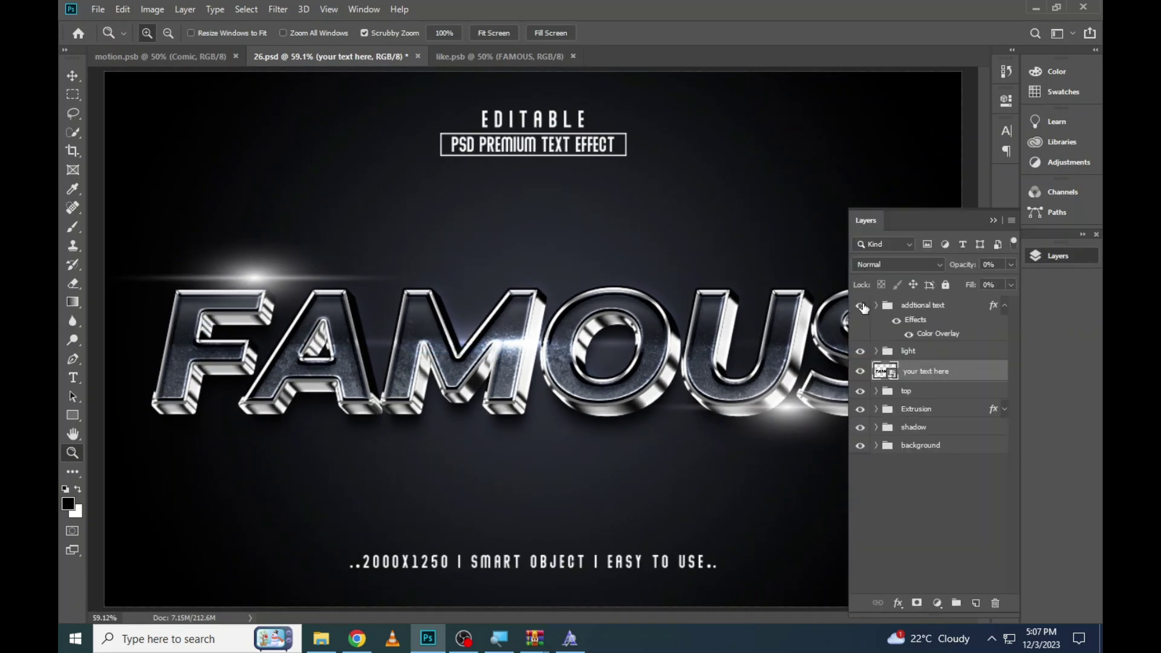
{"action": "left_click", "coordinate": [860, 306]}
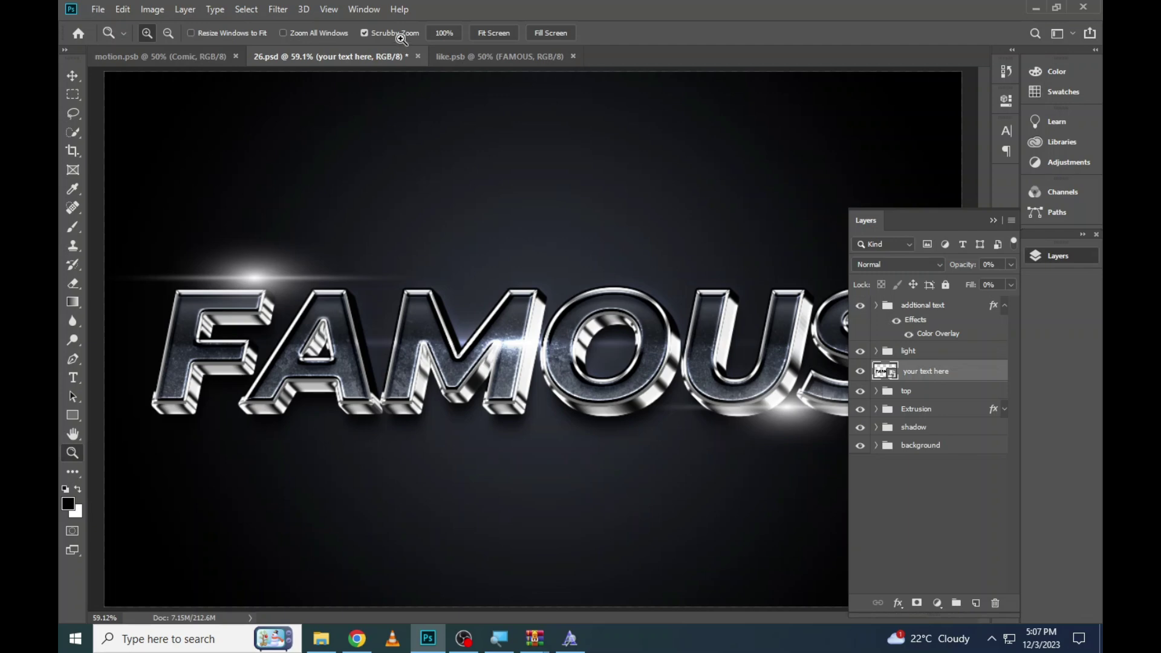
{"action": "key", "text": "ctrl+z"}
Close 26.psd and the FAMOUS smart object without saving, then open template 27
{"action": "key", "text": "ctrl+w"}
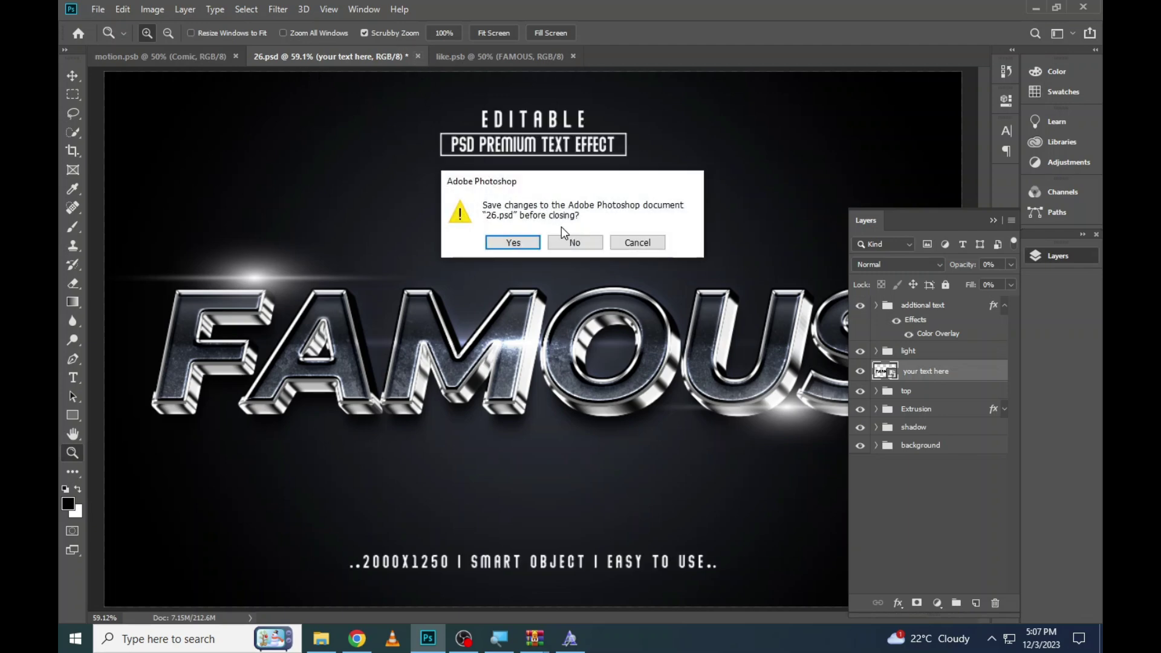
{"action": "left_click", "coordinate": [581, 243]}
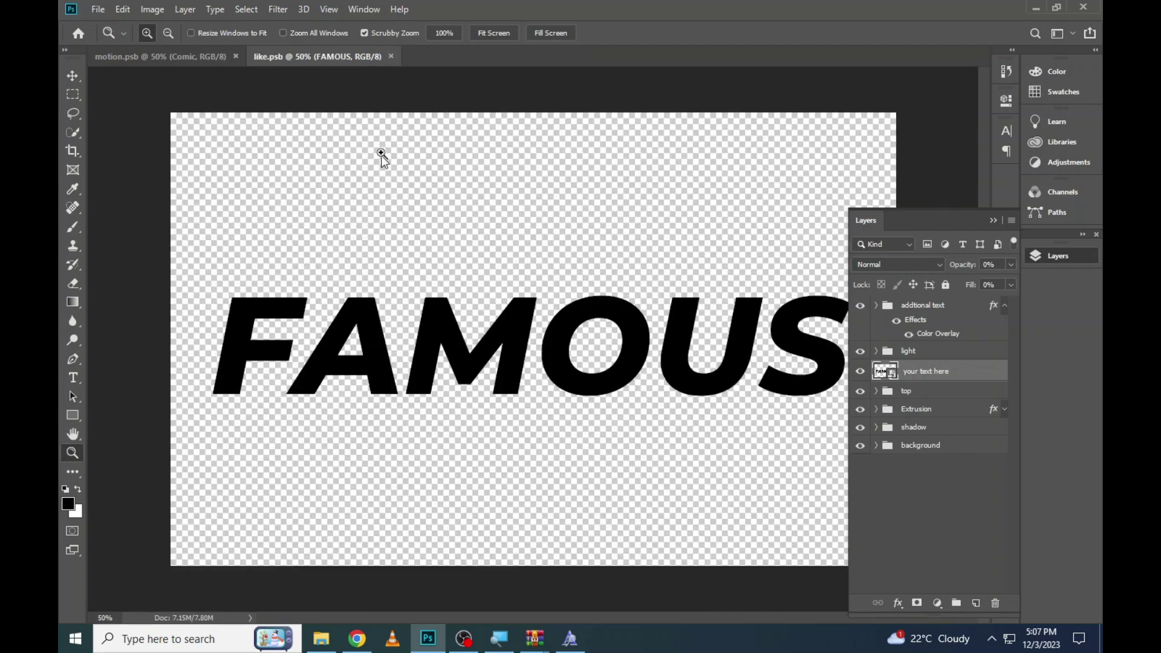
{"action": "left_click", "coordinate": [391, 57]}
{"action": "left_click", "coordinate": [321, 638]}
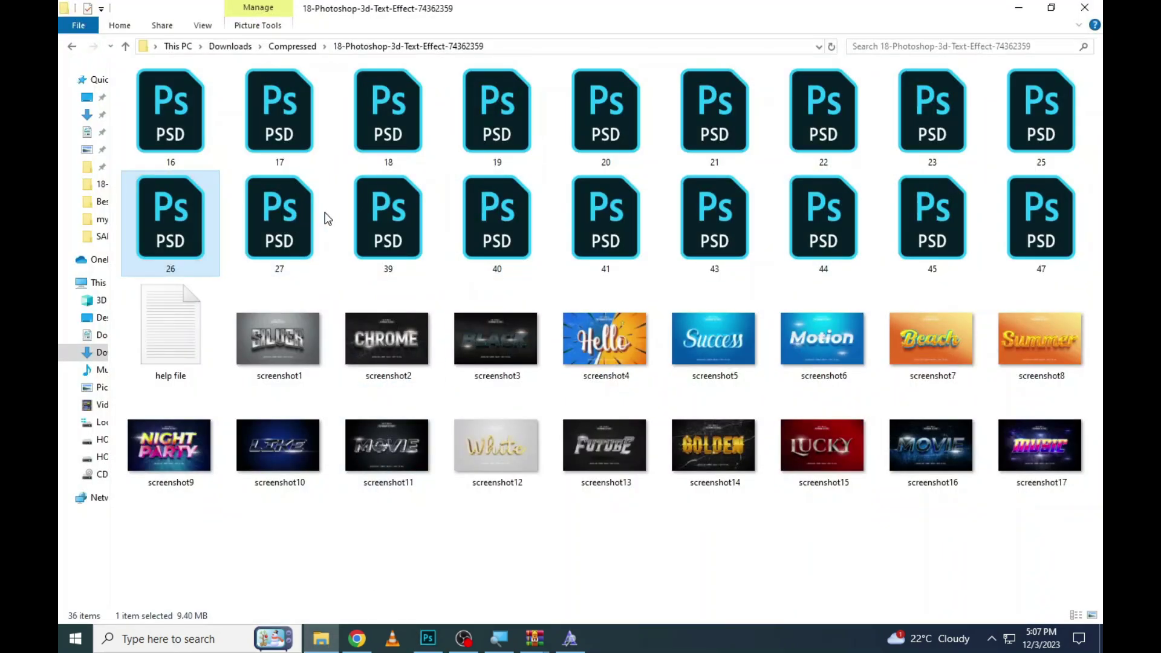
{"action": "left_click", "coordinate": [299, 230]}
{"action": "double_click", "coordinate": [282, 225]}
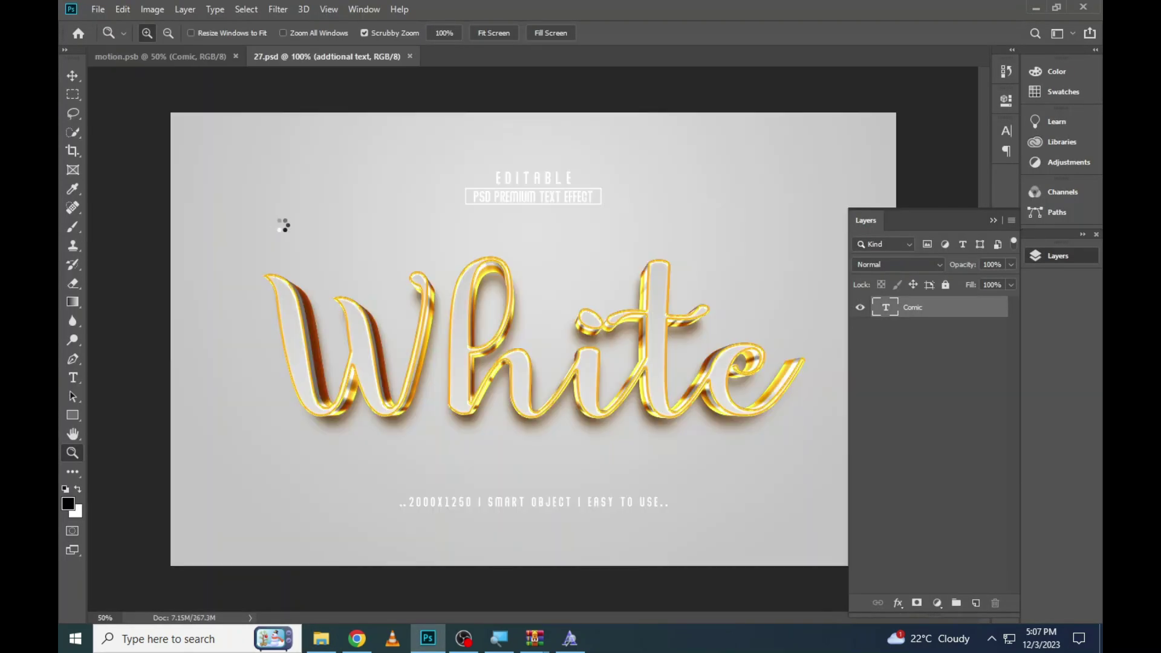
In the White text smart object, accept the font substitution and replace White with AZHAR
{"action": "double_click", "coordinate": [892, 328]}
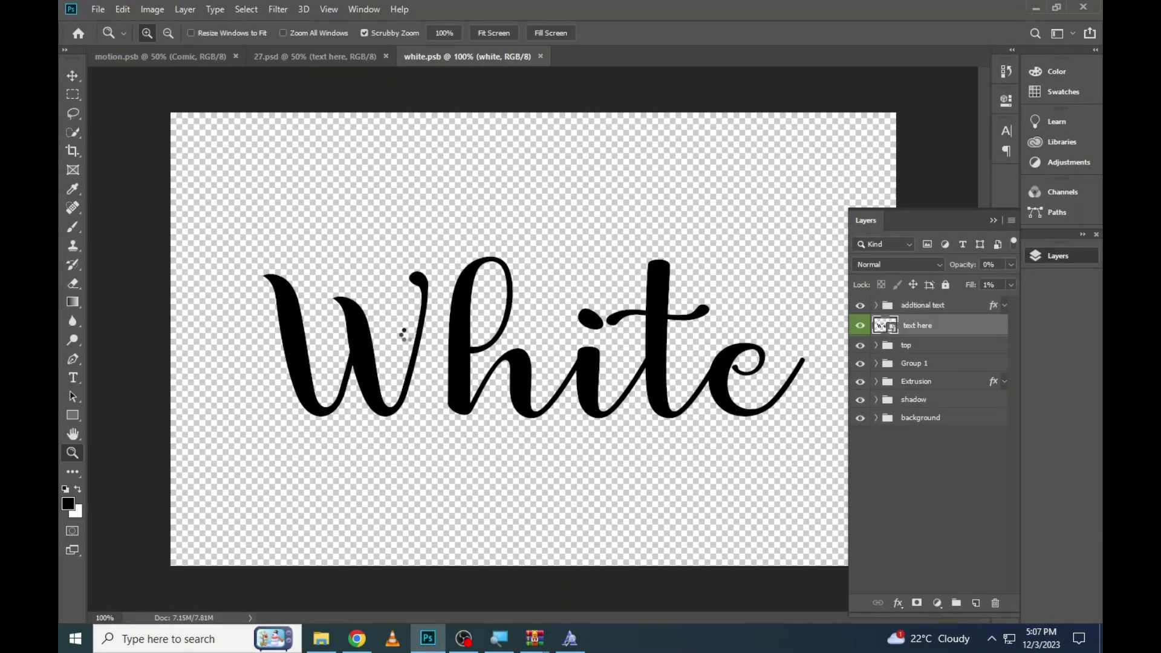
{"action": "left_click", "coordinate": [72, 380]}
{"action": "left_click", "coordinate": [520, 360]}
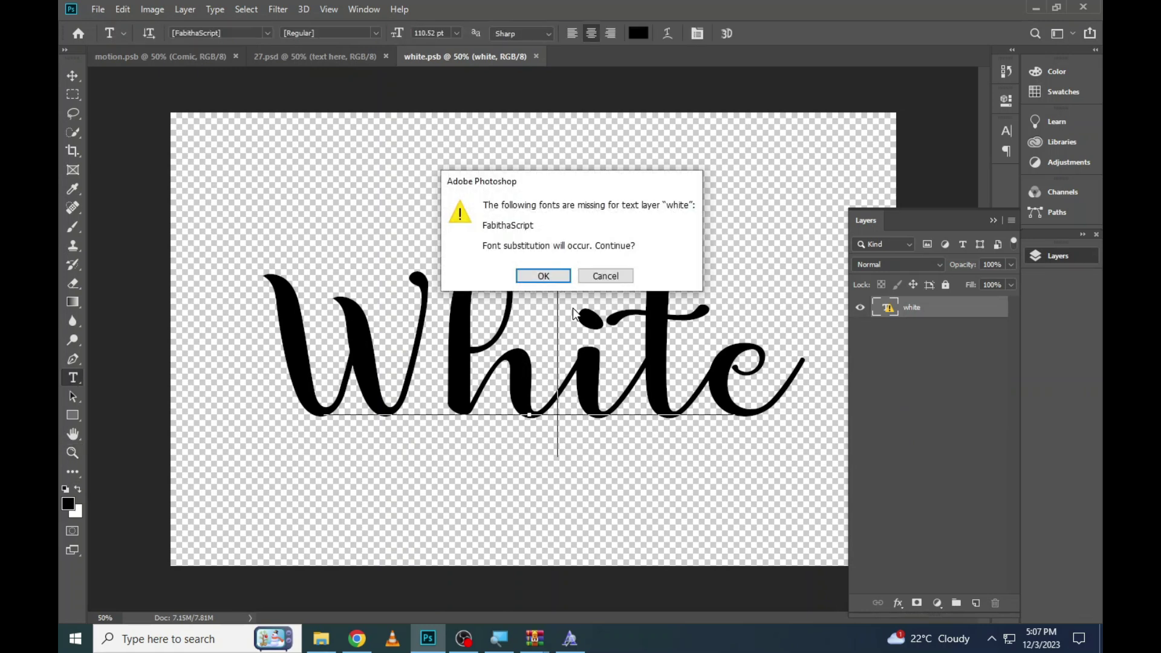
{"action": "left_click", "coordinate": [543, 276]}
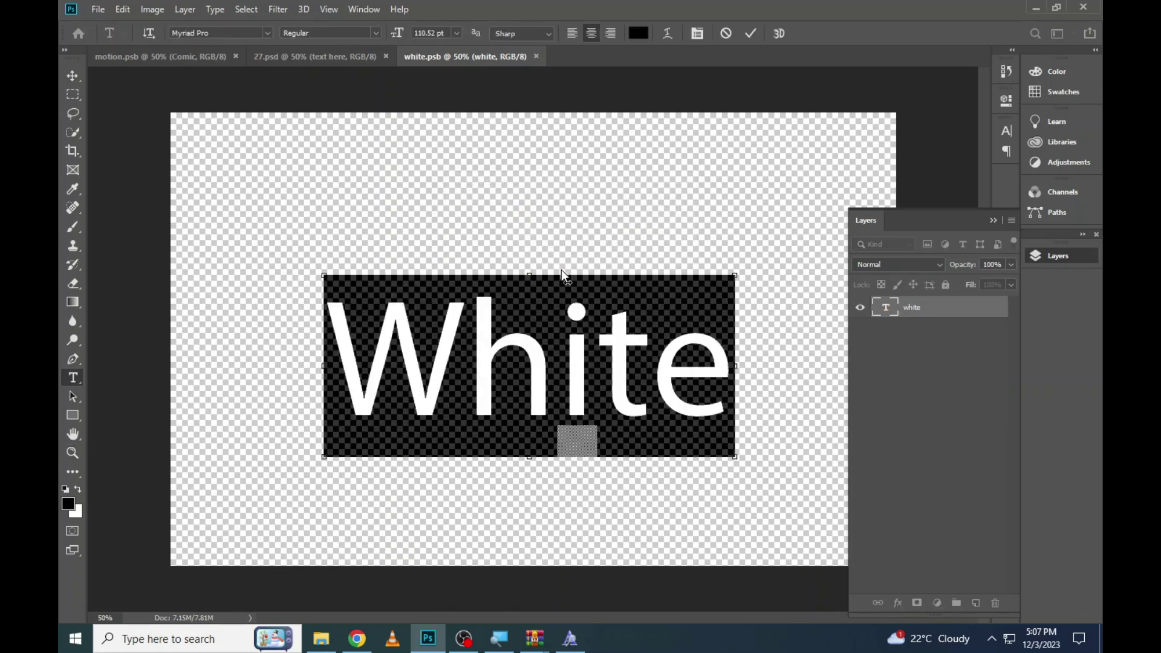
{"action": "key", "text": "ctrl+a"}
{"action": "type", "text": "AZHAR"}
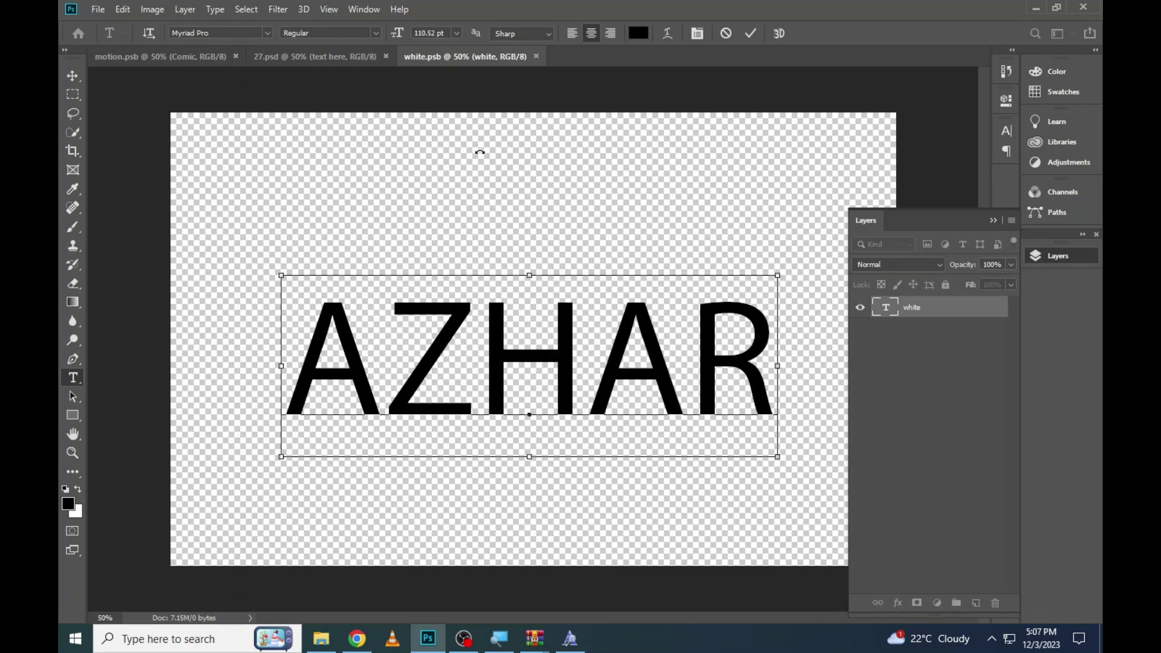
{"action": "key", "text": "ctrl+a"}
Set the AZHAR text's font to Butterfly Script
{"action": "left_click", "coordinate": [205, 33]}
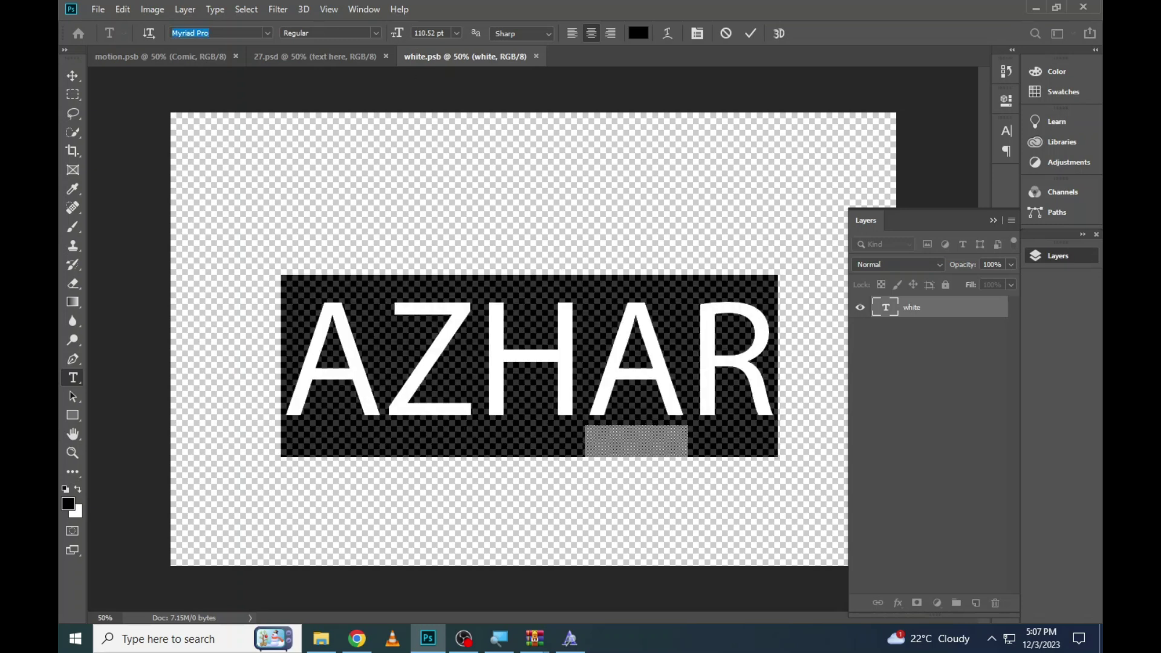
{"action": "type", "text": "scrip"}
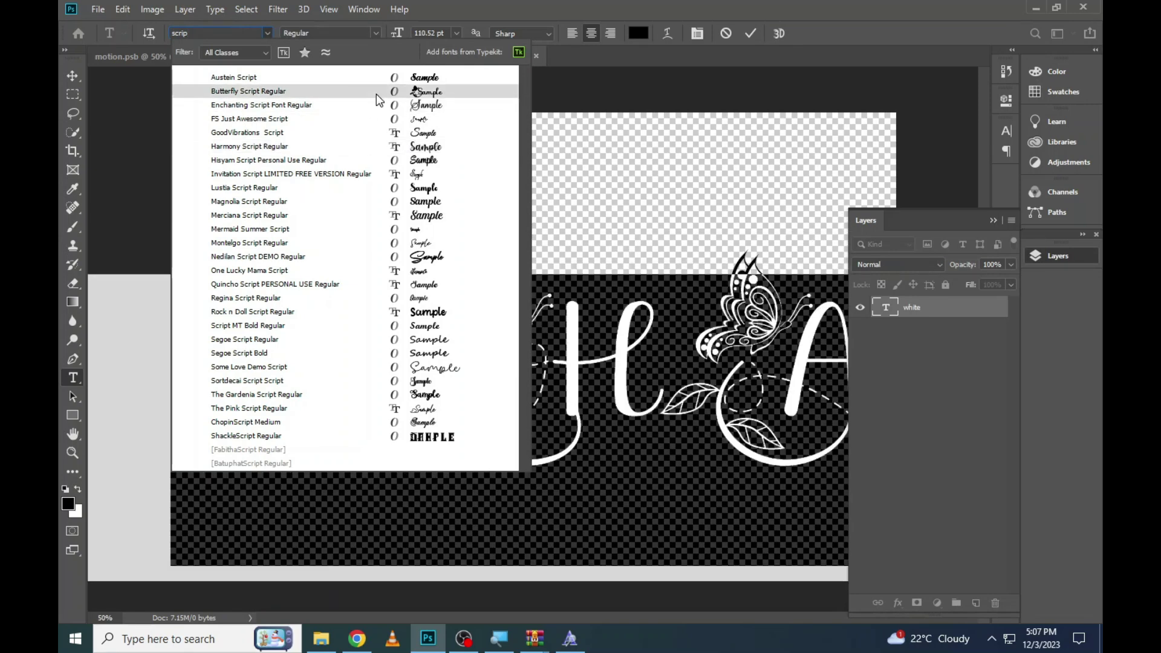
{"action": "left_click", "coordinate": [376, 92]}
{"action": "left_click", "coordinate": [478, 158]}
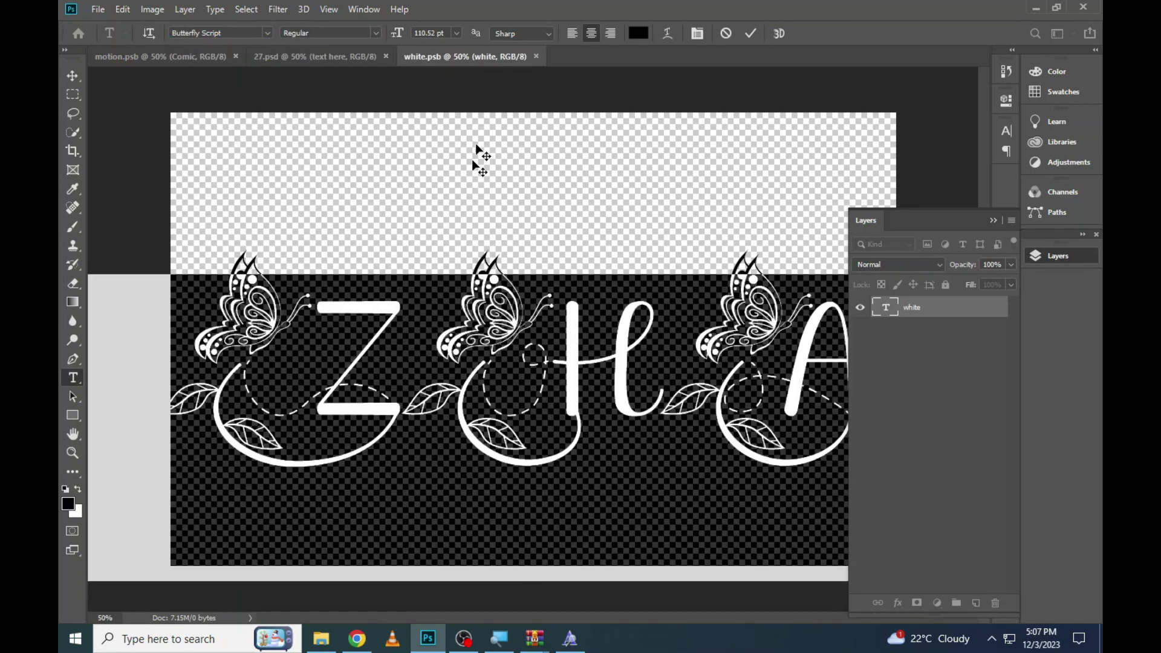
Turn off All Caps so it reads Azhar, enlarge it to 127.52 pt, and commit
{"action": "left_click", "coordinate": [698, 39]}
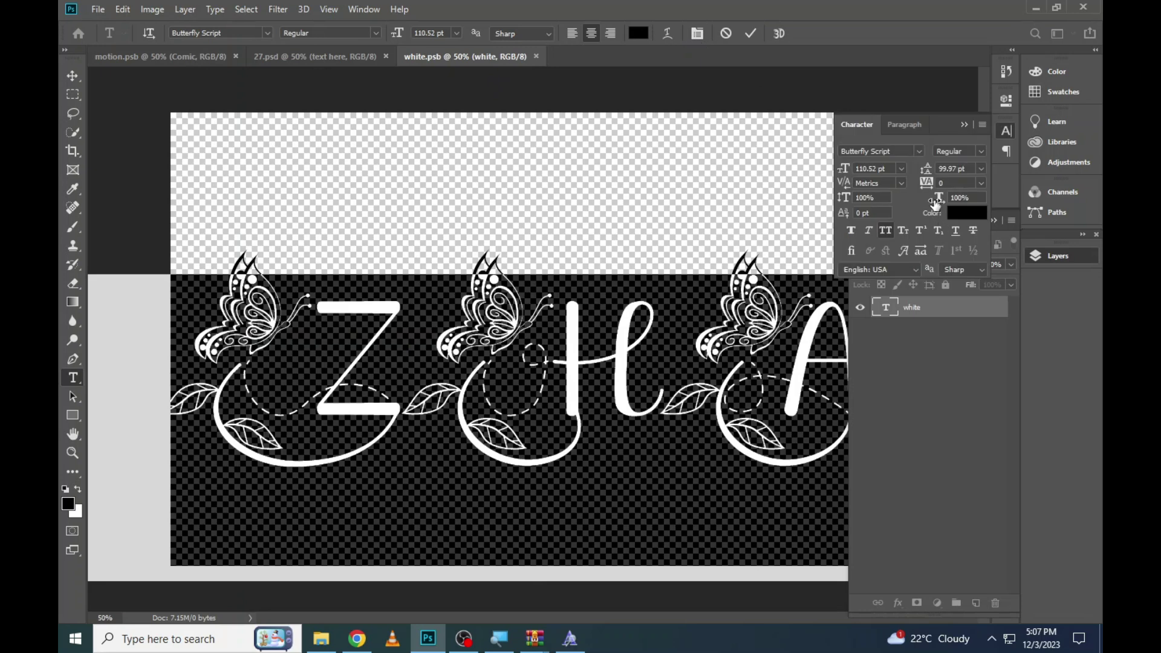
{"action": "left_click", "coordinate": [885, 230]}
{"action": "left_click", "coordinate": [564, 375]}
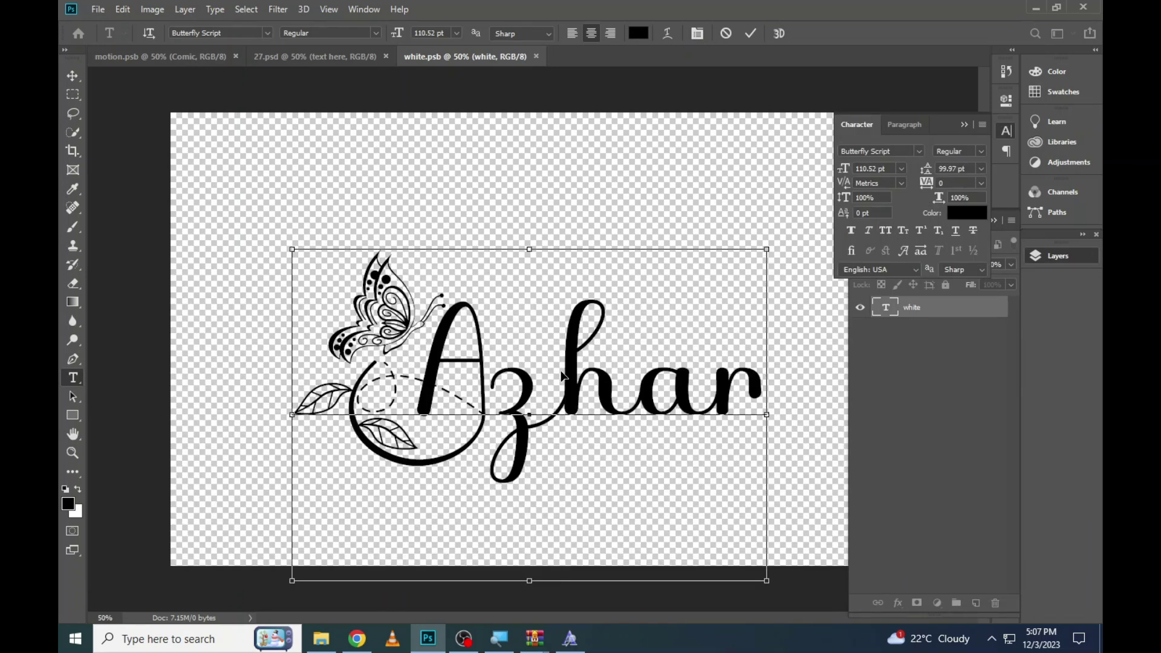
{"action": "key", "text": "ctrl+a"}
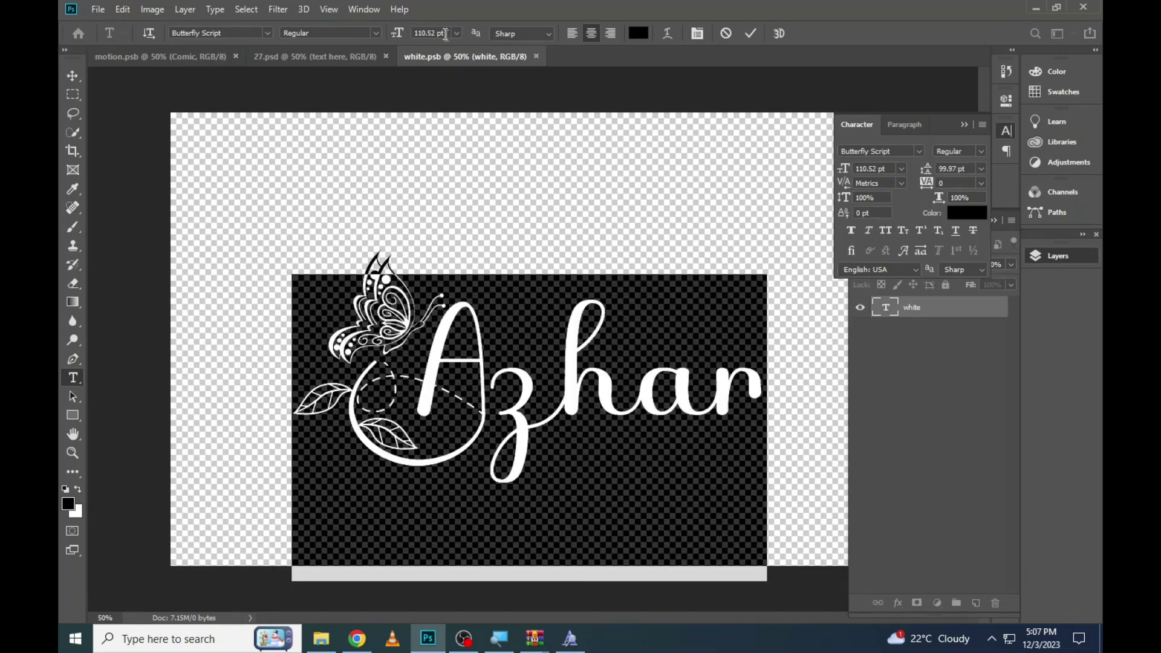
{"action": "left_click_drag", "start_coordinate": [398, 35], "coordinate": [414, 54]}
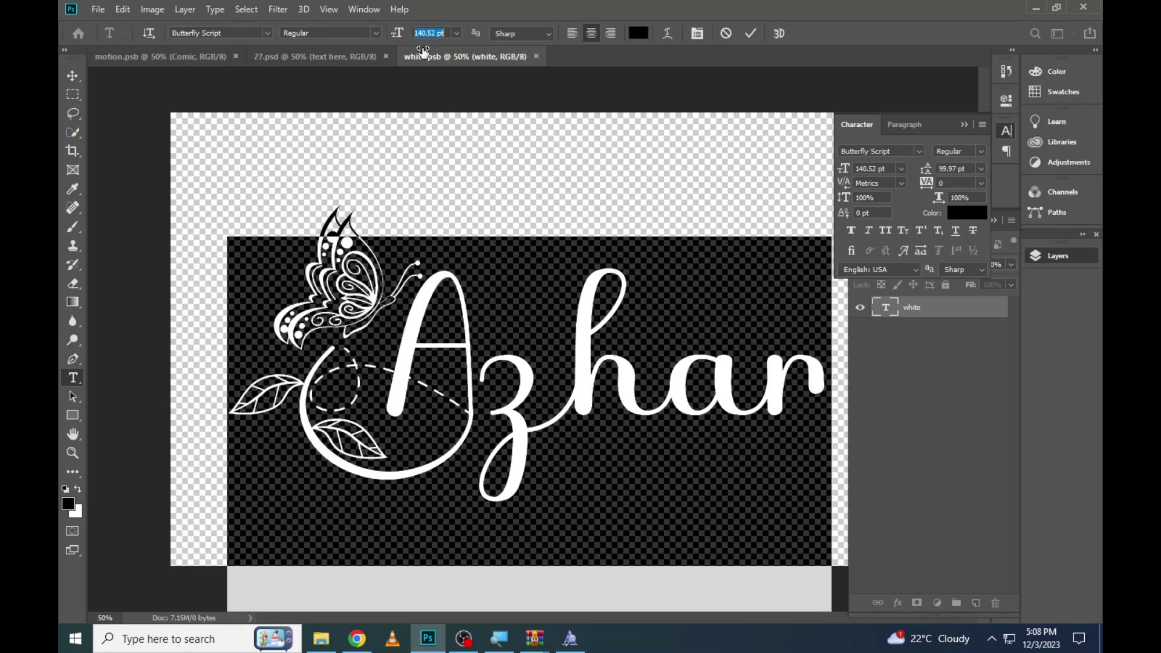
{"action": "key", "text": "ctrl+Return"}
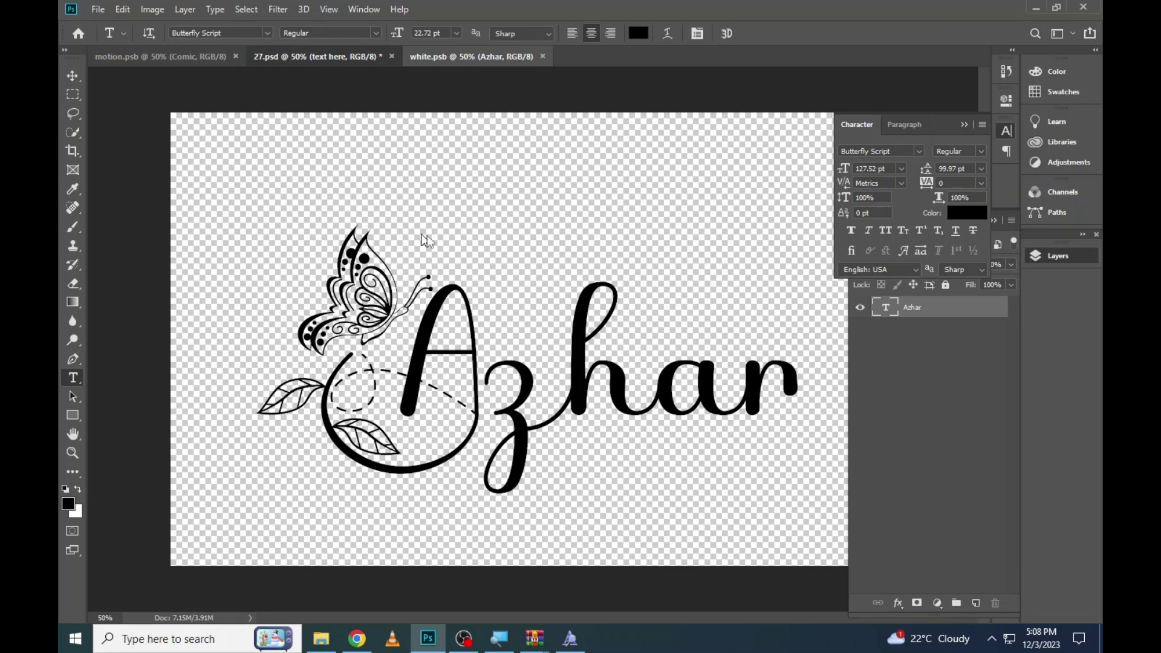
{"action": "key", "text": "ctrl+shift+Tab"}
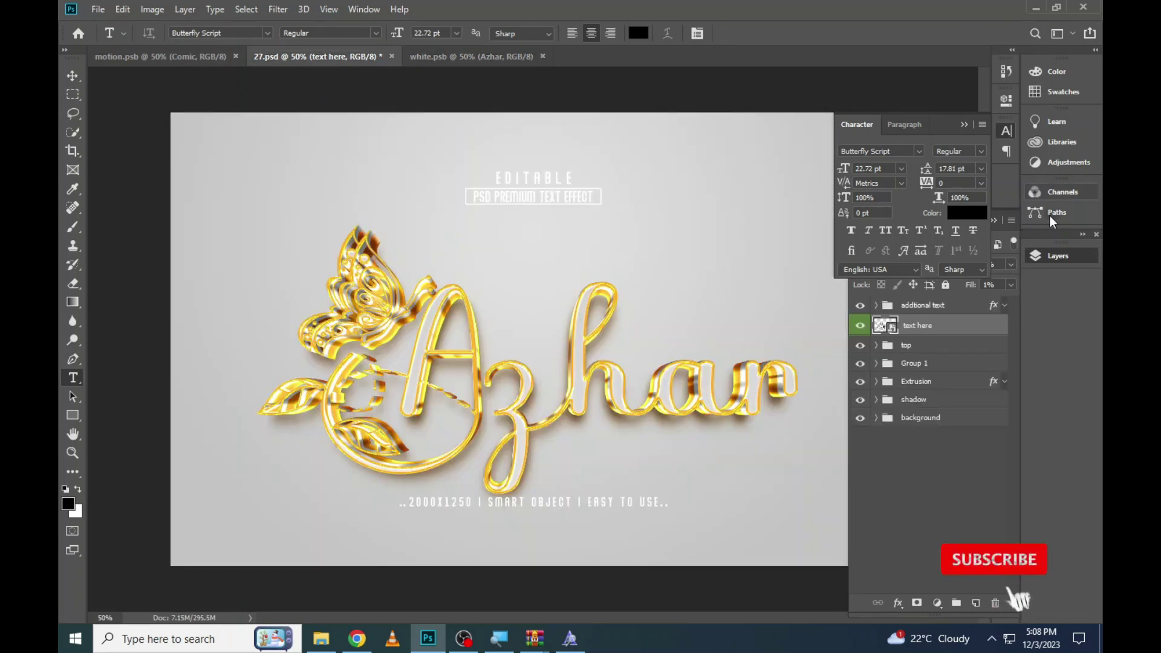
Collapse the Layers and Character panels, zoom into the gold Azhar lettering, then fit on screen
{"action": "left_click", "coordinate": [1049, 253]}
{"action": "left_click", "coordinate": [1006, 130]}
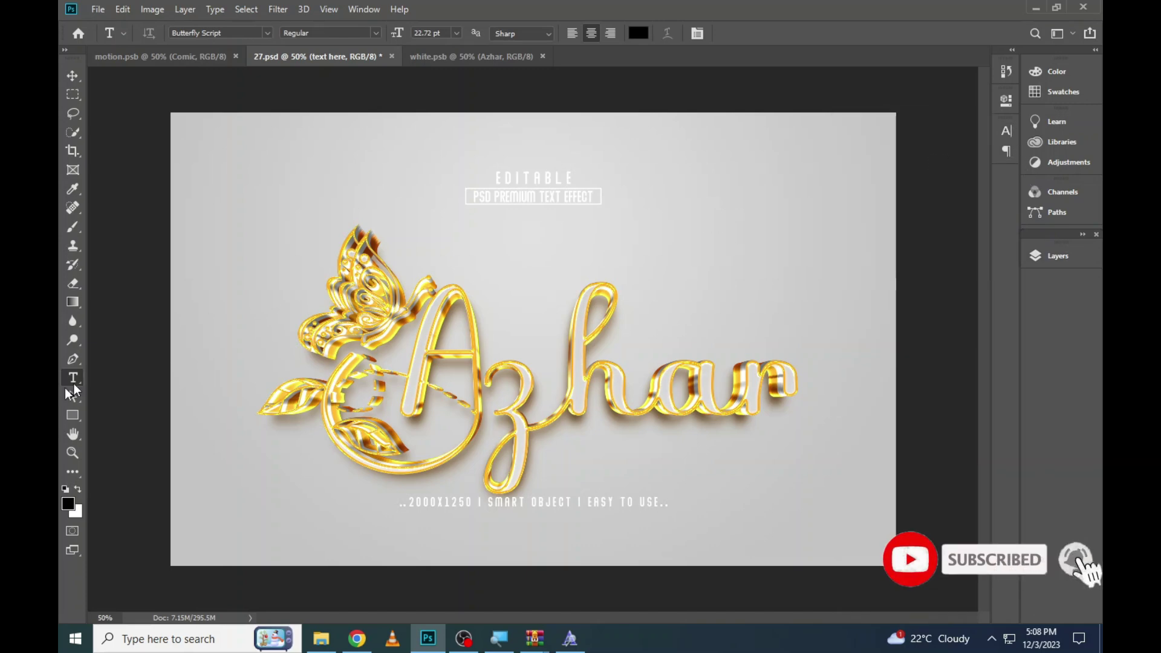
{"action": "left_click", "coordinate": [73, 453]}
{"action": "left_click", "coordinate": [389, 352]}
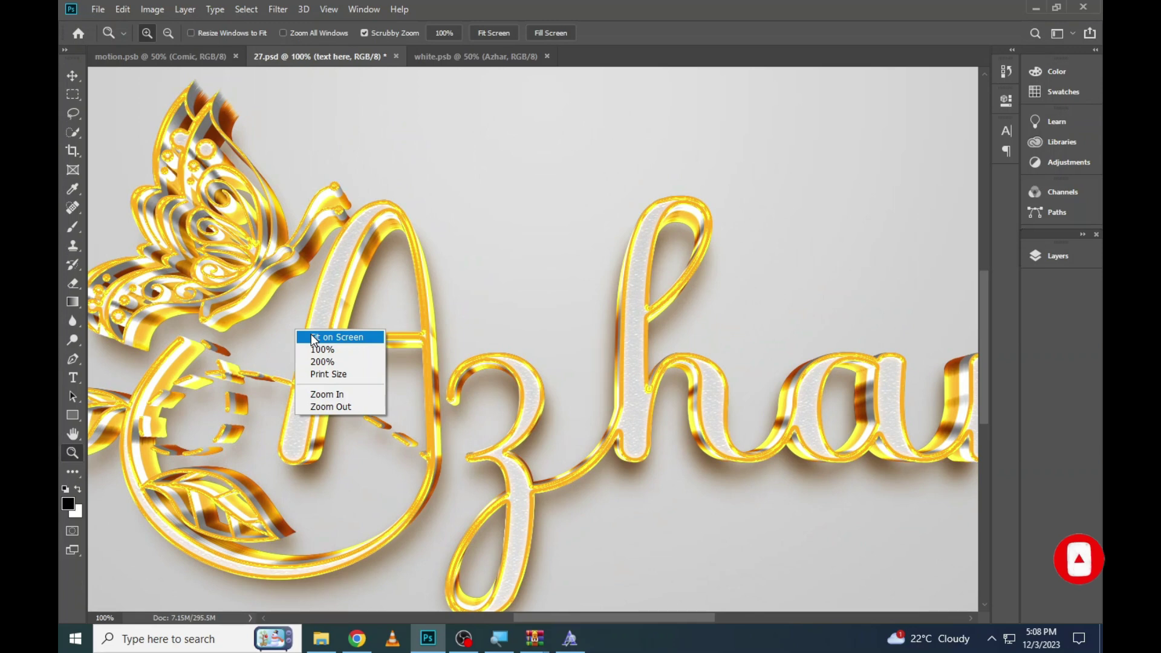
{"action": "left_click", "coordinate": [320, 337]}
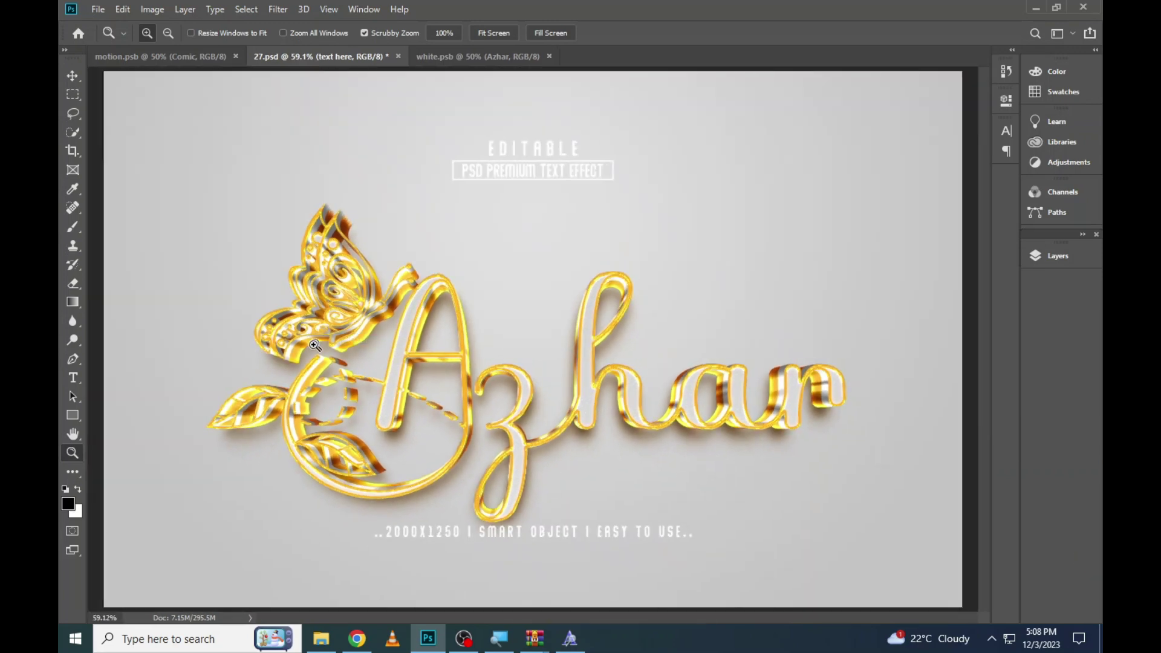
Close the gold 27.psd template without saving and bring the template folder back
{"action": "left_click", "coordinate": [398, 56]}
{"action": "left_click", "coordinate": [586, 244]}
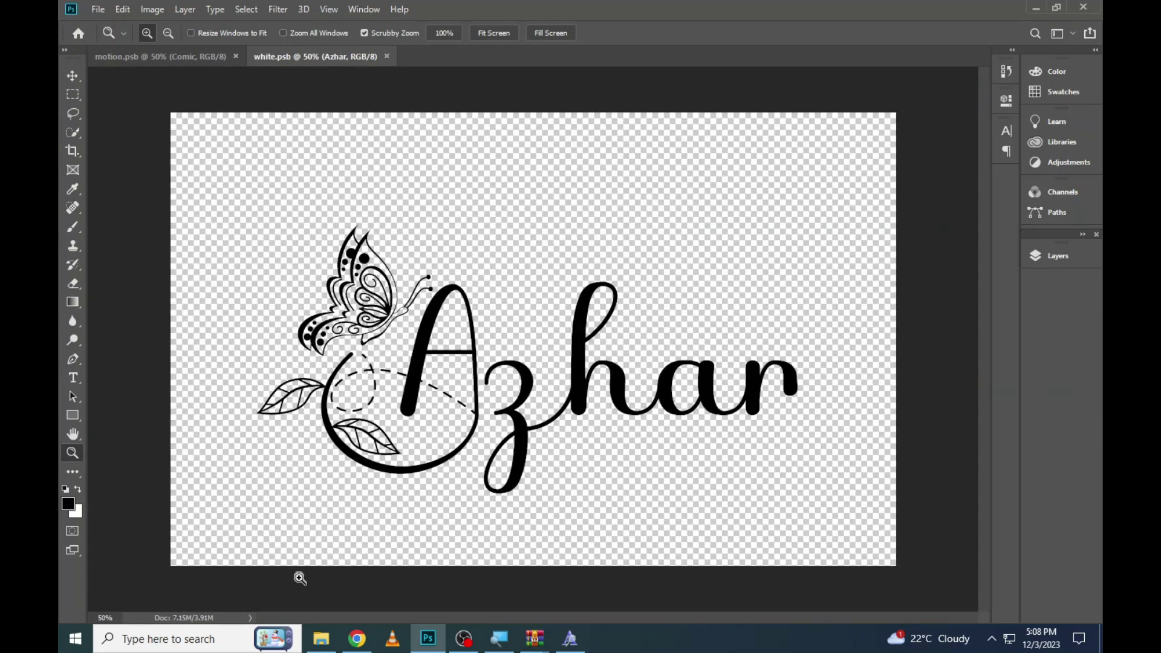
{"action": "left_click", "coordinate": [321, 638]}
Open 41.psd from the File Explorer template folder, showing the red LUCKY chrome effect
{"action": "left_click", "coordinate": [393, 200]}
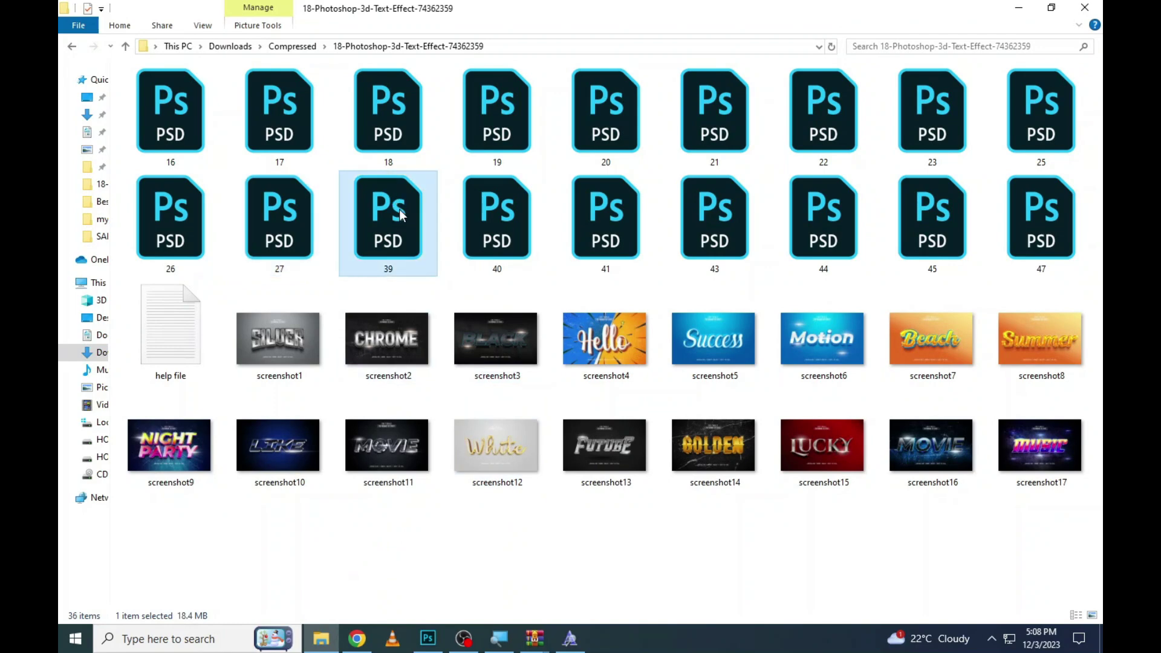
{"action": "left_click", "coordinate": [508, 222]}
{"action": "left_click", "coordinate": [592, 232]}
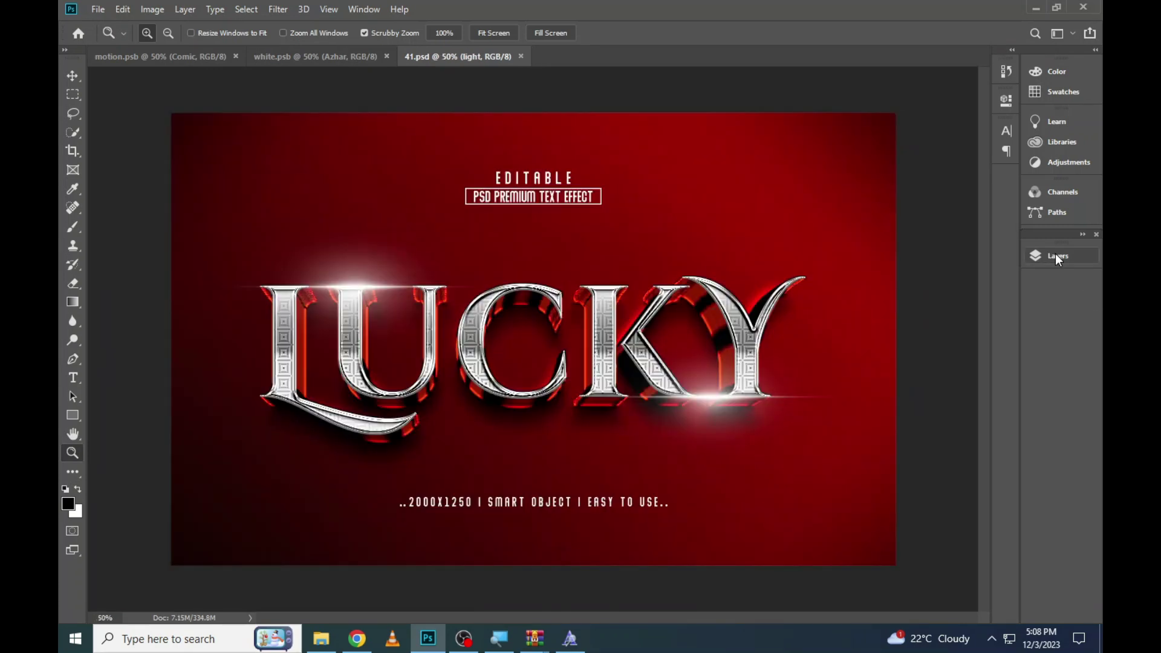
Open the Place your design here smart object and replace LUCKY with AYESHA
{"action": "left_click", "coordinate": [1062, 256]}
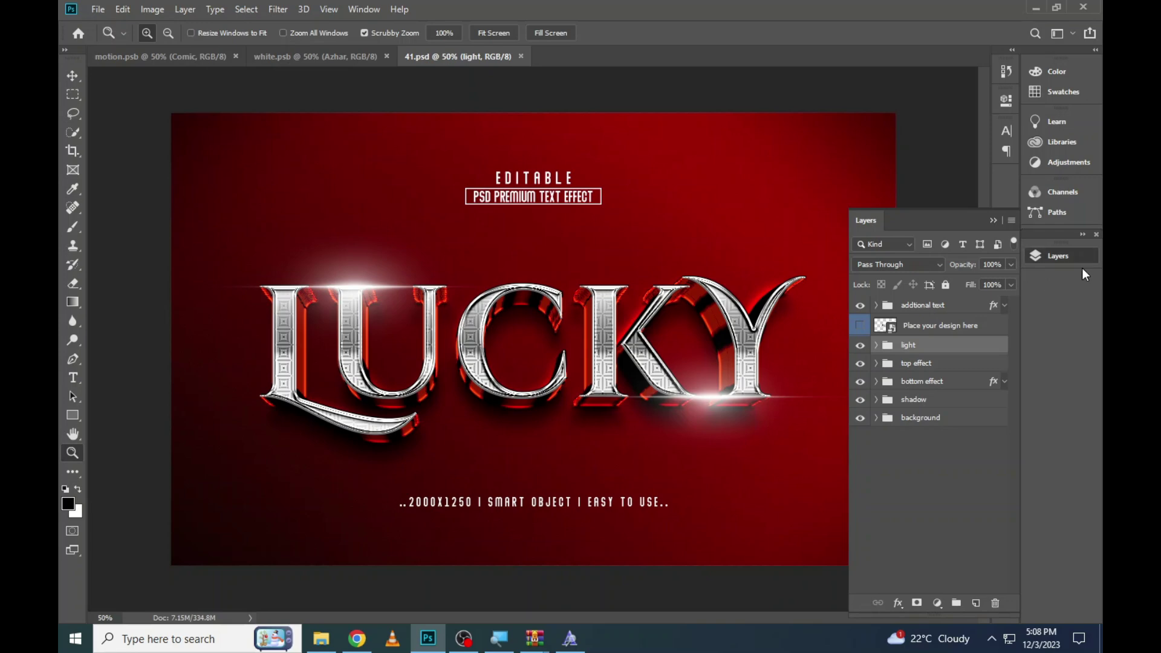
{"action": "double_click", "coordinate": [886, 326]}
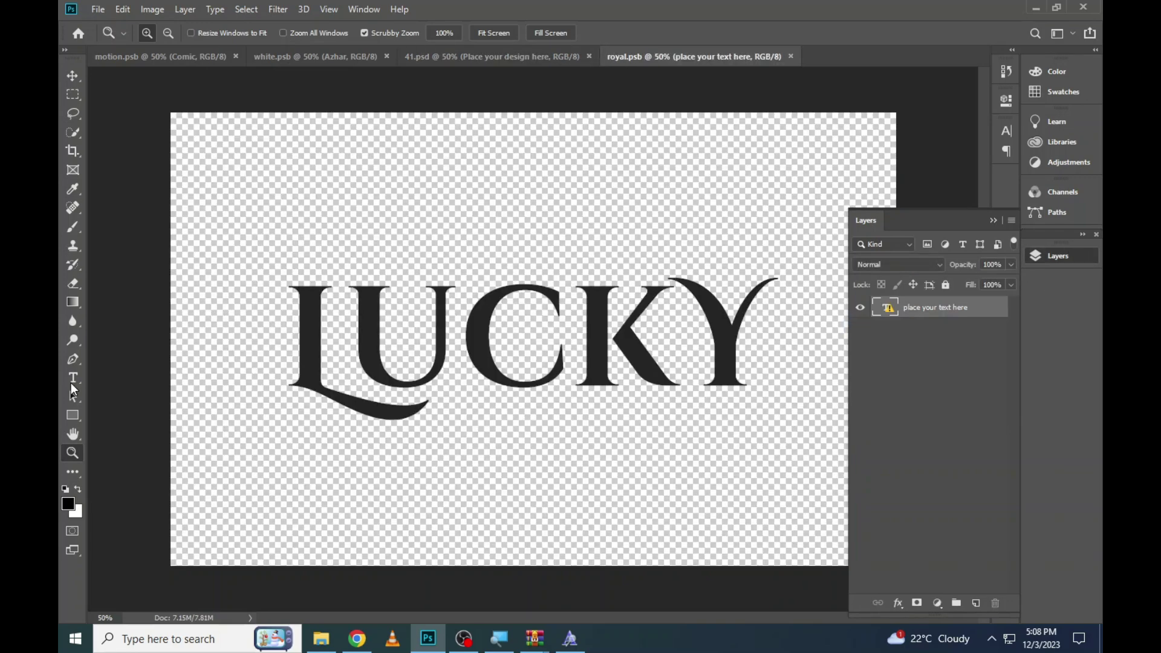
{"action": "left_click", "coordinate": [72, 380]}
{"action": "left_click", "coordinate": [417, 338]}
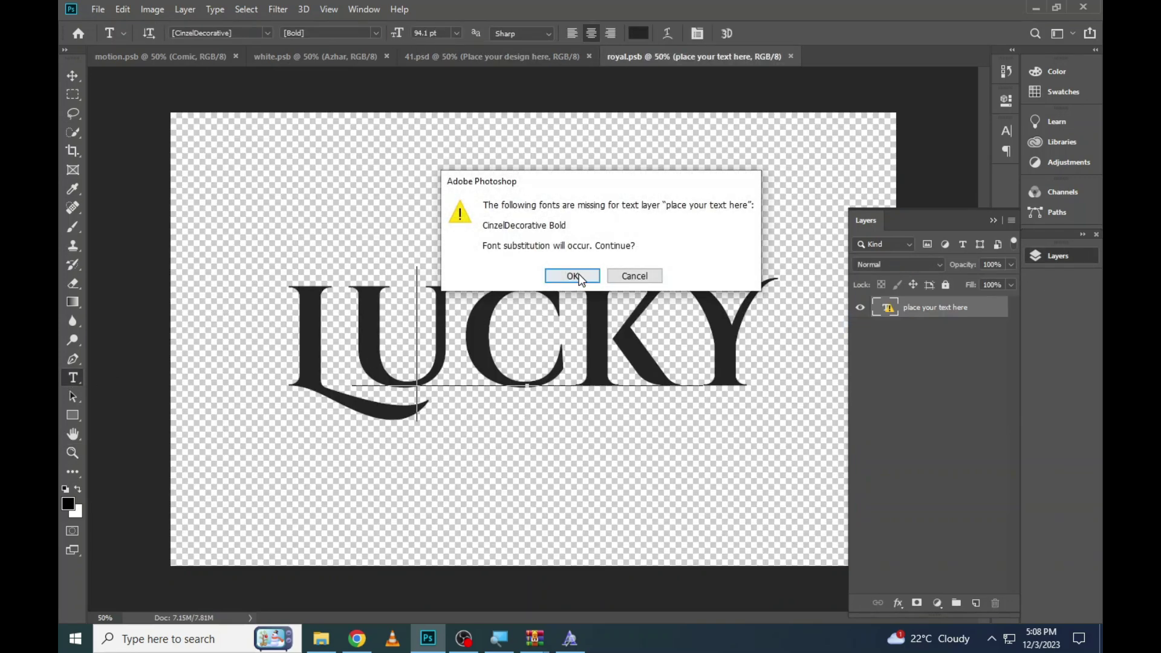
{"action": "left_click", "coordinate": [572, 276]}
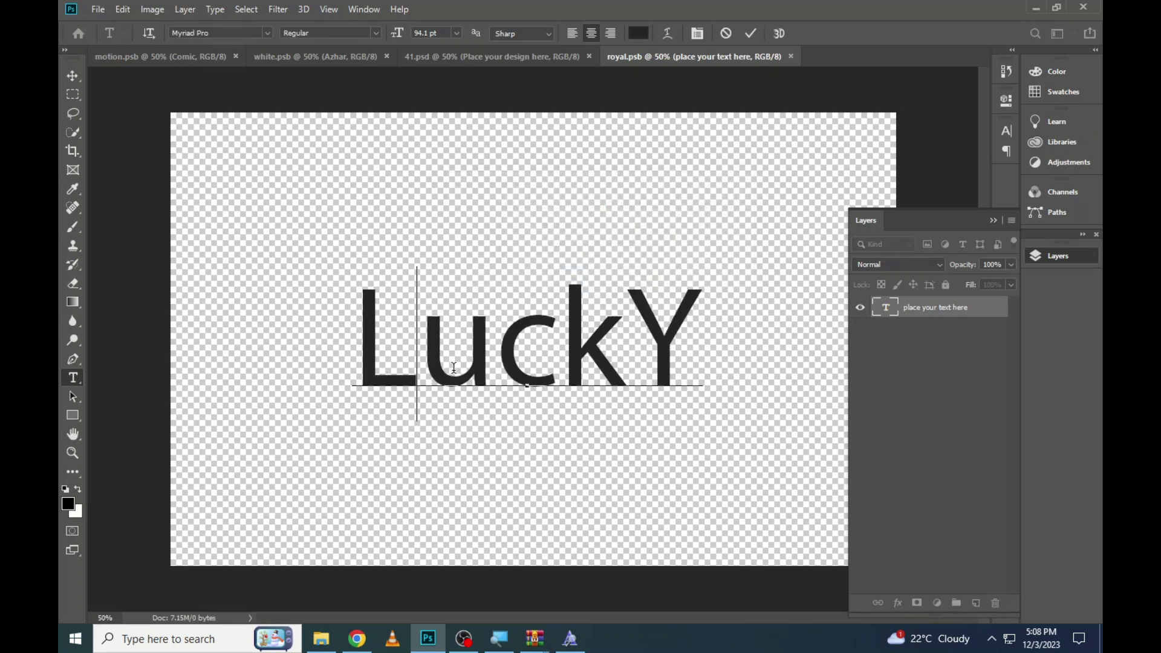
{"action": "key", "text": "ctrl+a"}
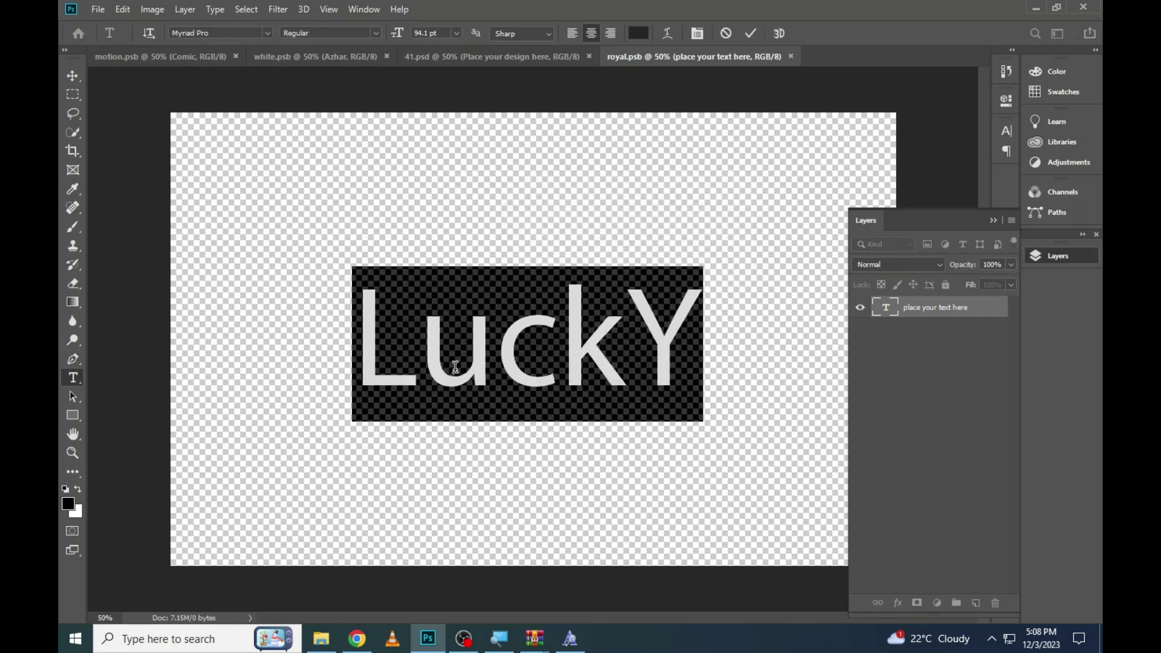
{"action": "type", "text": "AYESHA"}
{"action": "key", "text": "ctrl+a"}
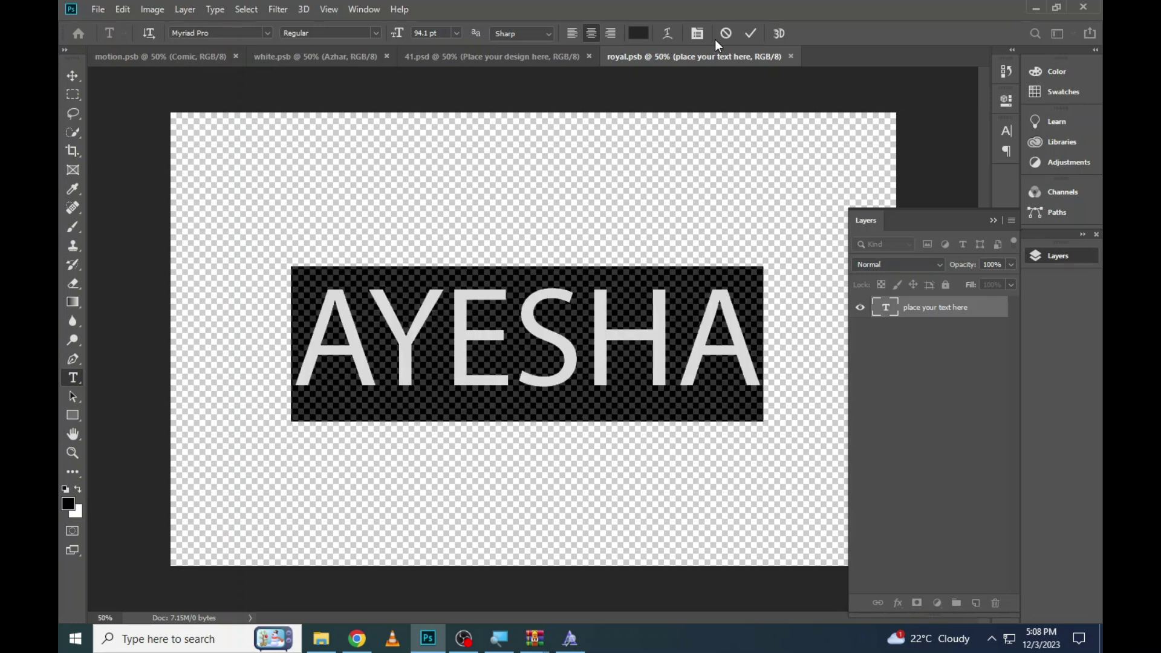
Set the AYESHA text in the Nathan Gilbert font
{"action": "left_click", "coordinate": [697, 33]}
{"action": "left_click", "coordinate": [602, 320]}
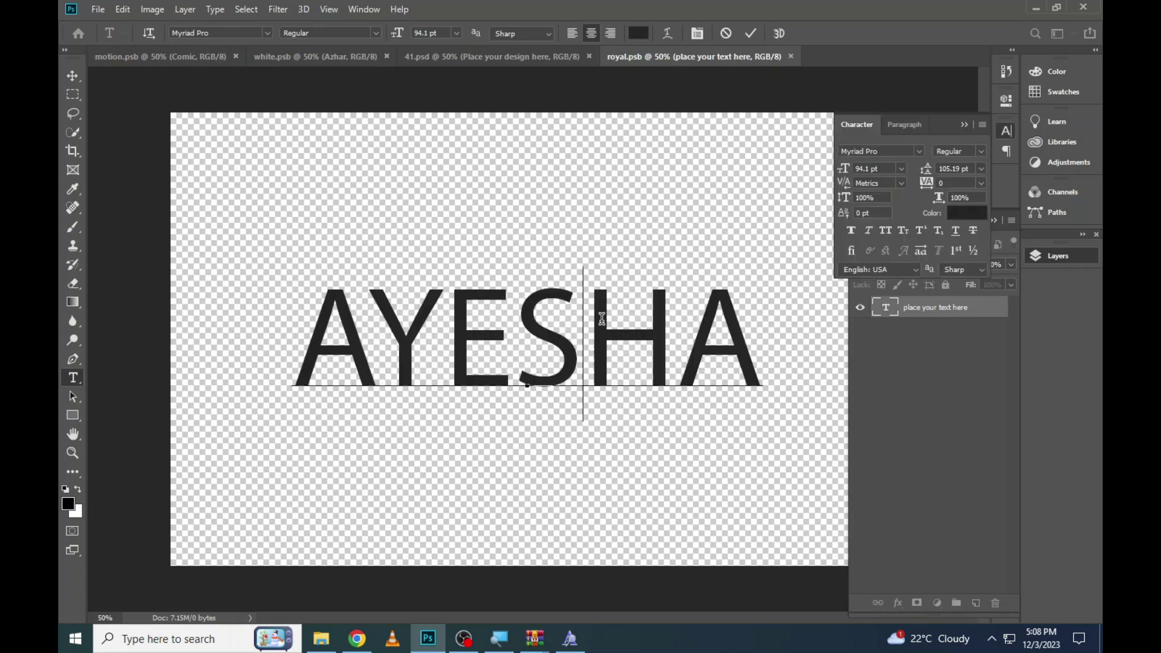
{"action": "key", "text": "ctrl+a"}
{"action": "left_click", "coordinate": [231, 32]}
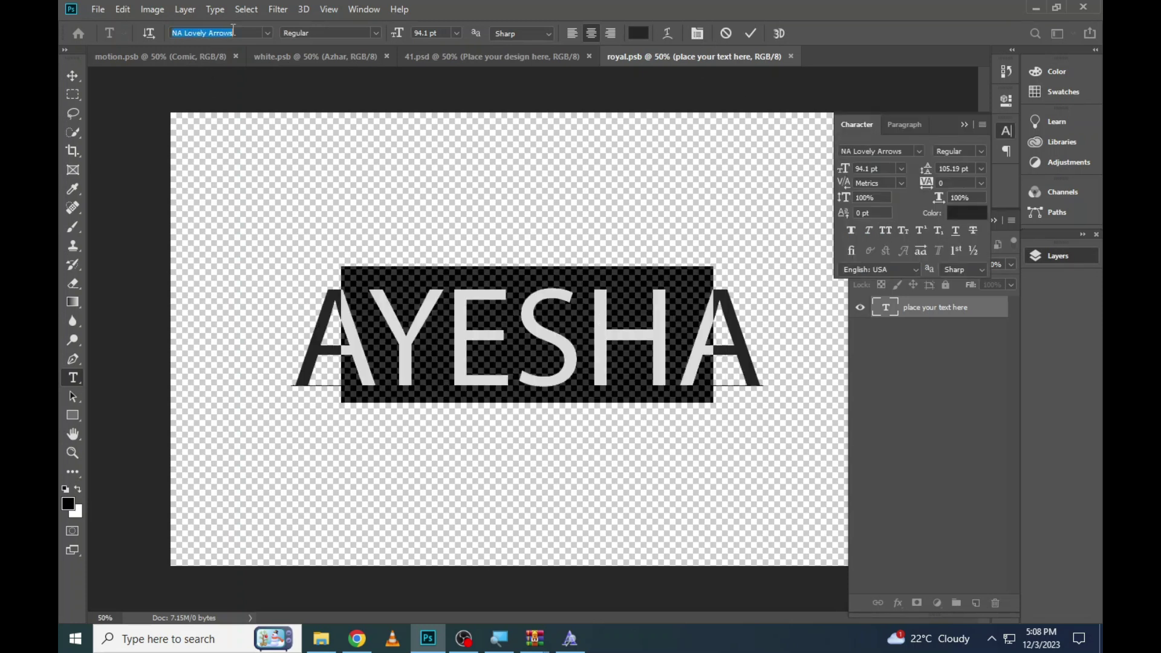
{"action": "scroll", "coordinate": [232, 33], "scroll_direction": "down", "scroll_amount": 3}
{"action": "scroll", "coordinate": [233, 32], "scroll_direction": "down", "scroll_amount": 1}
{"action": "scroll", "coordinate": [233, 33], "scroll_direction": "down", "scroll_amount": 1}
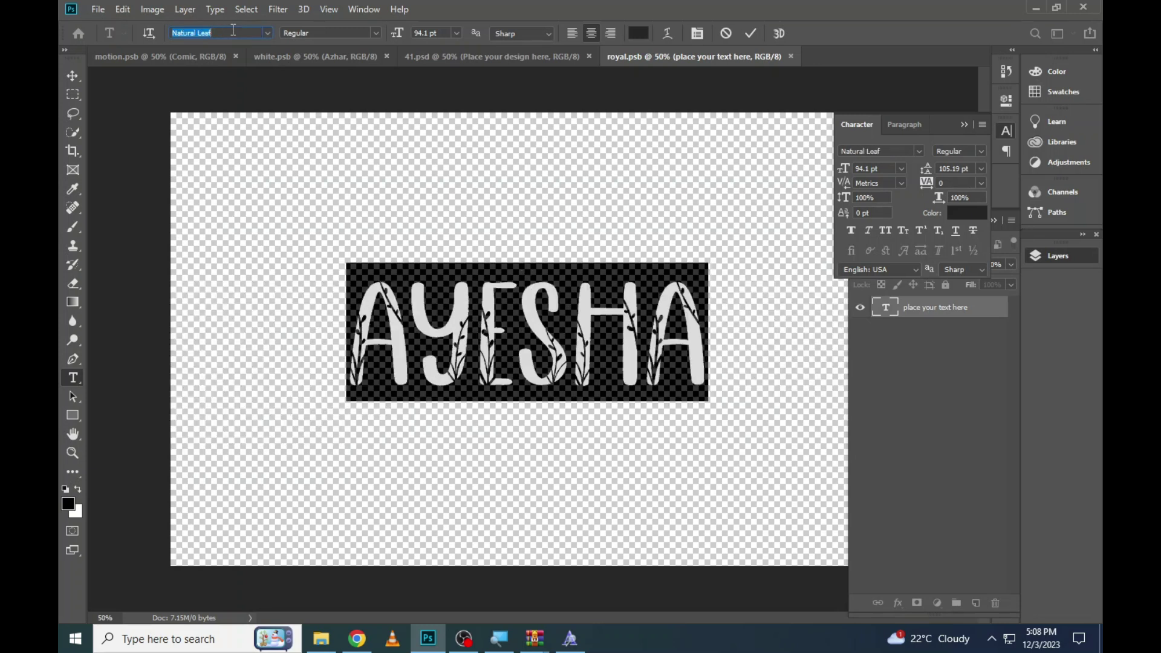
{"action": "scroll", "coordinate": [233, 33], "scroll_direction": "down", "scroll_amount": 1}
{"action": "scroll", "coordinate": [233, 33], "scroll_direction": "down", "scroll_amount": 1}
{"action": "left_click", "coordinate": [448, 360]}
{"action": "key", "text": "ctrl+a"}
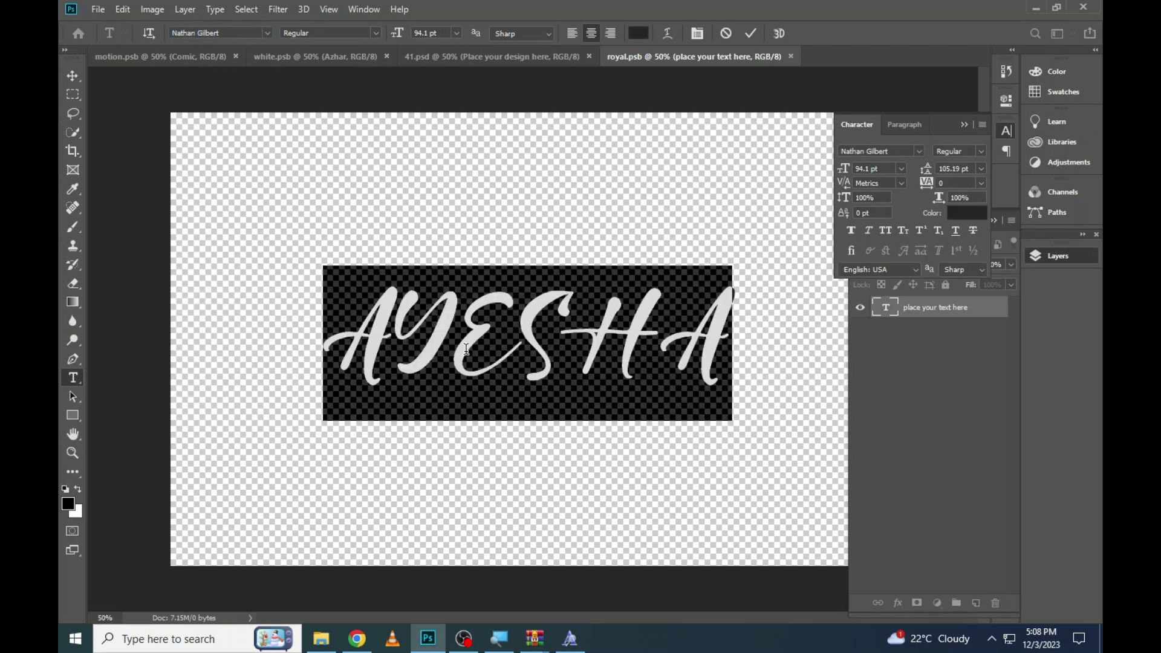
Turn off all caps so it reads Ayesha, set 144.1 pt, and commit
{"action": "left_click", "coordinate": [570, 326]}
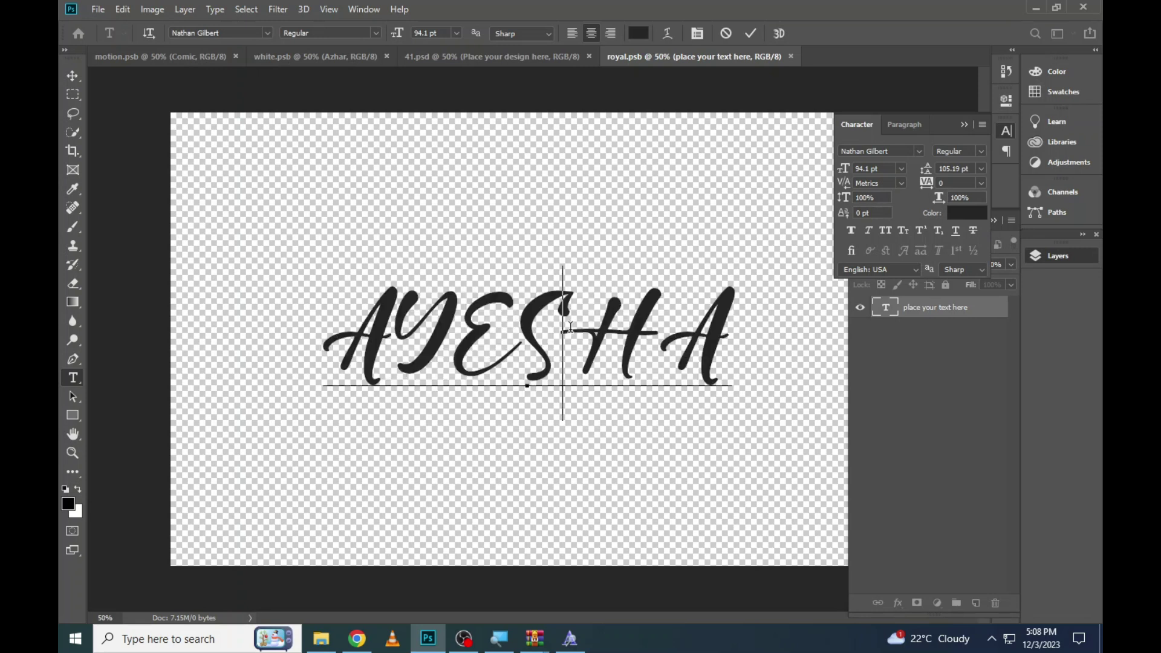
{"action": "key", "text": "ctrl+shift+k"}
{"action": "key", "text": "ctrl+a"}
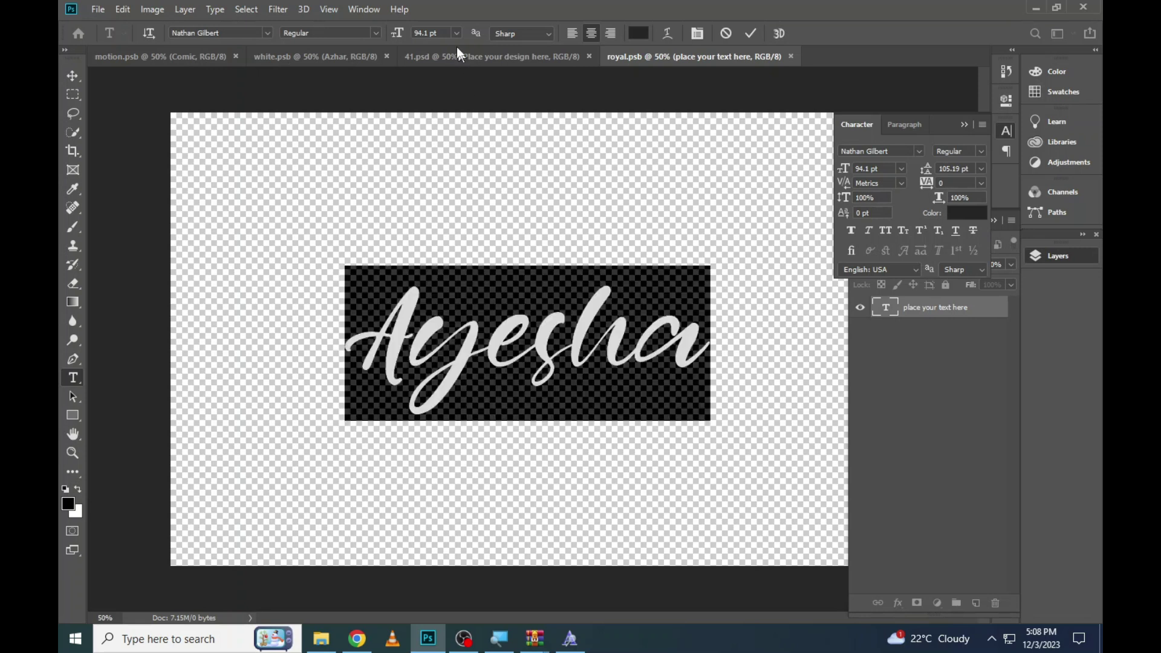
{"action": "left_click_drag", "start_coordinate": [405, 35], "coordinate": [442, 64]}
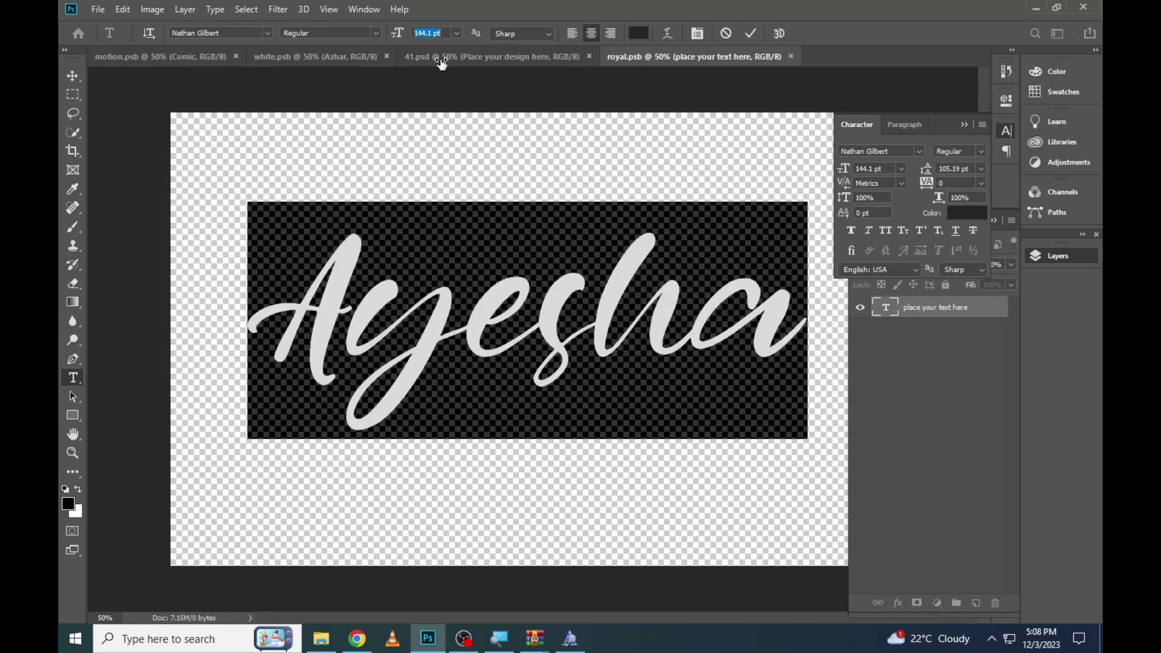
{"action": "key", "text": "Return"}
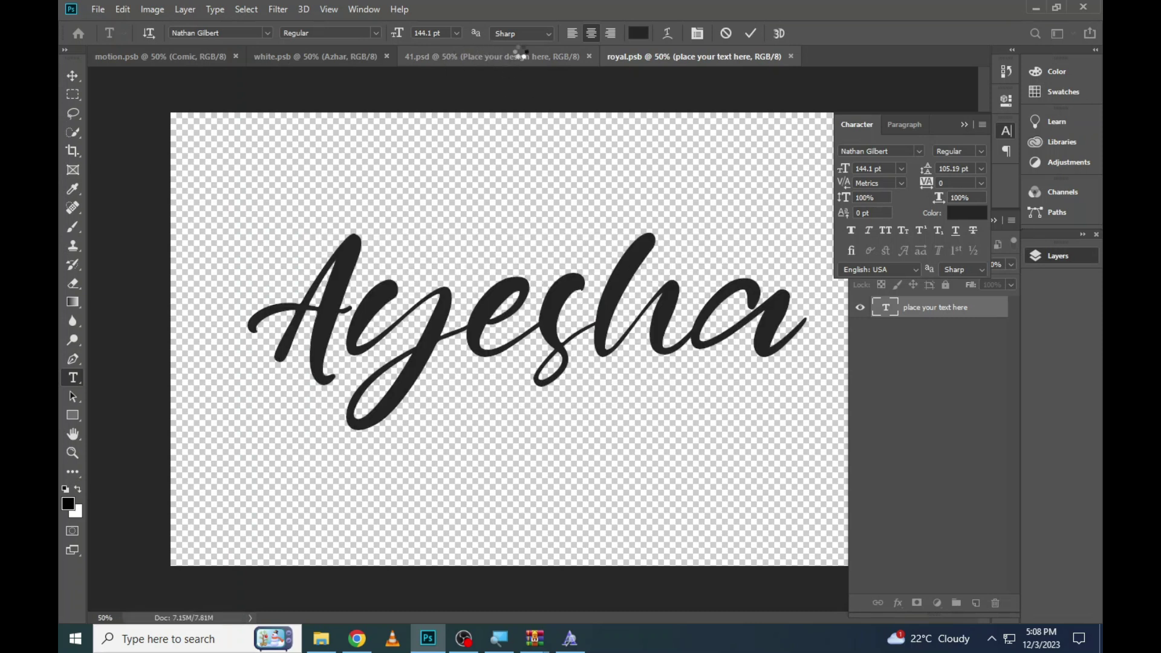
{"action": "left_click", "coordinate": [521, 57]}
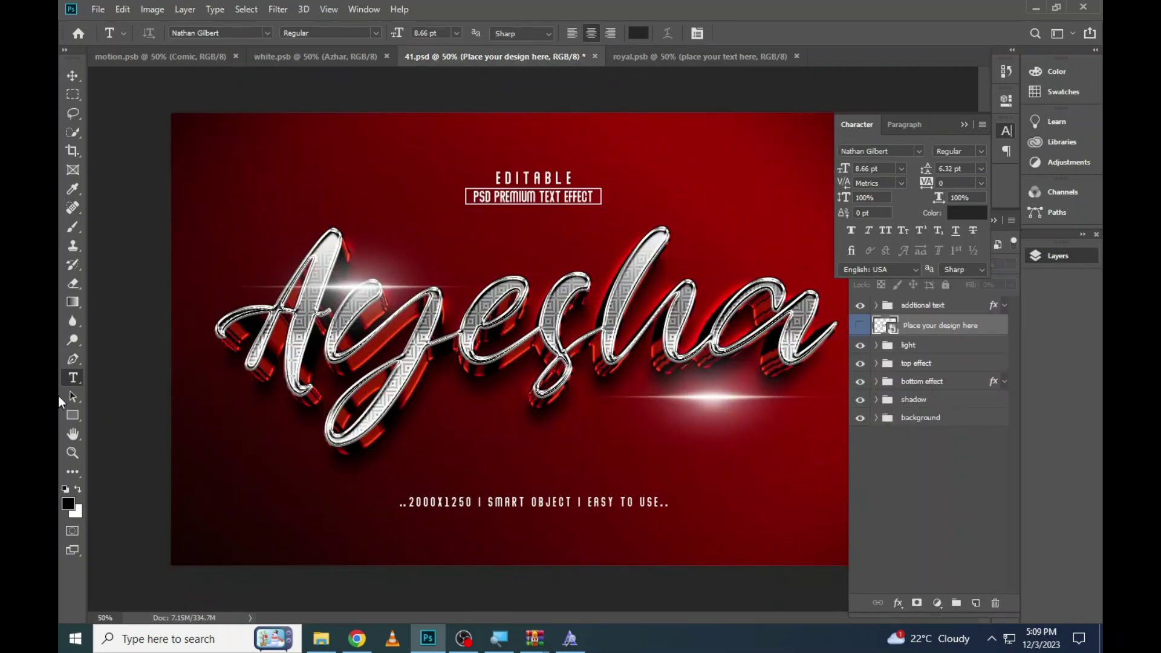
Collapse the Character and Layers panels, zoom on Ayesha, fit on screen, and close 41.psd
{"action": "left_click", "coordinate": [1002, 133]}
{"action": "left_click", "coordinate": [1043, 260]}
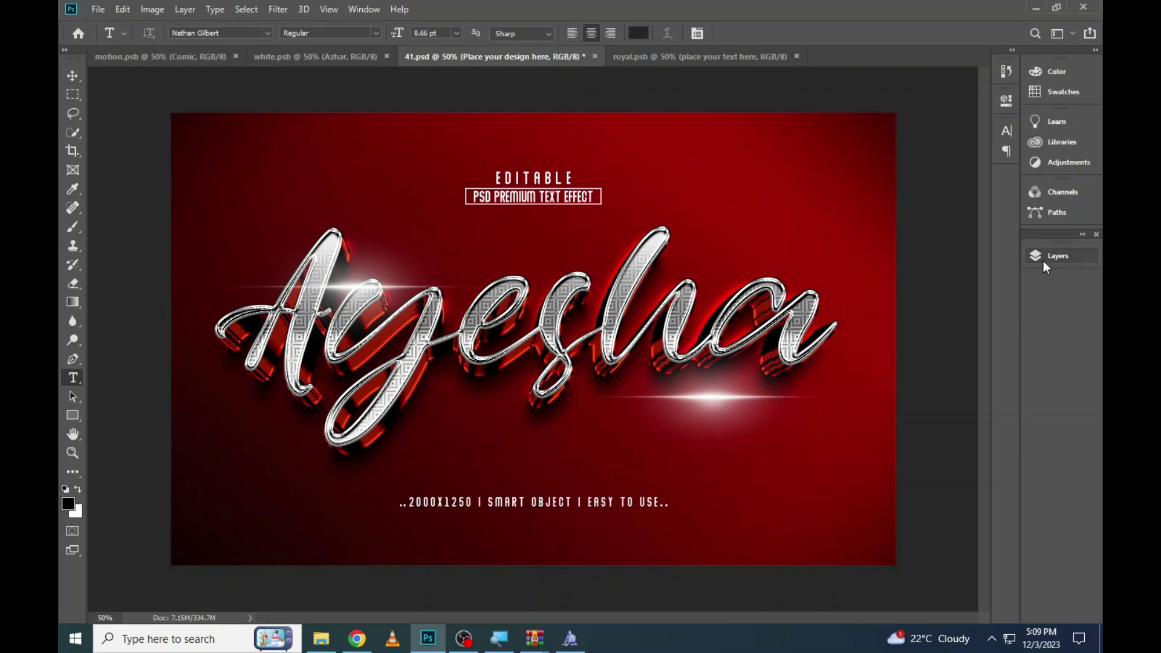
{"action": "left_click", "coordinate": [71, 452]}
{"action": "left_click", "coordinate": [523, 362]}
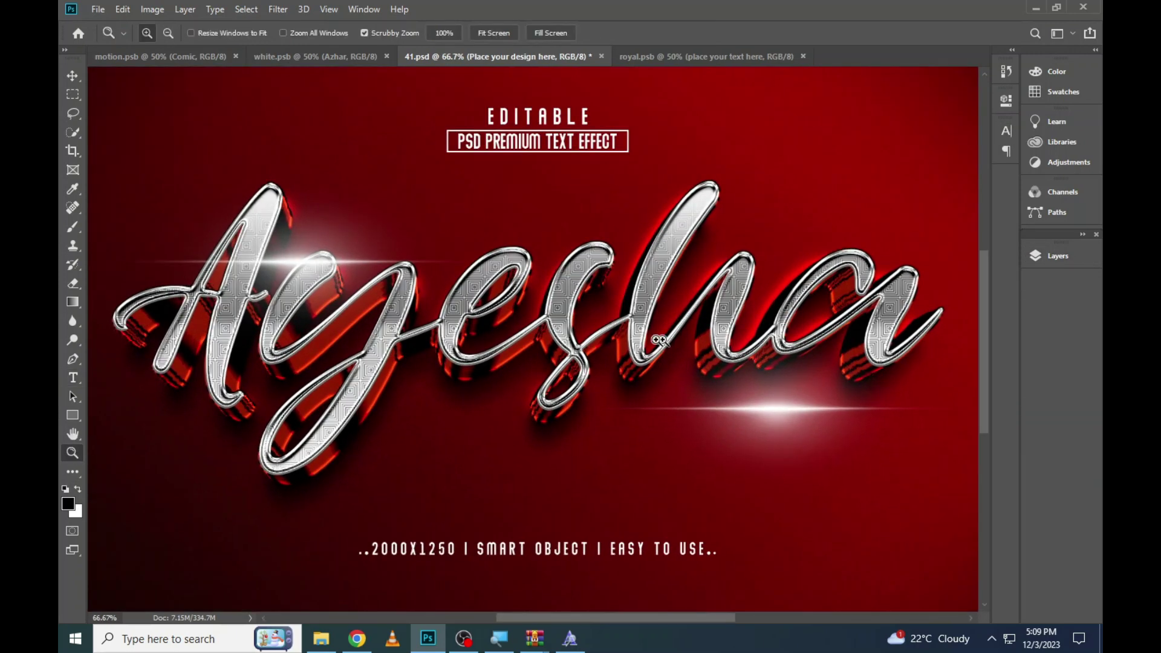
{"action": "right_click", "coordinate": [314, 296]}
{"action": "left_click", "coordinate": [324, 305]}
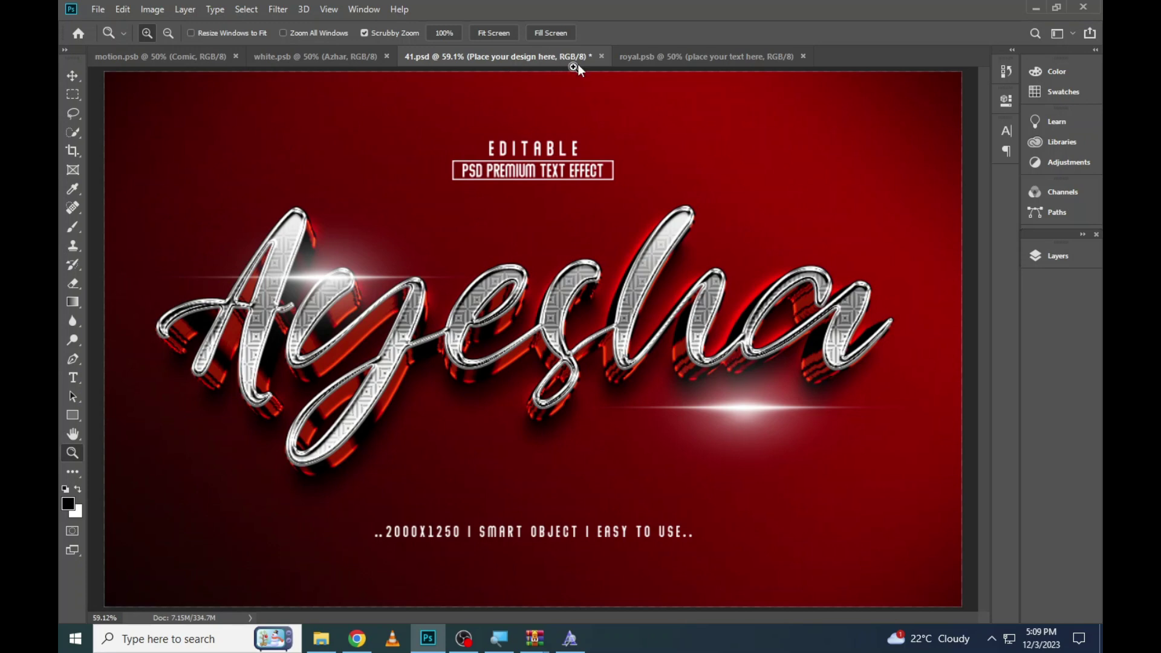
{"action": "left_click", "coordinate": [601, 56]}
Discard changes to 41.psd, close royal.psb, and open 43.psd from the template folder
{"action": "left_click", "coordinate": [575, 241]}
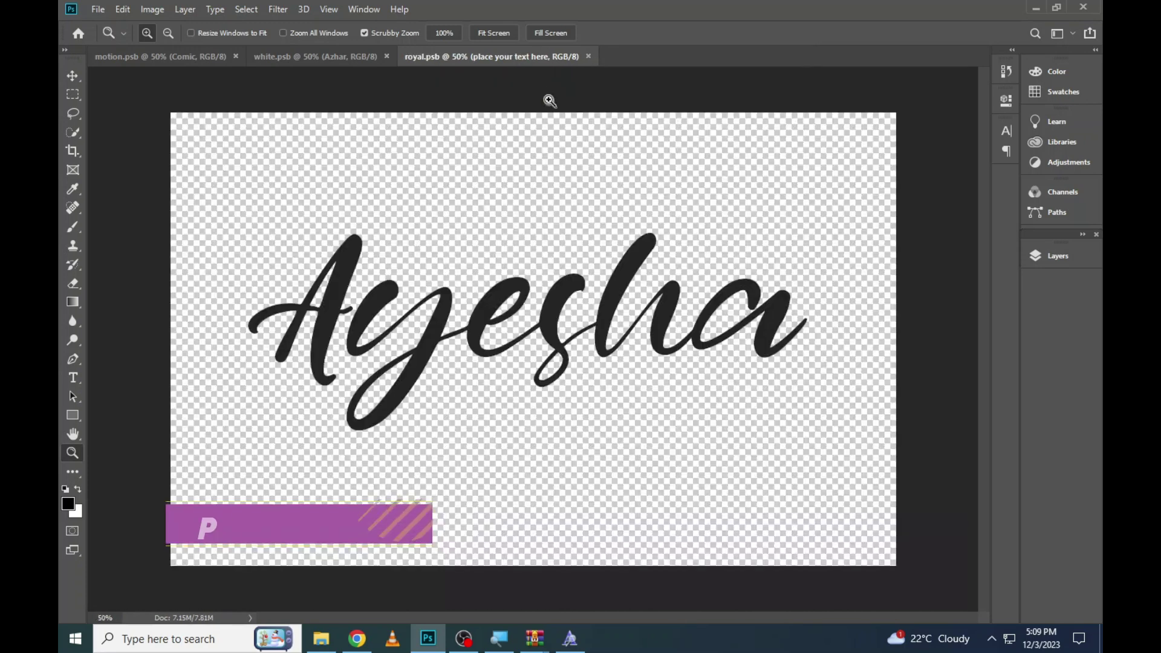
{"action": "left_click", "coordinate": [588, 56]}
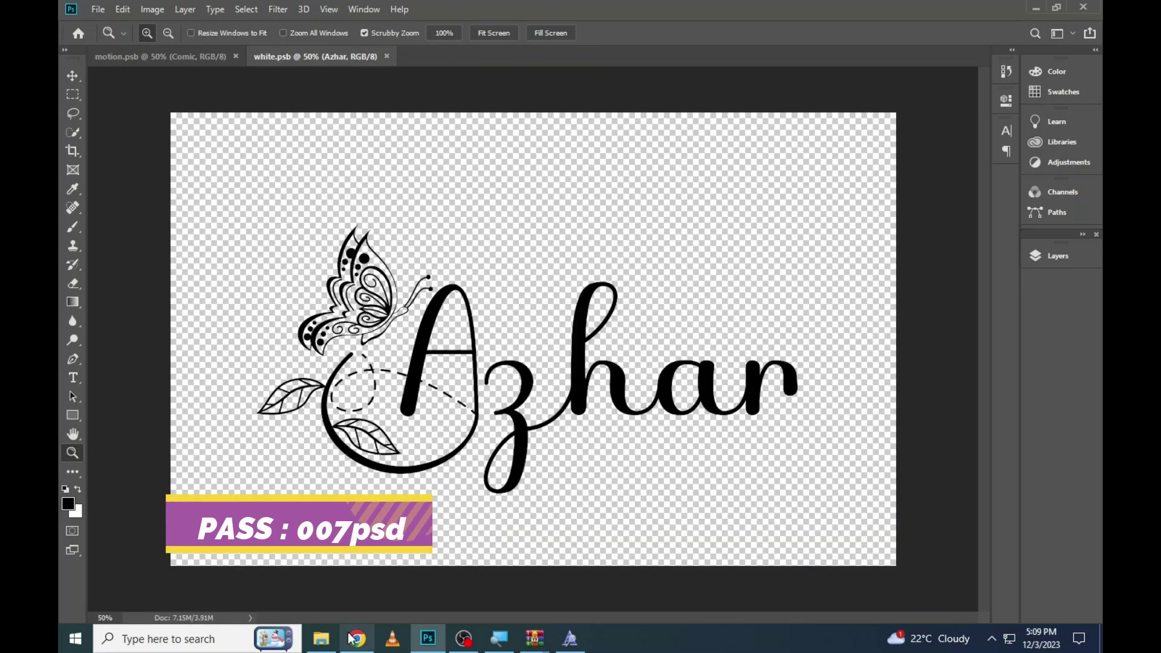
{"action": "left_click", "coordinate": [321, 638]}
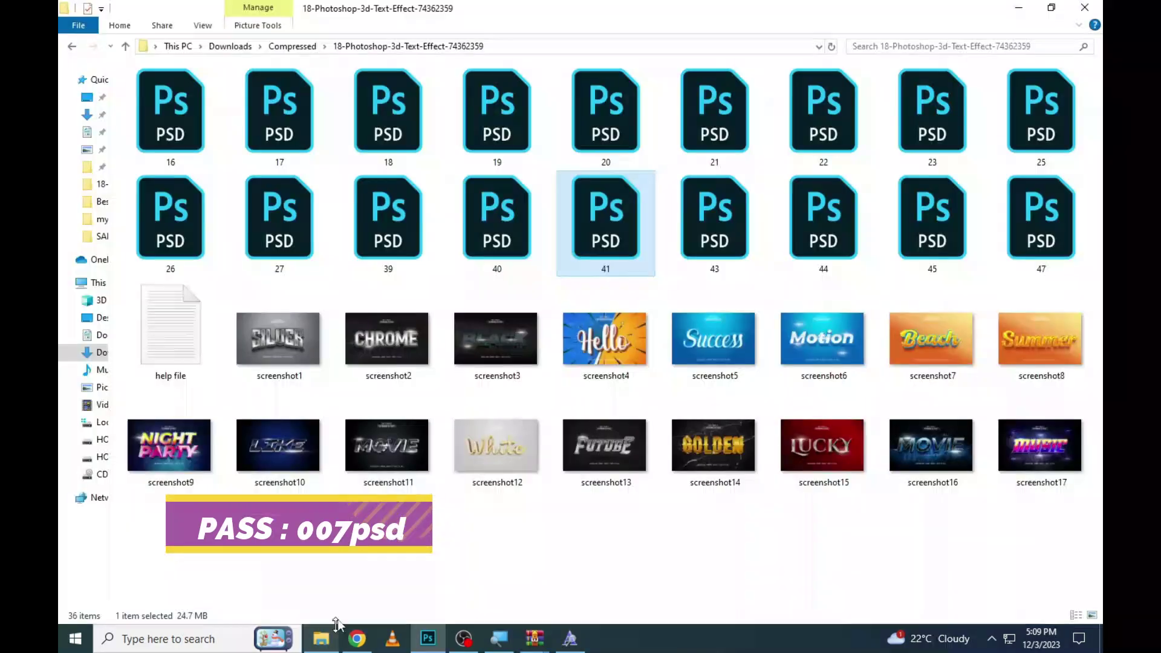
{"action": "double_click", "coordinate": [700, 215]}
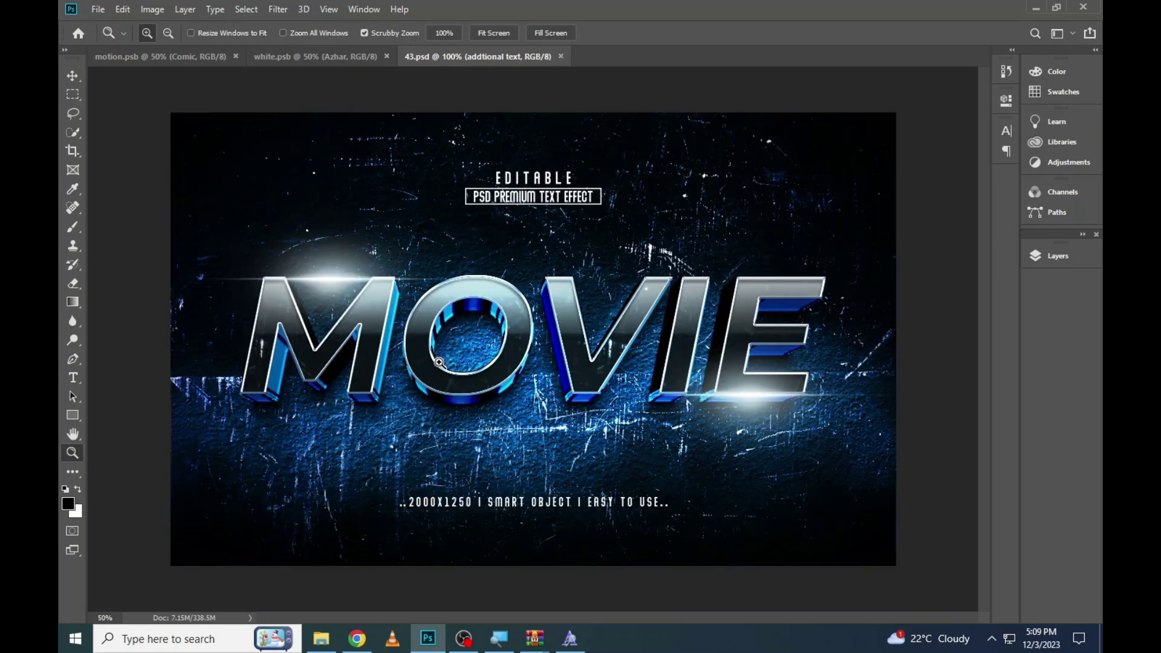
Open template 43's text smart object and replace MOVIE with AZHAR
{"action": "left_click", "coordinate": [1056, 258]}
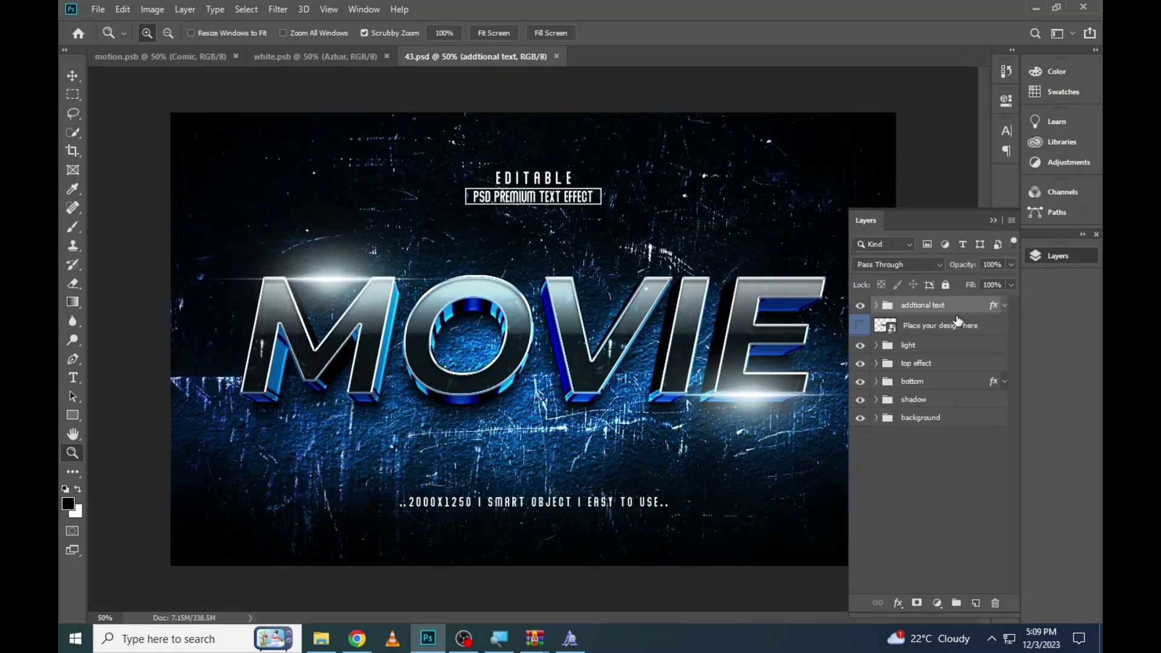
{"action": "double_click", "coordinate": [890, 337]}
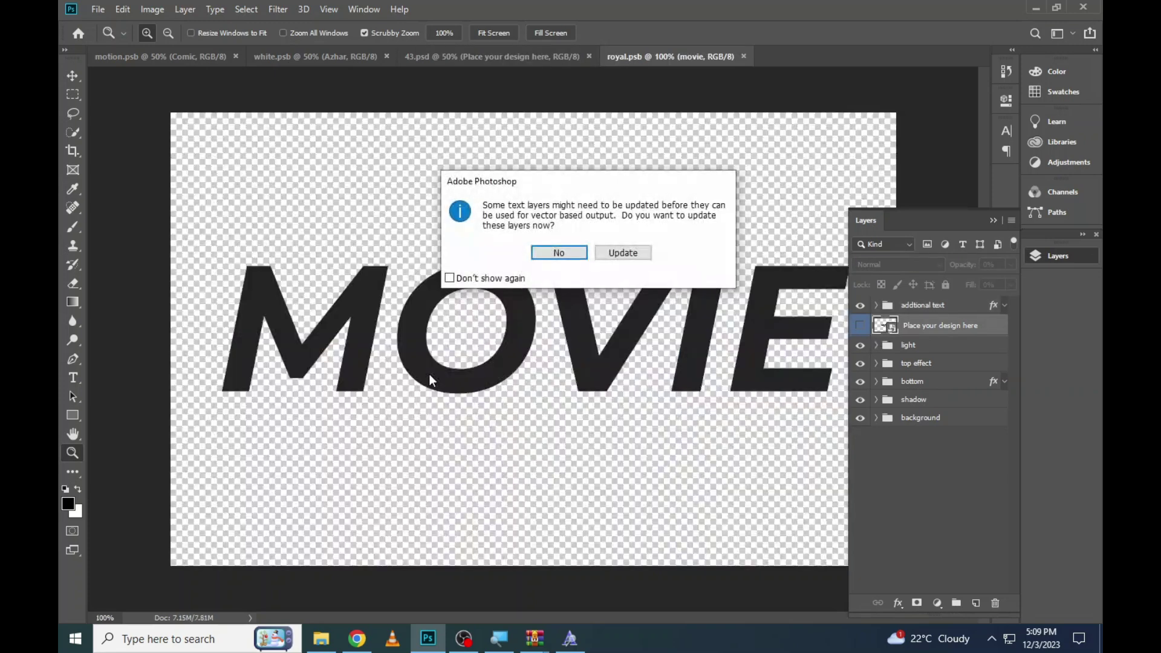
{"action": "left_click", "coordinate": [612, 259]}
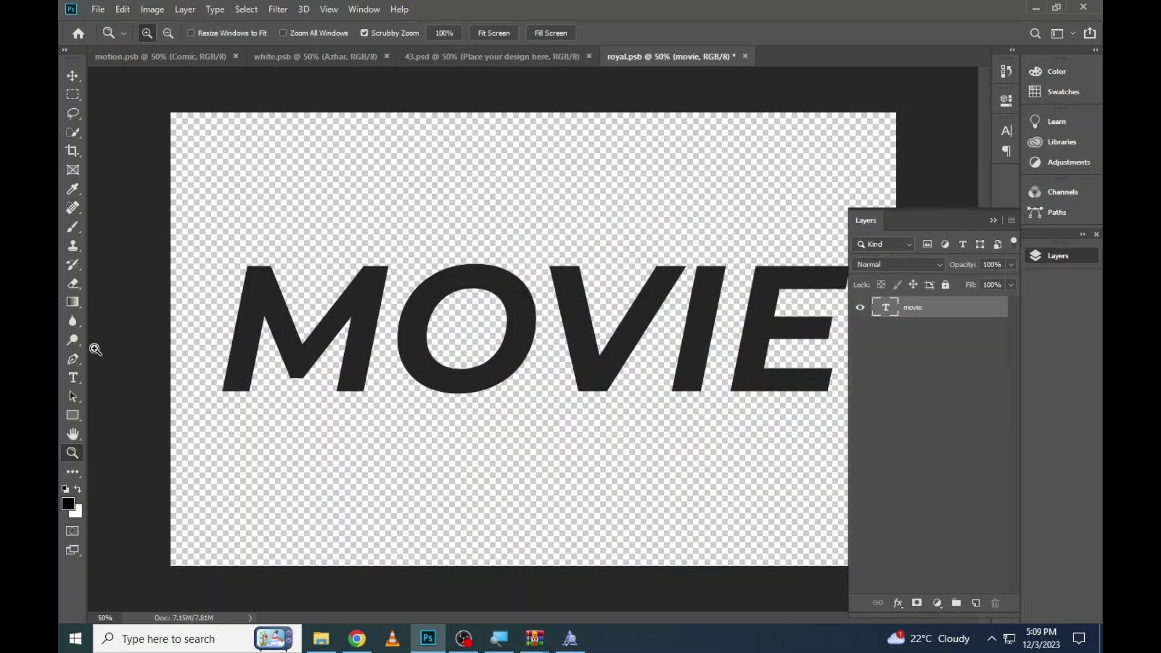
{"action": "left_click", "coordinate": [73, 378]}
{"action": "left_click", "coordinate": [440, 347]}
{"action": "key", "text": "ctrl+a"}
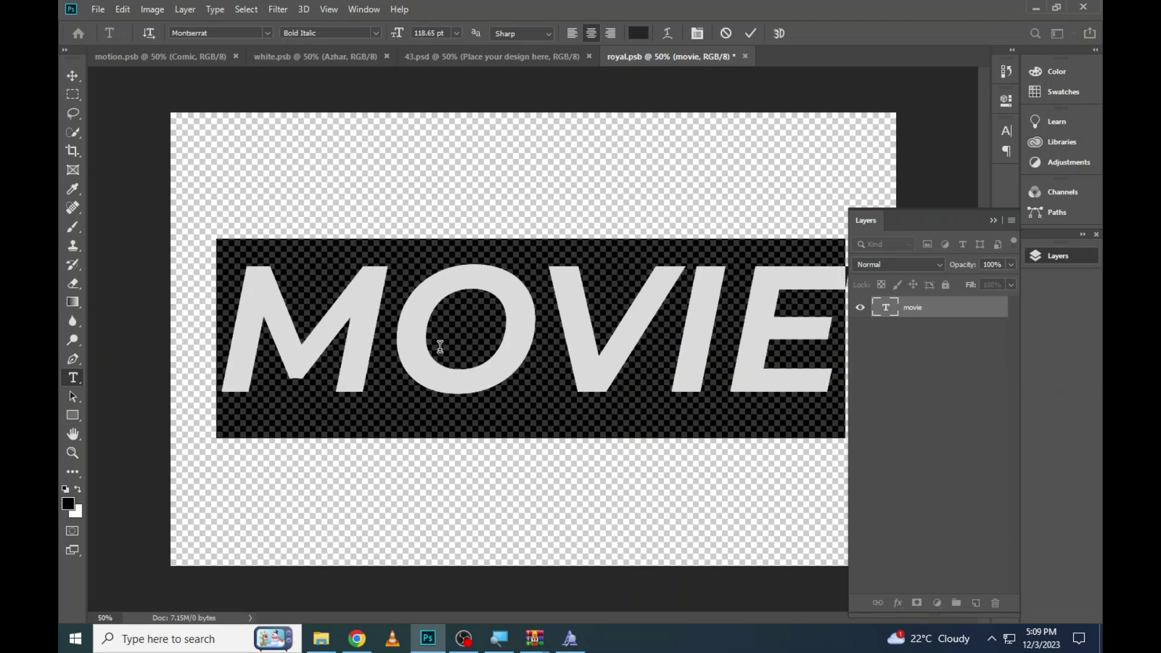
{"action": "key", "text": "End"}
{"action": "key", "text": "ctrl+a"}
{"action": "type", "text": "AZHAR"}
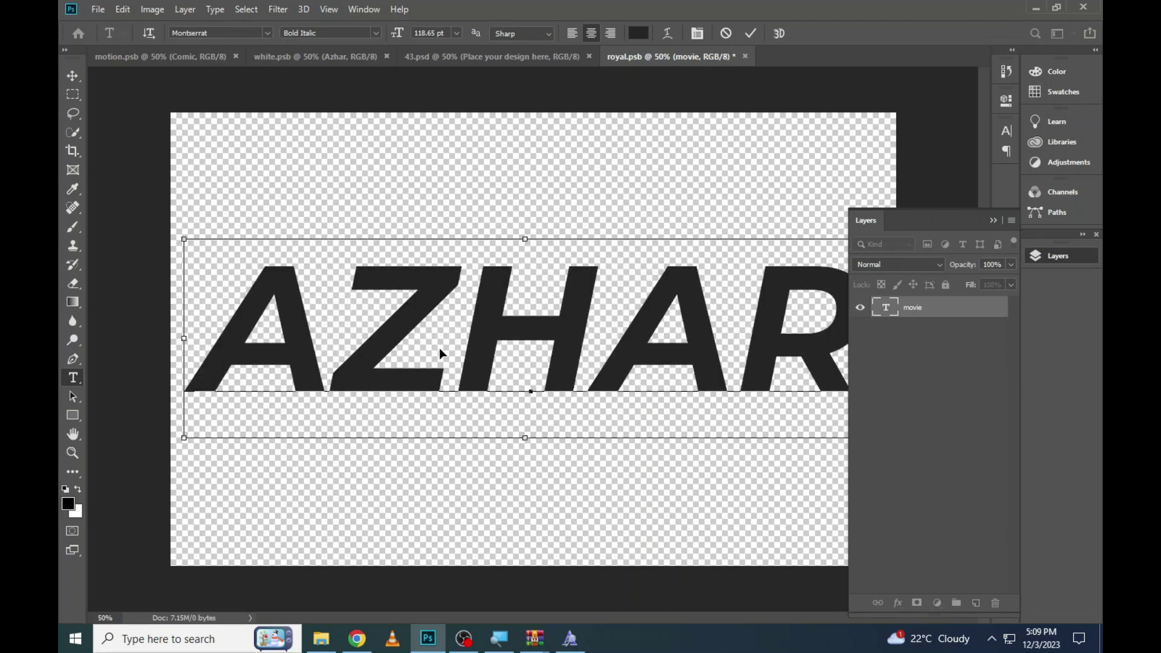
{"action": "key", "text": "ctrl+Return"}
Return to 43.psd, zoom in on the blue metallic AZHAR, then fit on screen
{"action": "left_click", "coordinate": [472, 58]}
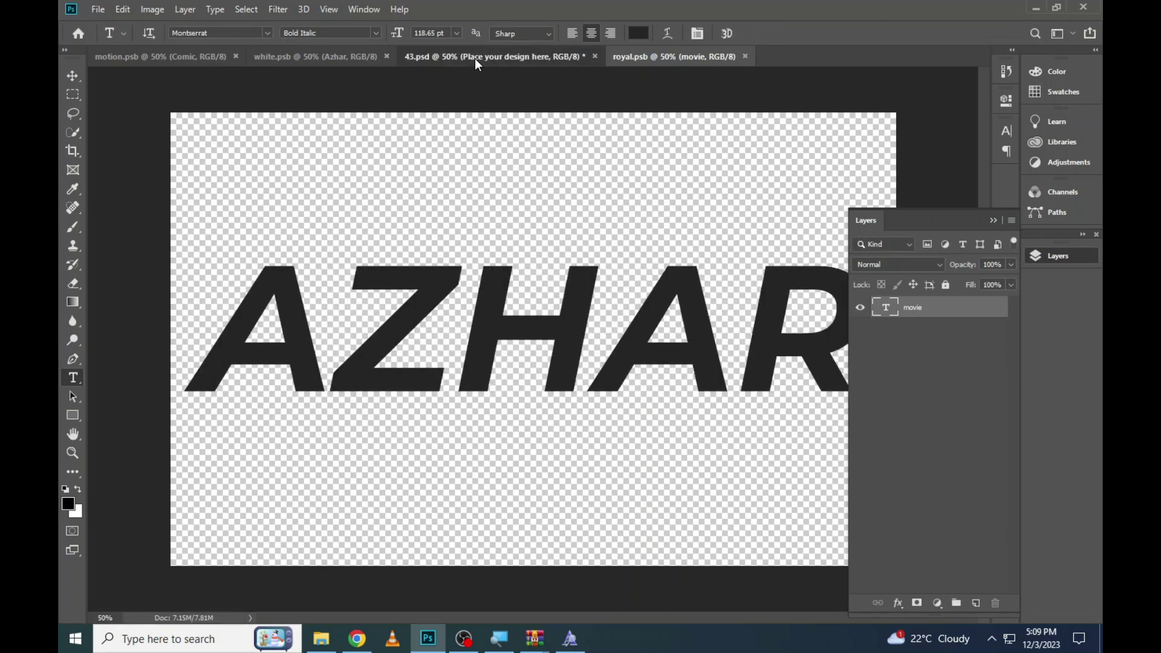
{"action": "left_click", "coordinate": [1065, 256]}
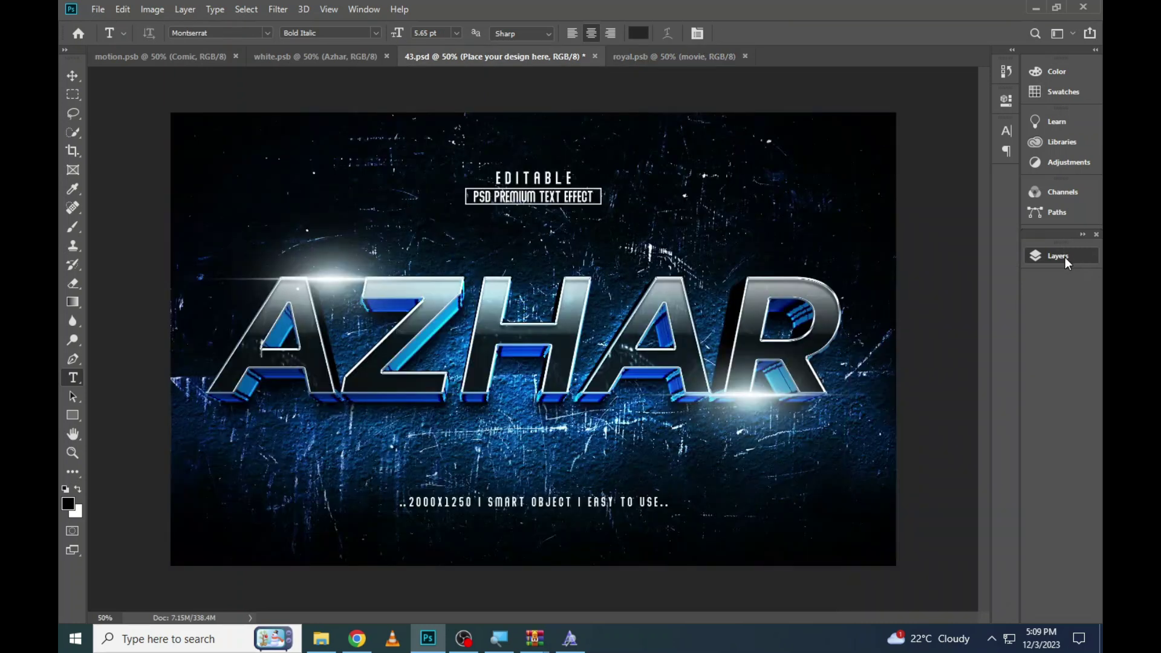
{"action": "left_click", "coordinate": [73, 453]}
{"action": "left_click", "coordinate": [404, 240]}
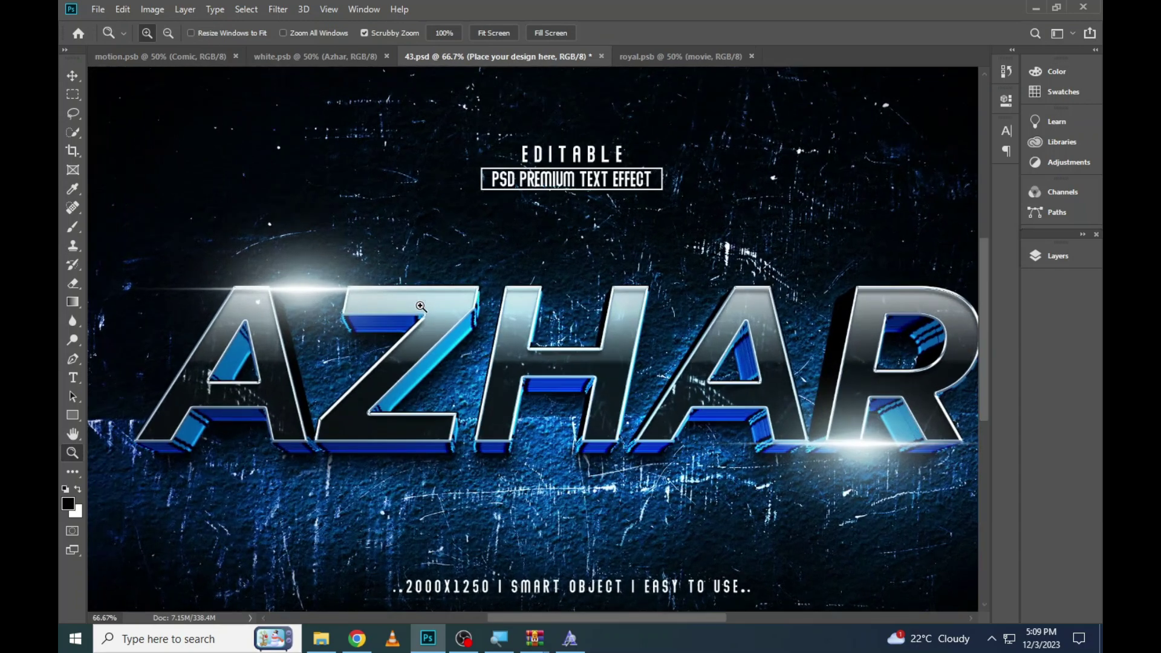
{"action": "left_click", "coordinate": [363, 266]}
{"action": "right_click", "coordinate": [332, 283]}
{"action": "left_click", "coordinate": [357, 285]}
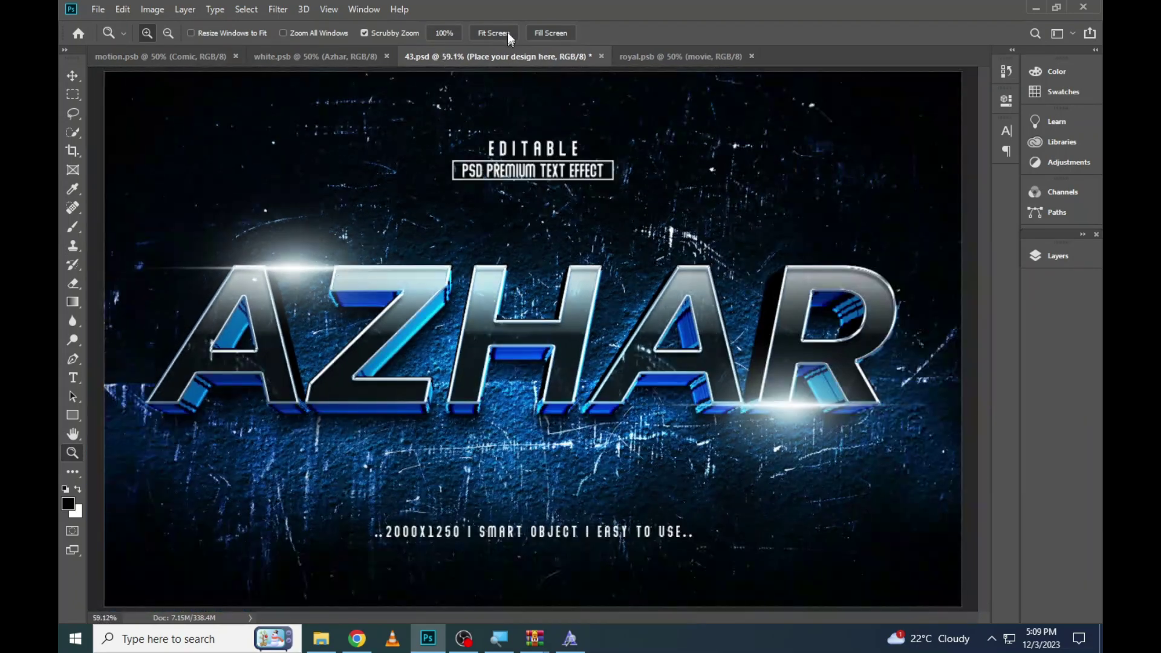
Close 43.psd, answering the save prompt, and return to the template folder
{"action": "left_click", "coordinate": [602, 56]}
{"action": "left_click", "coordinate": [569, 245]}
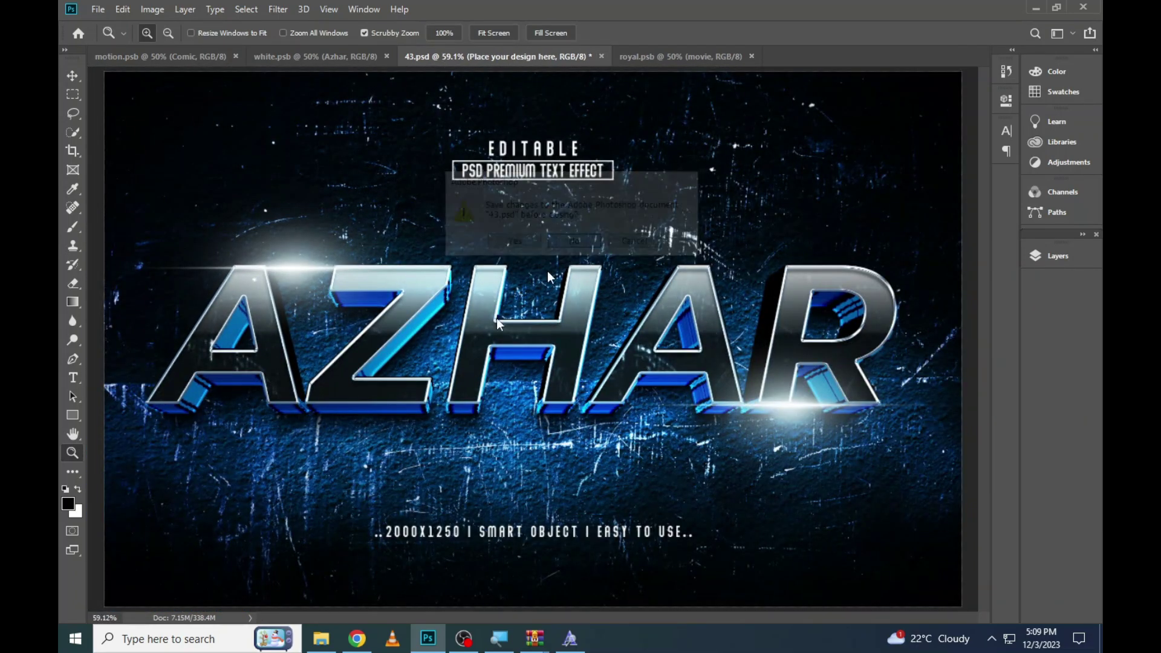
{"action": "left_click", "coordinate": [321, 638]}
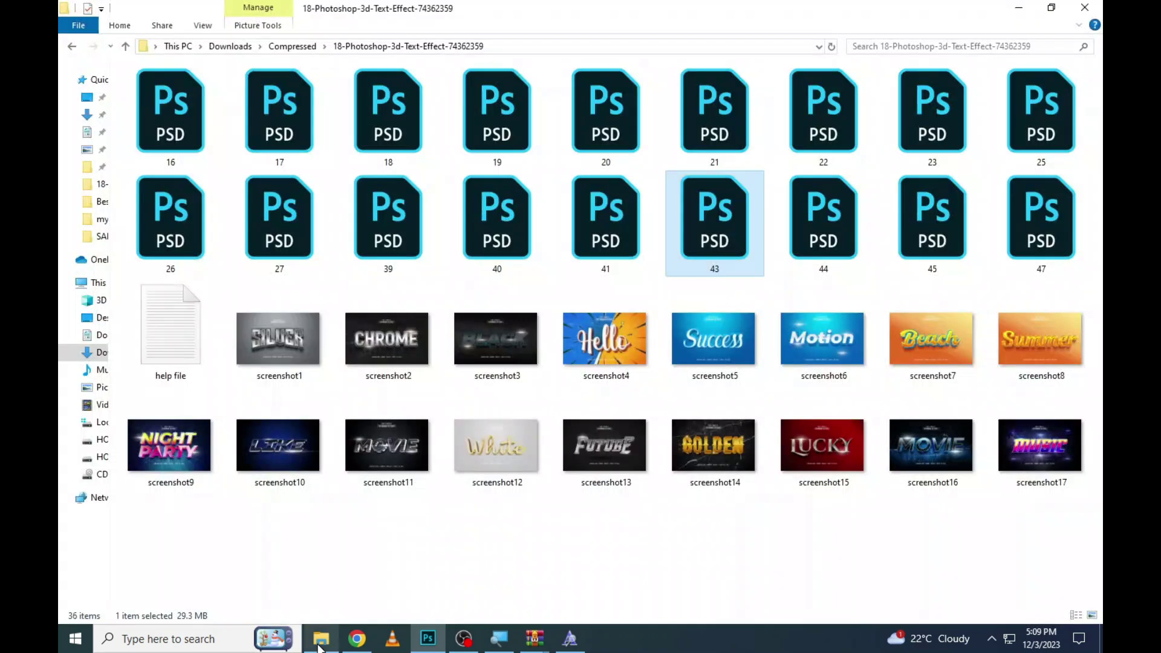
Open 44.psd with the MUSIC text effect and fit it on screen
{"action": "double_click", "coordinate": [845, 241]}
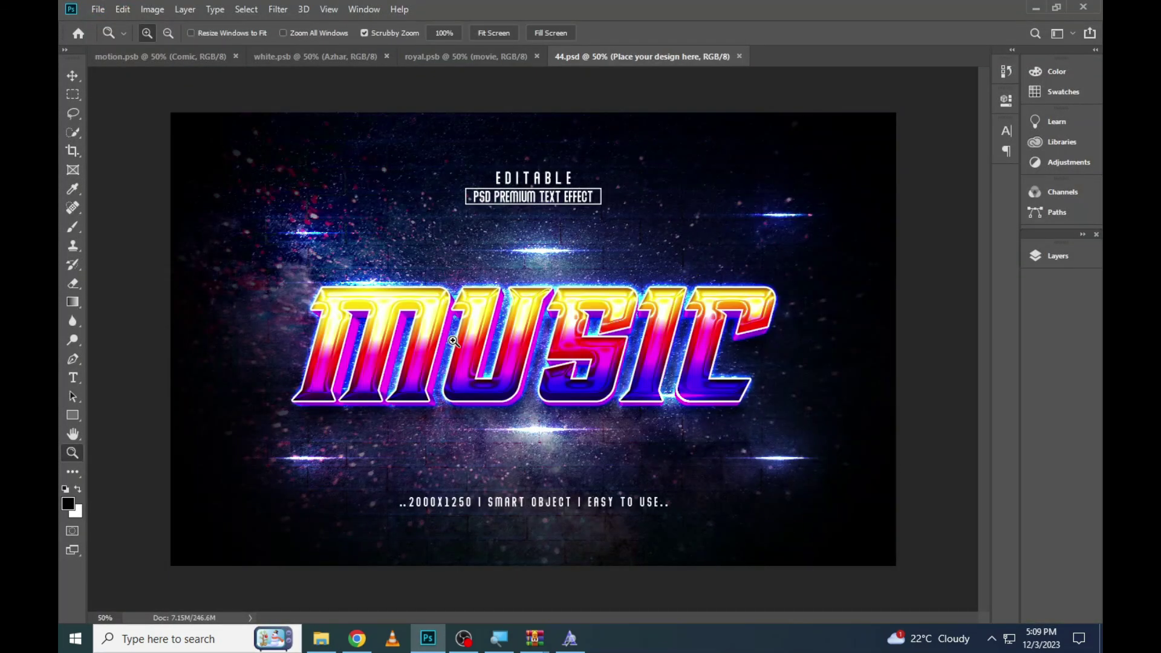
{"action": "left_click", "coordinate": [450, 339]}
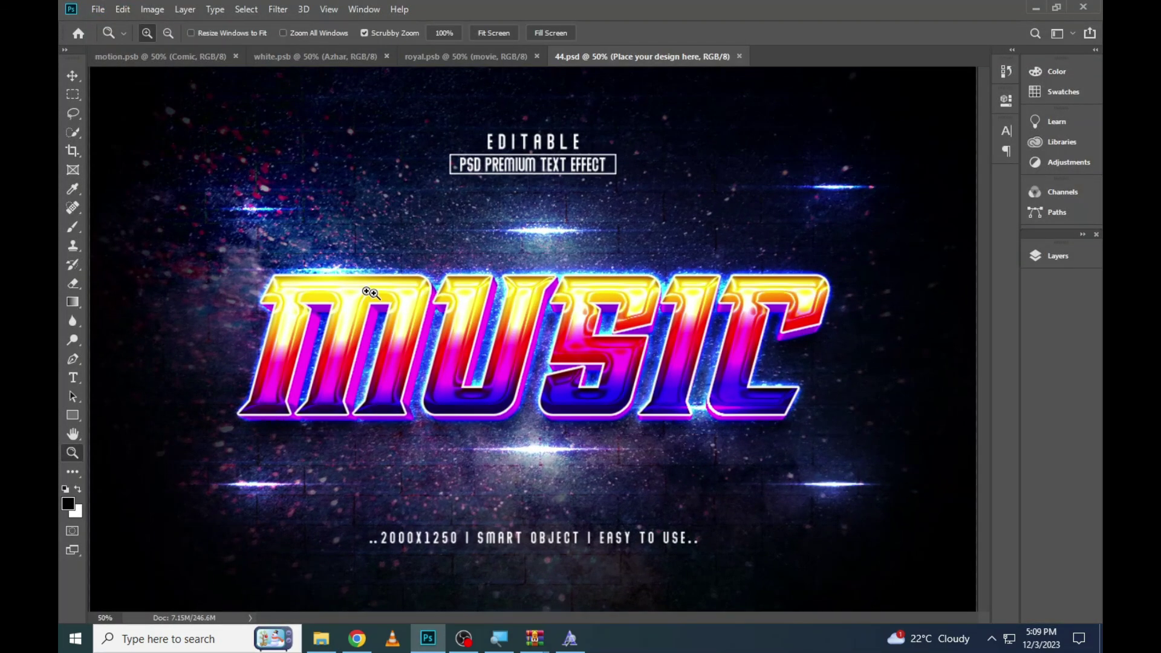
{"action": "right_click", "coordinate": [382, 265]}
{"action": "left_click", "coordinate": [396, 274]}
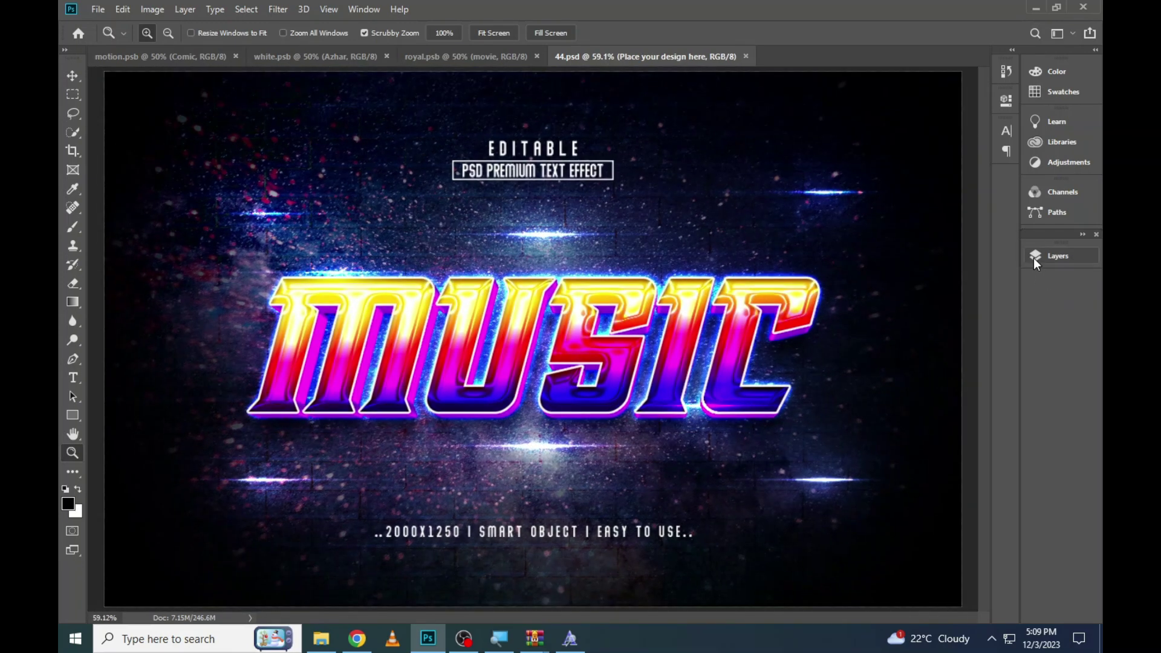
Open the music smart object, cancel font substitution, and copy the missing font name AwmUSlantDemo
{"action": "left_click", "coordinate": [1033, 256]}
{"action": "double_click", "coordinate": [892, 311]}
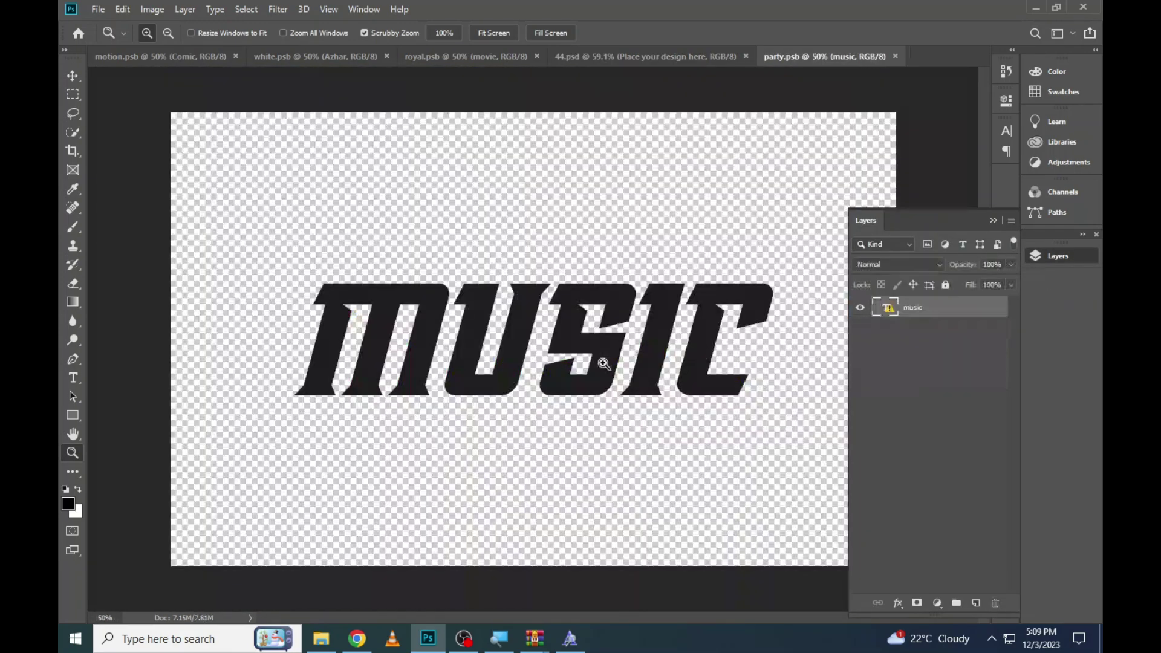
{"action": "left_click", "coordinate": [73, 378]}
{"action": "left_click", "coordinate": [451, 346]}
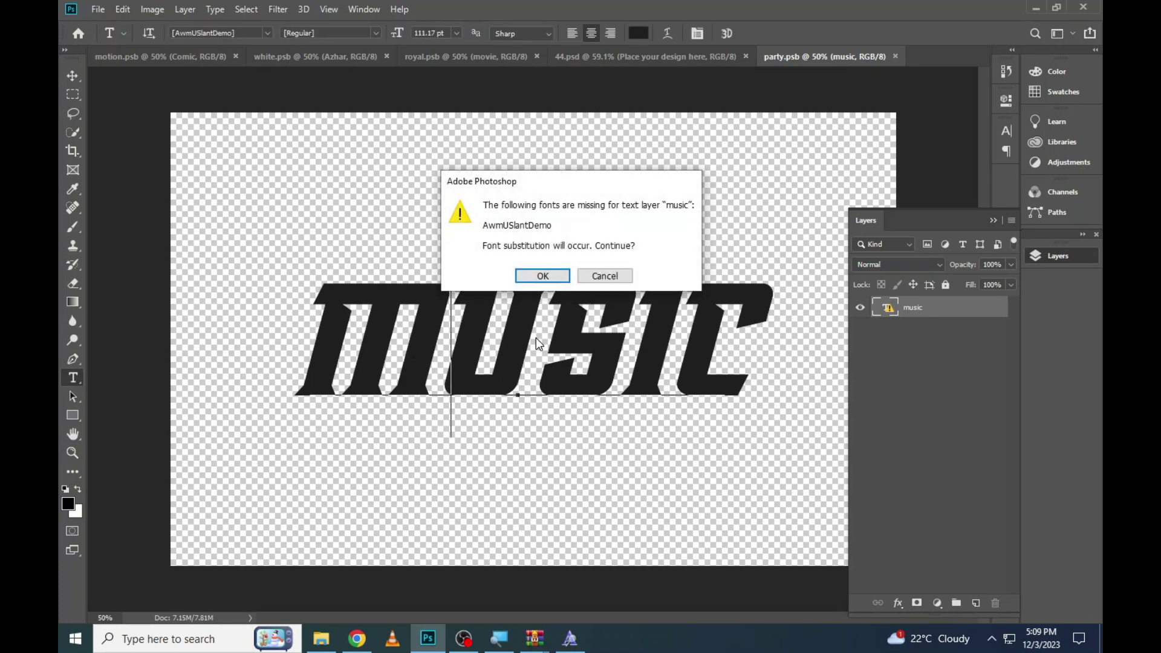
{"action": "left_click", "coordinate": [604, 275]}
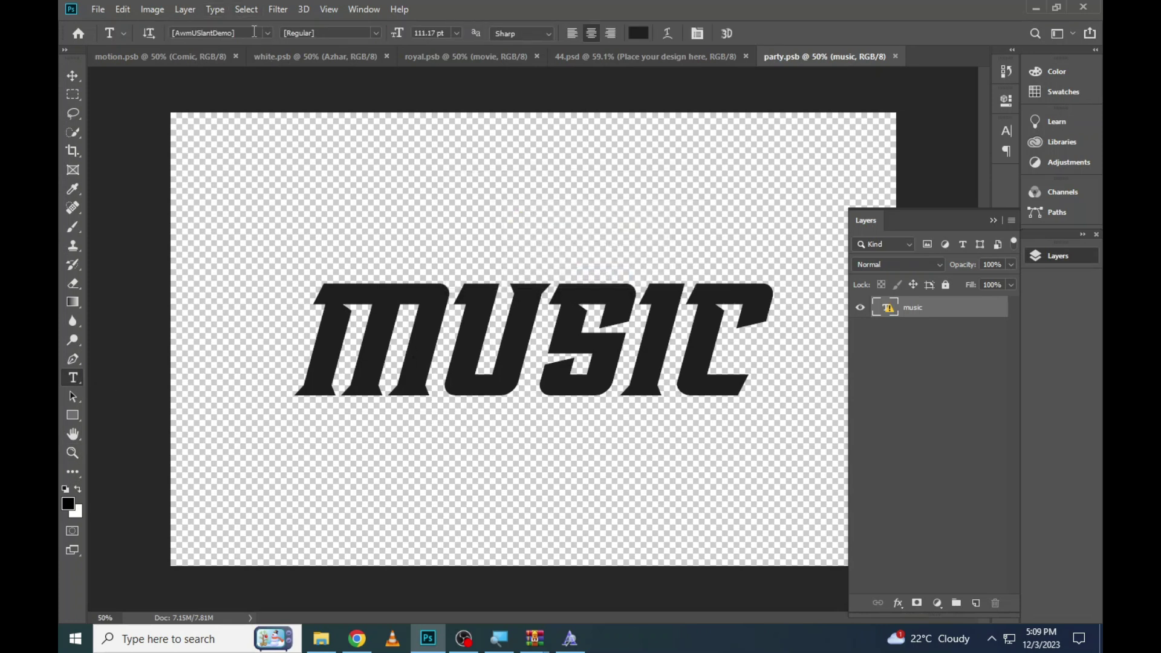
{"action": "right_click", "coordinate": [254, 31]}
{"action": "left_click", "coordinate": [285, 78]}
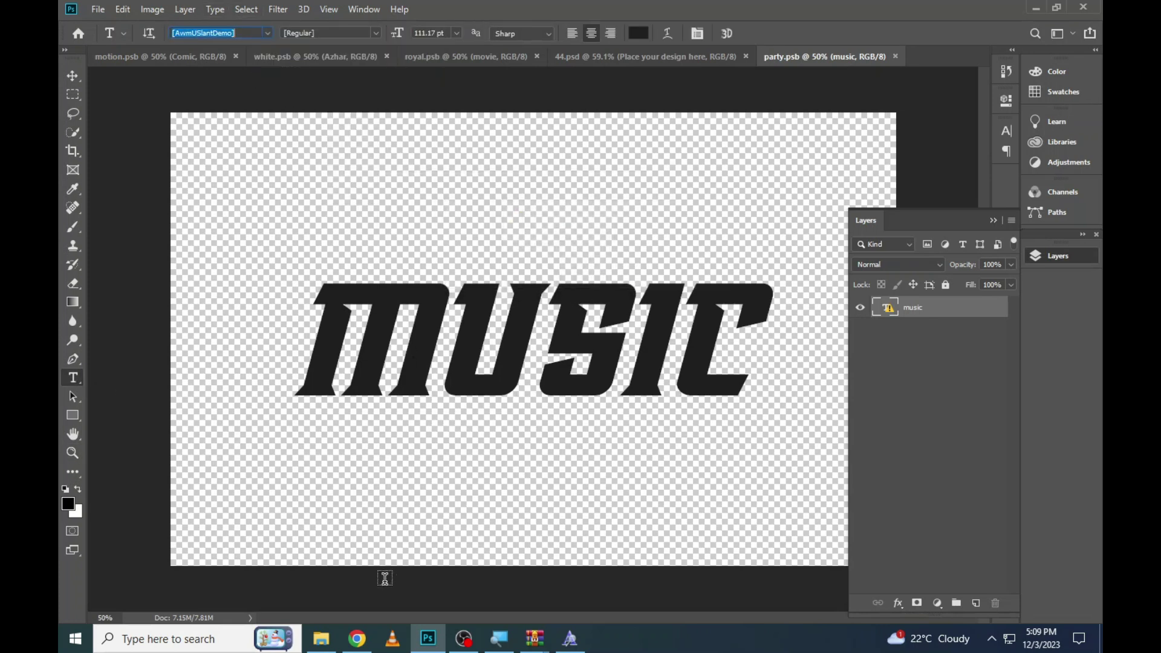
{"action": "left_click", "coordinate": [358, 638]}
Search Google for the AwmUSlantDemo font
{"action": "left_click", "coordinate": [73, 40]}
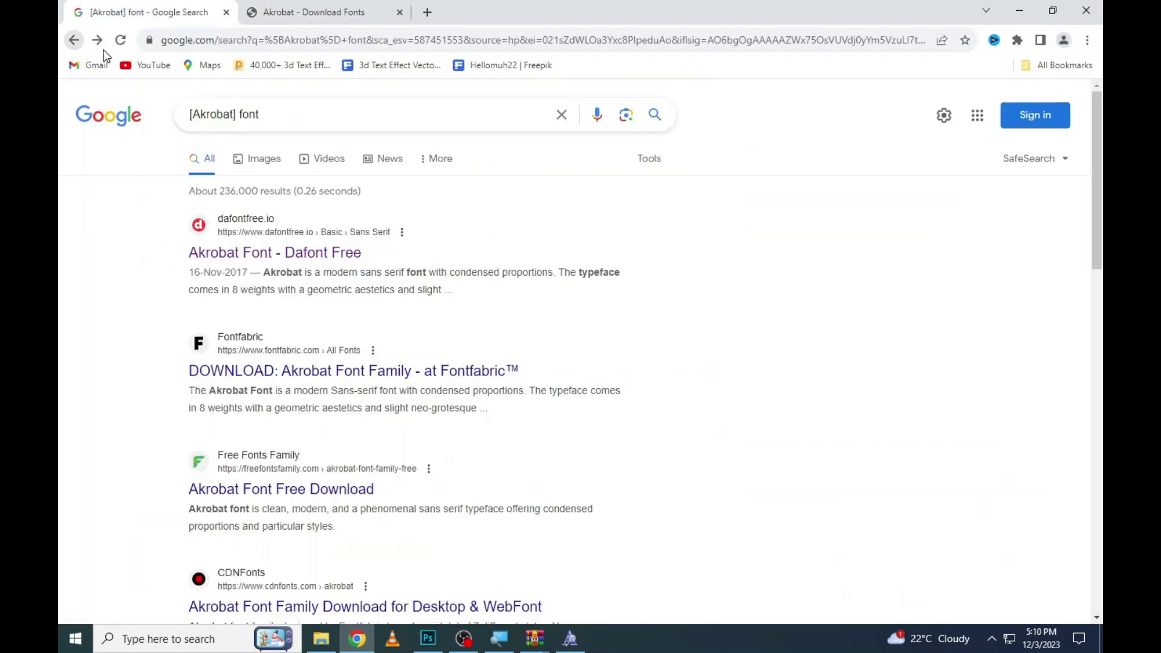
{"action": "left_click_drag", "start_coordinate": [241, 115], "coordinate": [156, 128]}
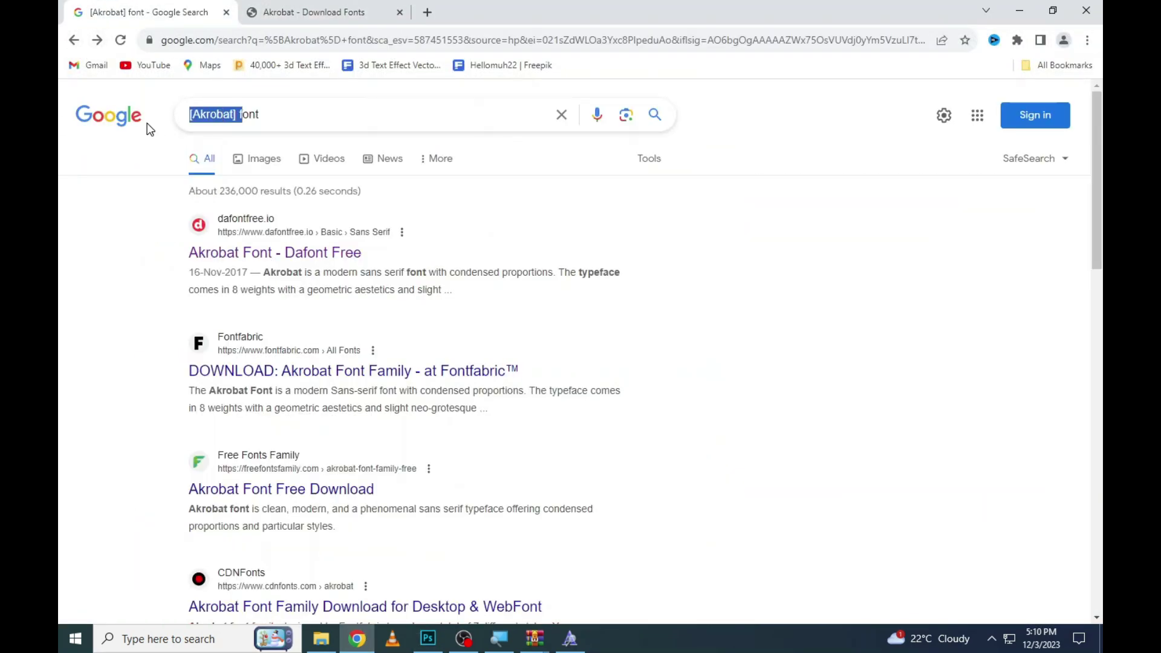
{"action": "key", "text": "ctrl+v"}
{"action": "key", "text": "Return"}
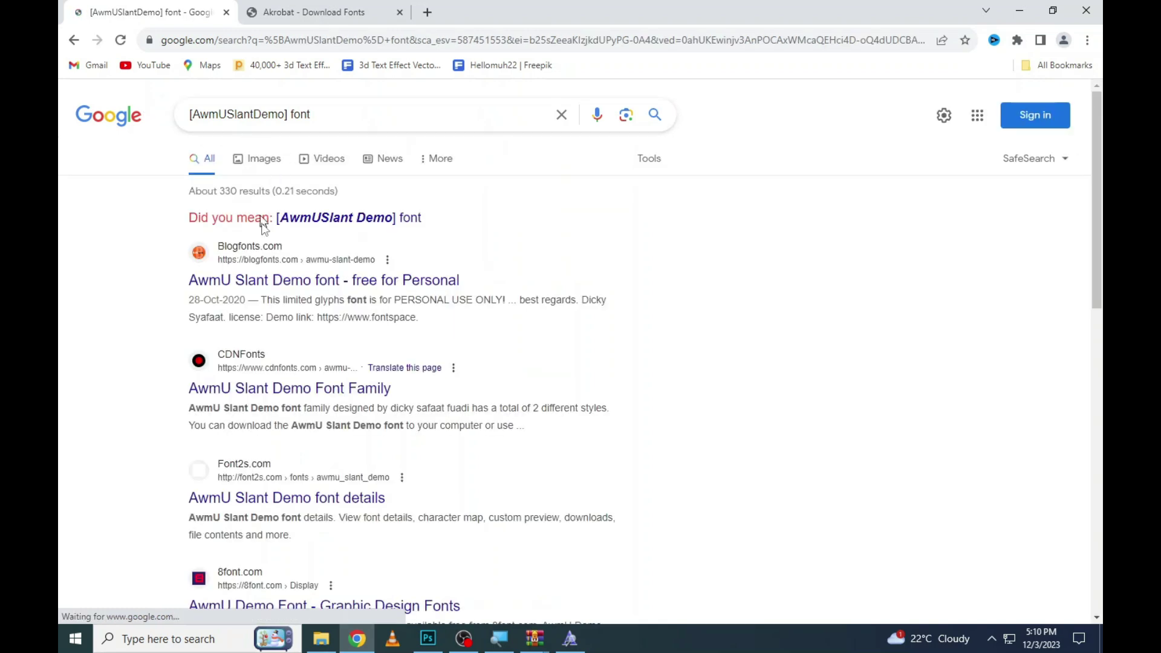
Close the Akrobat page and download AwmU Slant Demo.zip from blogfonts.com with IDM
{"action": "left_click", "coordinate": [387, 13]}
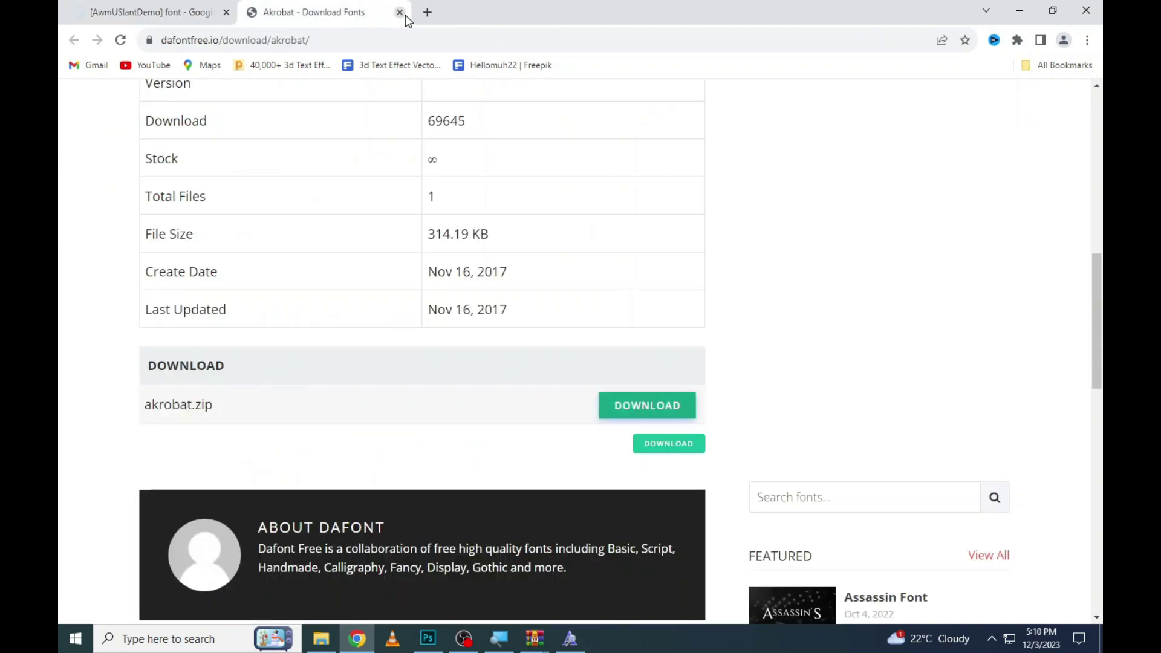
{"action": "left_click", "coordinate": [400, 12]}
{"action": "left_click", "coordinate": [254, 344]}
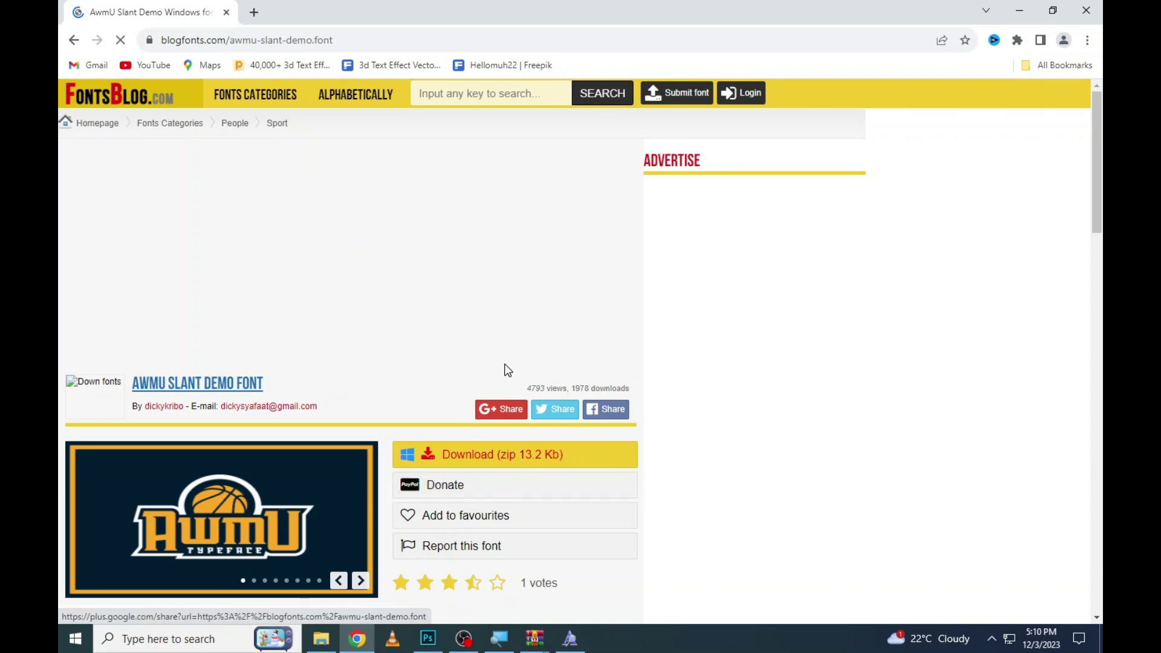
{"action": "scroll", "coordinate": [506, 371], "scroll_direction": "down", "scroll_amount": 3}
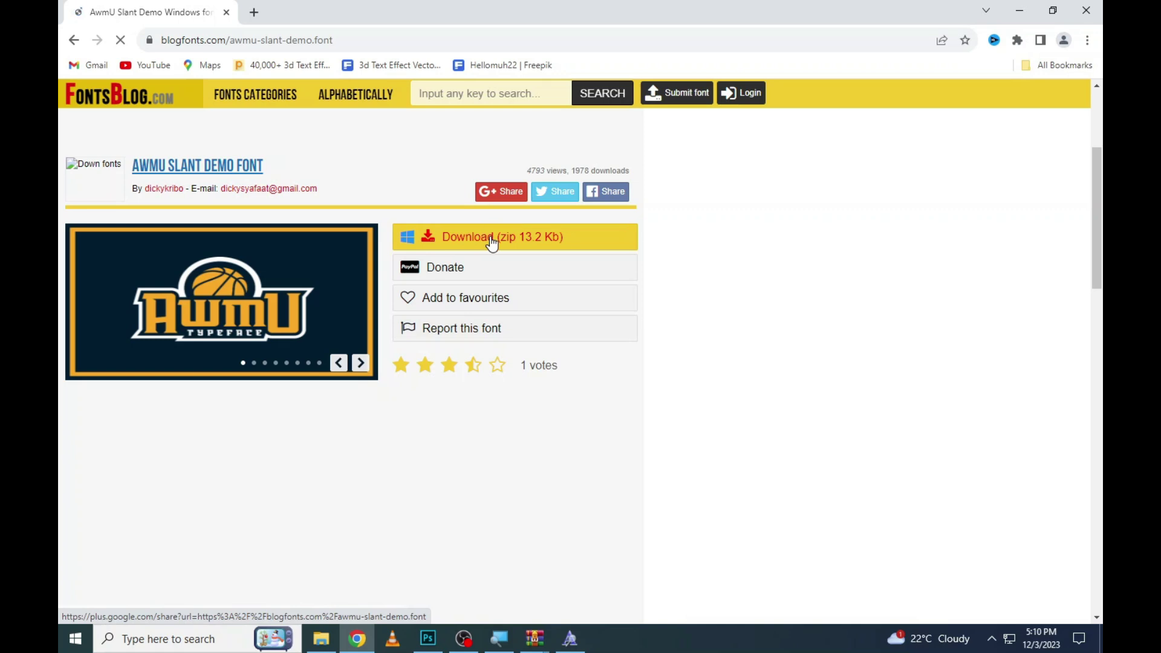
{"action": "right_click", "coordinate": [492, 241]}
{"action": "left_click", "coordinate": [568, 433]}
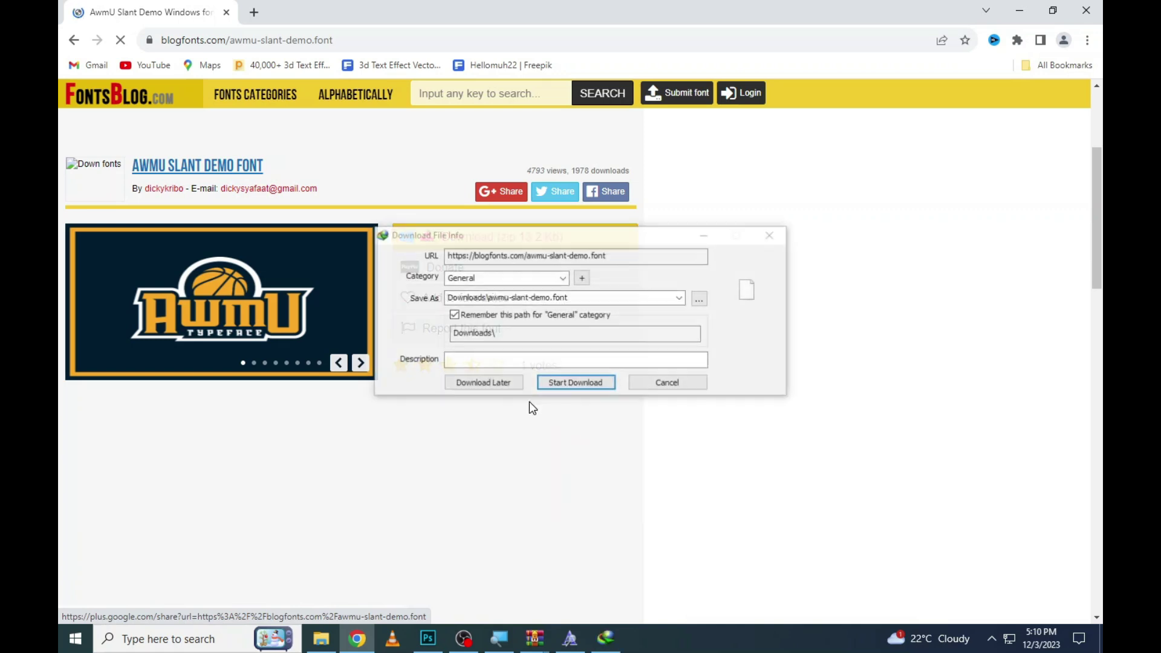
{"action": "left_click", "coordinate": [597, 384]}
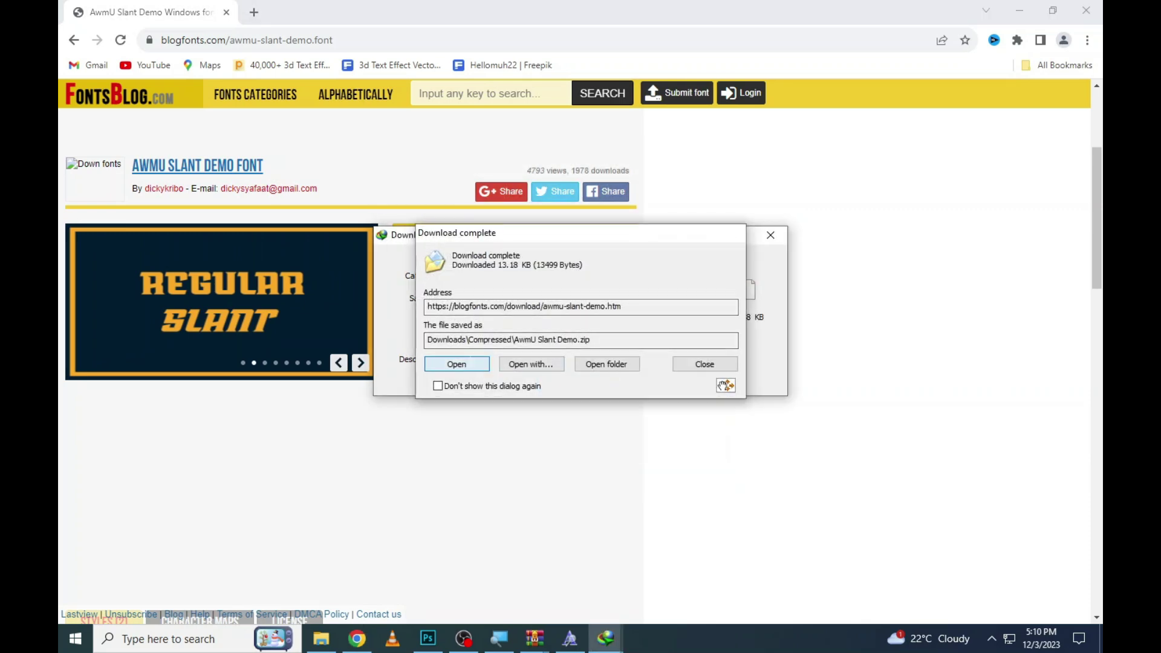
Open AwmU Slant Demo.zip, install the AwmU Demo font, and close the preview and archive
{"action": "key", "text": "Return"}
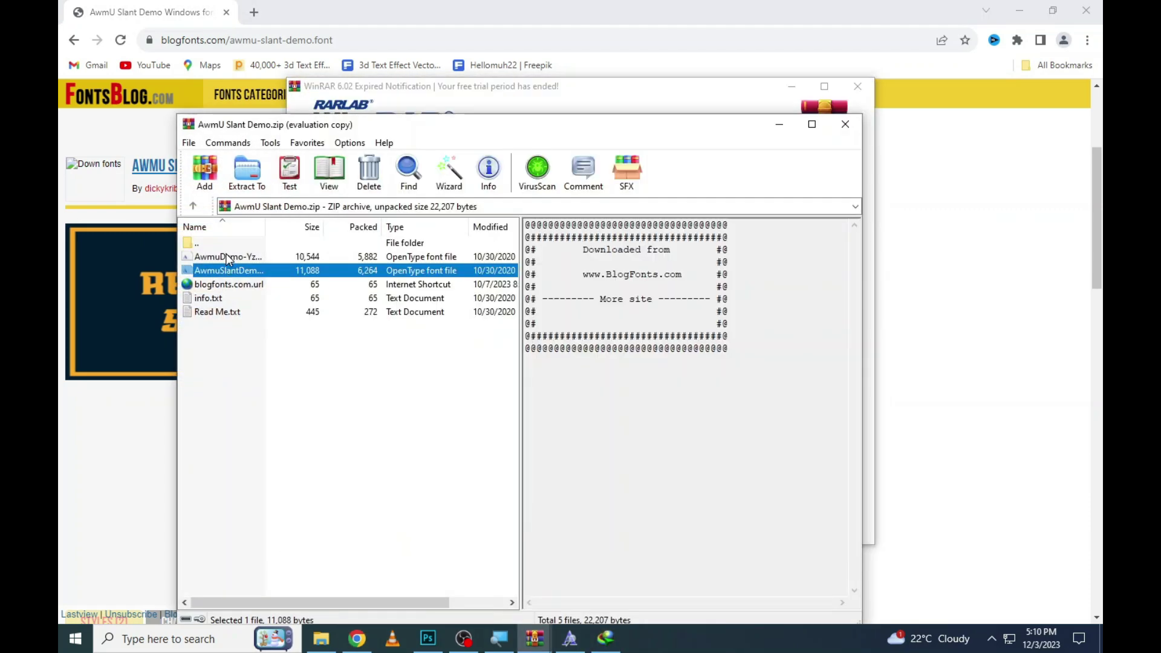
{"action": "double_click", "coordinate": [226, 256]}
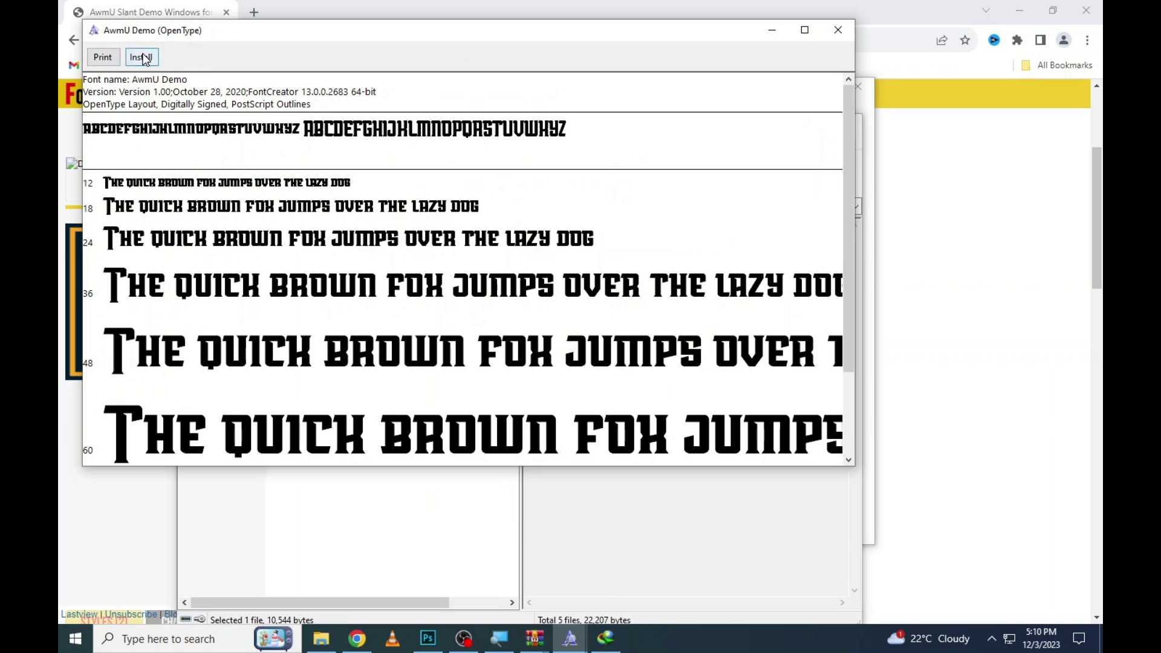
{"action": "left_click", "coordinate": [144, 58]}
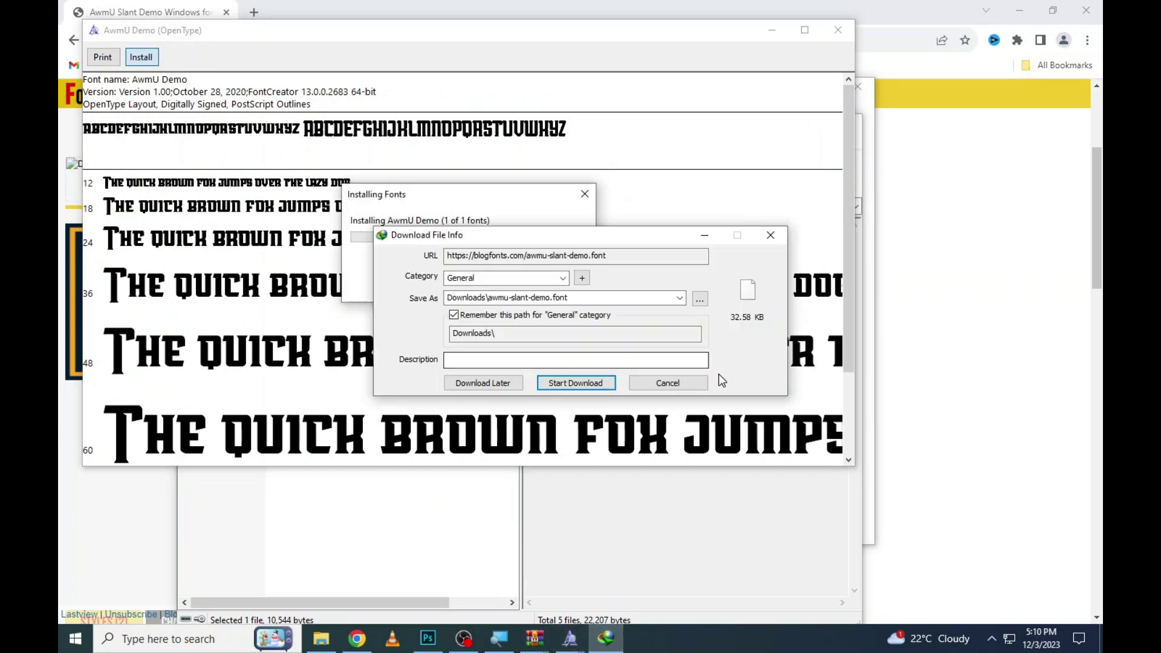
{"action": "left_click", "coordinate": [680, 381]}
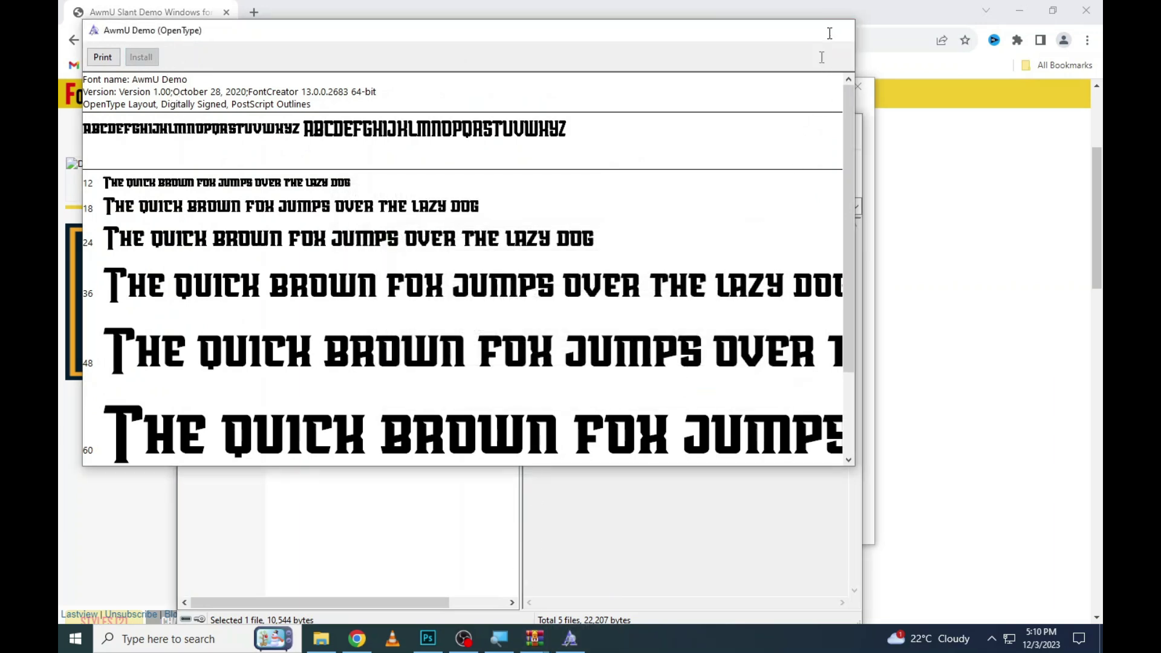
{"action": "left_click", "coordinate": [841, 30]}
{"action": "left_click", "coordinate": [845, 121]}
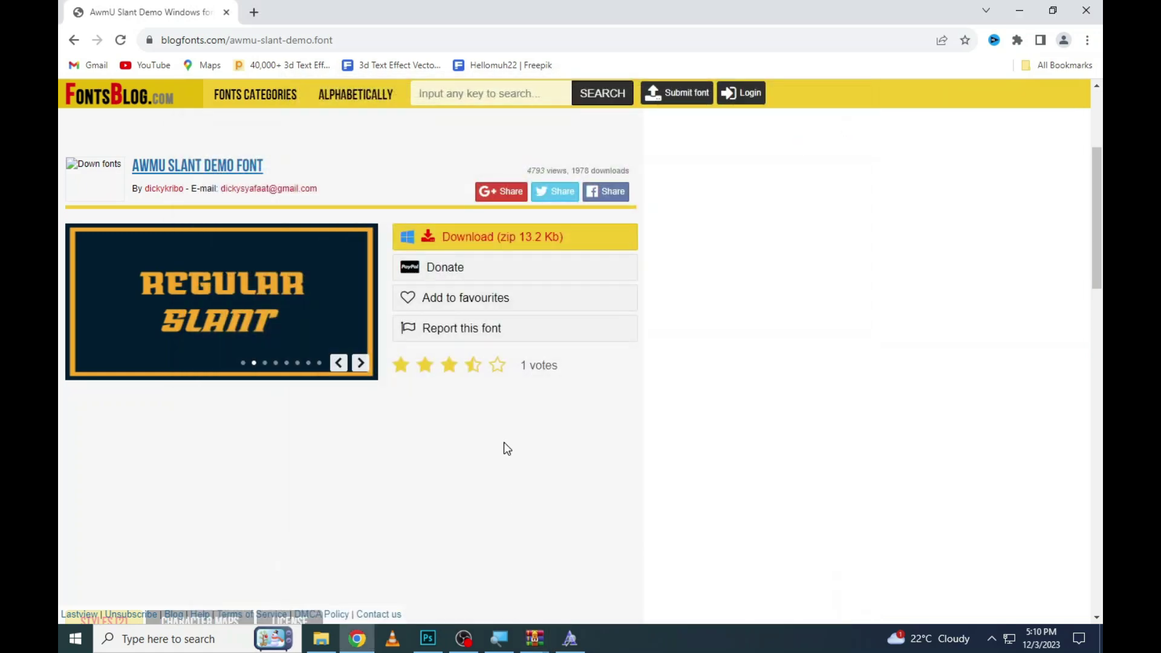
{"action": "left_click", "coordinate": [428, 638]}
Accept font substitution and apply the AwmU Demo font to the music text
{"action": "left_click", "coordinate": [534, 351]}
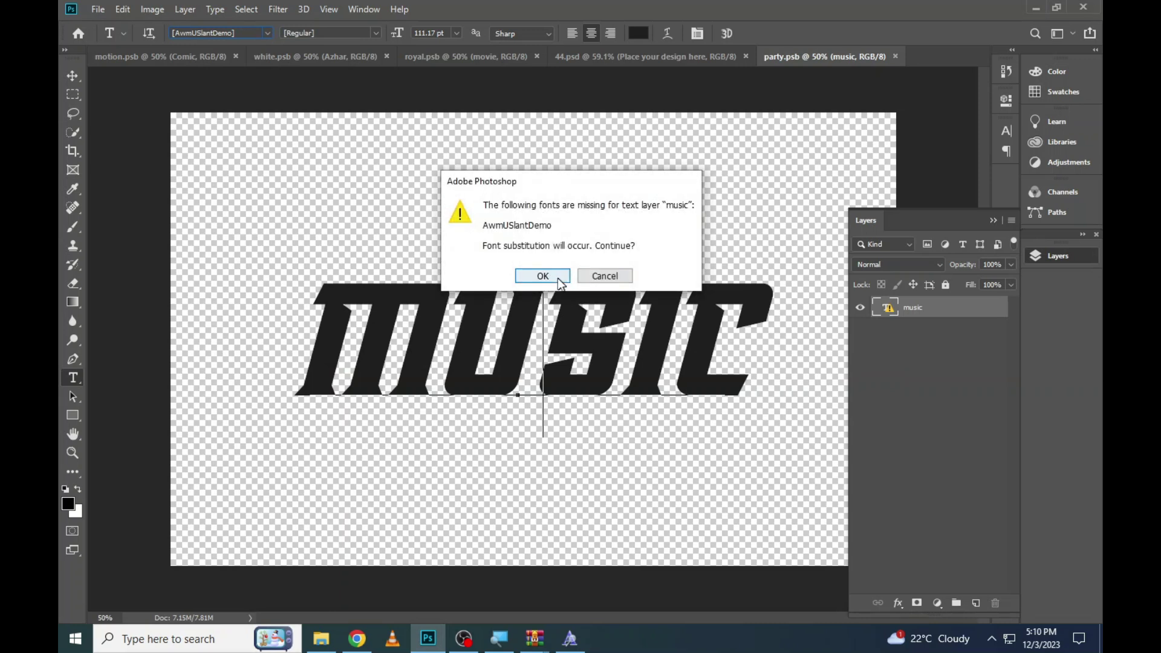
{"action": "left_click", "coordinate": [558, 278]}
{"action": "key", "text": "ctrl+a"}
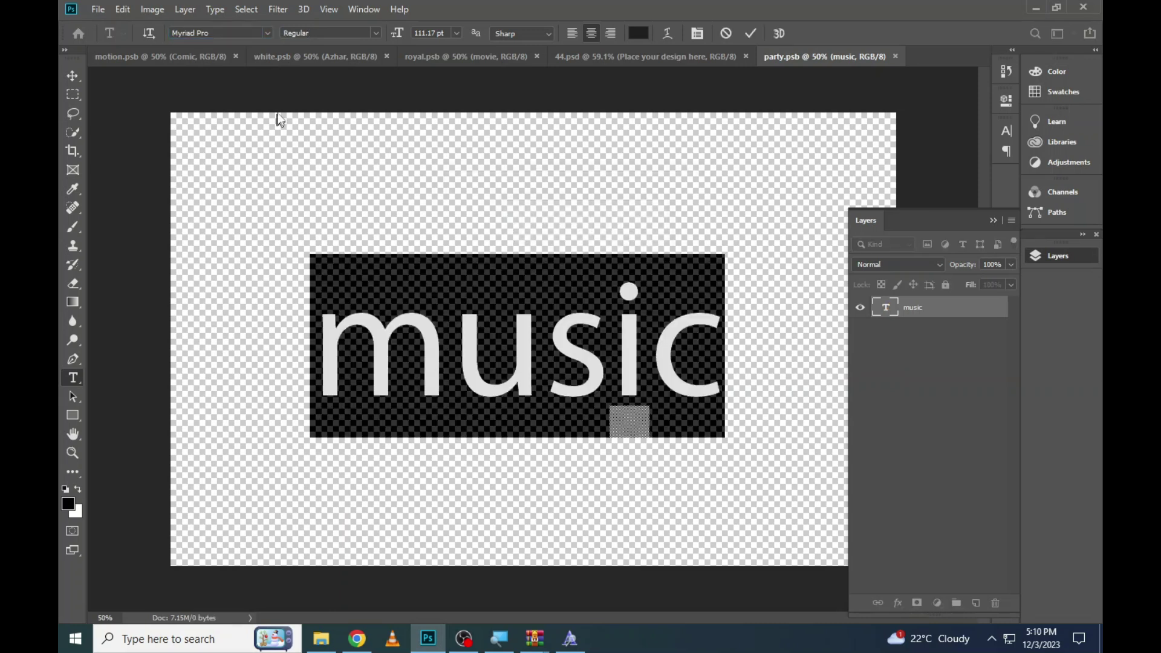
{"action": "left_click", "coordinate": [232, 32]}
{"action": "type", "text": "[AwmUSlantDemo]"}
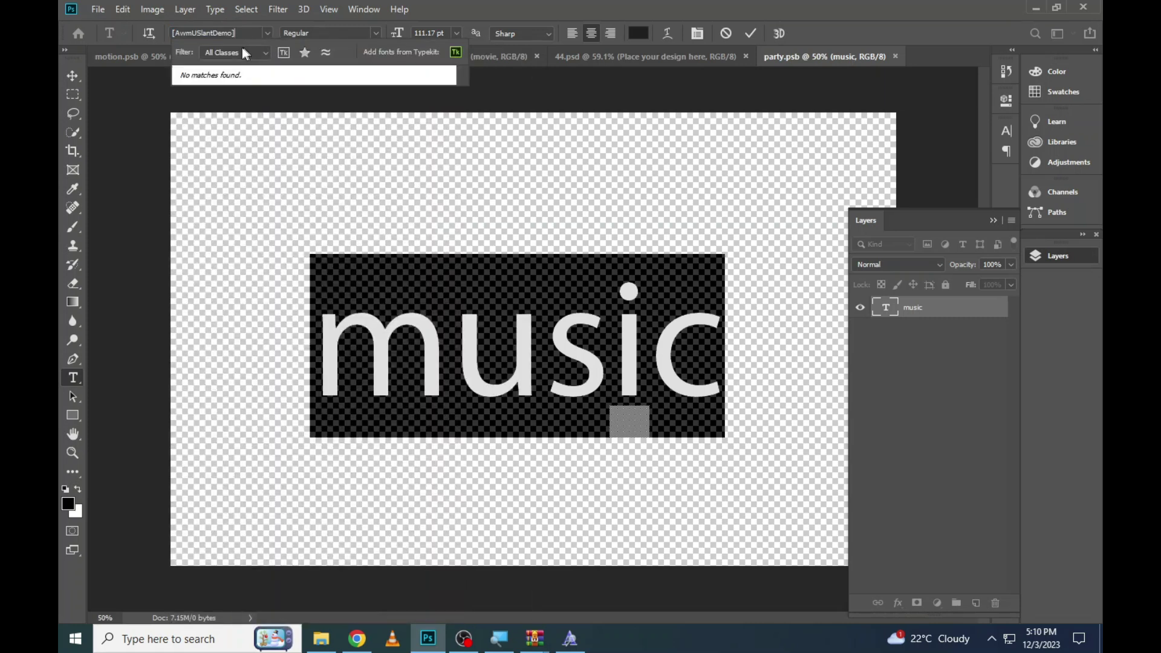
{"action": "key", "text": "BackSpace"}
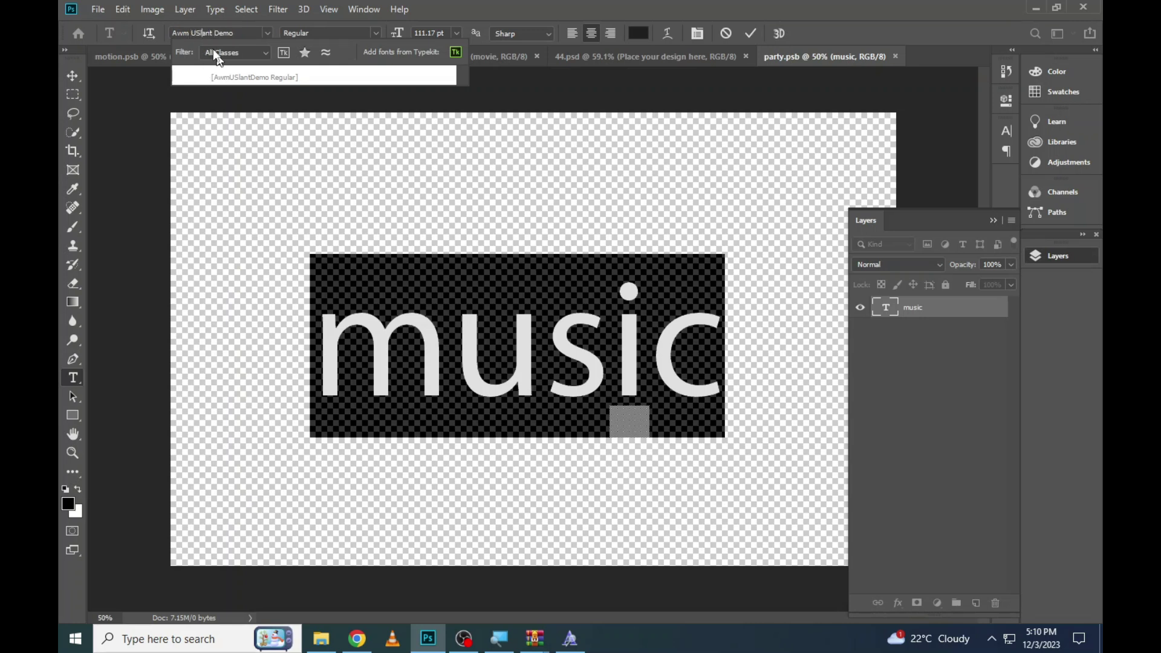
{"action": "key", "text": "BackSpace"}
{"action": "key", "text": "BackSpace"}
{"action": "key", "text": "BackSpace"}
{"action": "key", "text": "BackSpace"}
{"action": "key", "text": "BackSpace"}
{"action": "key", "text": "BackSpace"}
{"action": "key", "text": "BackSpace"}
{"action": "key", "text": "BackSpace"}
{"action": "key", "text": "BackSpace"}
{"action": "key", "text": "BackSpace"}
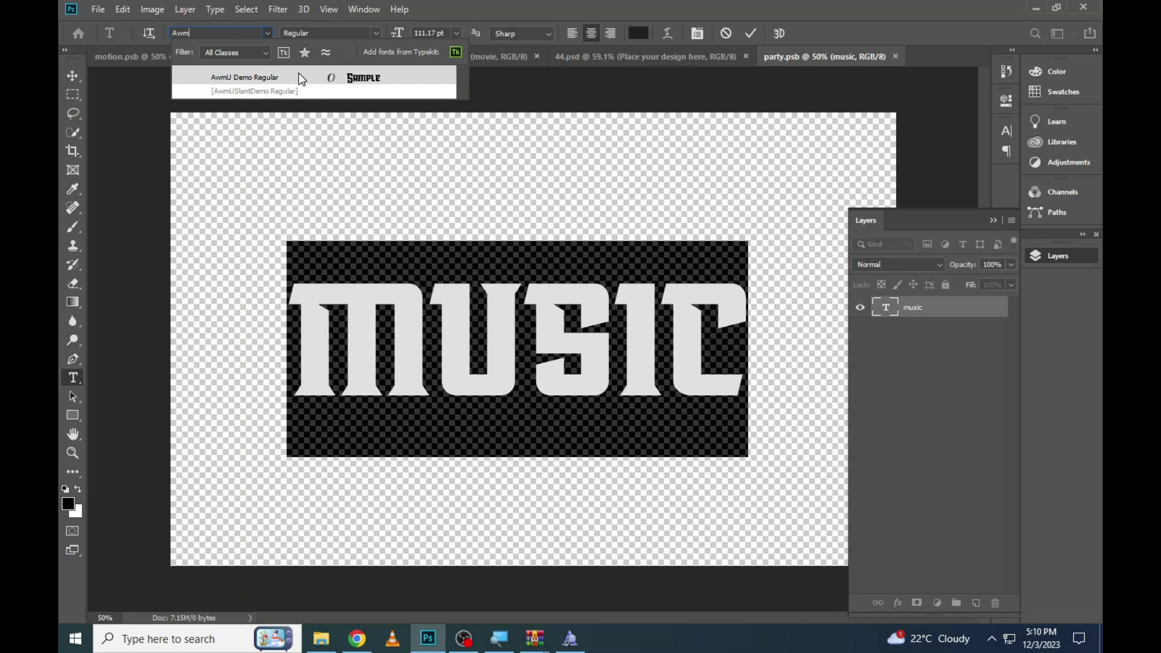
{"action": "left_click", "coordinate": [296, 80]}
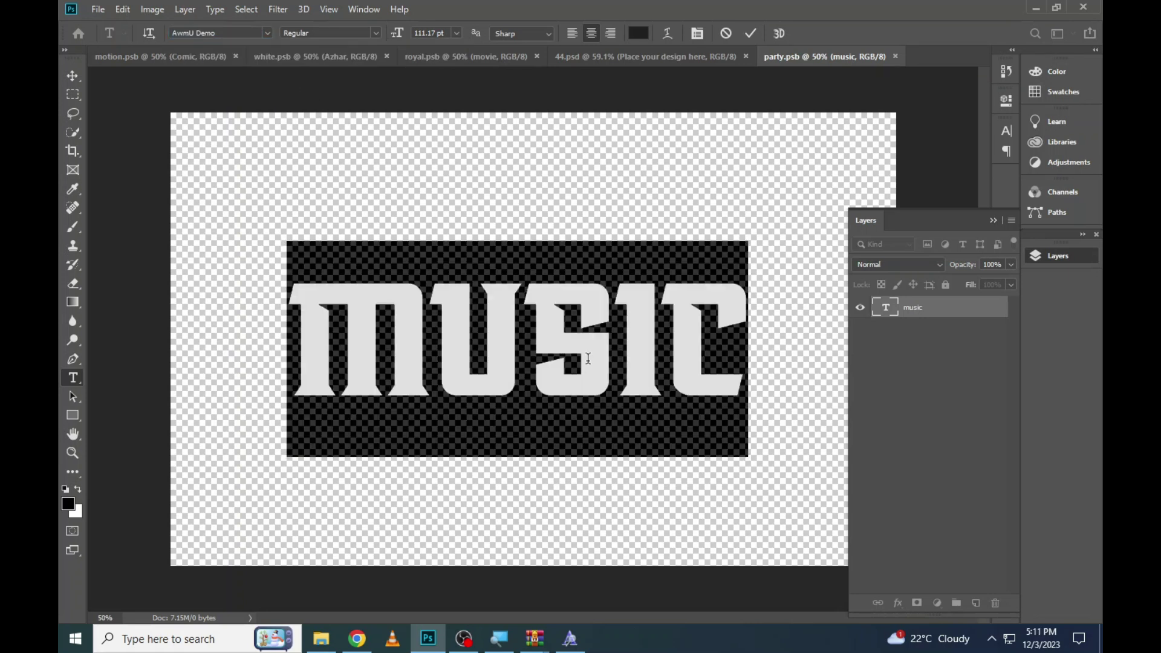
Retype the word as Magsi and commit the text
{"action": "type", "text": "mags"}
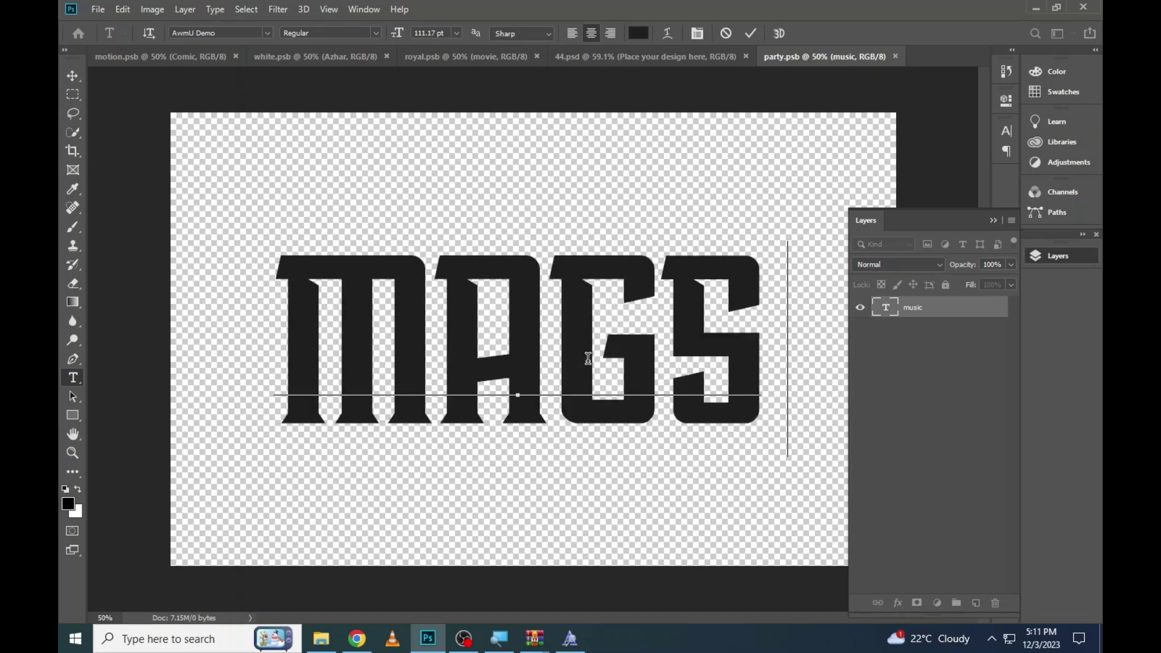
{"action": "type", "text": "i"}
{"action": "key", "text": "ctrl+a"}
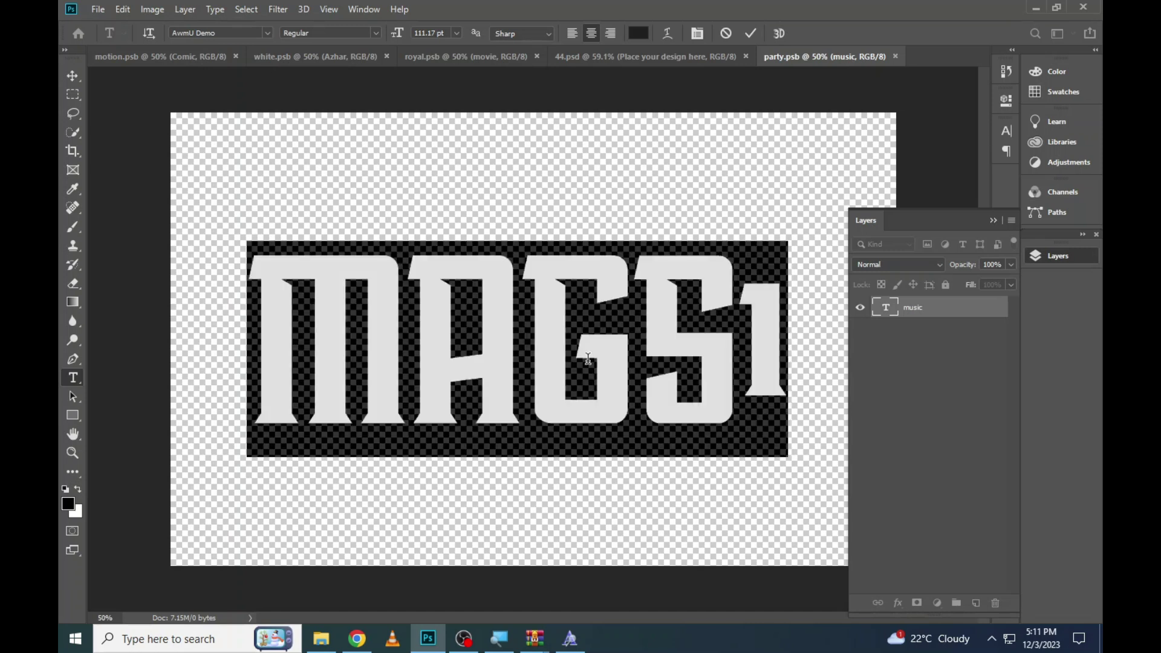
{"action": "left_click", "coordinate": [587, 360]}
{"action": "key", "text": "ctrl+a"}
{"action": "type", "text": "Magsi"}
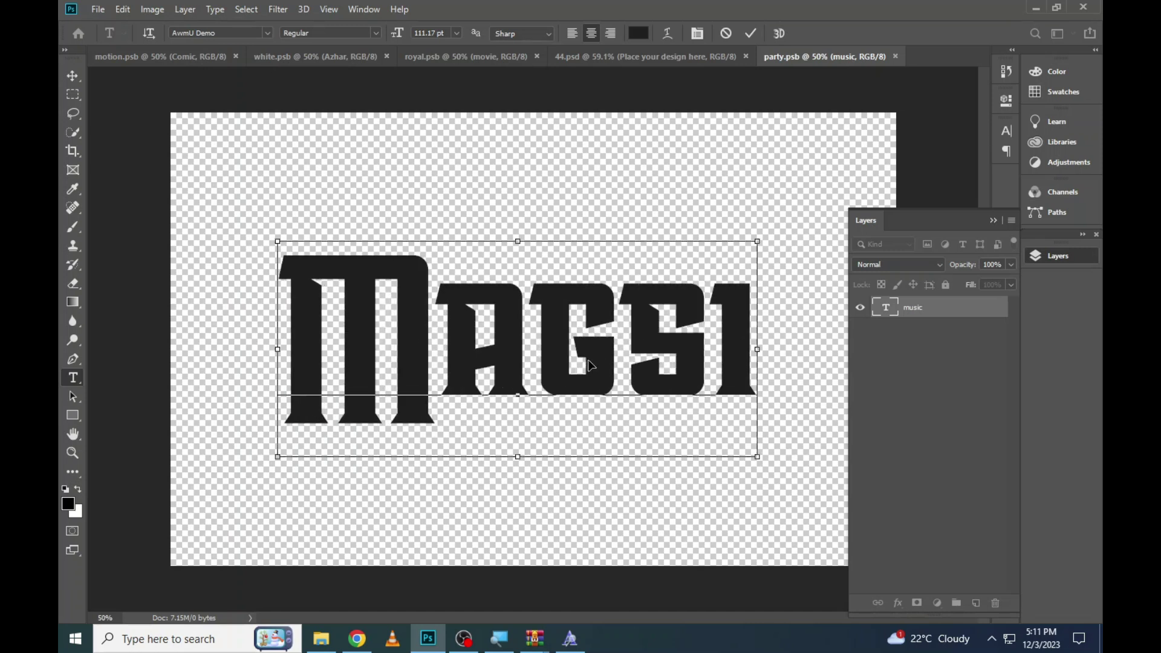
{"action": "left_click", "coordinate": [572, 179]}
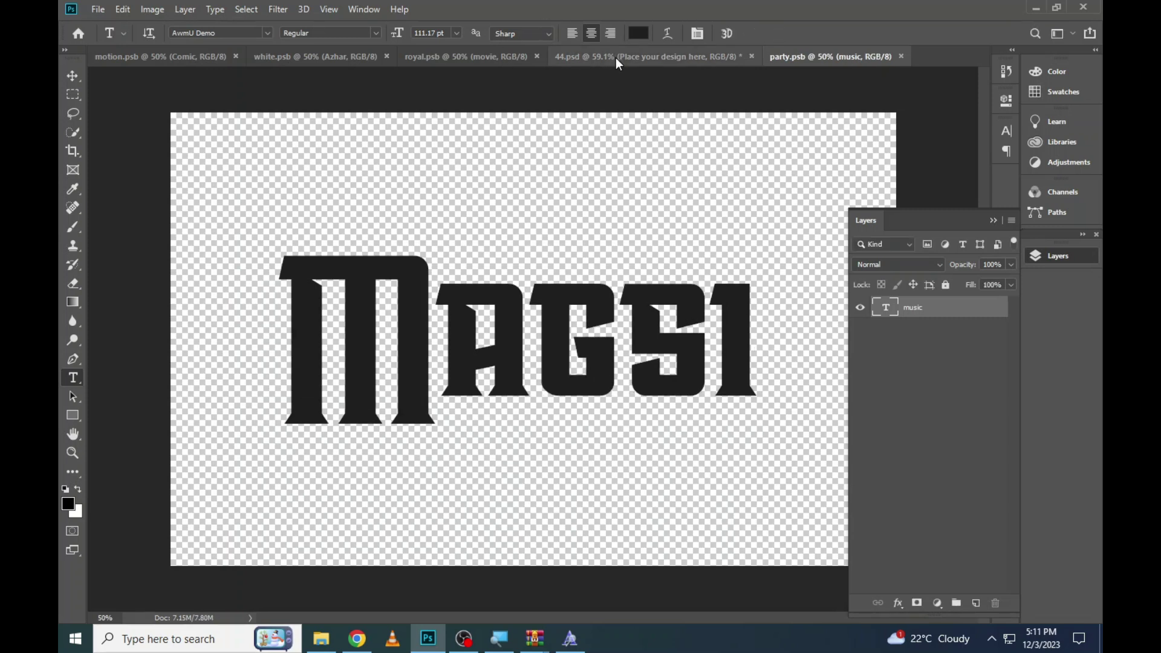
Inspect the Magsi effect in 44.psd at 100% zoom, then fit it on screen
{"action": "key", "text": "ctrl+shift+Tab"}
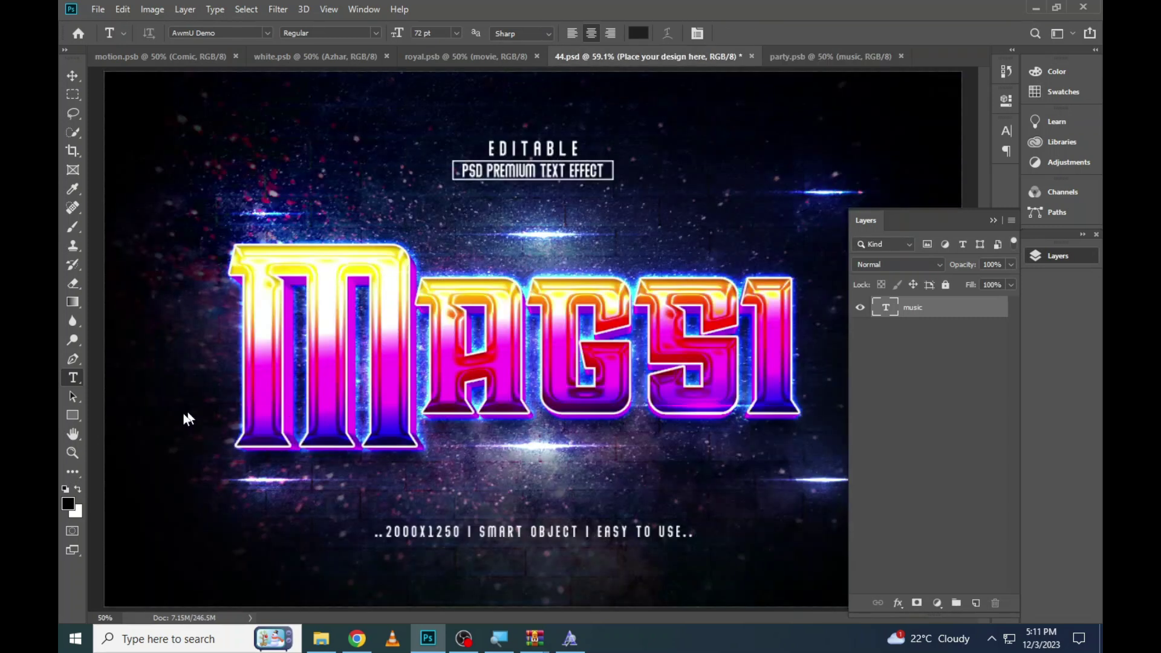
{"action": "double_click", "coordinate": [72, 453]}
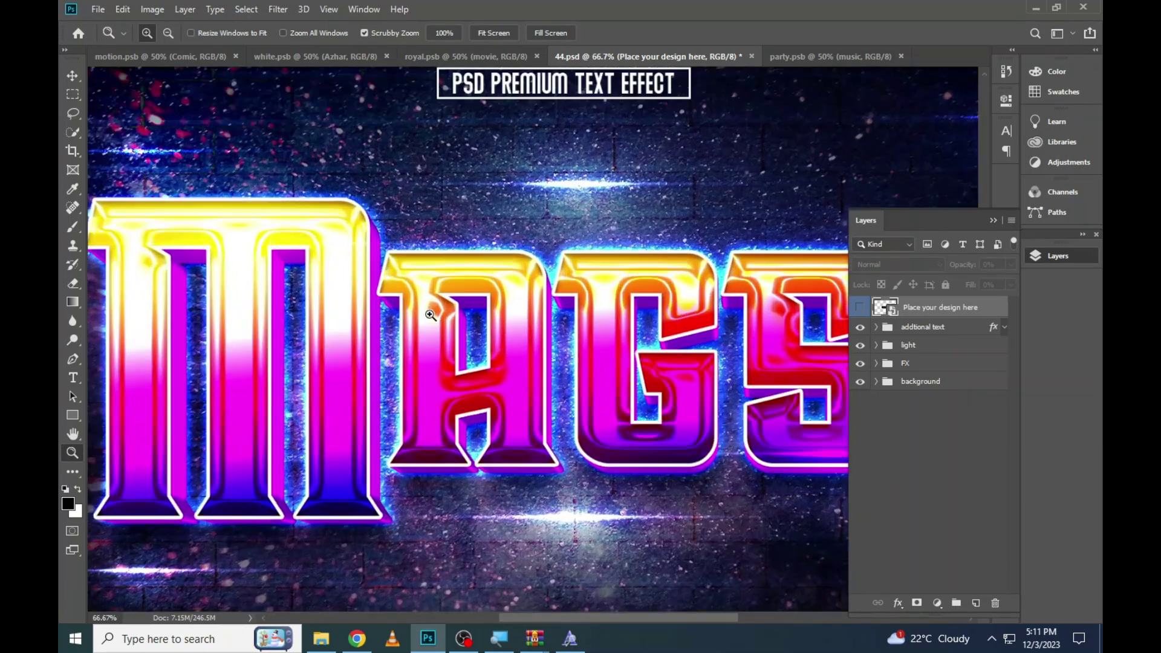
{"action": "right_click", "coordinate": [430, 317]}
{"action": "left_click", "coordinate": [448, 324]}
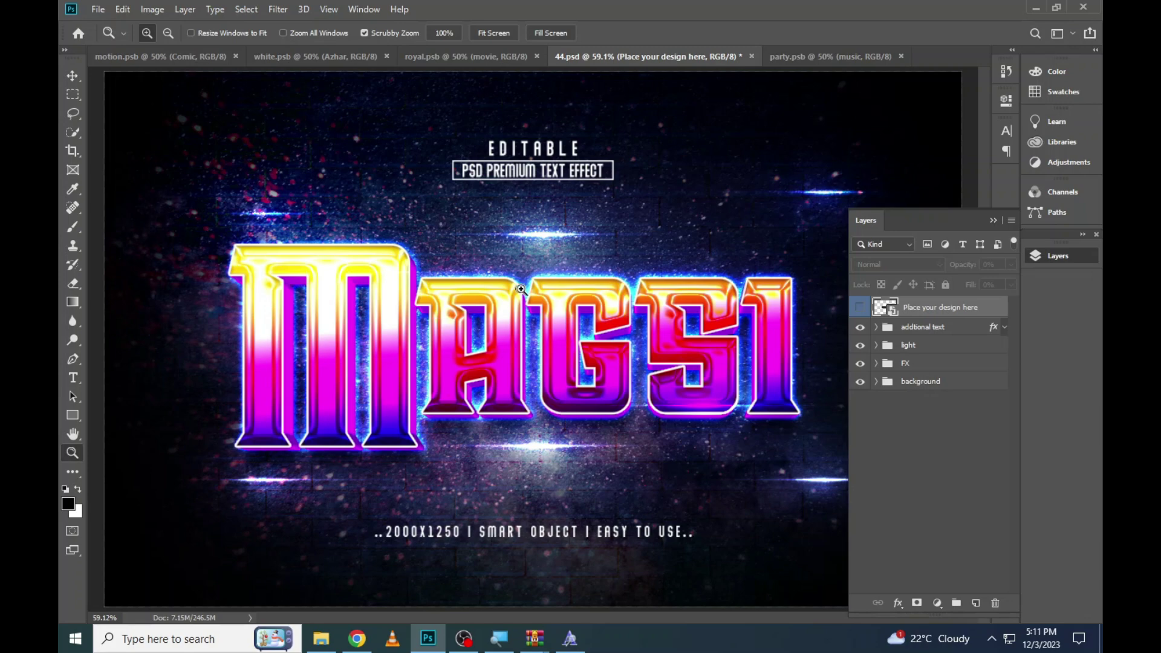
{"action": "key", "text": "ctrl+1"}
{"action": "right_click", "coordinate": [399, 317]}
{"action": "left_click", "coordinate": [417, 322]}
Close 44.psd without saving, then close party.psb
{"action": "left_click", "coordinate": [751, 56]}
{"action": "left_click", "coordinate": [572, 242]}
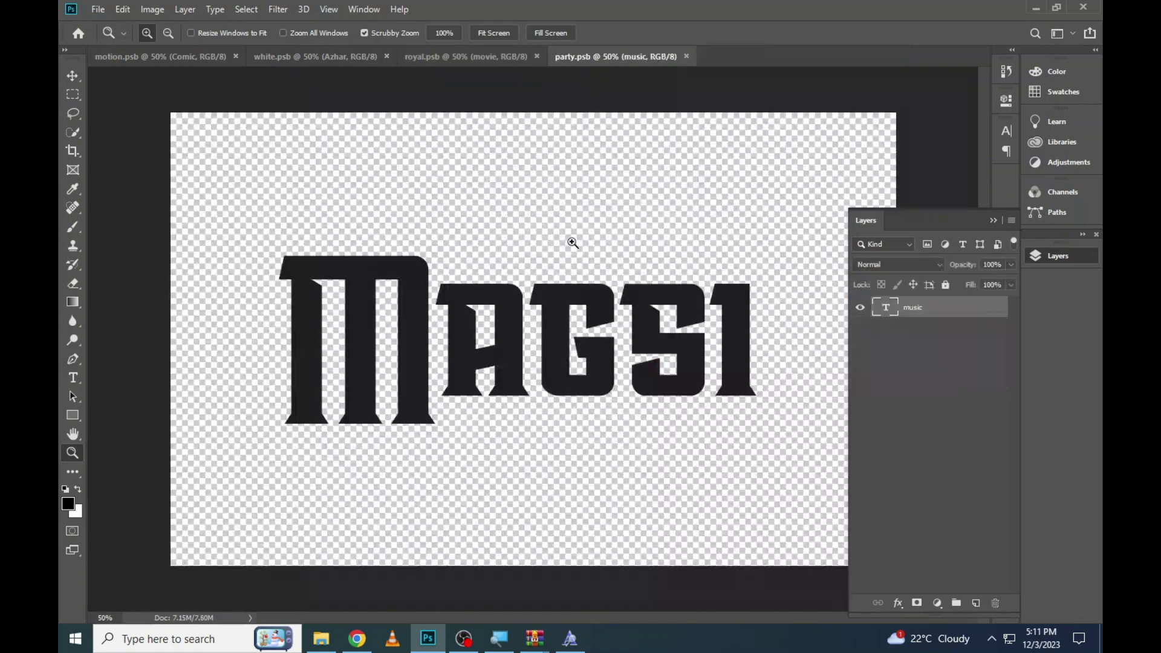
{"action": "left_click", "coordinate": [686, 56]}
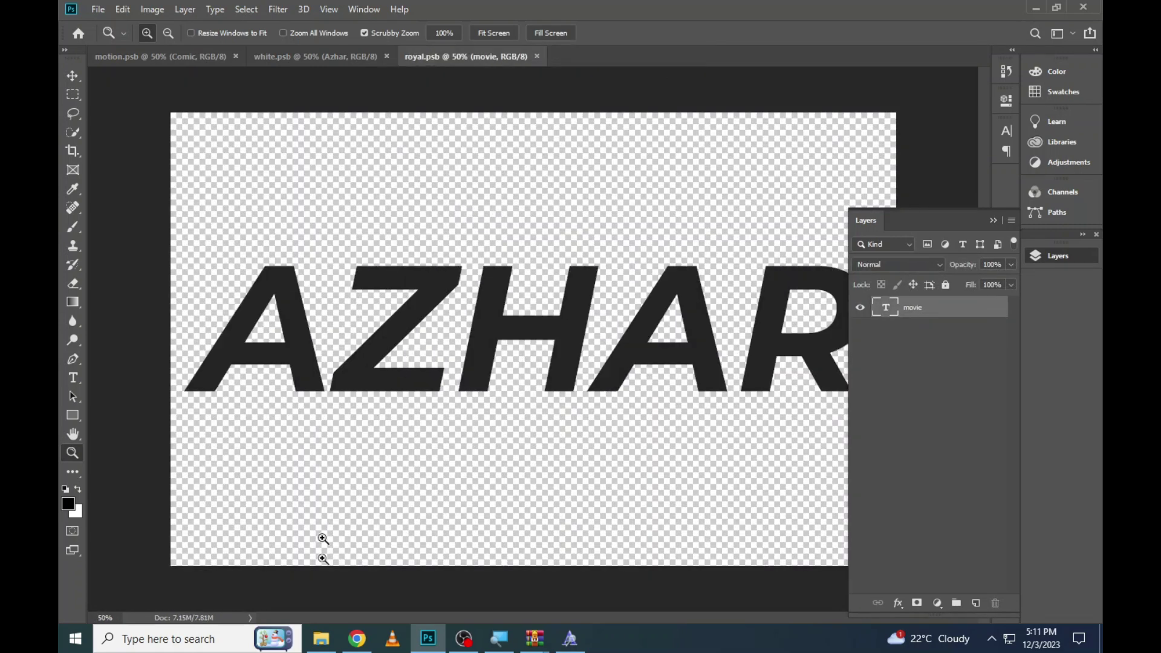
Open template 45.psd from the templates folder and its editable text smart object
{"action": "left_click", "coordinate": [327, 642]}
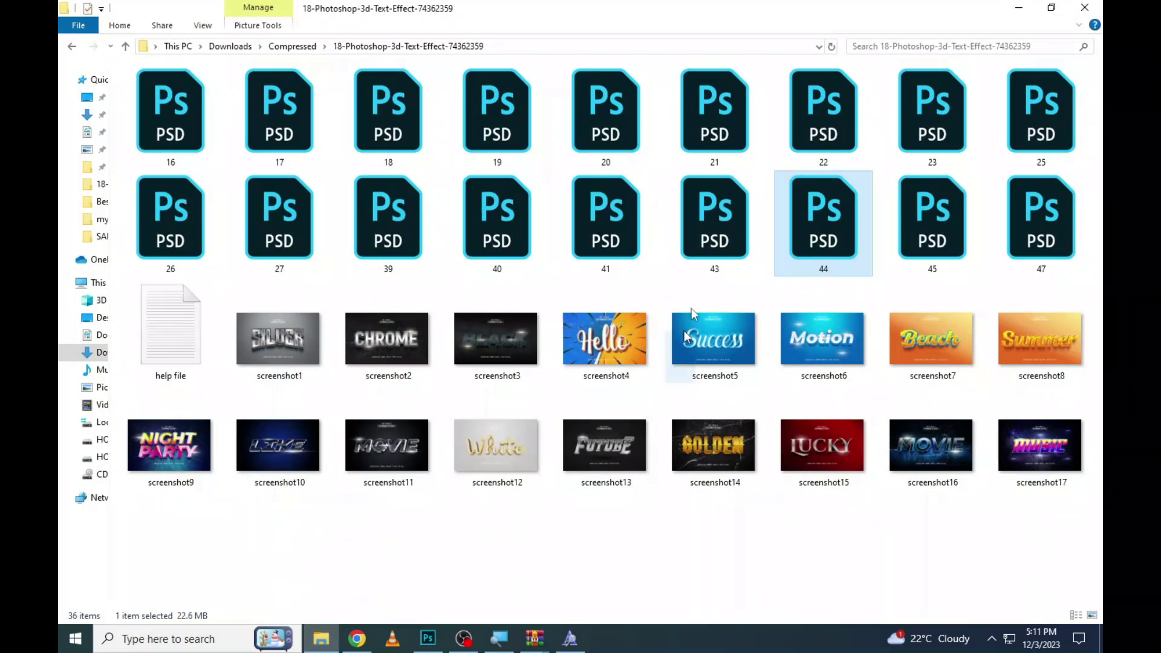
{"action": "double_click", "coordinate": [932, 226]}
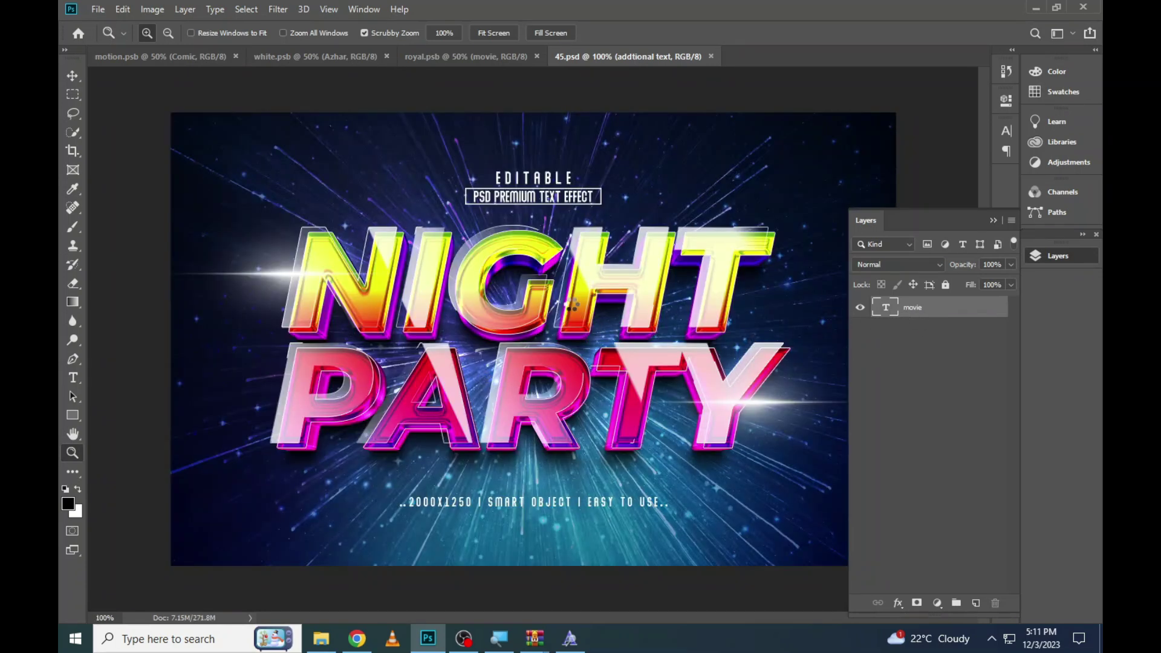
{"action": "double_click", "coordinate": [887, 327]}
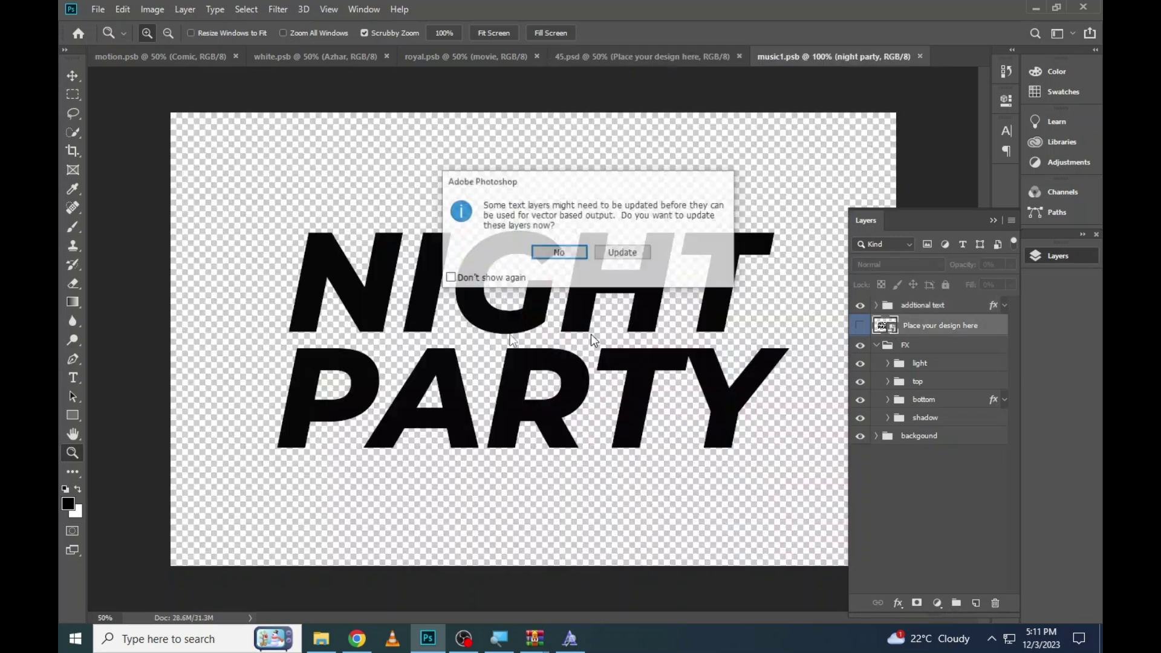
{"action": "left_click", "coordinate": [623, 248]}
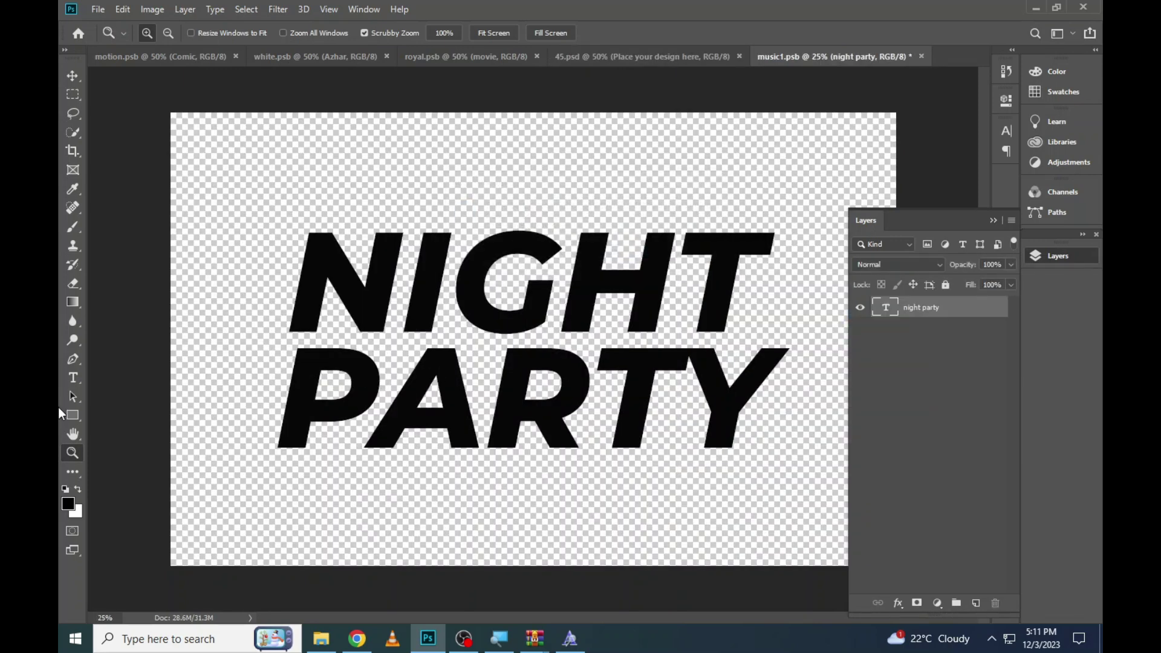
Replace NIGHT PARTY with AZHAR DESIGN, commit, and return to 45.psd
{"action": "left_click", "coordinate": [74, 378]}
{"action": "left_click", "coordinate": [490, 277]}
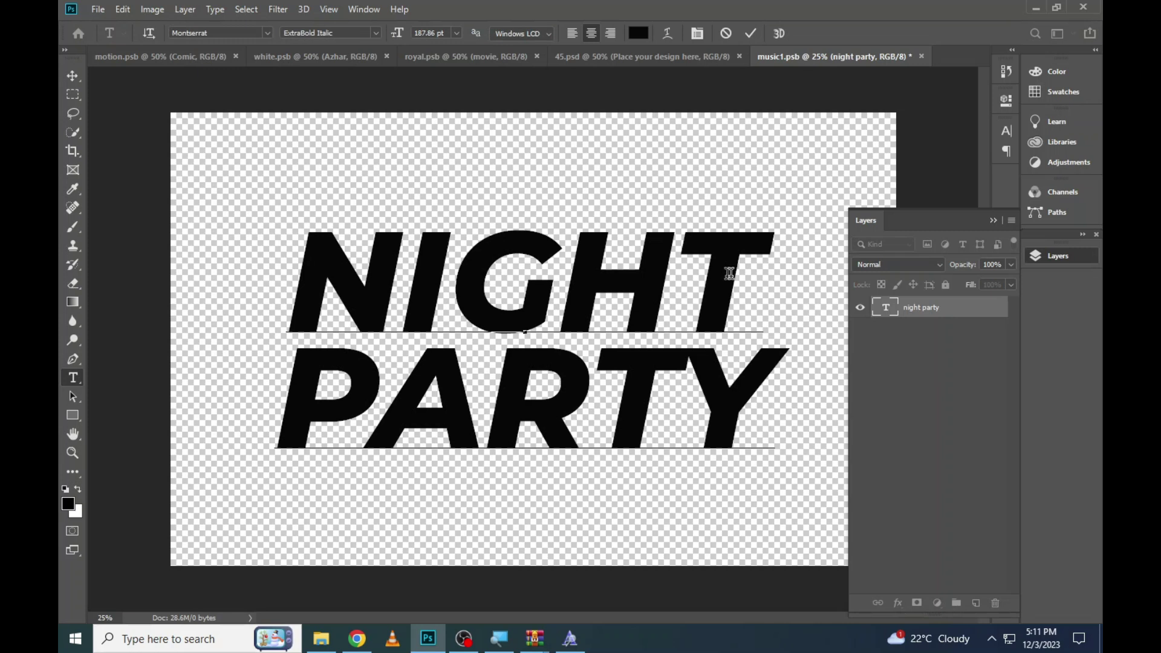
{"action": "left_click_drag", "start_coordinate": [759, 275], "coordinate": [174, 317]}
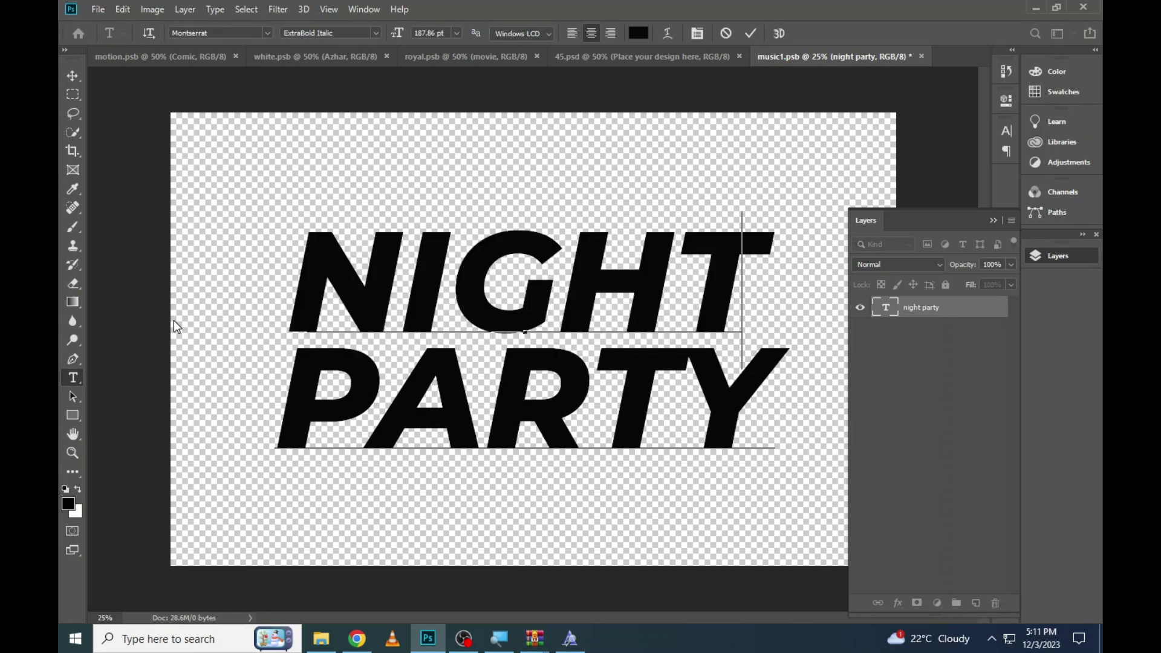
{"action": "type", "text": "azhar"}
{"action": "left_click_drag", "start_coordinate": [292, 397], "coordinate": [912, 412]}
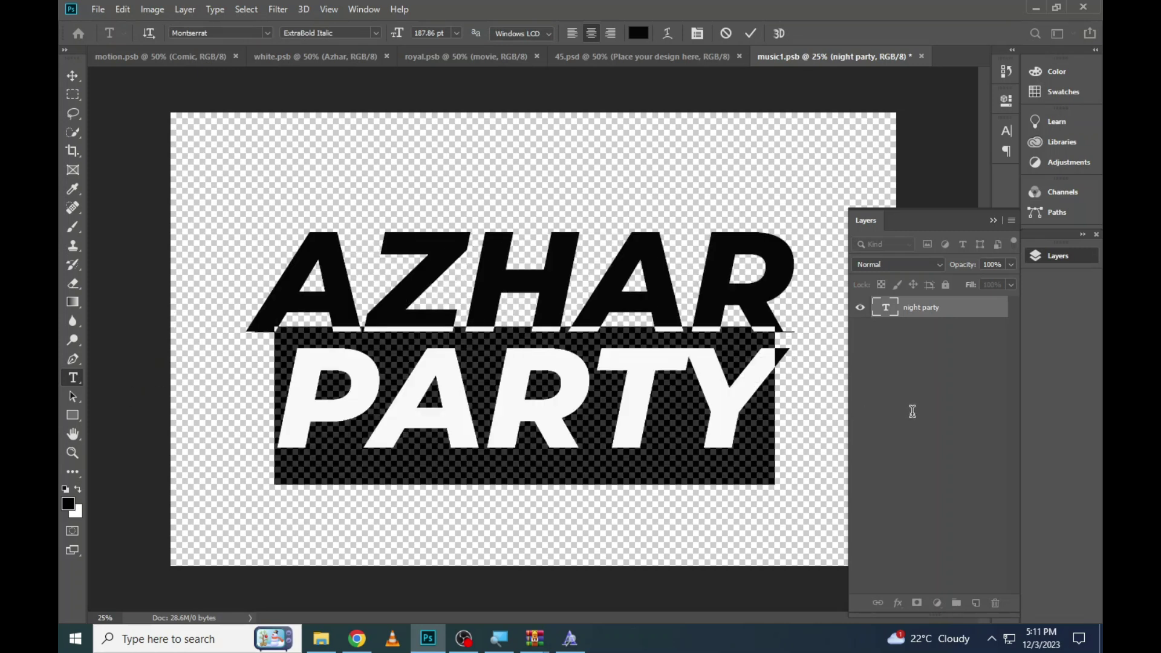
{"action": "type", "text": "design"}
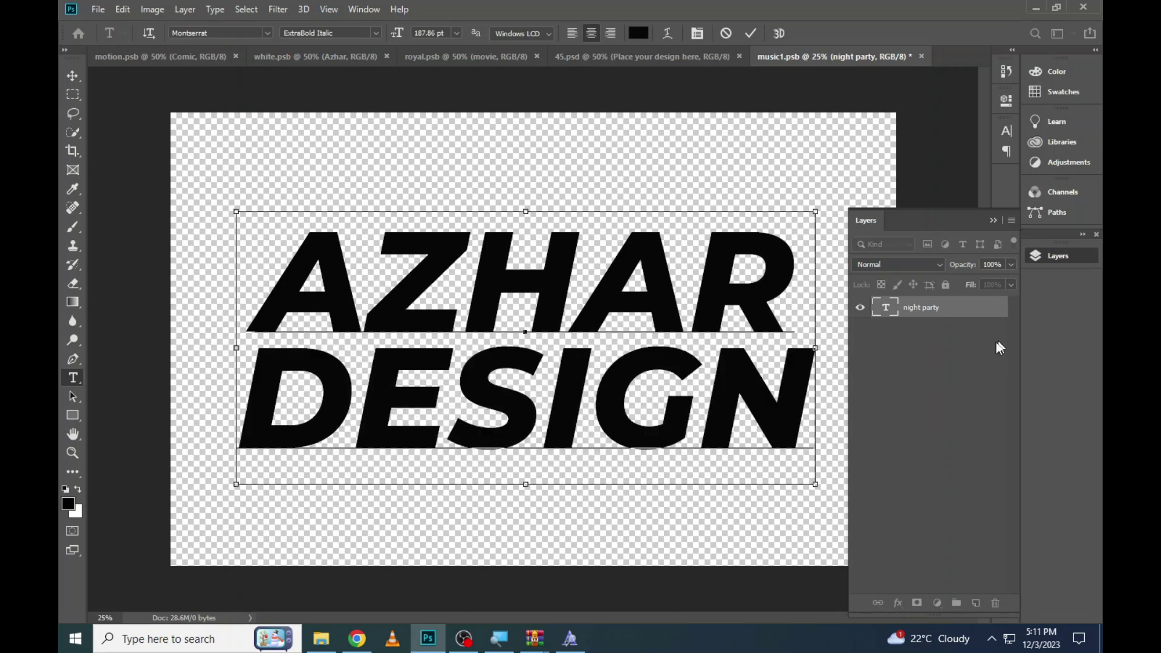
{"action": "key", "text": "ctrl+Return"}
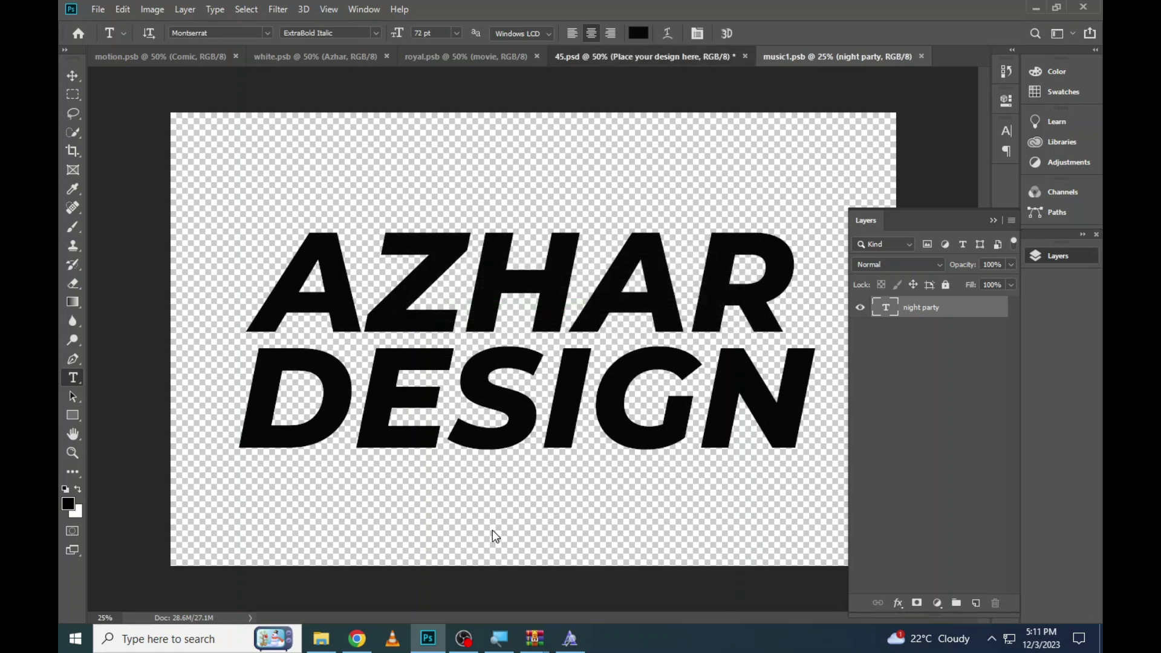
{"action": "key", "text": "ctrl+w"}
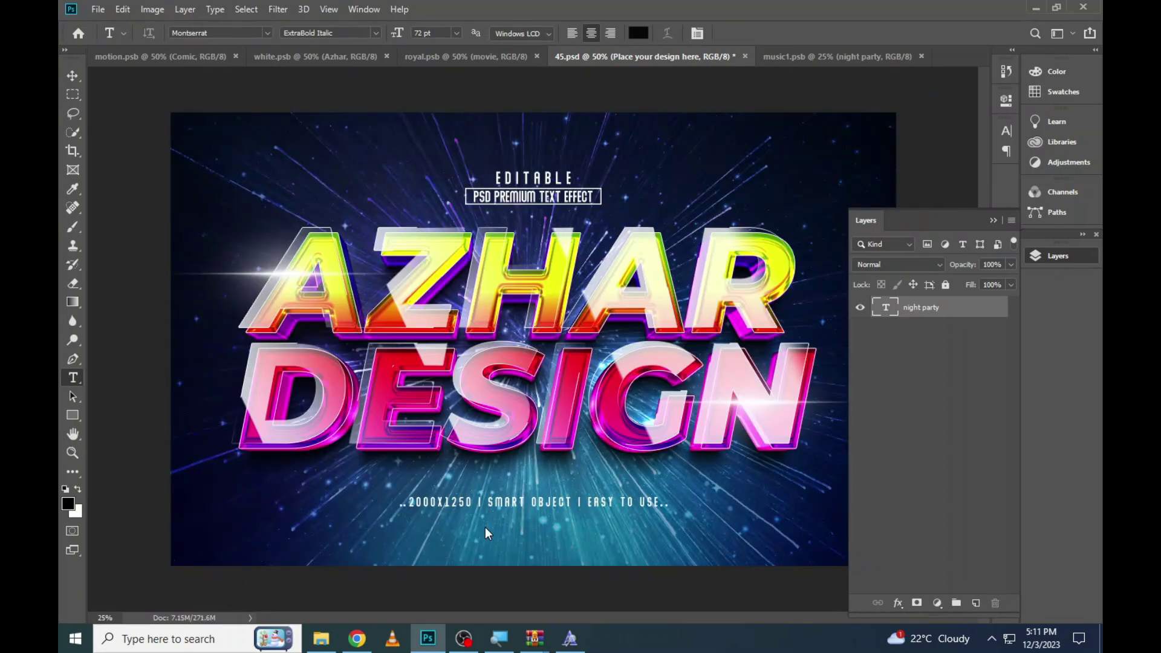
Check the neon AZHAR DESIGN zoomed in and fitted, then close 45.psd without saving
{"action": "left_click", "coordinate": [72, 454]}
{"action": "left_click", "coordinate": [423, 329]}
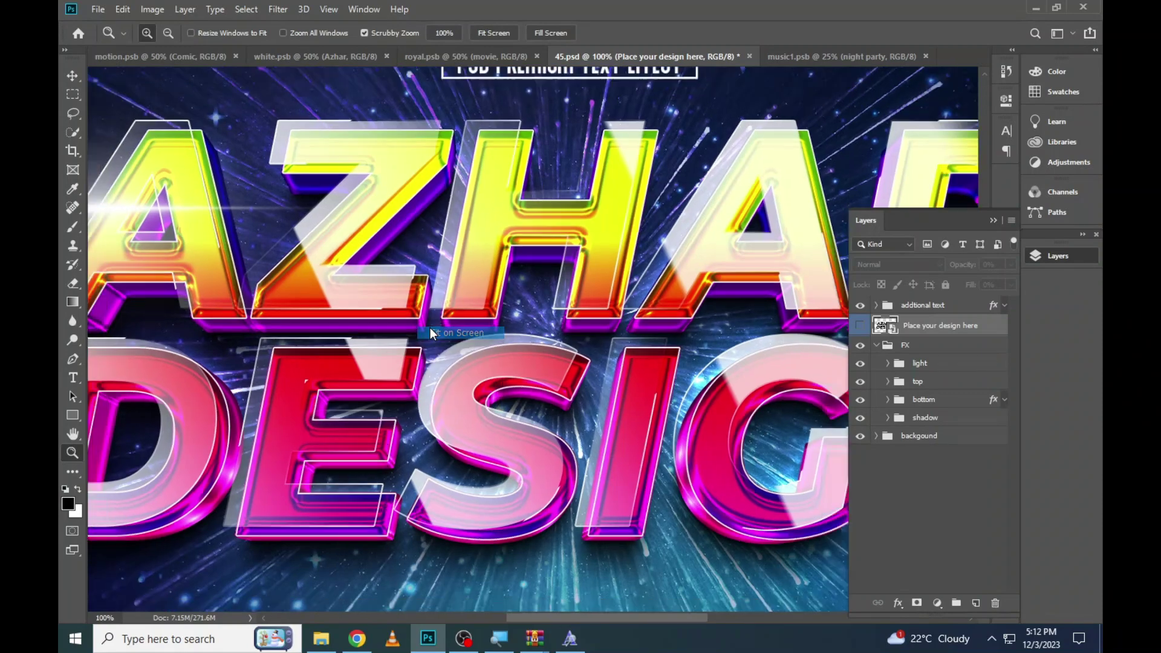
{"action": "left_click", "coordinate": [431, 332]}
{"action": "left_click", "coordinate": [751, 57]}
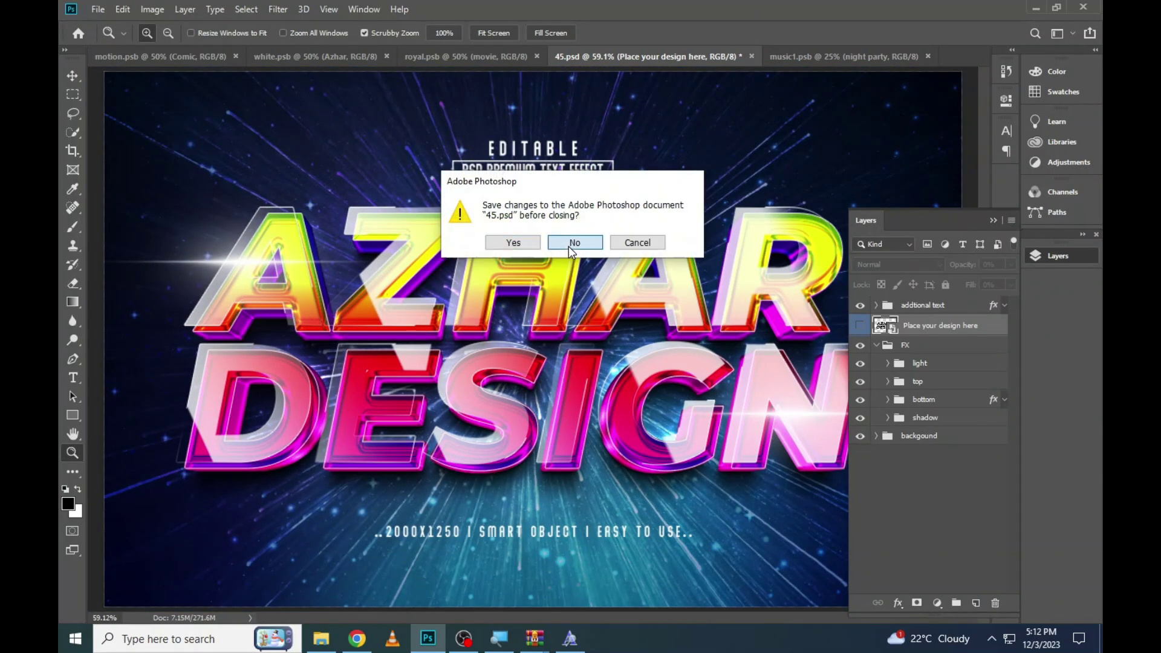
{"action": "left_click", "coordinate": [570, 242]}
Open template 47.psd from the templates folder and zoom into the gold ROYAL text
{"action": "left_click", "coordinate": [336, 638]}
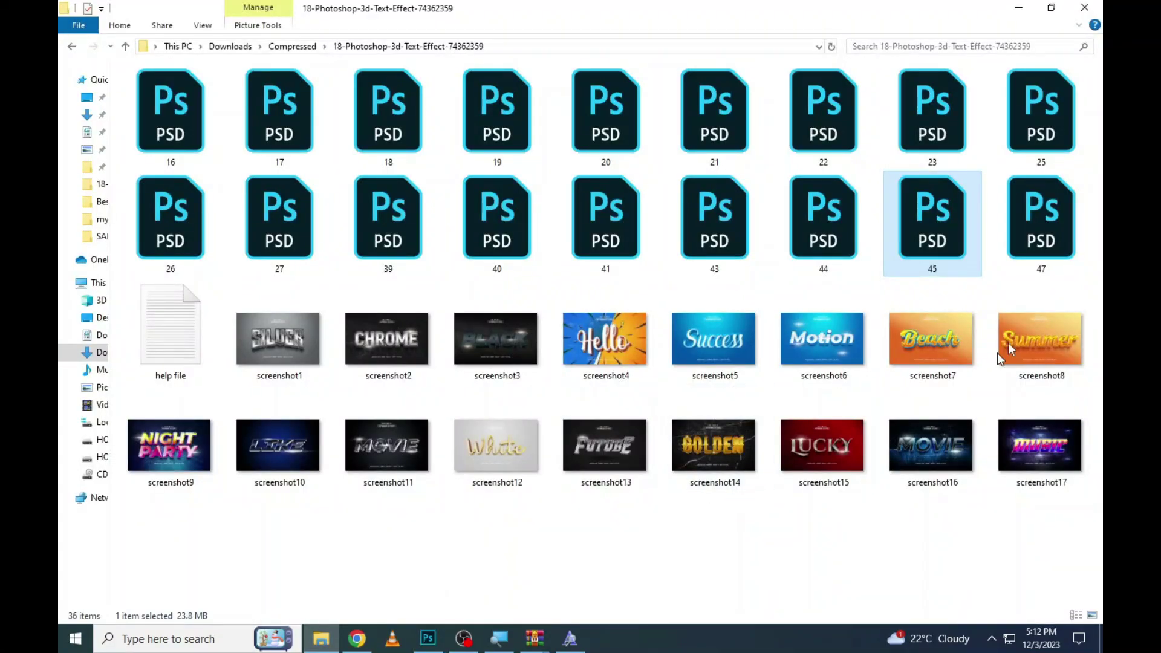
{"action": "double_click", "coordinate": [1035, 242]}
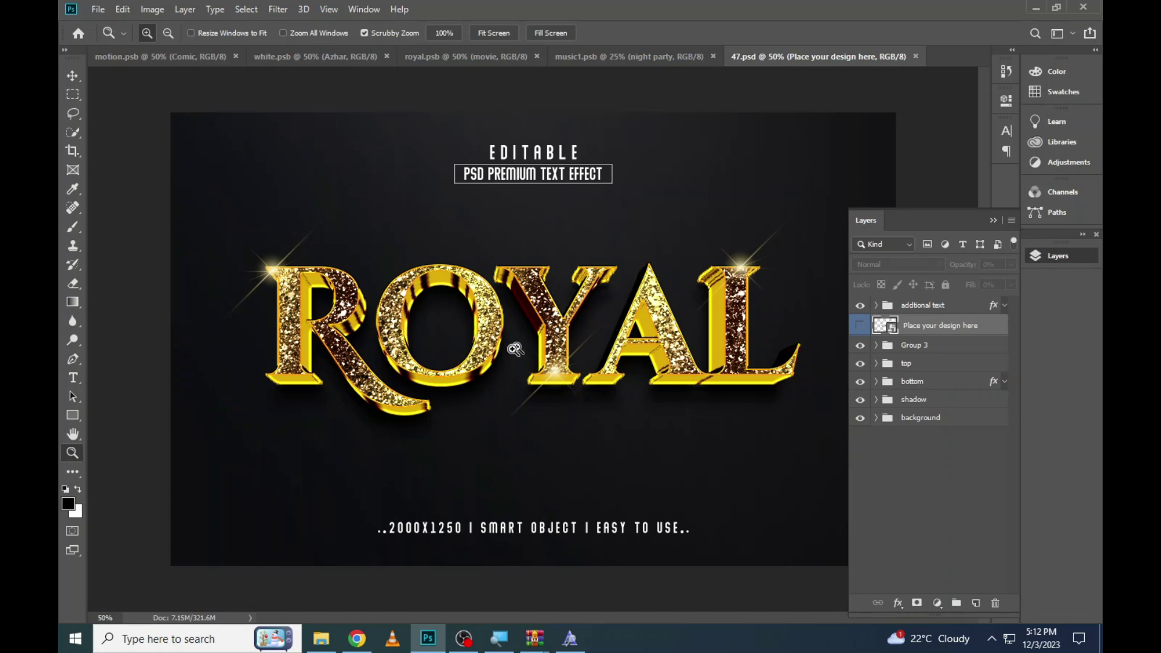
{"action": "left_click_drag", "start_coordinate": [435, 319], "coordinate": [463, 312]}
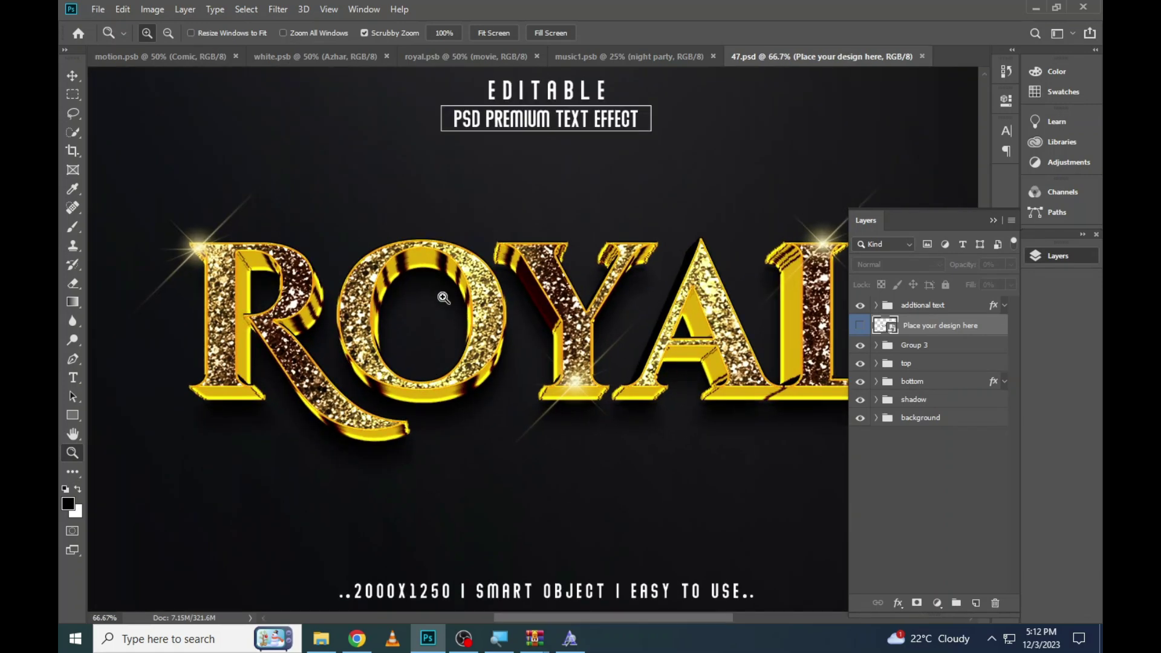
Save a copy of 47.psd as JPEG '47 copy', accepting the default JPEG options
{"action": "key", "text": "ctrl+alt+s"}
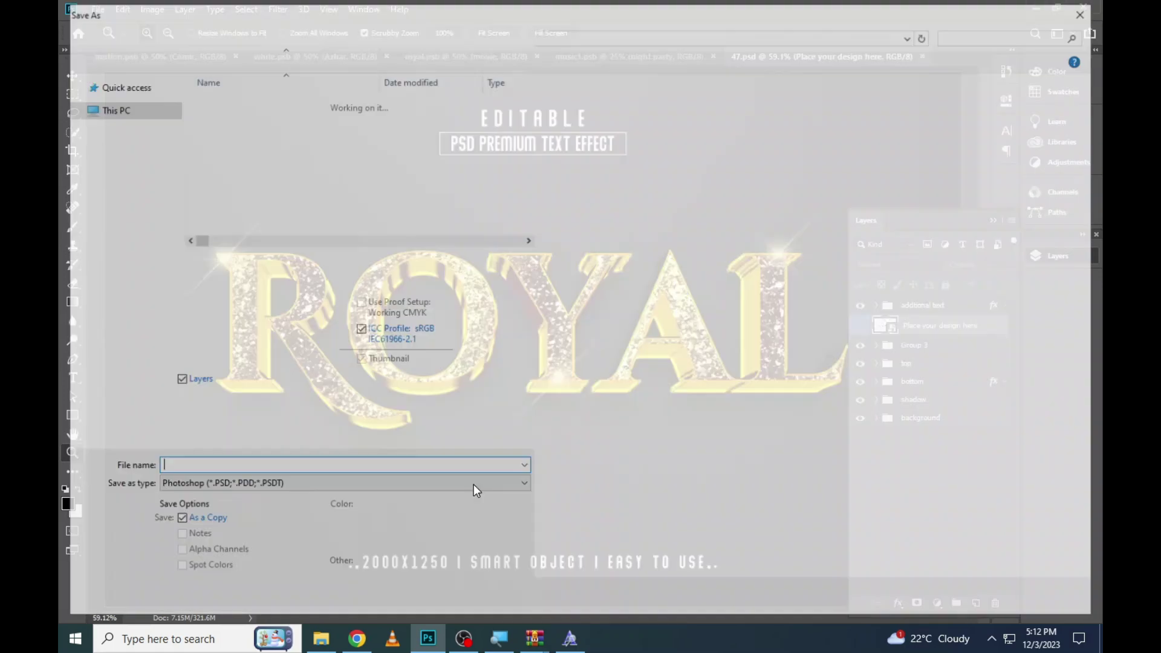
{"action": "left_click", "coordinate": [245, 486]}
{"action": "left_click", "coordinate": [242, 340]}
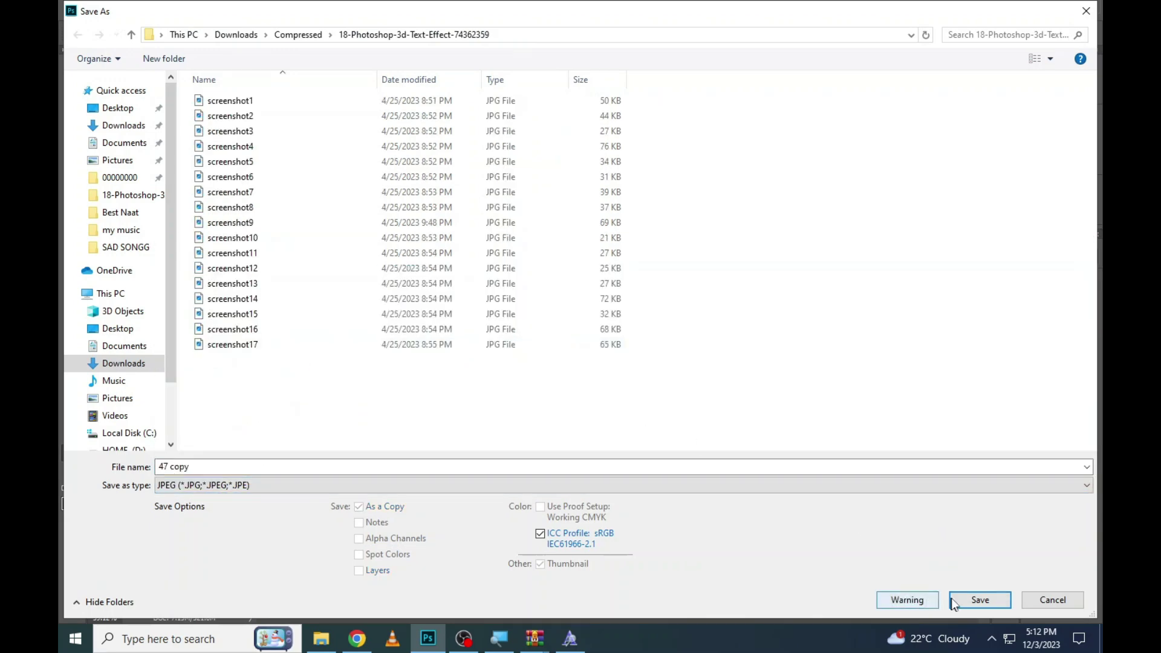
{"action": "left_click", "coordinate": [954, 604]}
{"action": "left_click", "coordinate": [650, 143]}
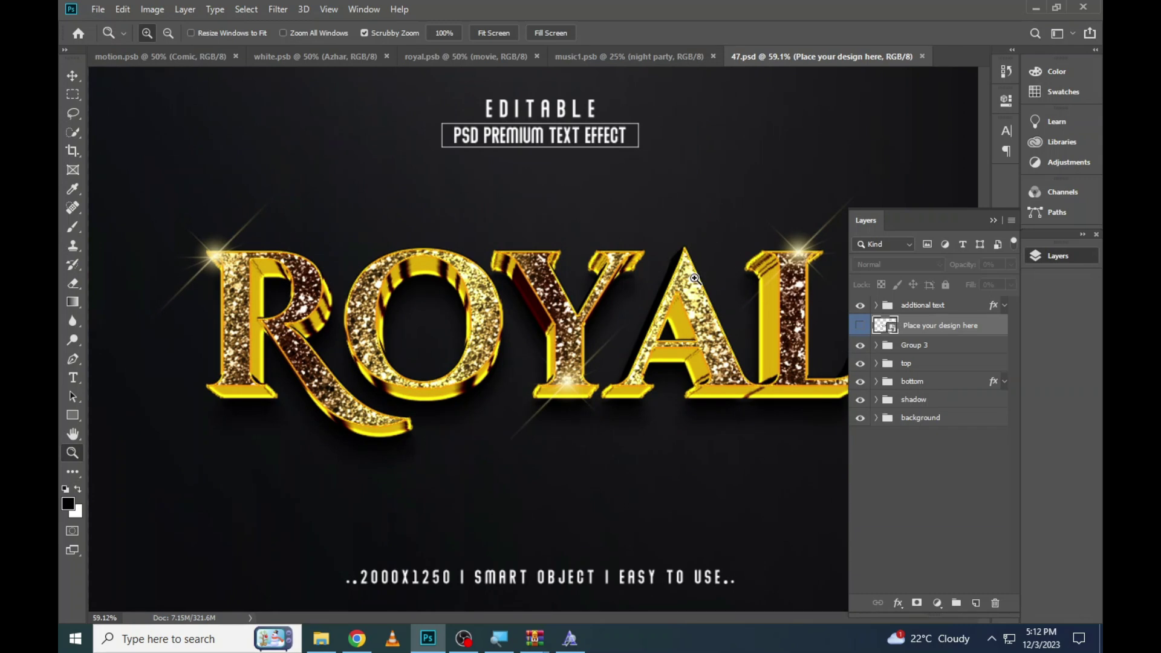
Fit the gold ROYAL mockup on screen and open the royal1.psb smart object
{"action": "left_click", "coordinate": [694, 278]}
{"action": "right_click", "coordinate": [675, 280]}
{"action": "left_click", "coordinate": [722, 288]}
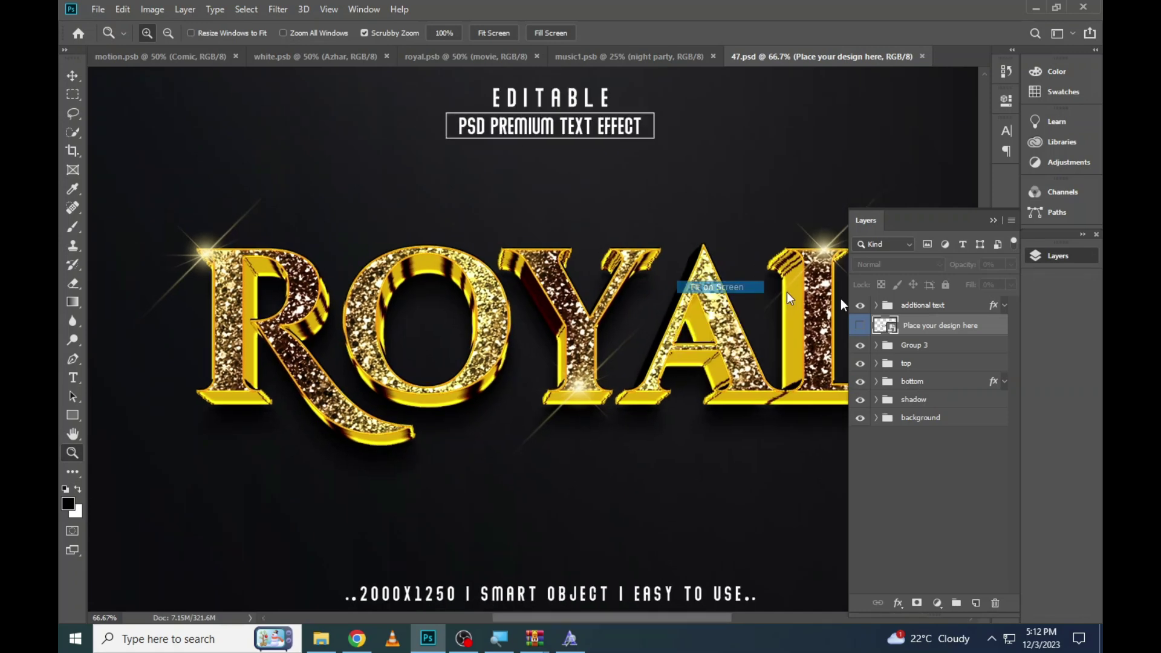
{"action": "double_click", "coordinate": [886, 325]}
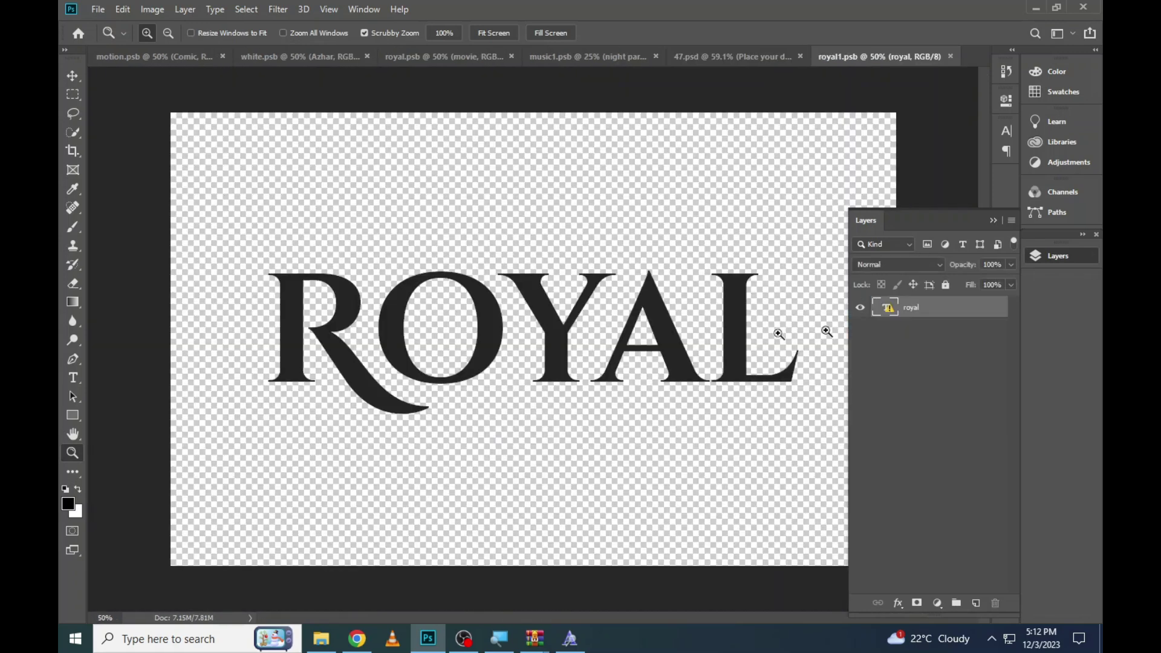
Copy the missing font name CinzelDecorative from the ROYAL text, then switch to Chrome
{"action": "left_click", "coordinate": [73, 377]}
{"action": "left_click", "coordinate": [482, 344]}
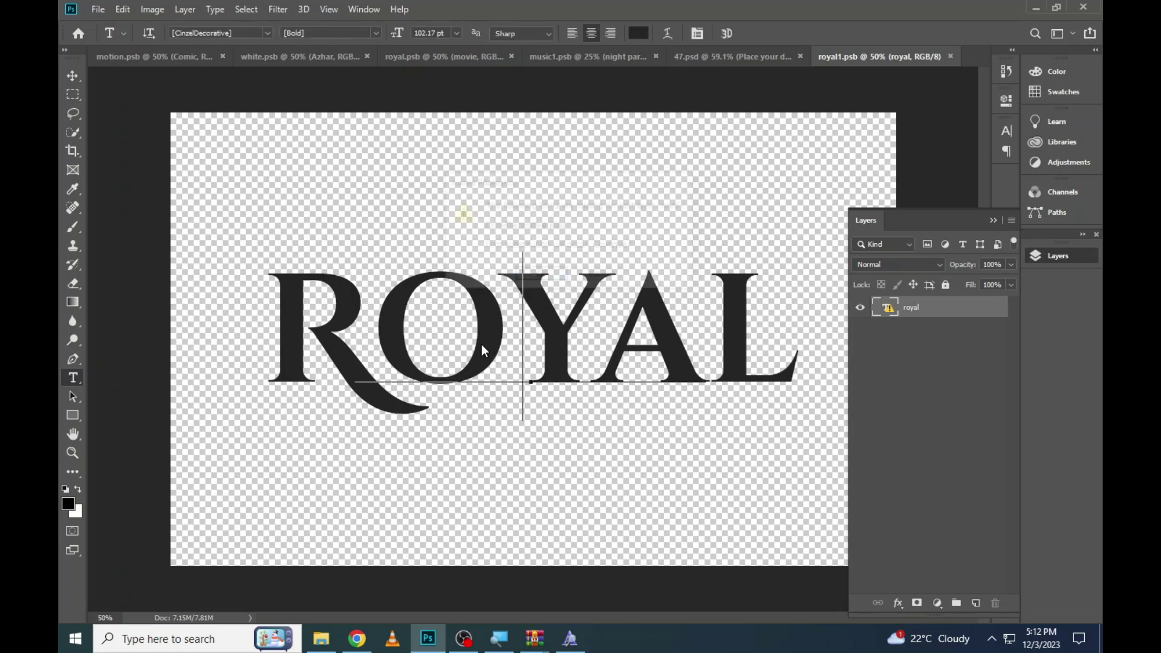
{"action": "left_click", "coordinate": [544, 277]}
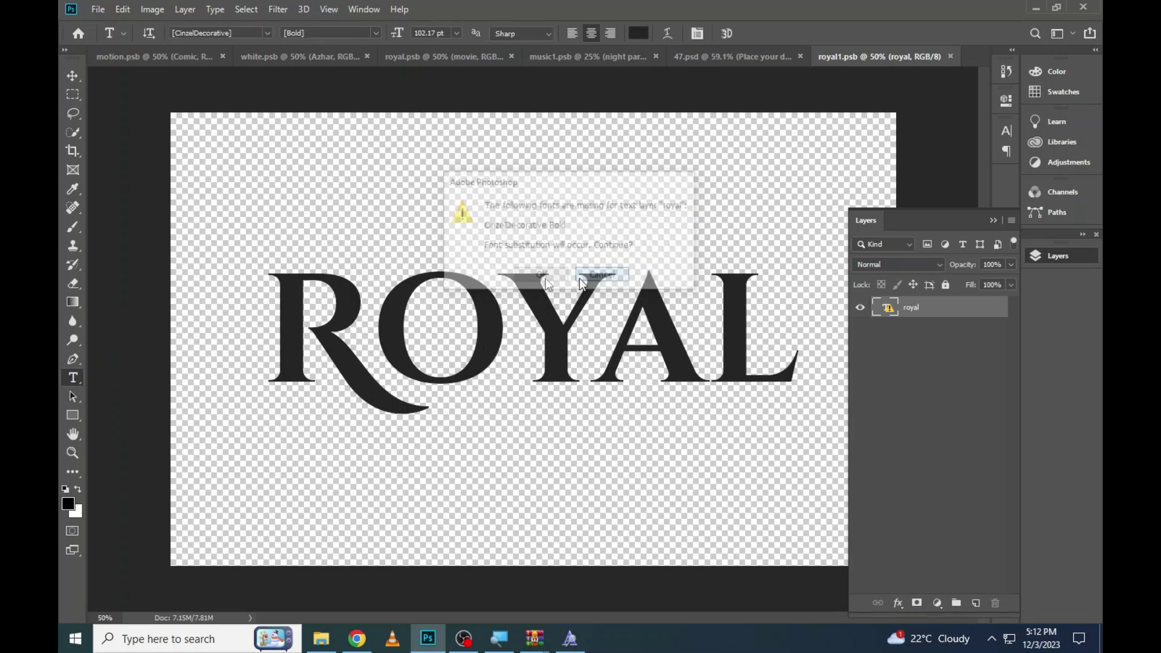
{"action": "right_click", "coordinate": [261, 32]}
{"action": "left_click", "coordinate": [293, 78]}
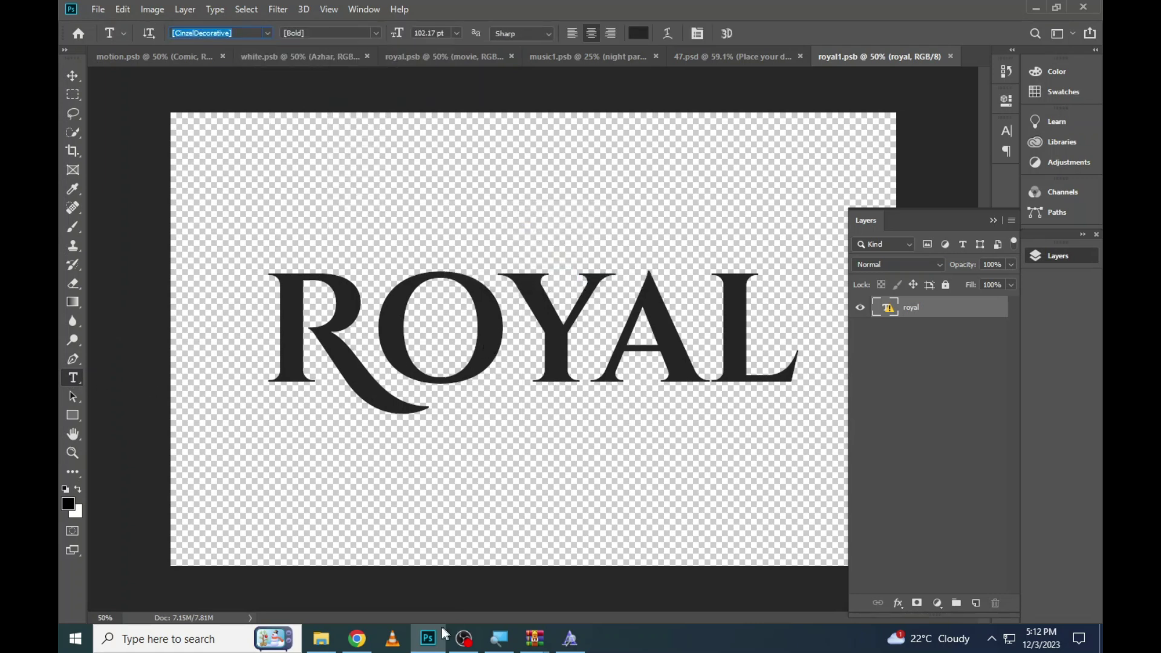
{"action": "left_click", "coordinate": [354, 640]}
{"action": "left_click", "coordinate": [73, 40]}
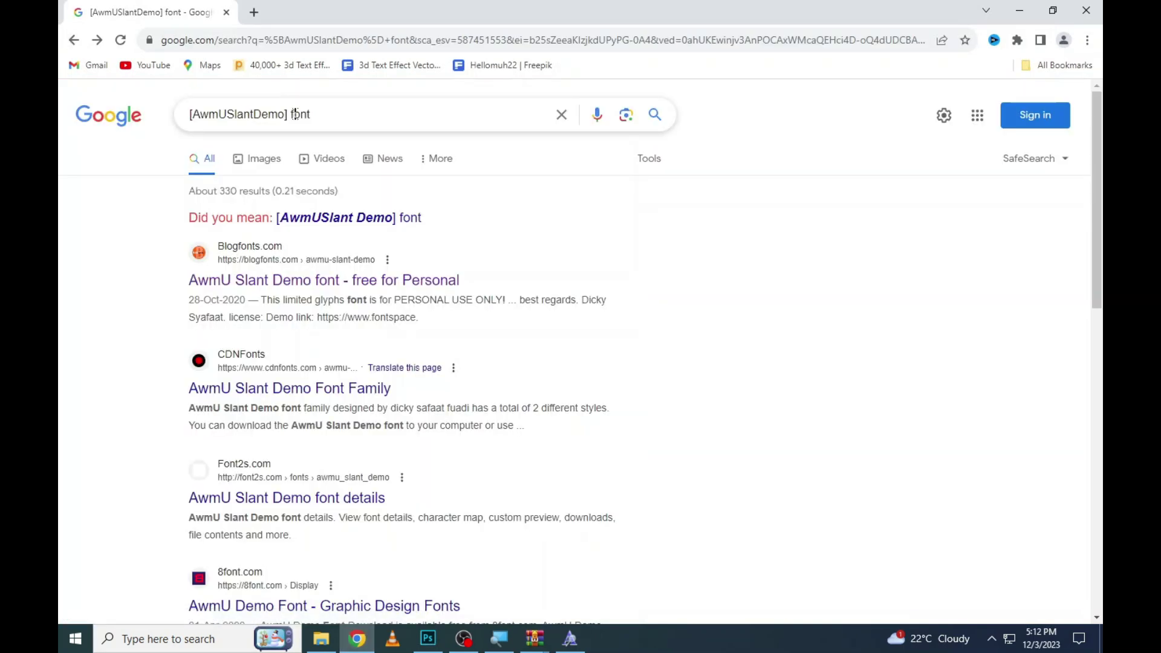
Search CinzelDecorative and download the Cinzel Decorative family from Google Fonts
{"action": "left_click_drag", "start_coordinate": [288, 114], "coordinate": [179, 128]}
{"action": "key", "text": "ctrl+v"}
{"action": "key", "text": "Return"}
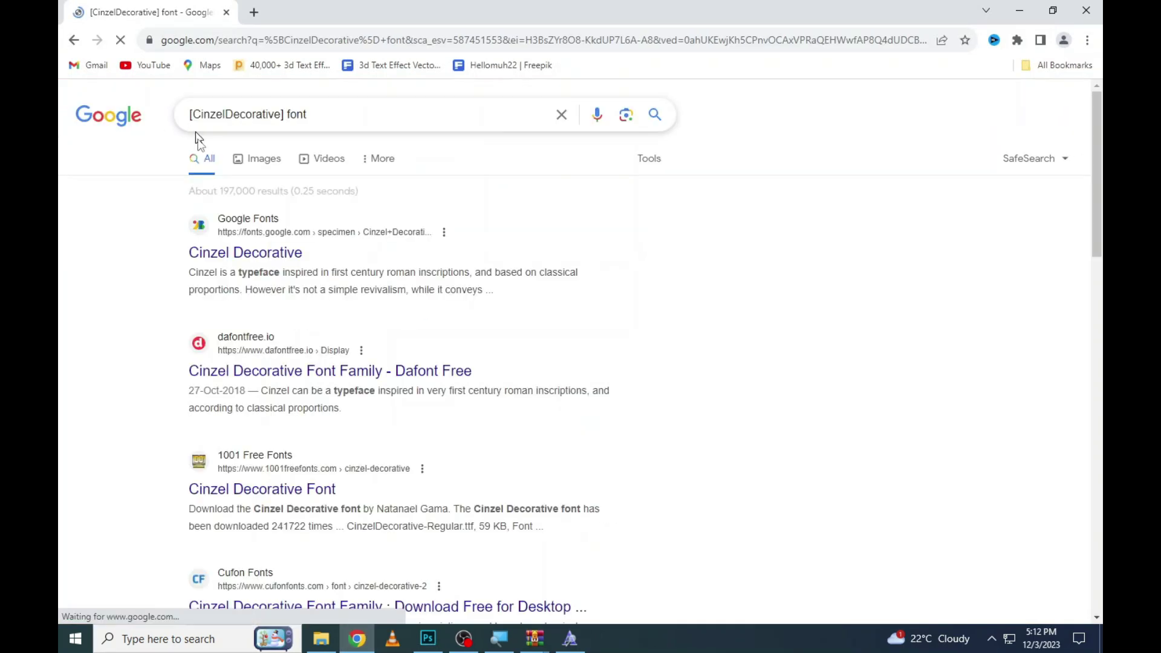
{"action": "left_click", "coordinate": [270, 254]}
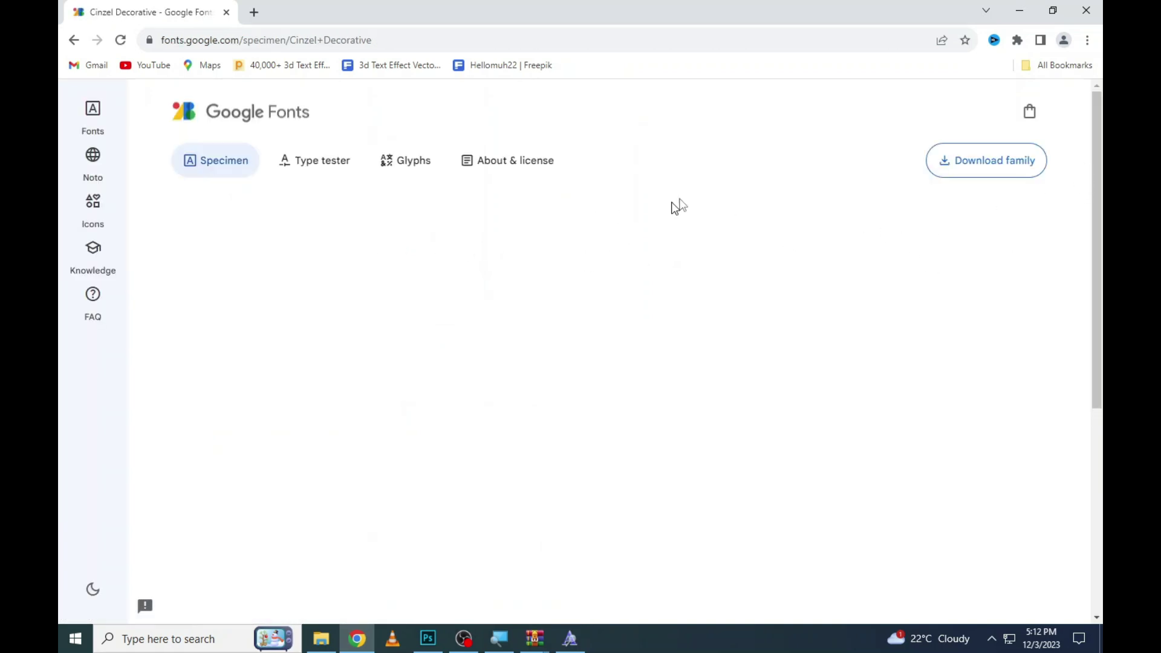
{"action": "left_click", "coordinate": [1022, 162]}
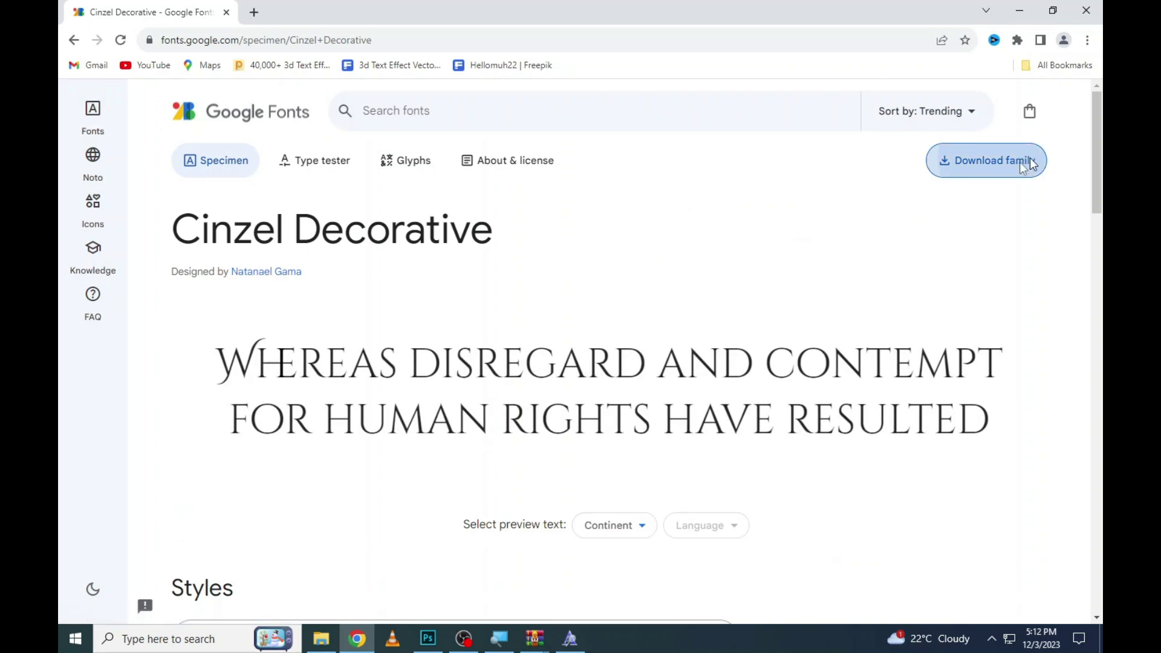
Install Cinzel Decorative Black from Cinzel_Decorative.zip, then return to the ROYAL text in Photoshop
{"action": "left_click", "coordinate": [1017, 46]}
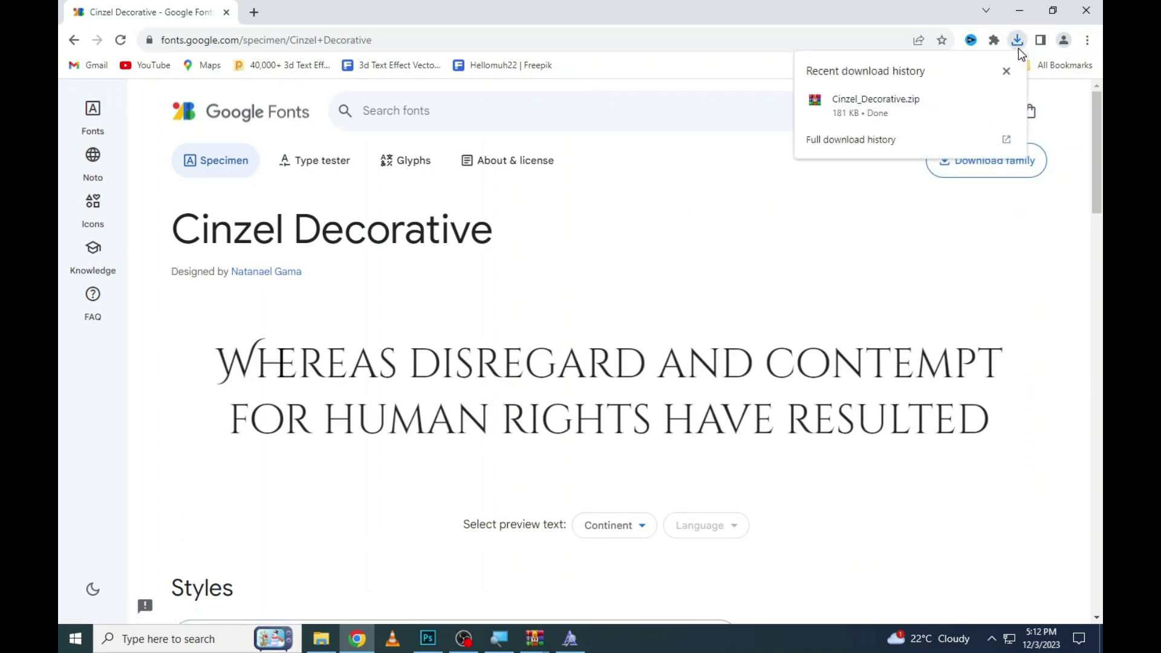
{"action": "left_click", "coordinate": [822, 101]}
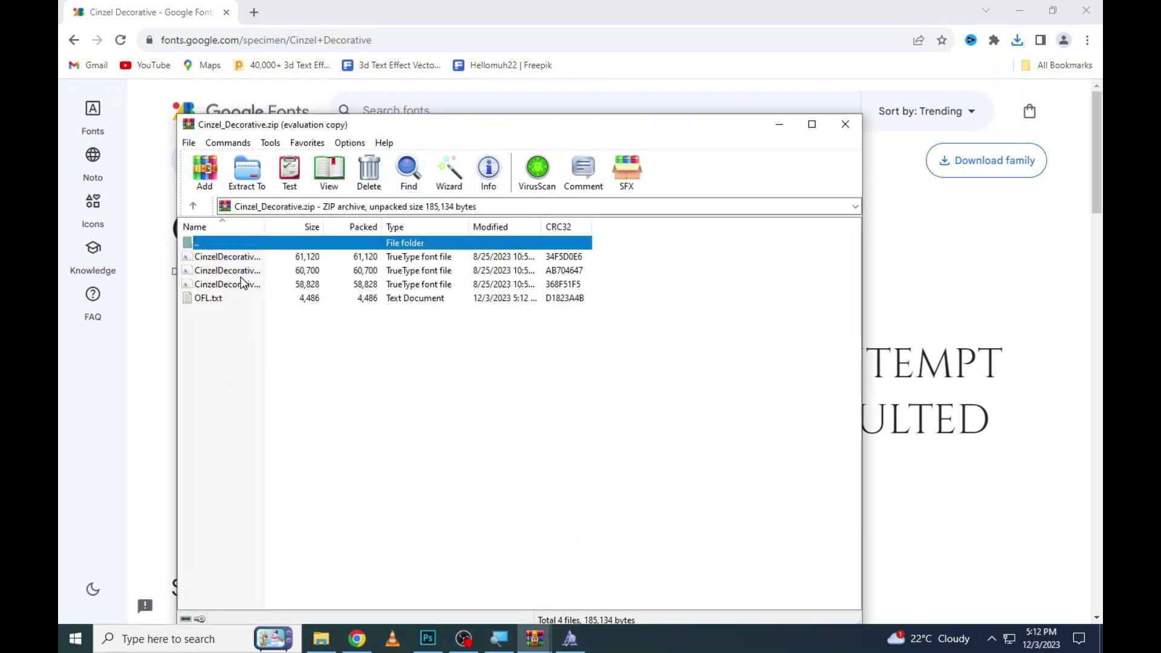
{"action": "left_click", "coordinate": [235, 259]}
{"action": "double_click", "coordinate": [233, 259]}
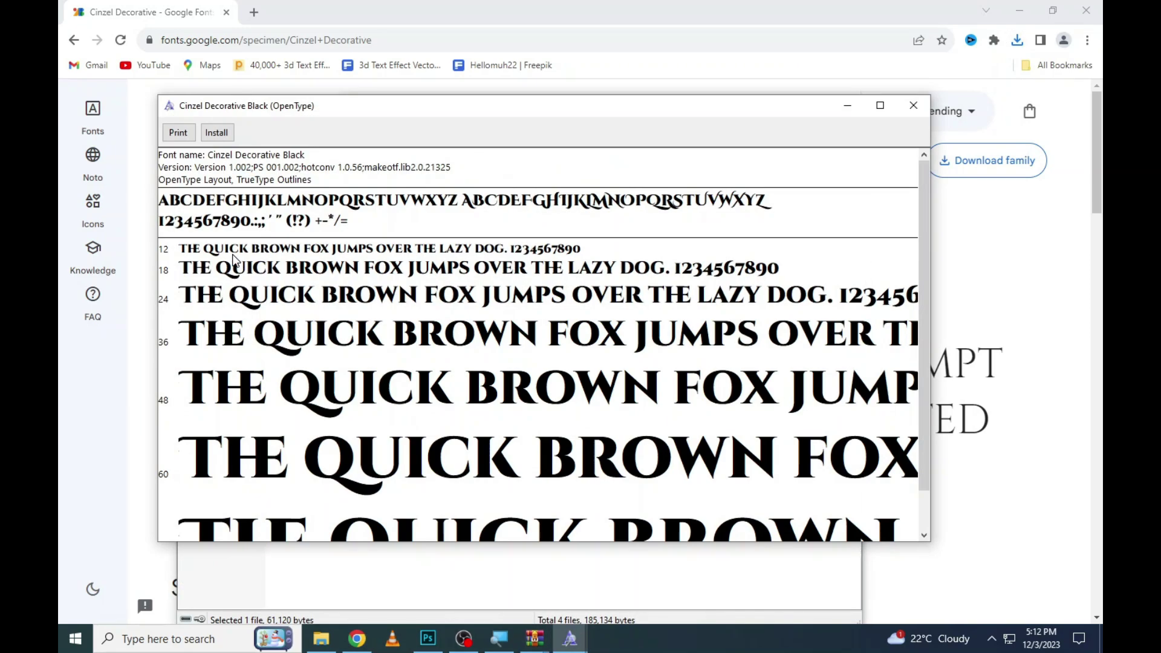
{"action": "left_click", "coordinate": [224, 137]}
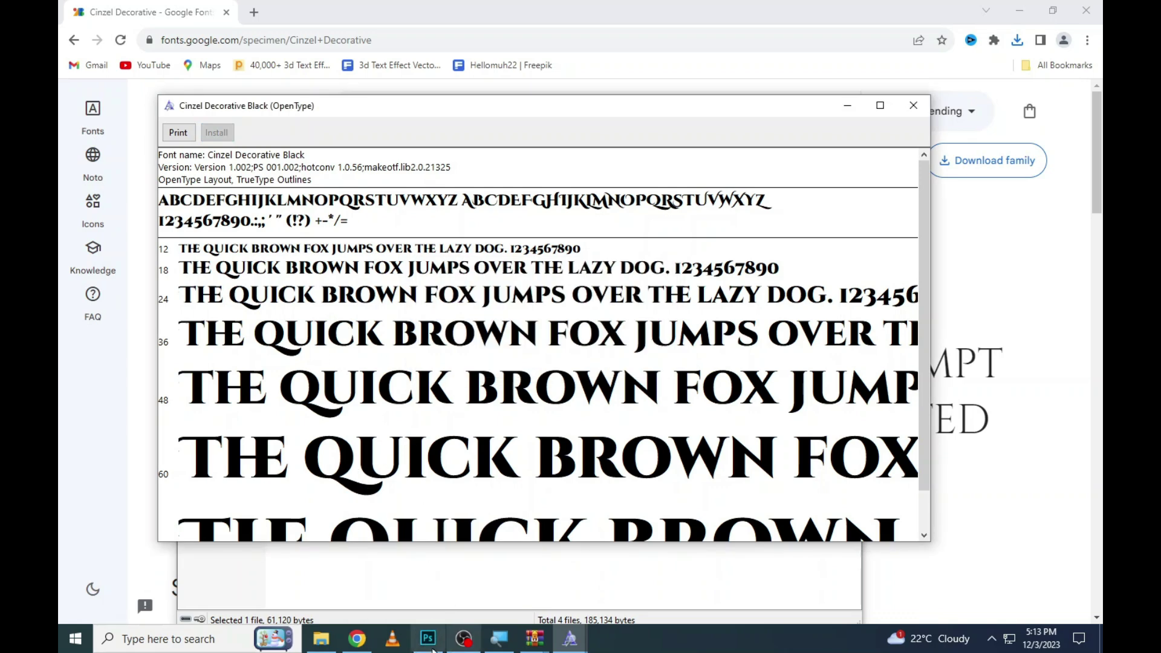
{"action": "left_click", "coordinate": [428, 639]}
{"action": "left_click", "coordinate": [509, 342]}
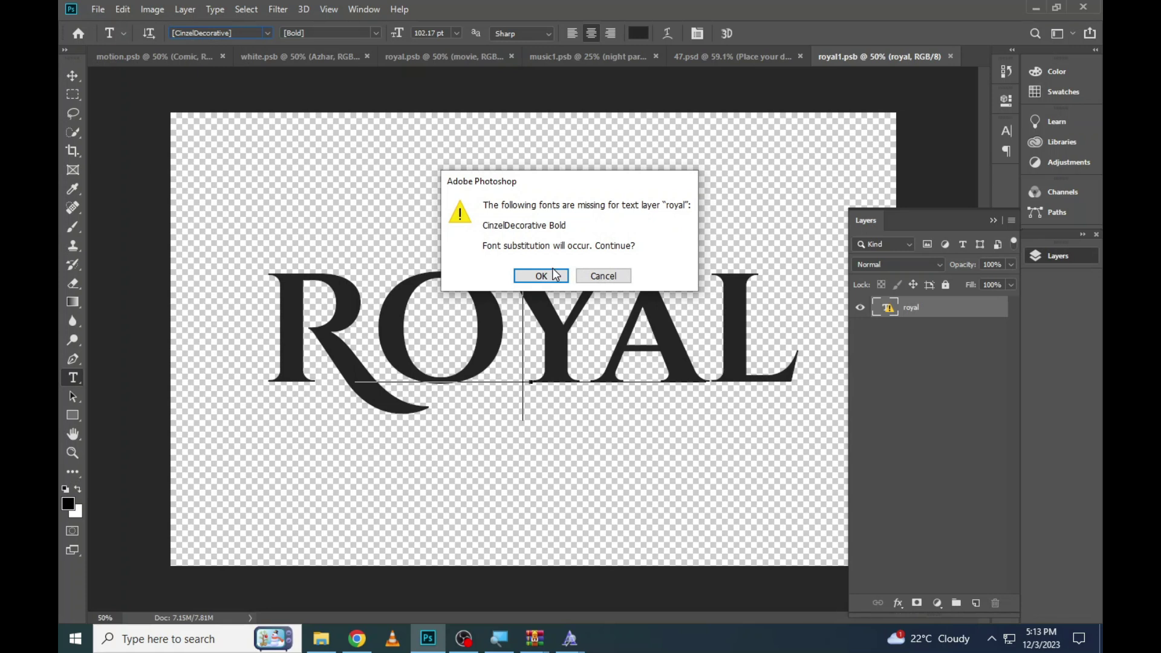
Accept the missing-font warning and set the text font to Kingthings Chimaera
{"action": "left_click", "coordinate": [540, 275]}
{"action": "key", "text": "ctrl+a"}
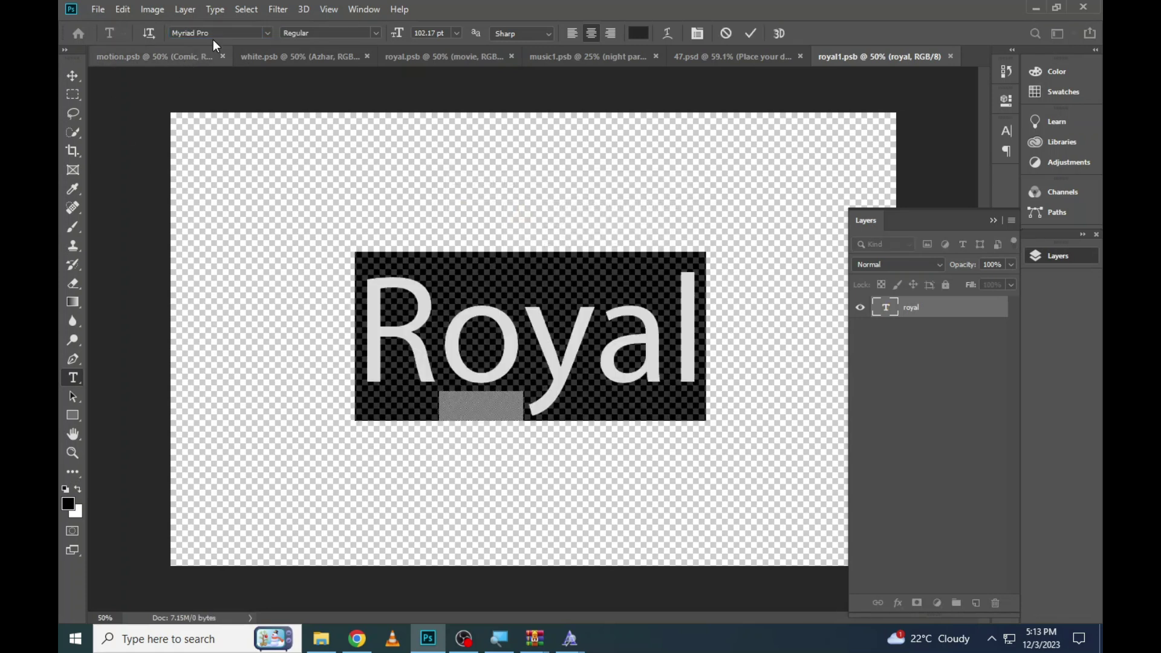
{"action": "left_click", "coordinate": [222, 34]}
{"action": "type", "text": "kin"}
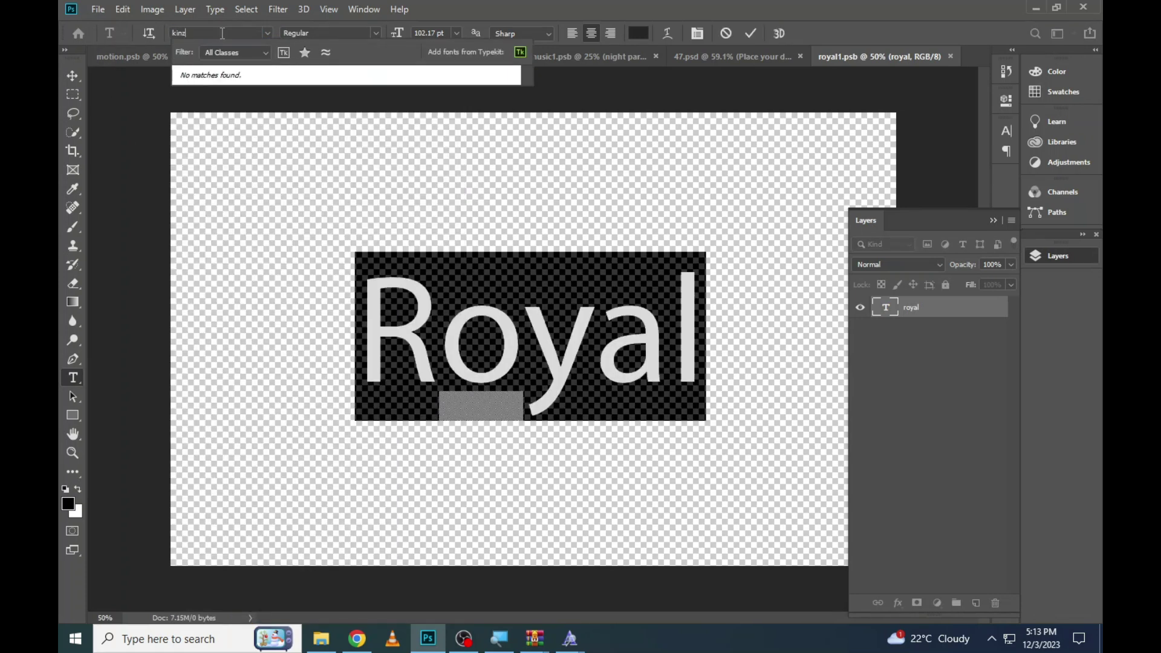
{"action": "key", "text": "BackSpace"}
{"action": "key", "text": "BackSpace"}
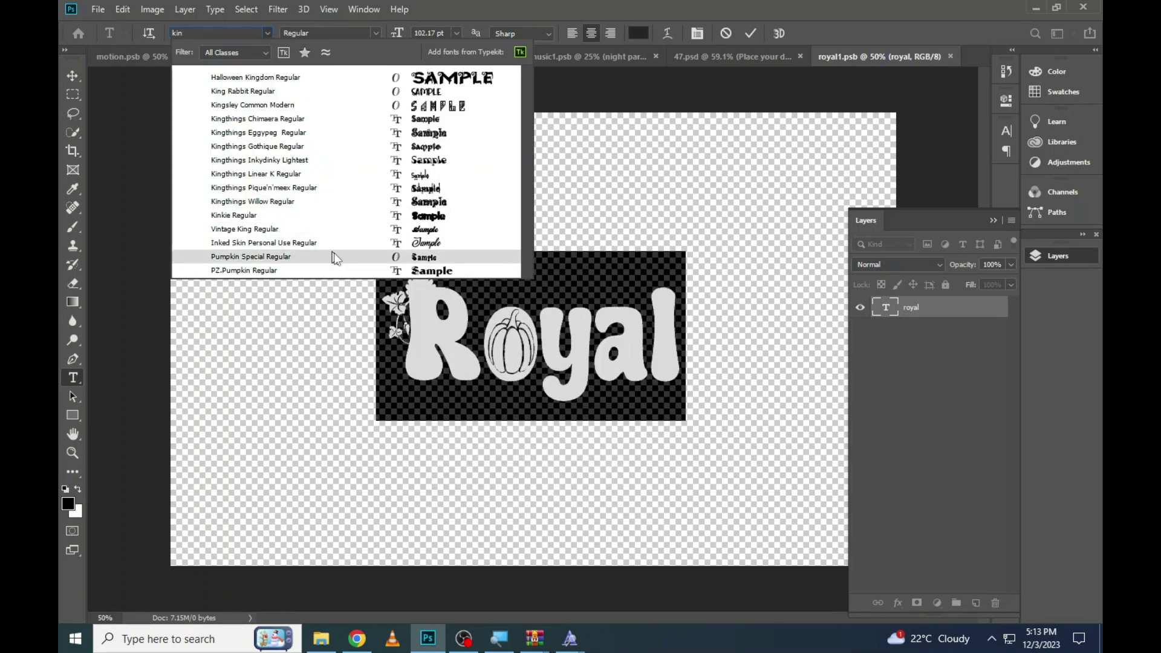
{"action": "left_click", "coordinate": [340, 121]}
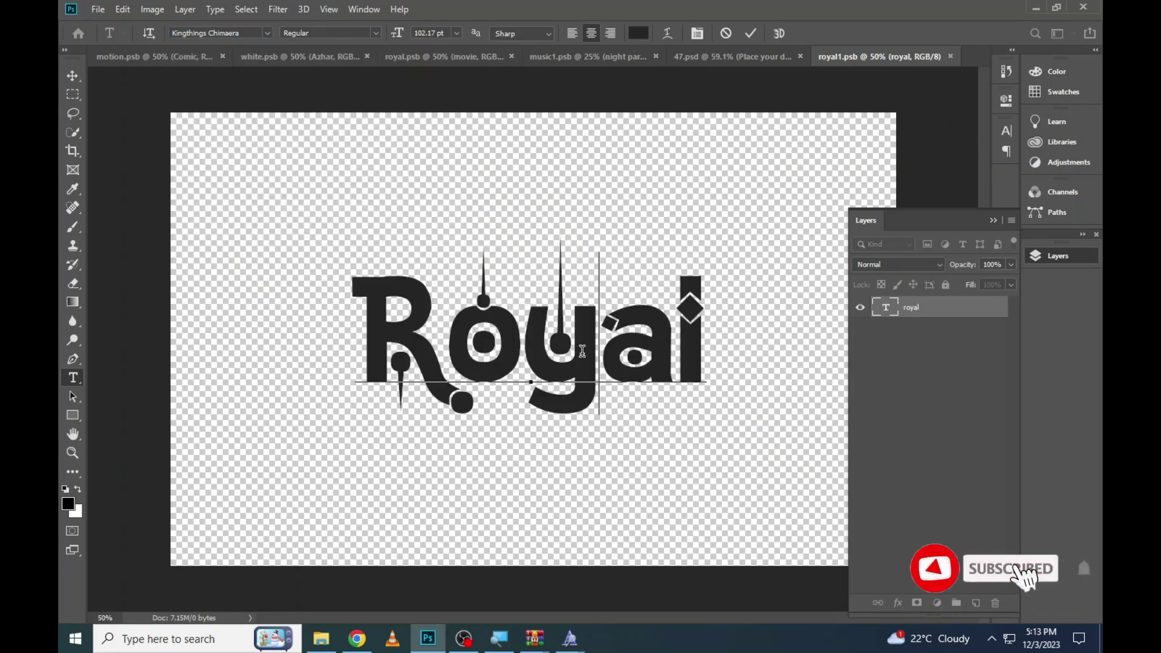
Retype the text as AZHAR, enlarge it to 125.17 pt, and save into 47.psd
{"action": "double_click", "coordinate": [552, 355]}
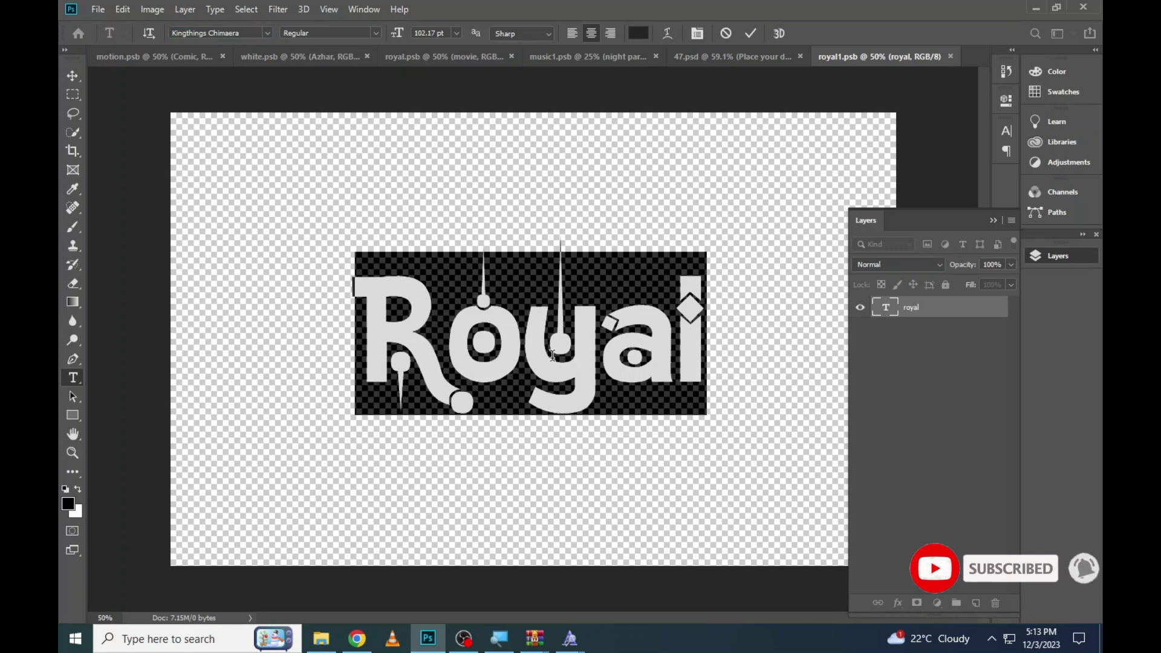
{"action": "type", "text": "AZHAR"}
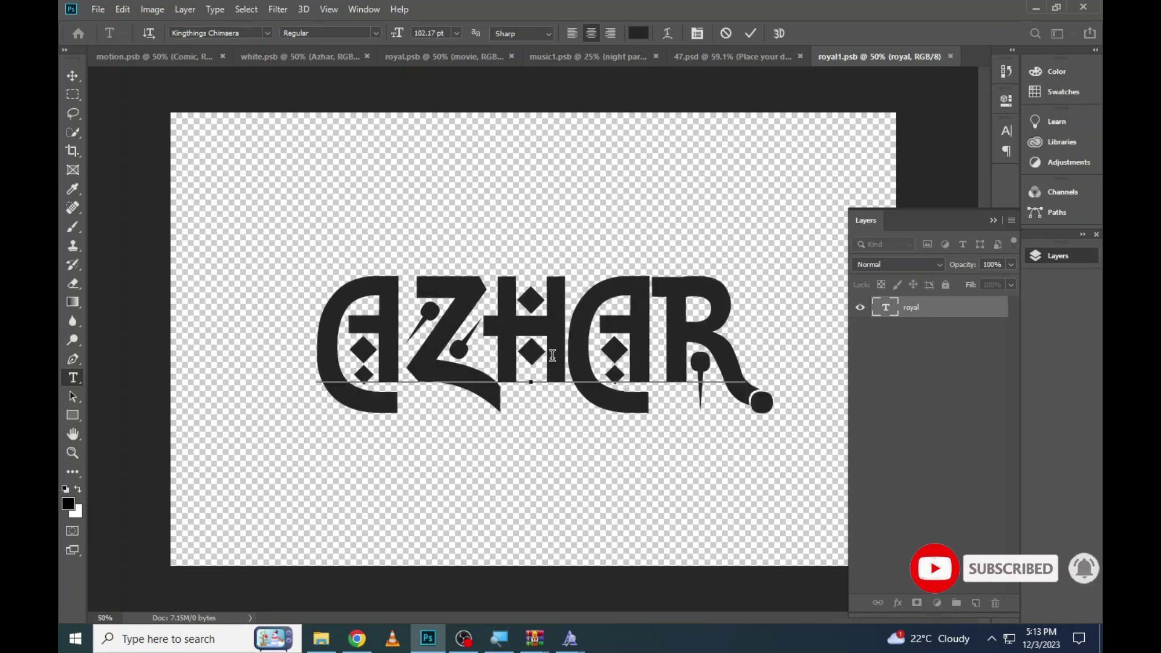
{"action": "key", "text": "ctrl+Return"}
{"action": "double_click", "coordinate": [553, 357]}
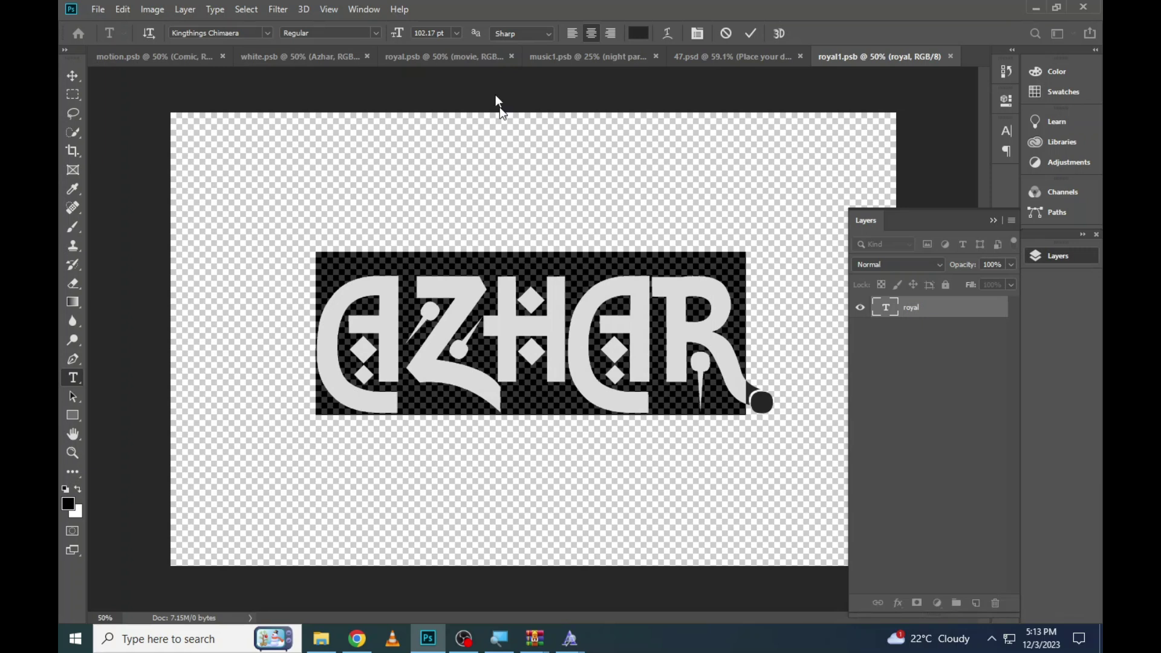
{"action": "left_click_drag", "start_coordinate": [396, 32], "coordinate": [410, 32]}
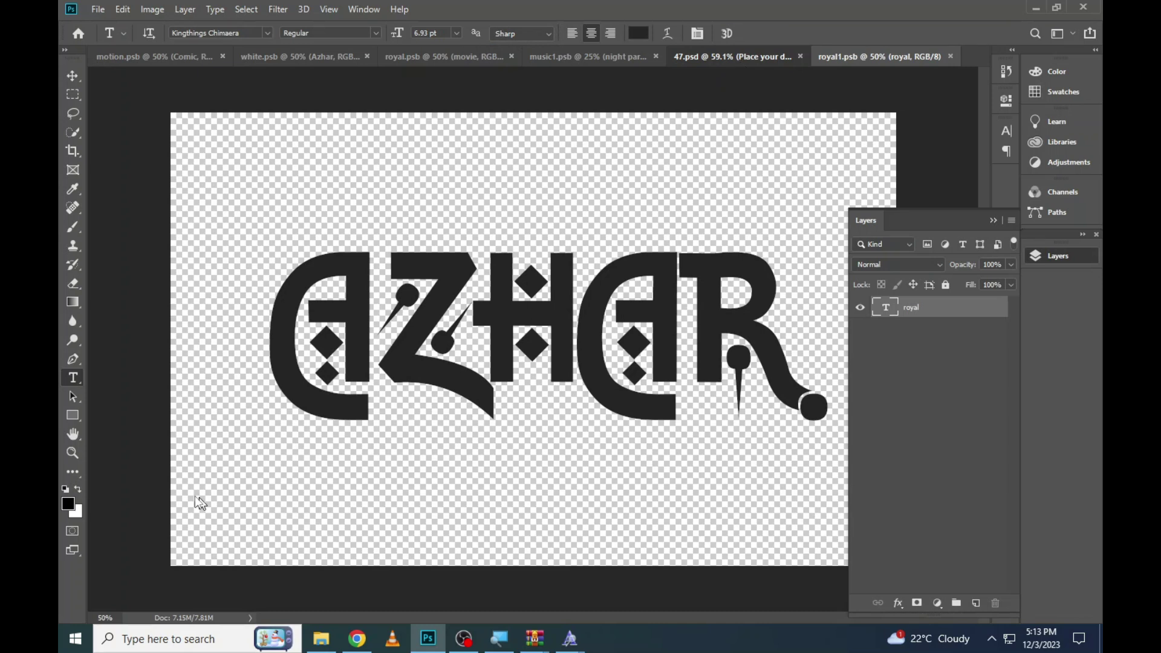
{"action": "key", "text": "ctrl+s"}
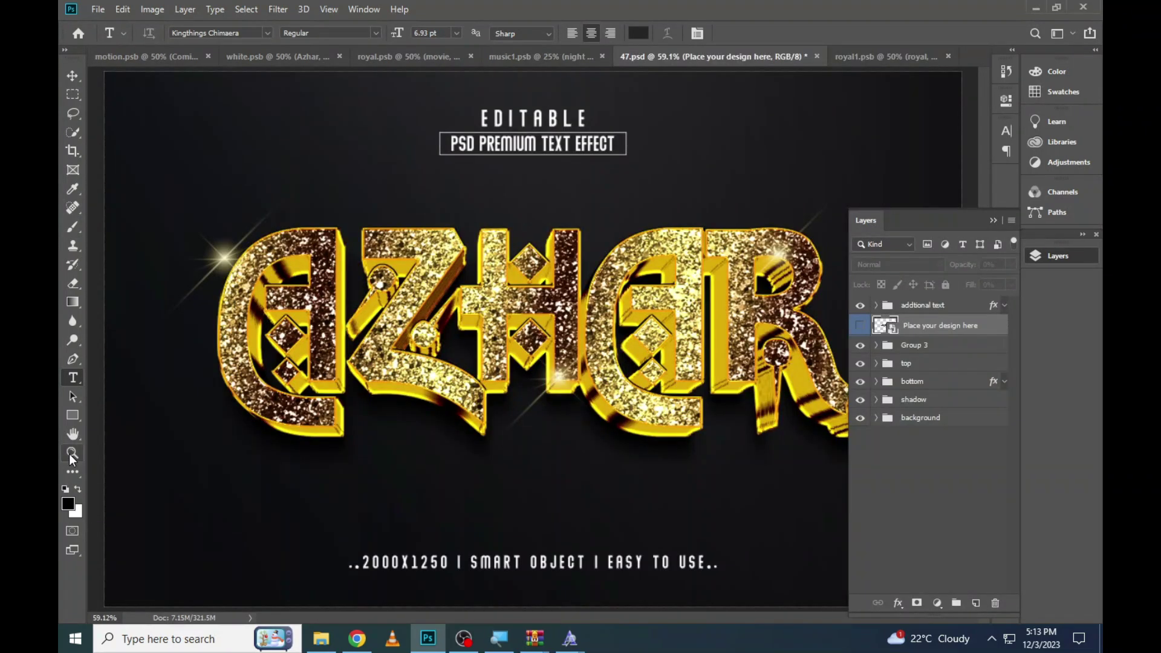
Zoom into the gold AZHAR mockup in 47.psd, then fit it back on screen
{"action": "left_click", "coordinate": [72, 453]}
{"action": "left_click", "coordinate": [427, 284]}
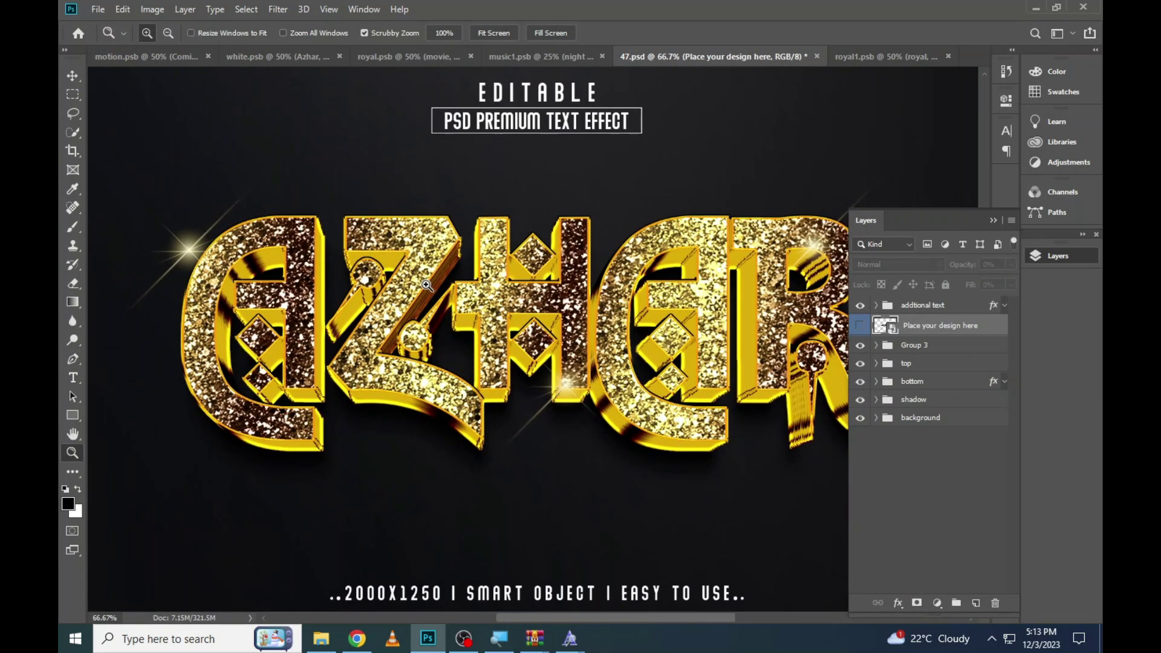
{"action": "right_click", "coordinate": [427, 285]}
{"action": "left_click", "coordinate": [449, 295]}
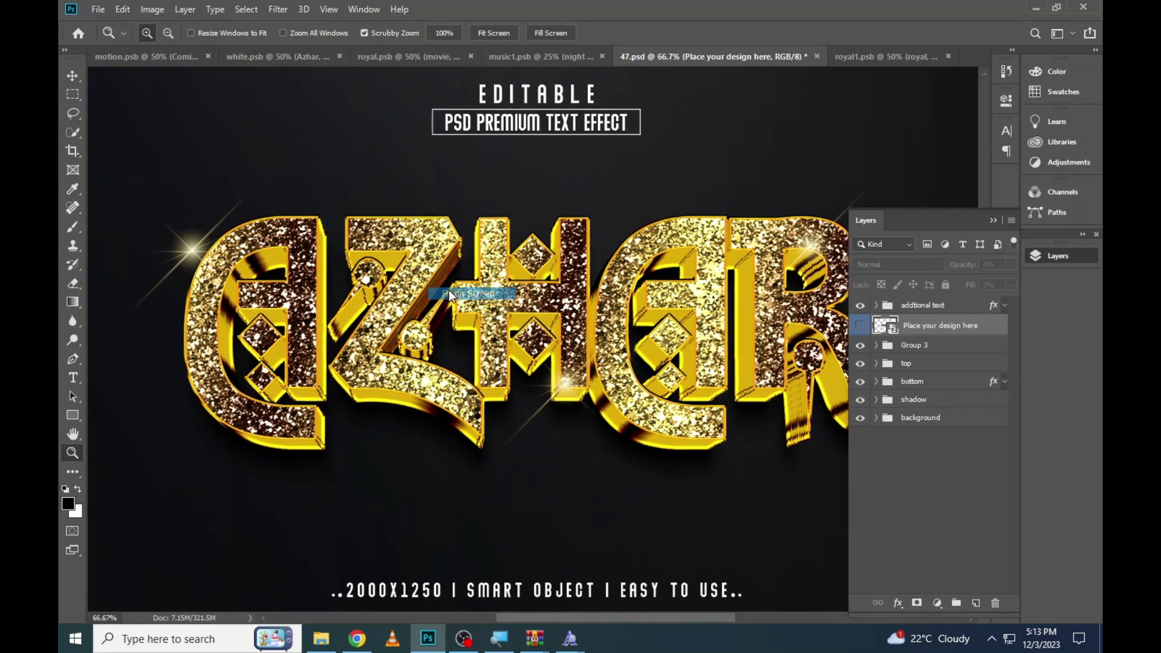
Close 47.psd without saving and royal1.psb, then bring up the template folder
{"action": "left_click", "coordinate": [817, 56]}
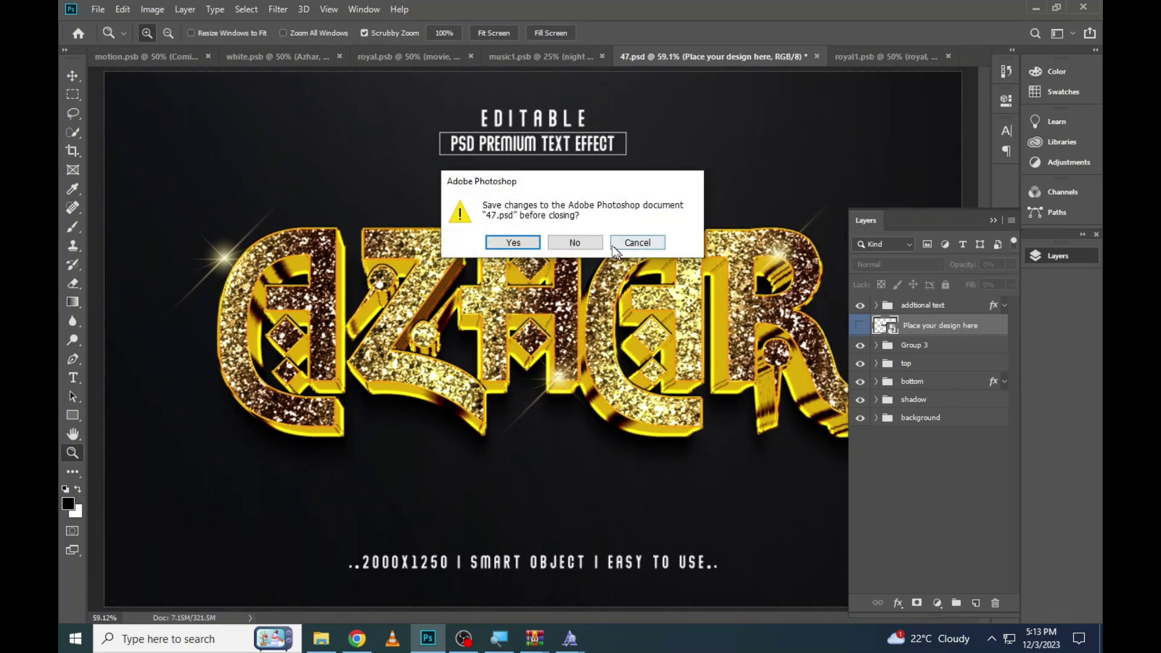
{"action": "left_click", "coordinate": [588, 245]}
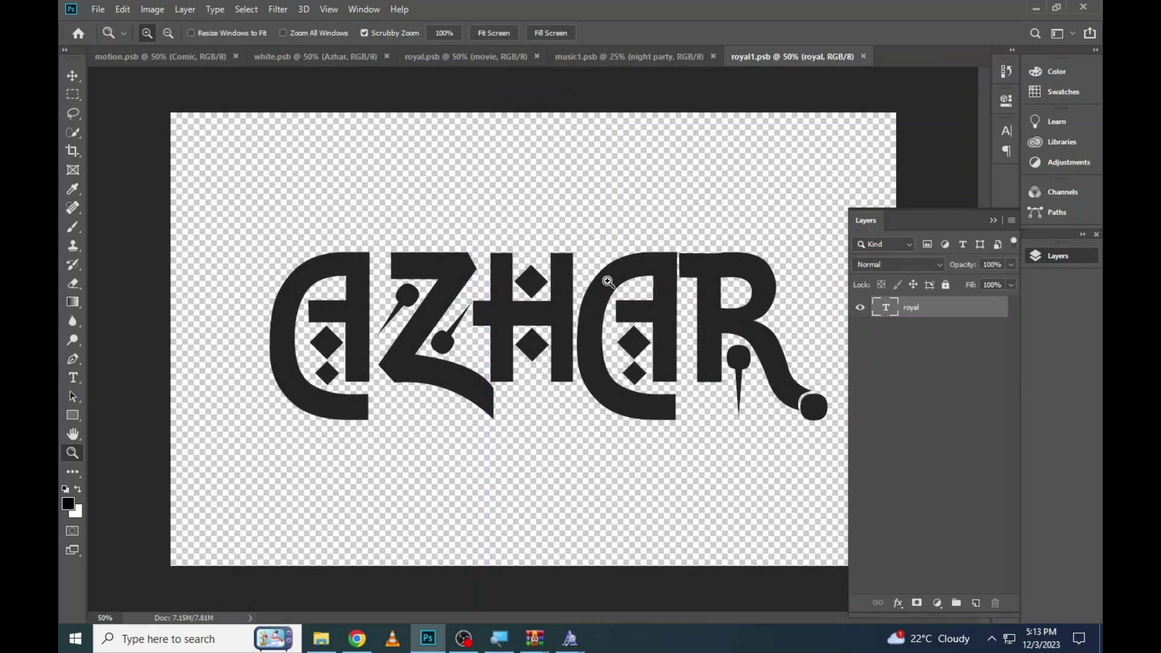
{"action": "left_click", "coordinate": [864, 57]}
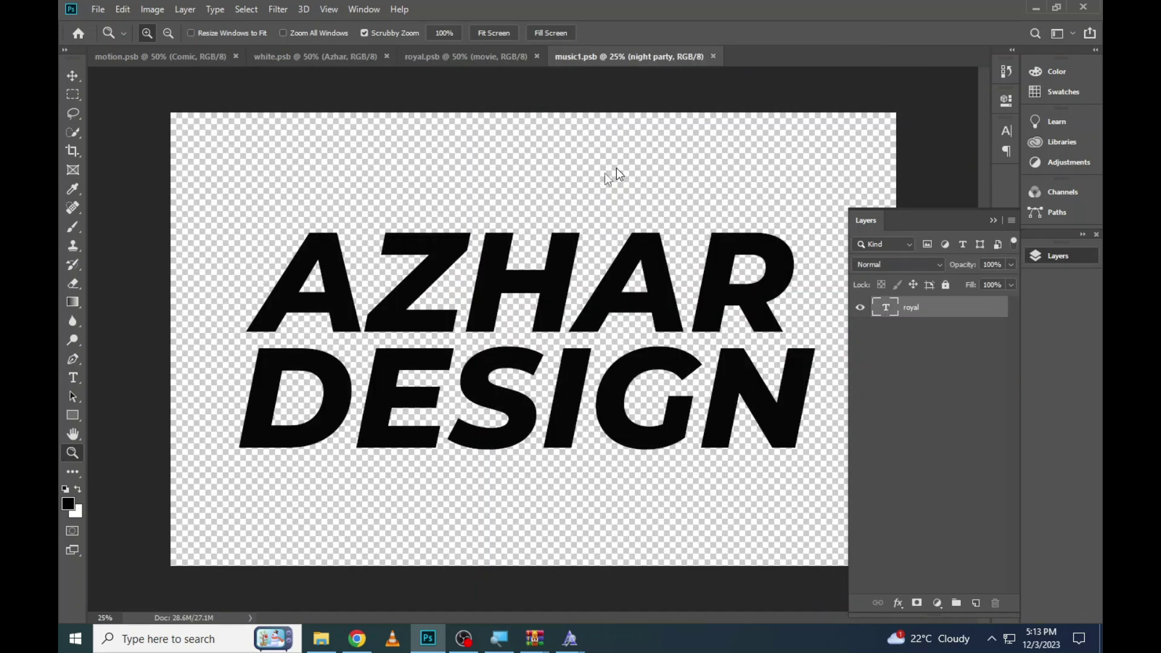
{"action": "left_click", "coordinate": [329, 648]}
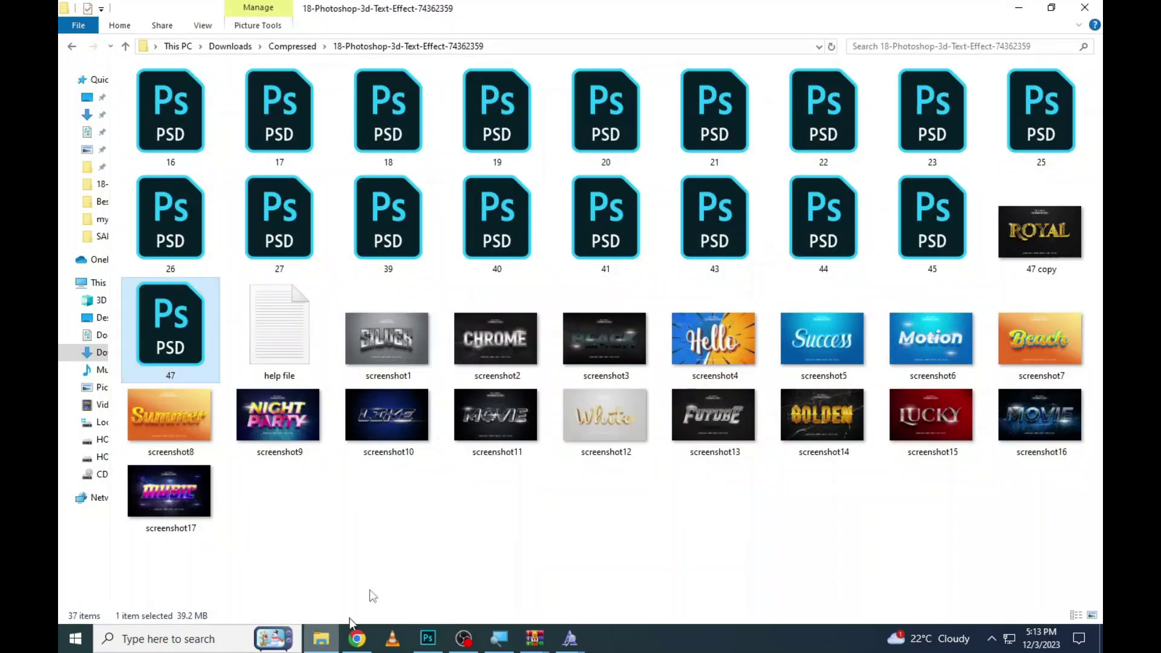